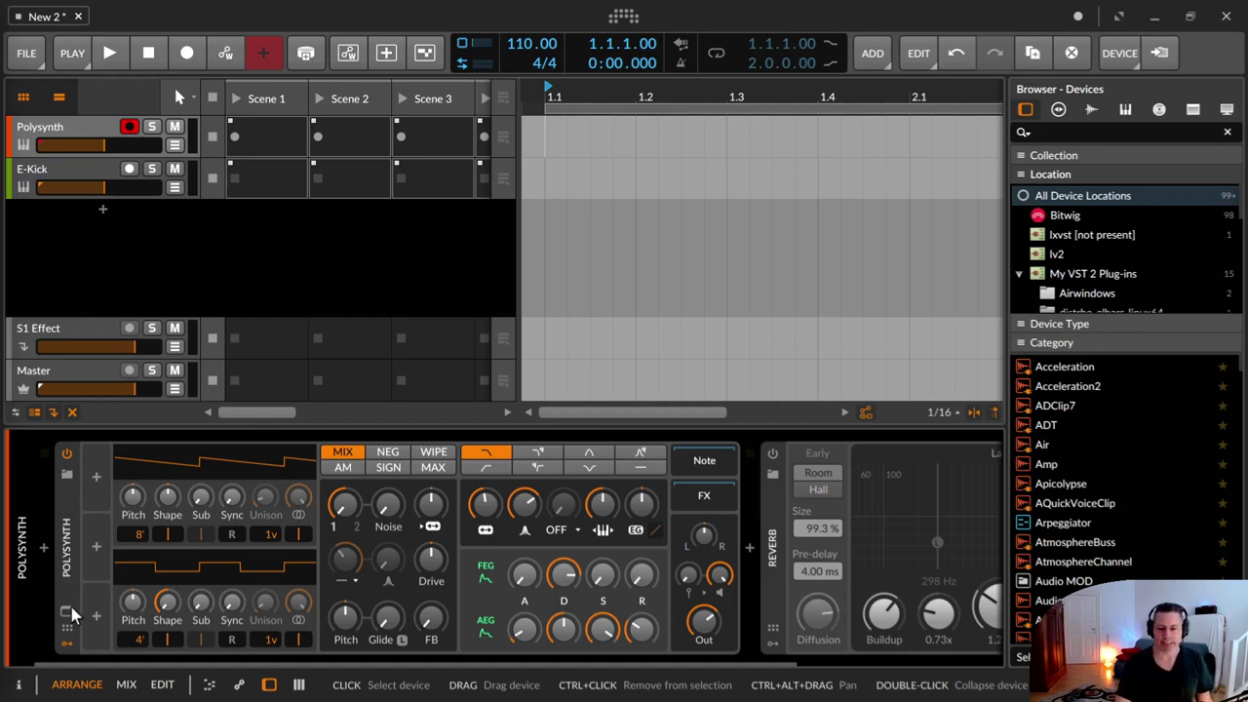
Step: Hide the Polysynth's modulator slots and switch on the Reverb after it, trying Hall before returning its early reflections to Room
{"action": "left_click", "coordinate": [66, 649]}
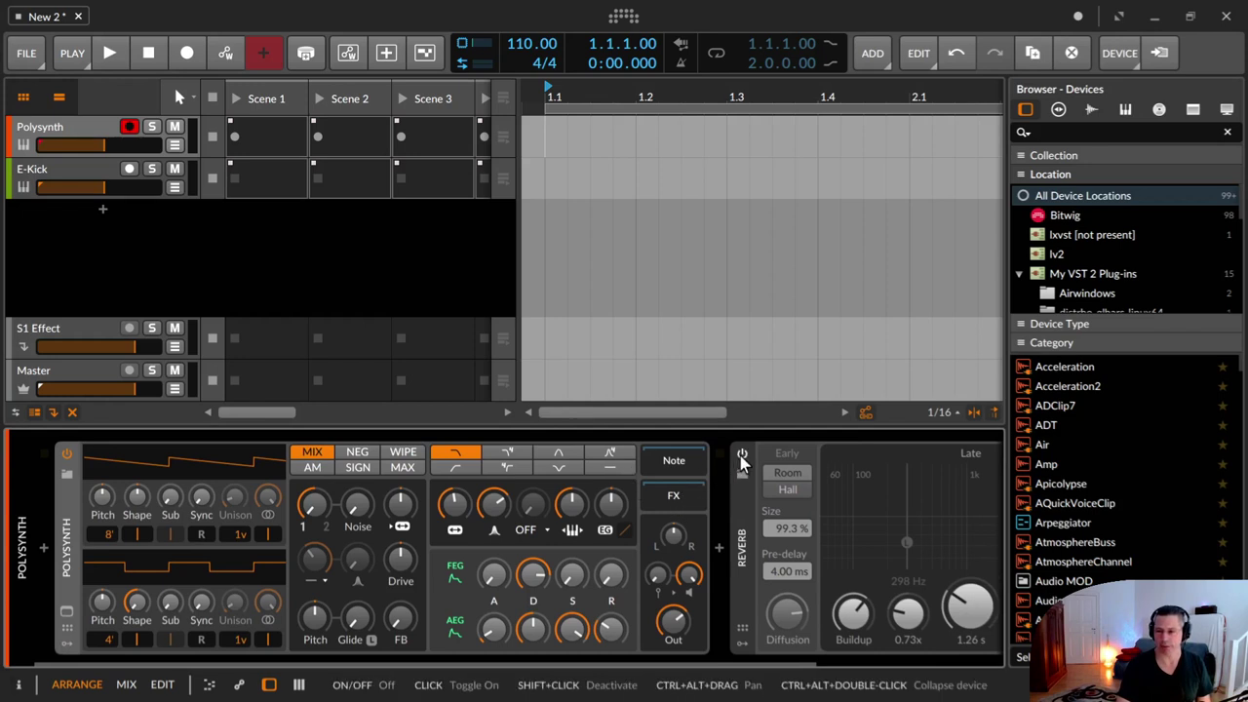
{"action": "left_click", "coordinate": [742, 453]}
{"action": "left_click_drag", "start_coordinate": [598, 662], "coordinate": [790, 662]}
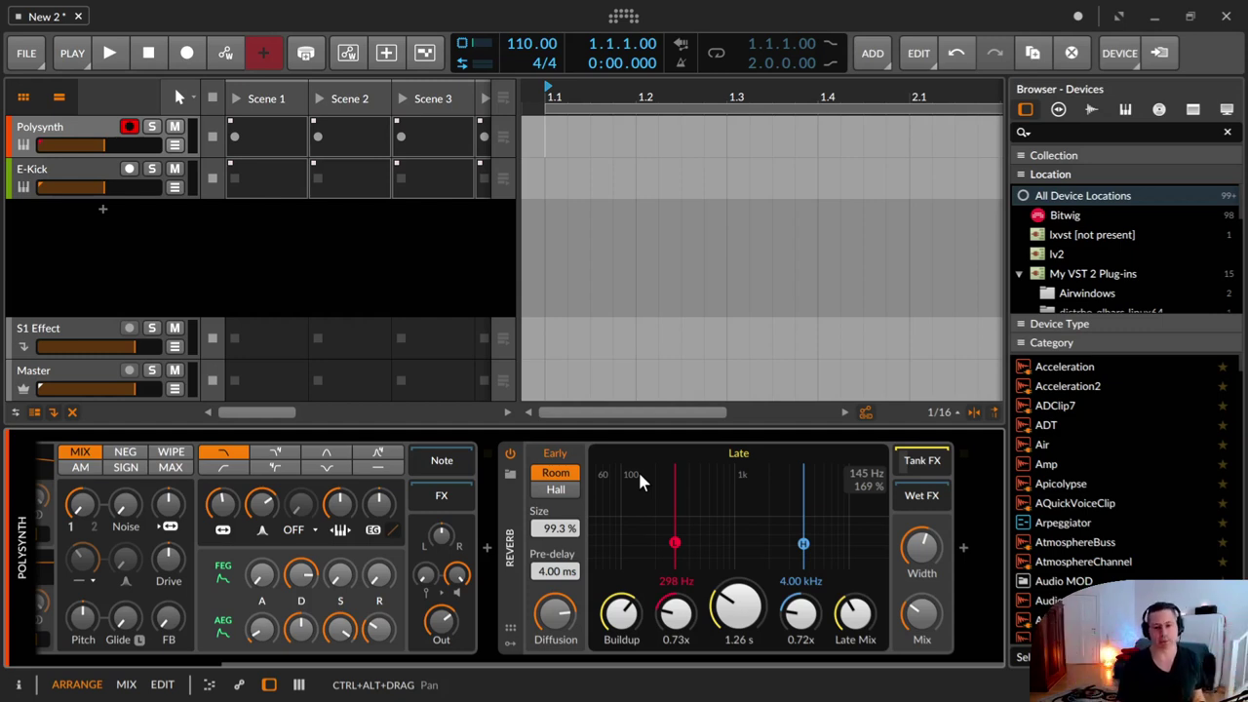
{"action": "left_click", "coordinate": [563, 489]}
{"action": "left_click", "coordinate": [561, 476]}
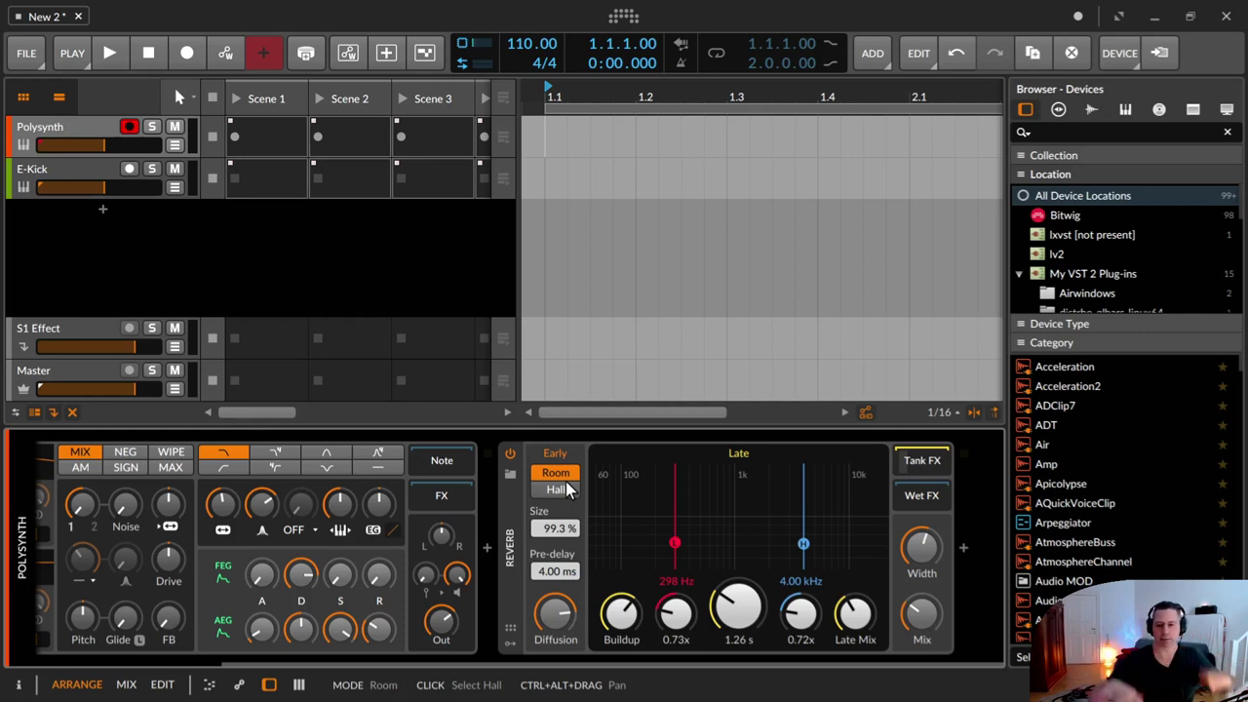
Step: Switch on the Reverb on the E-Kick track and set its size to 50.1 % with a 0 ms pre-delay
{"action": "left_click", "coordinate": [85, 176]}
{"action": "left_click", "coordinate": [278, 454]}
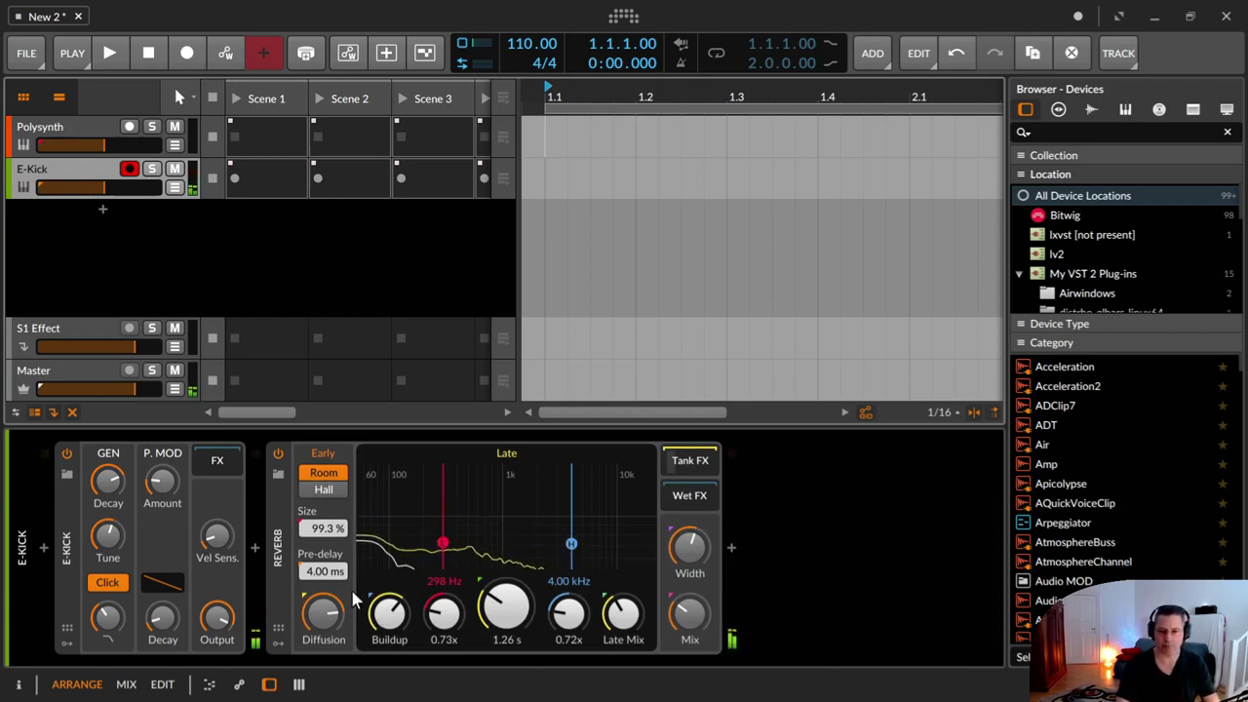
{"action": "double_click", "coordinate": [326, 528]}
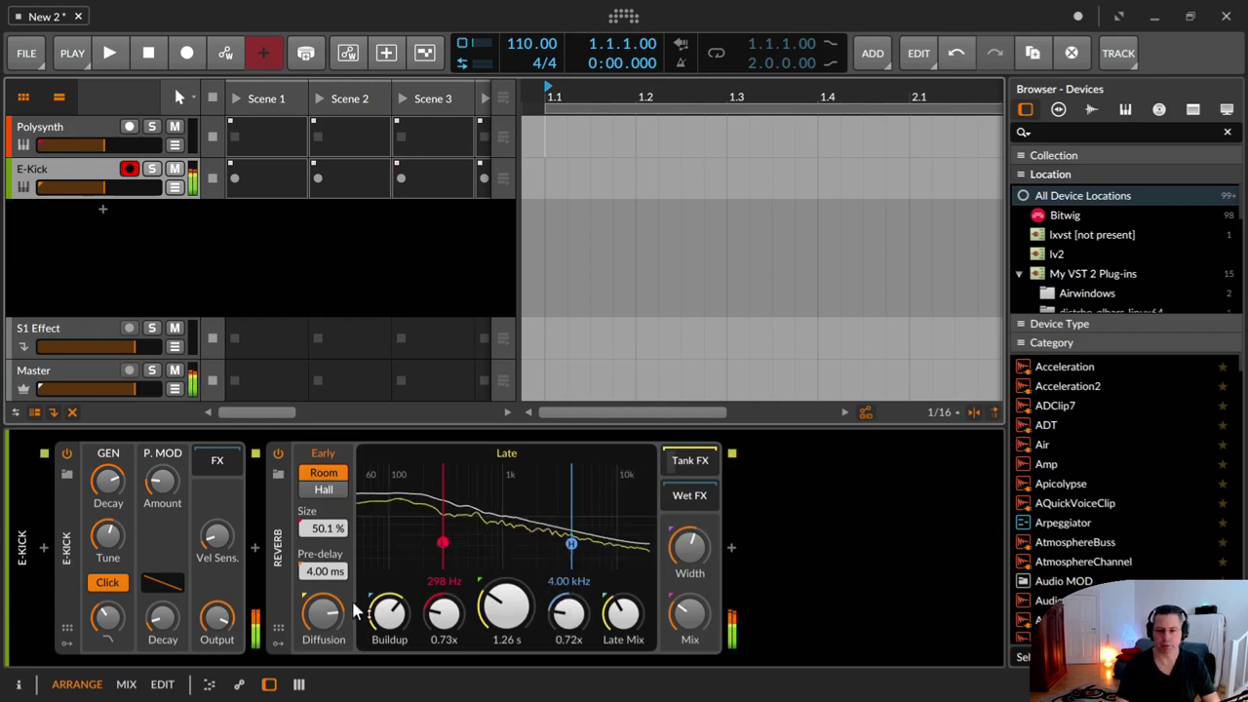
{"action": "double_click", "coordinate": [324, 570]}
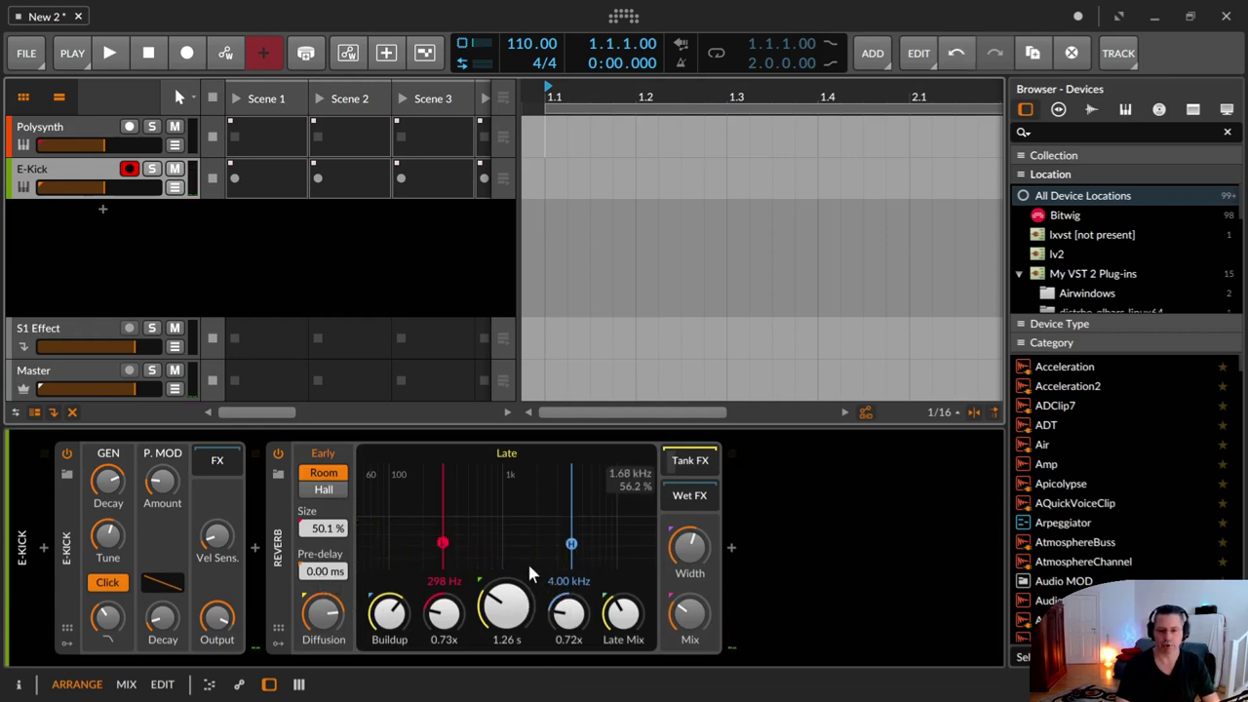
Step: Change the E-Kick Reverb to Hall with a size of 200 % and set its late decay time to 1.10 s
{"action": "left_click", "coordinate": [308, 492]}
{"action": "mouse_move", "coordinate": [337, 526]}
{"action": "left_mouse_down"}
{"action": "mouse_move", "coordinate": [337, 507]}
{"action": "mouse_move", "coordinate": [336, 529]}
{"action": "left_mouse_up"}
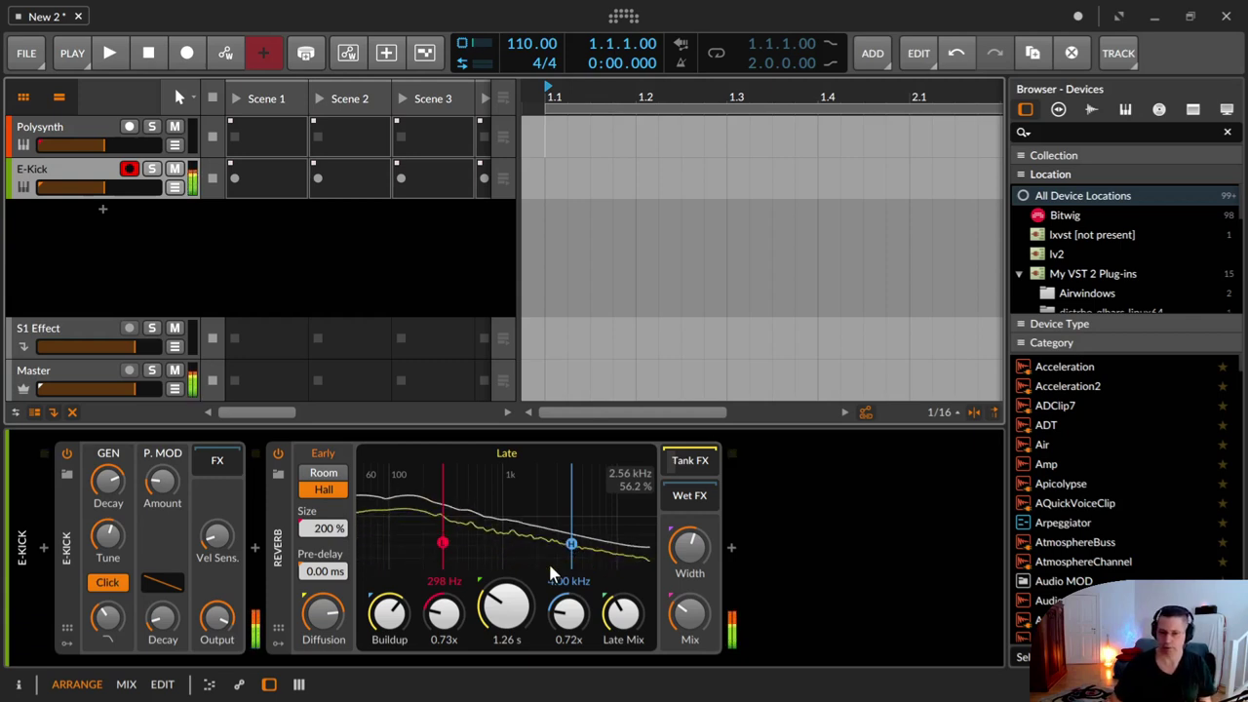
{"action": "left_click_drag", "start_coordinate": [506, 609], "coordinate": [506, 532]}
{"action": "double_click", "coordinate": [513, 615]}
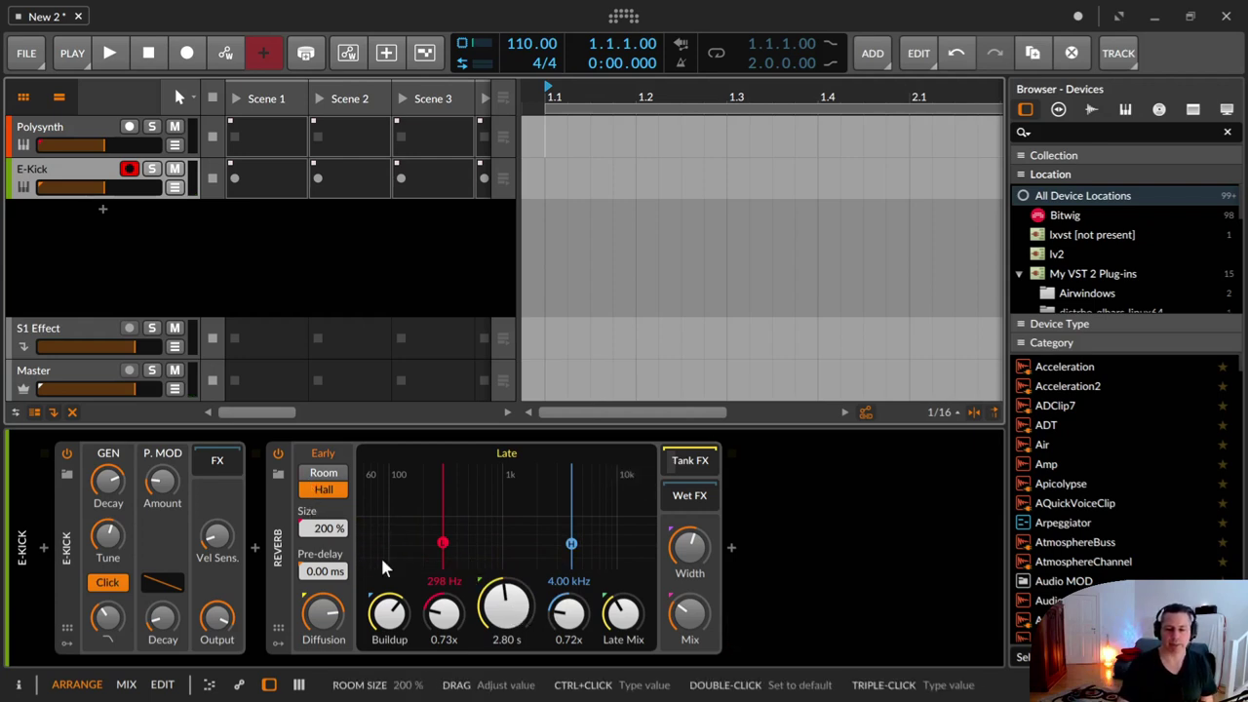
{"action": "left_click_drag", "start_coordinate": [499, 606], "coordinate": [499, 640]}
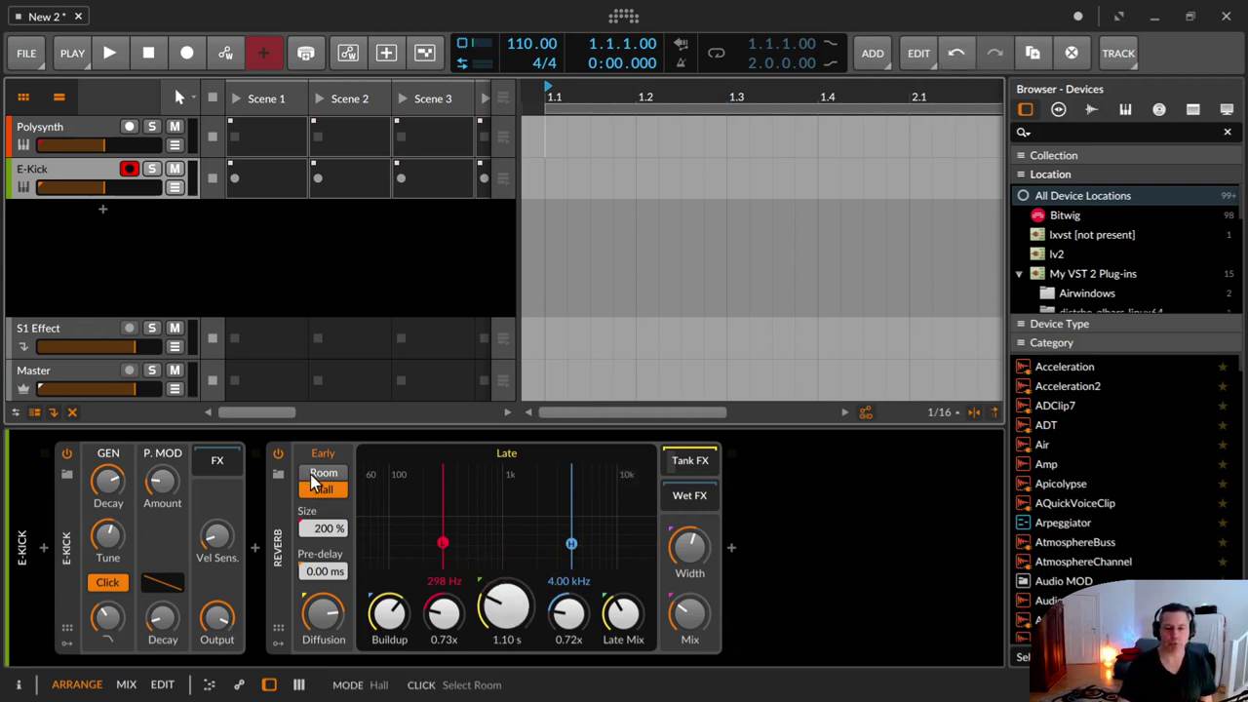
Step: Set the E-Kick Reverb's pre-delay to 100 ms in Room mode, and switch the early reflections back to Hall
{"action": "left_click", "coordinate": [311, 473]}
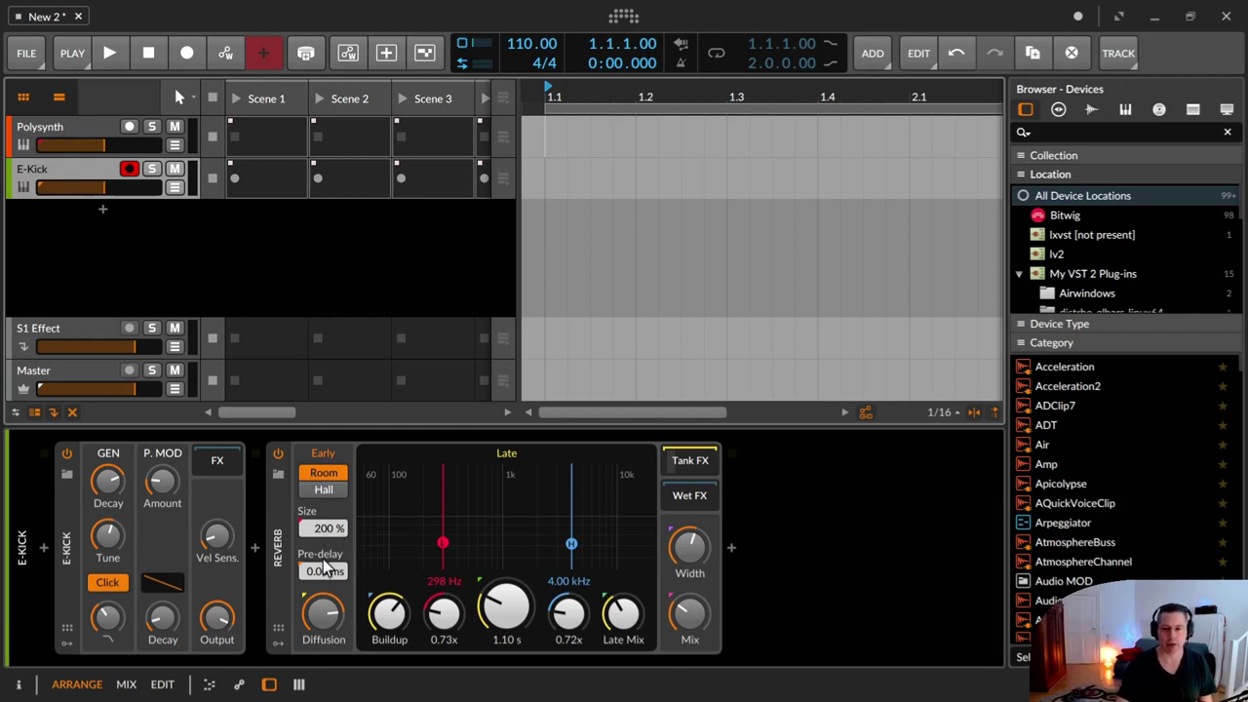
{"action": "left_click_drag", "start_coordinate": [325, 568], "coordinate": [325, 546]}
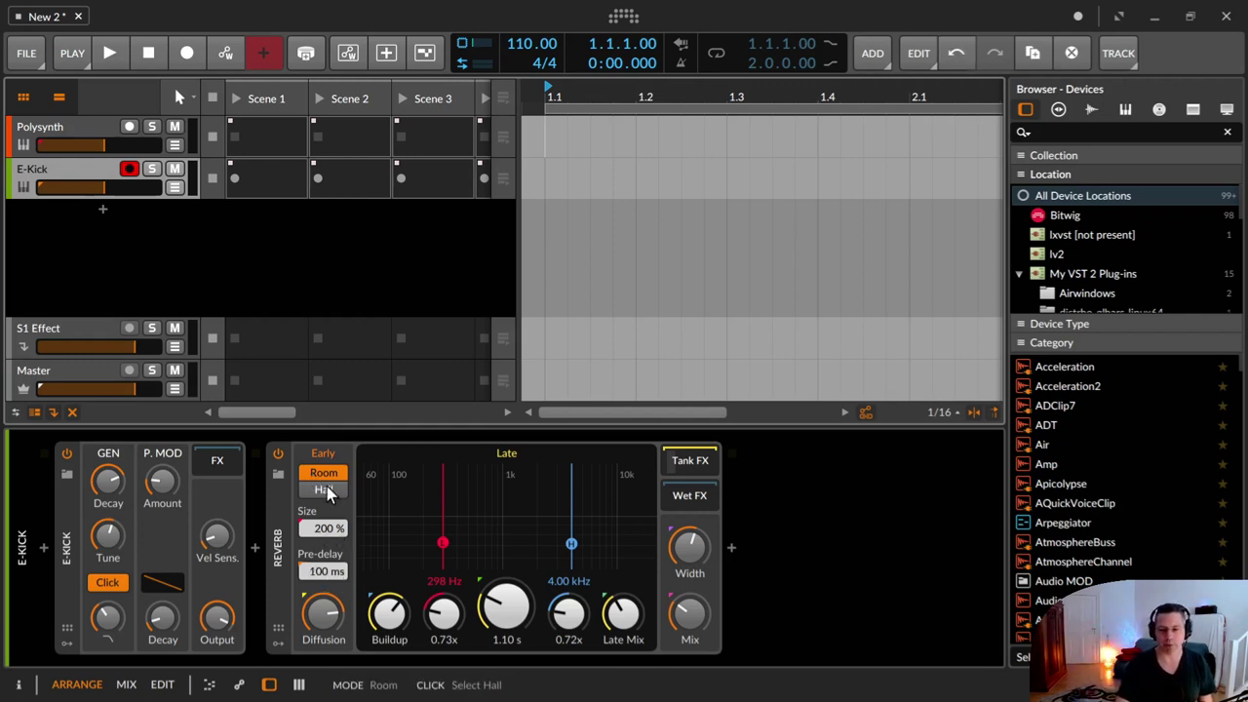
{"action": "left_click", "coordinate": [325, 490]}
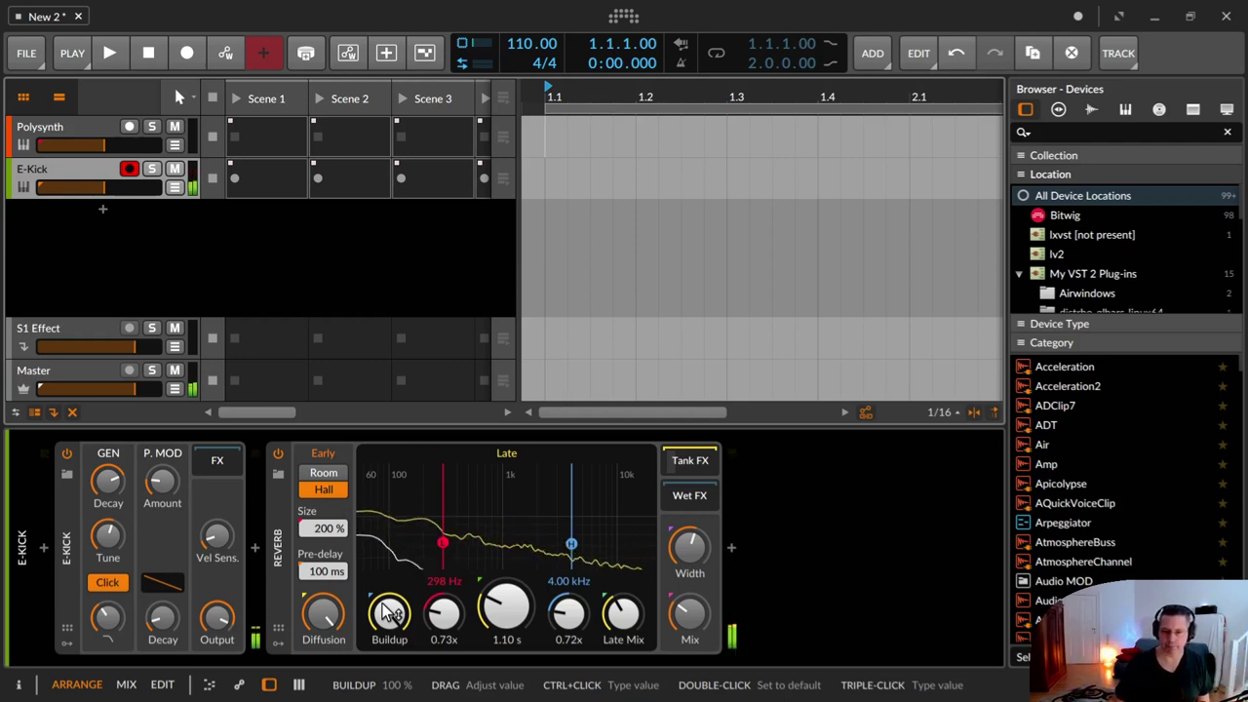
Step: Lower Buildup and Diffusion of the E-Kick Reverb to 0 %, and raise both back to their maximum
{"action": "left_click_drag", "start_coordinate": [389, 612], "coordinate": [390, 651]}
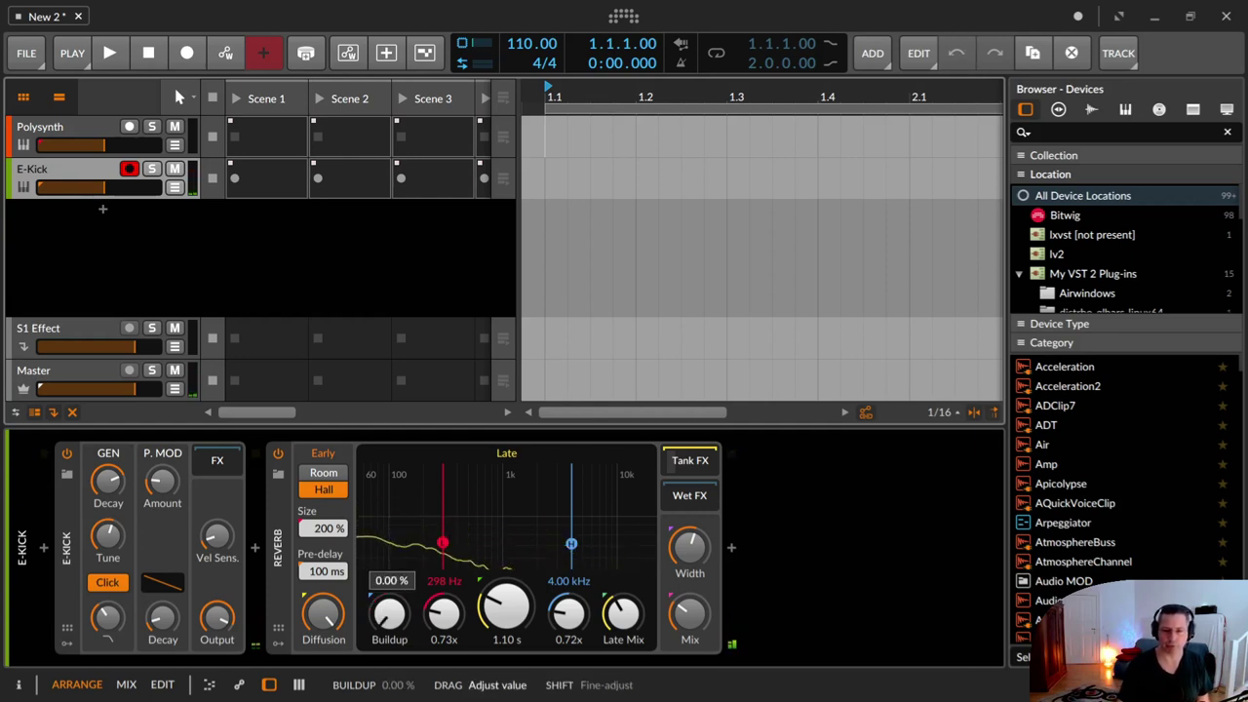
{"action": "left_click_drag", "start_coordinate": [324, 612], "coordinate": [334, 639]}
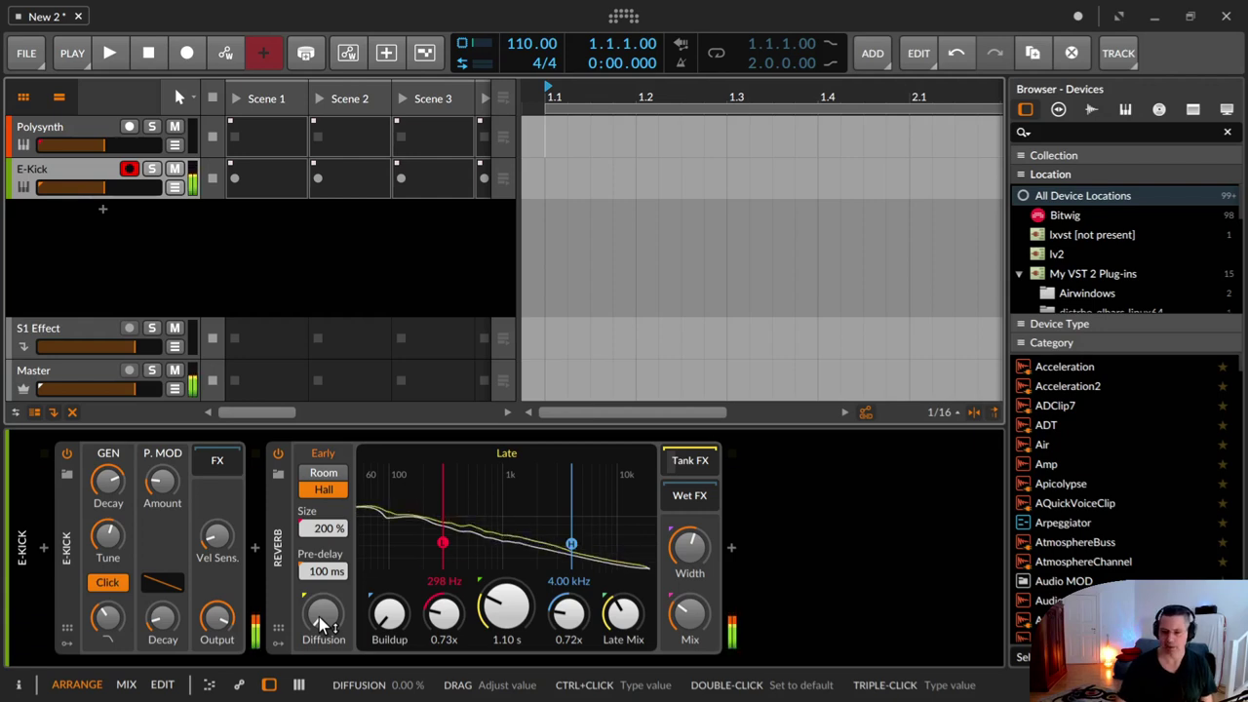
{"action": "left_click_drag", "start_coordinate": [318, 617], "coordinate": [319, 546]}
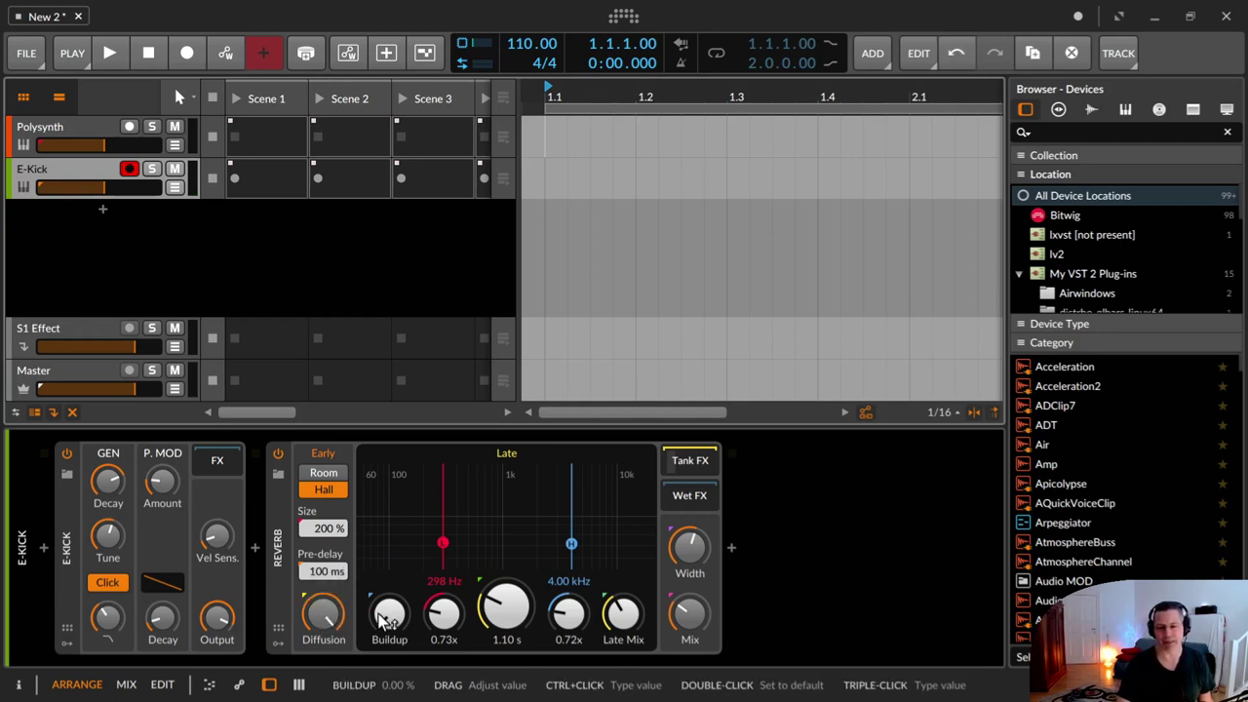
{"action": "left_click_drag", "start_coordinate": [389, 618], "coordinate": [389, 477]}
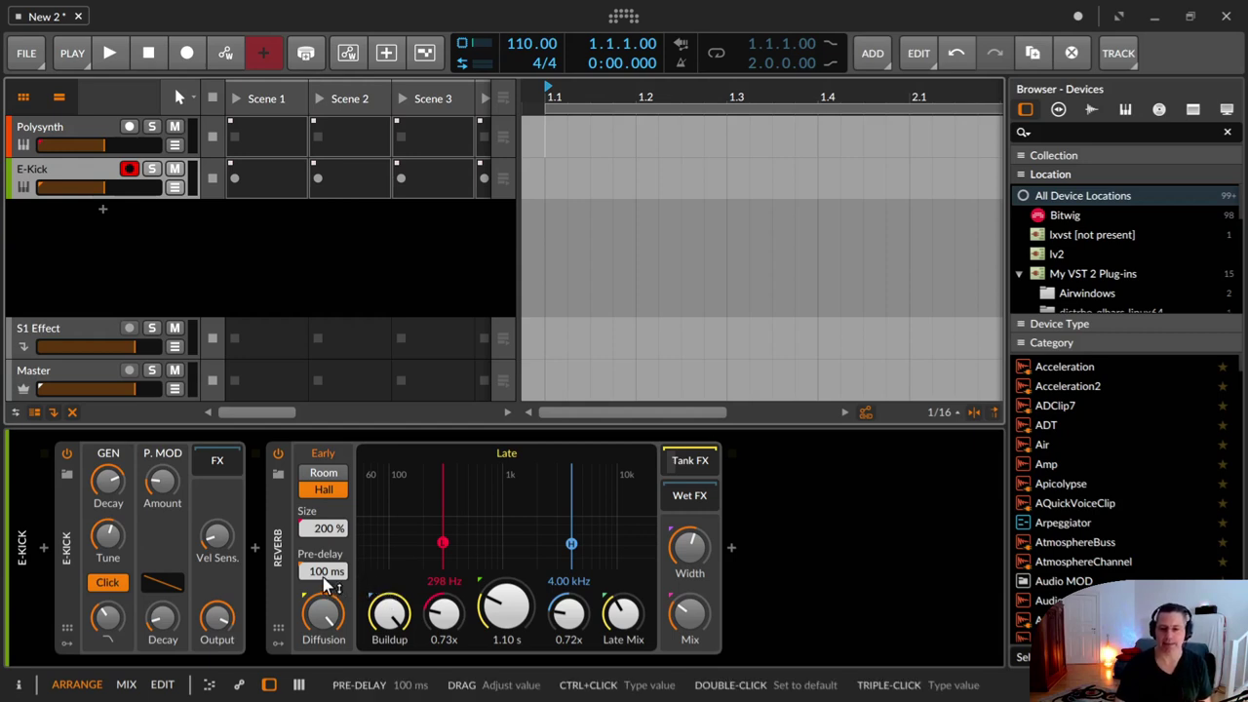
Step: Delete the EQ-2 from the E-Kick Reverb's Tank FX chain and set the early reflections to Room
{"action": "left_click", "coordinate": [279, 545]}
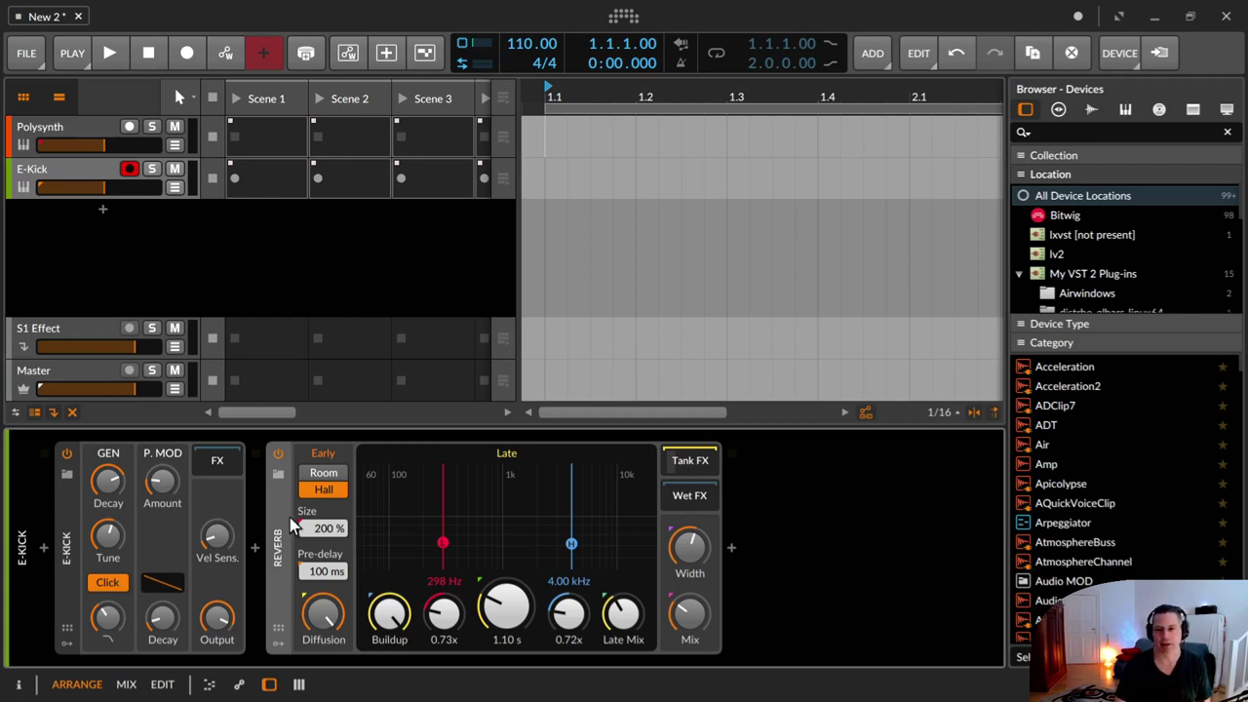
{"action": "left_click", "coordinate": [682, 462]}
{"action": "left_click", "coordinate": [759, 531]}
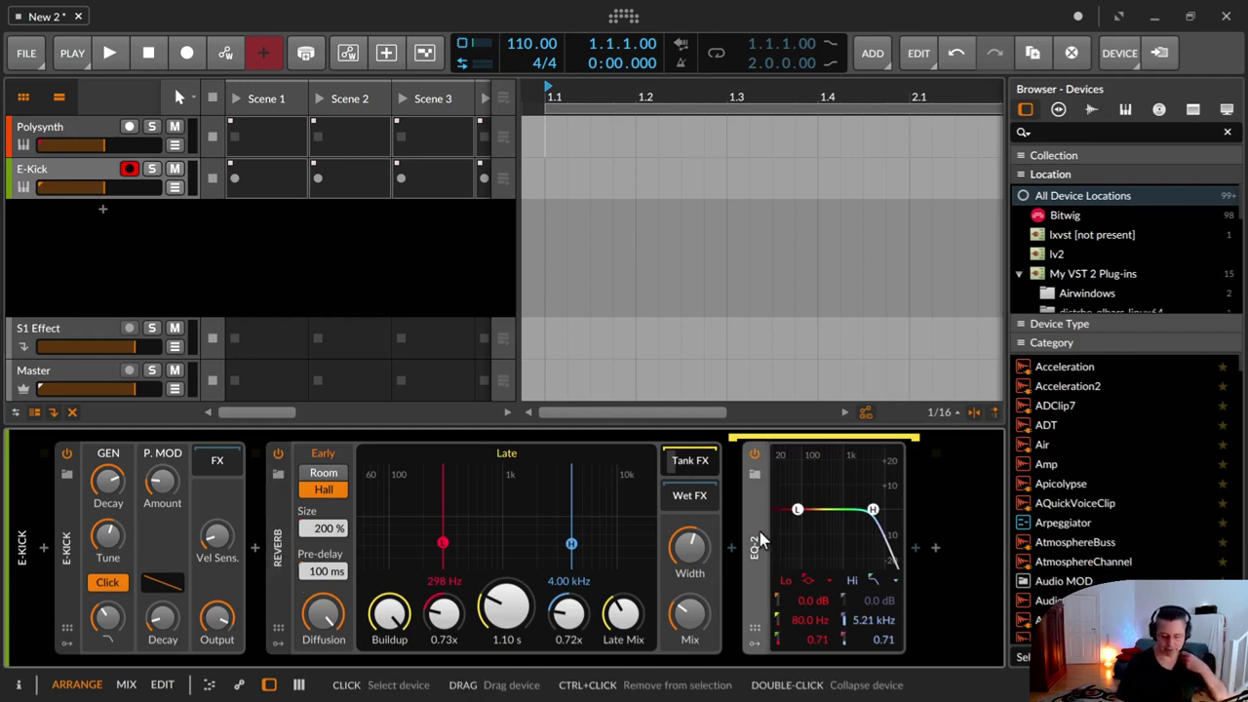
{"action": "key", "text": "Delete"}
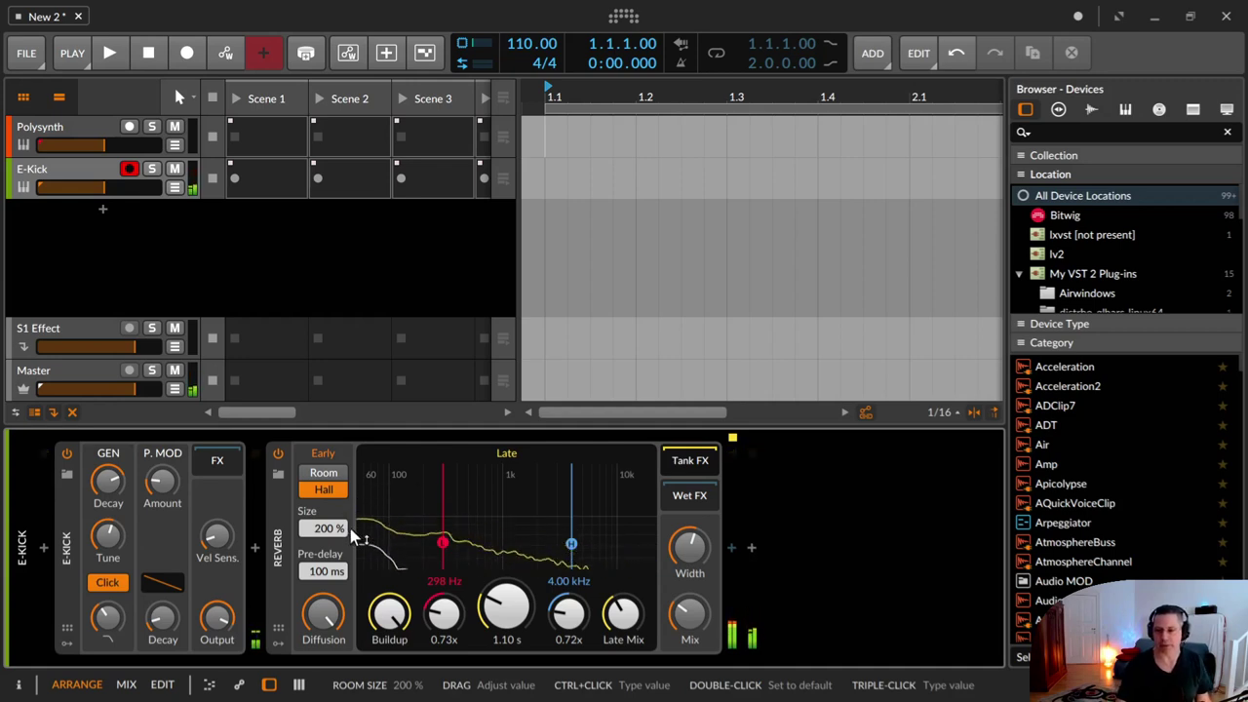
{"action": "left_click", "coordinate": [322, 474]}
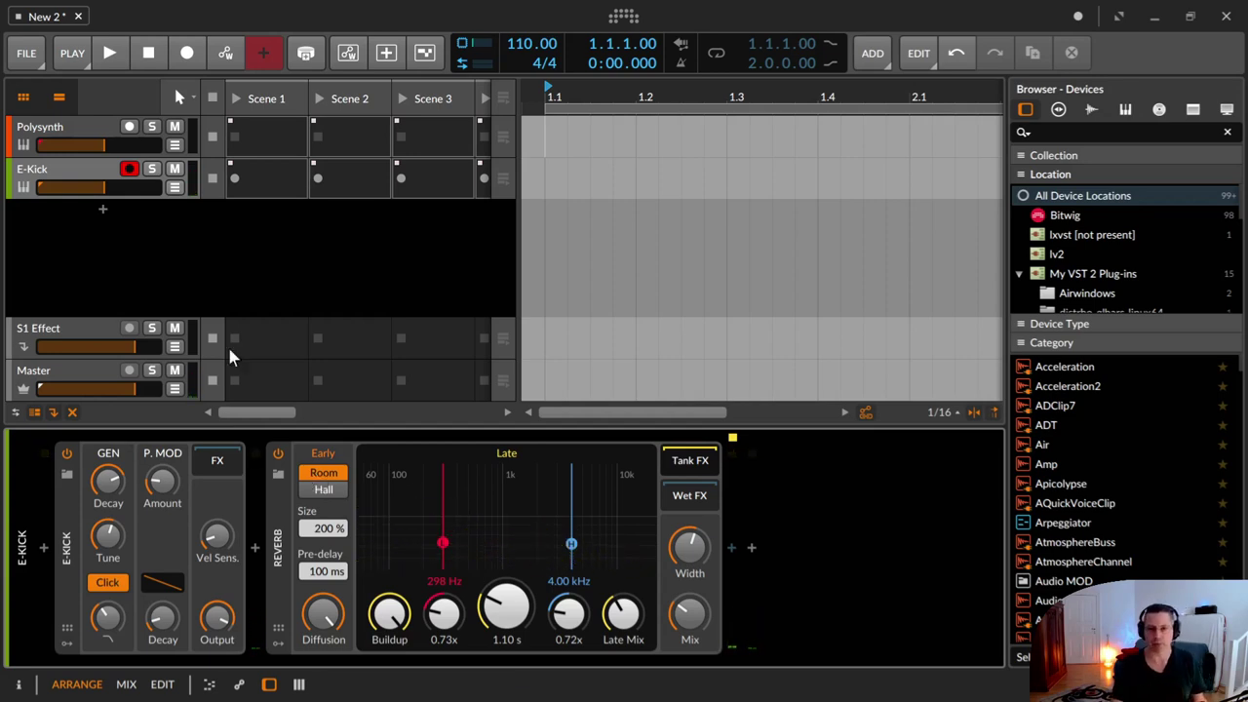
Step: Collapse the Polysynth device and delete the EQ-2 from its track's Reverb Tank FX chain, and return to the E-Kick track
{"action": "left_click", "coordinate": [103, 136]}
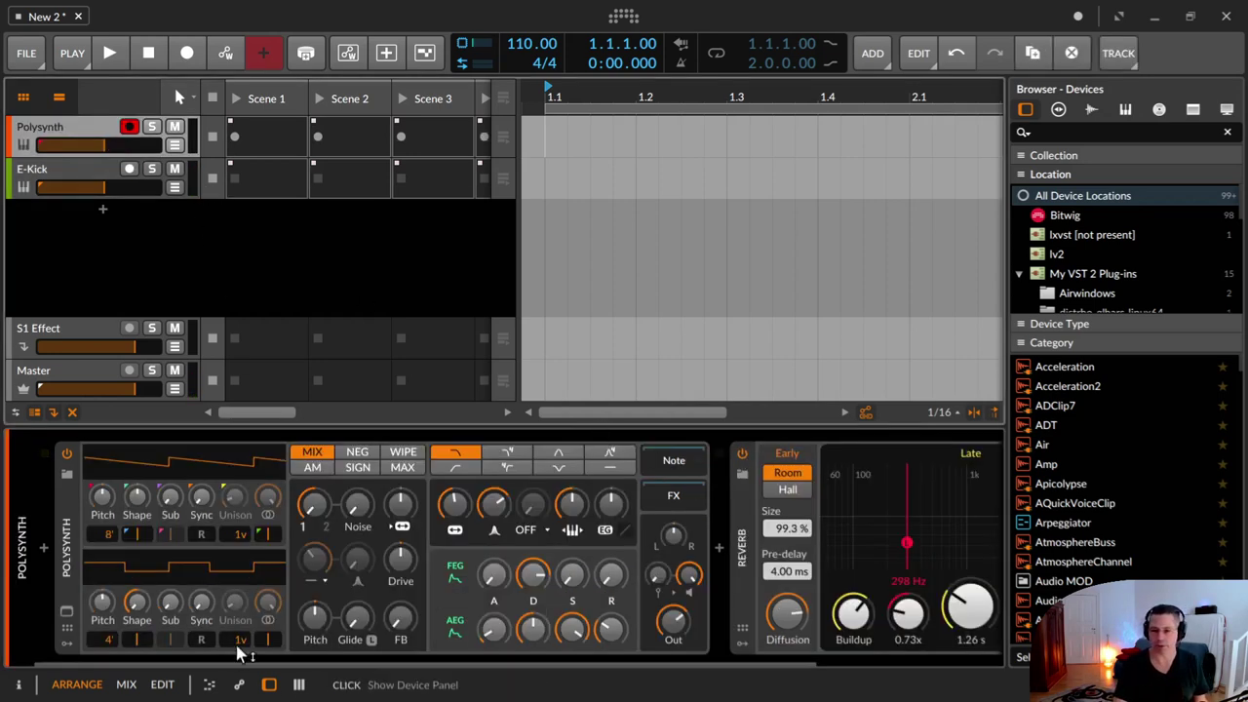
{"action": "double_click", "coordinate": [65, 580]}
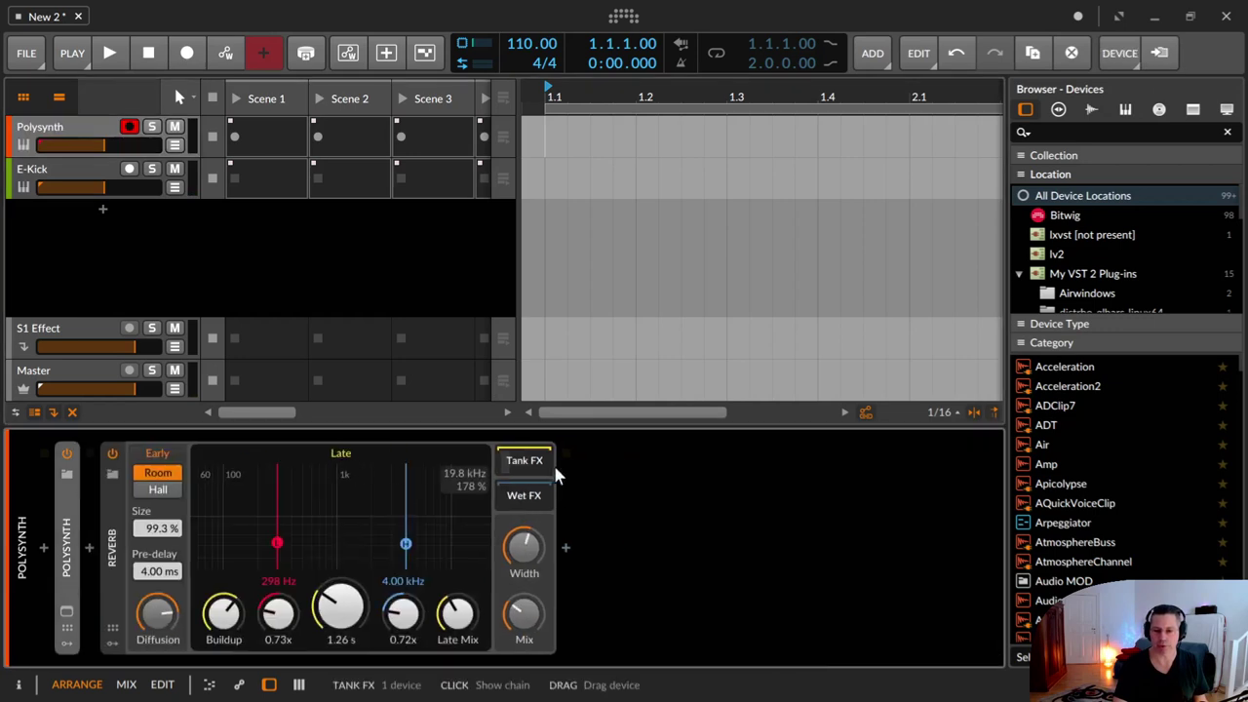
{"action": "left_click", "coordinate": [517, 462]}
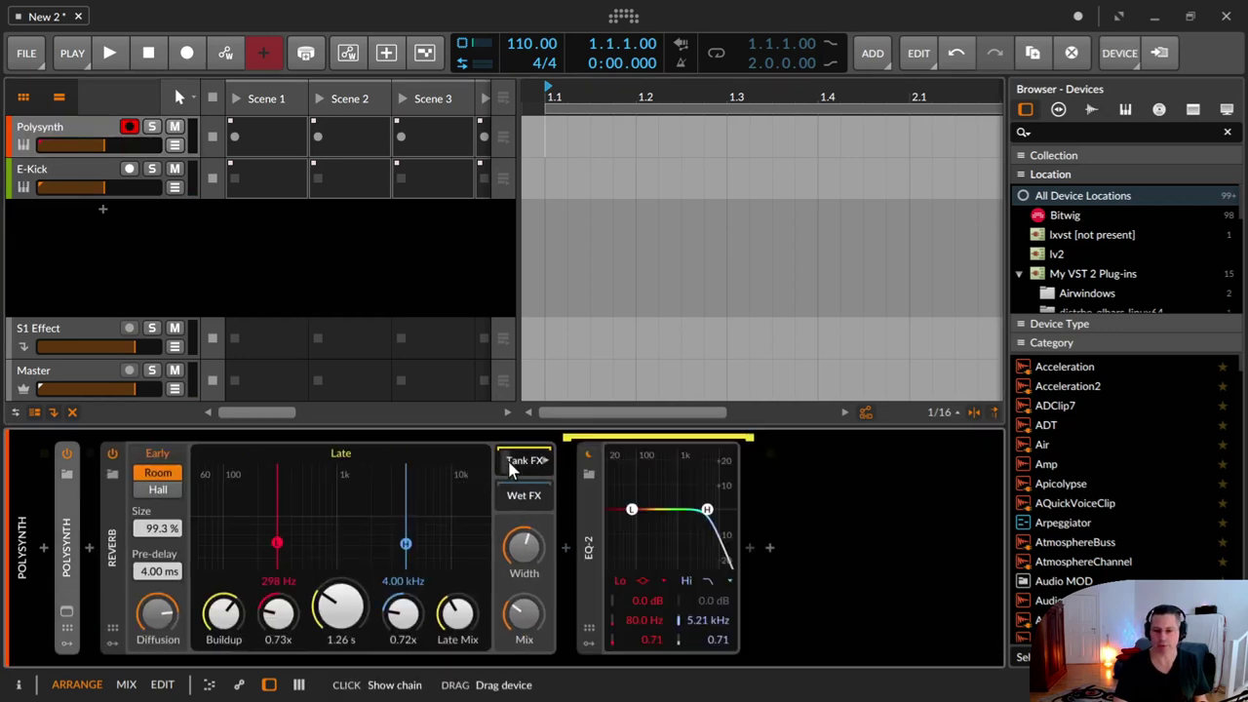
{"action": "key", "text": "Delete"}
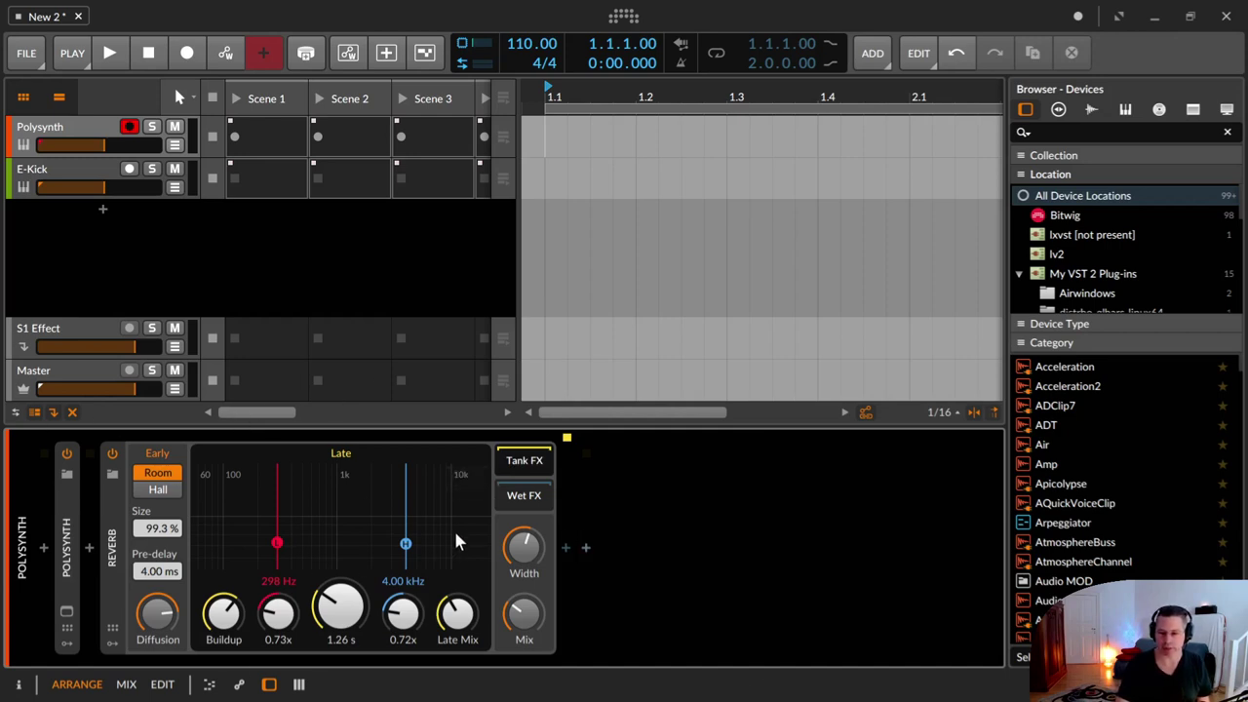
{"action": "left_click", "coordinate": [83, 193]}
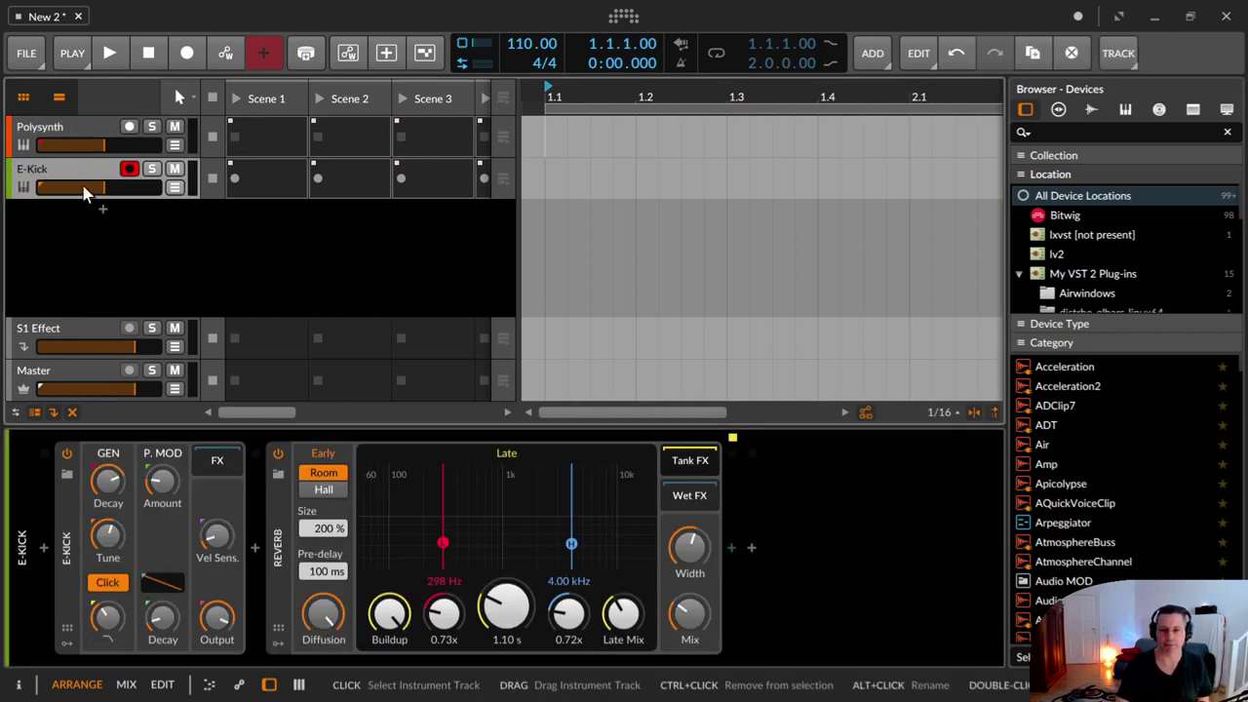
{"action": "left_click", "coordinate": [279, 477]}
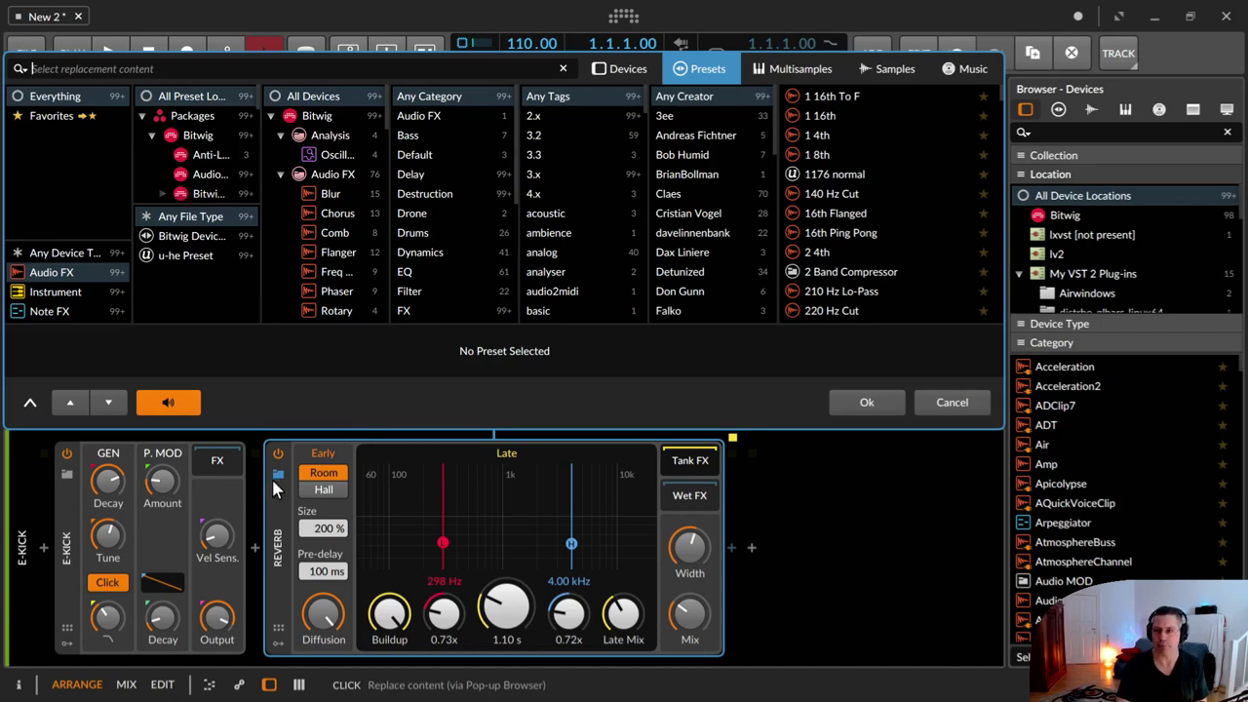
{"action": "left_click", "coordinate": [217, 137]}
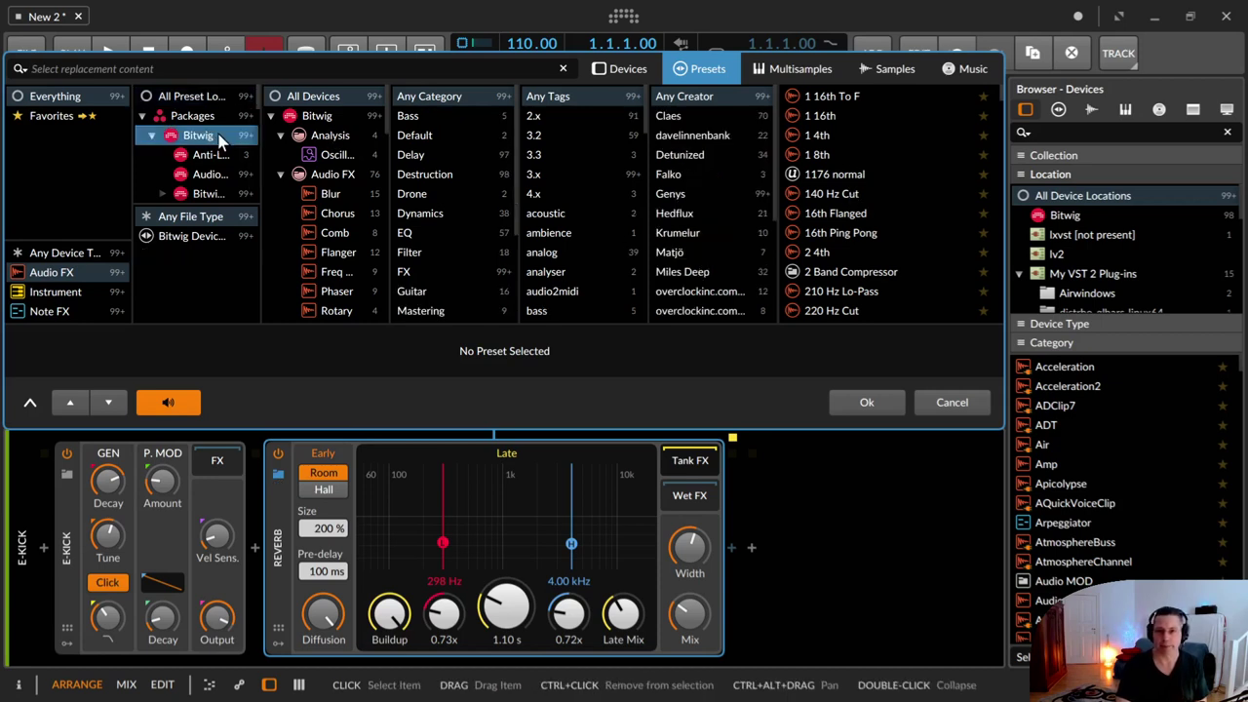
{"action": "scroll", "coordinate": [360, 244], "scroll_direction": "down", "scroll_amount": 3}
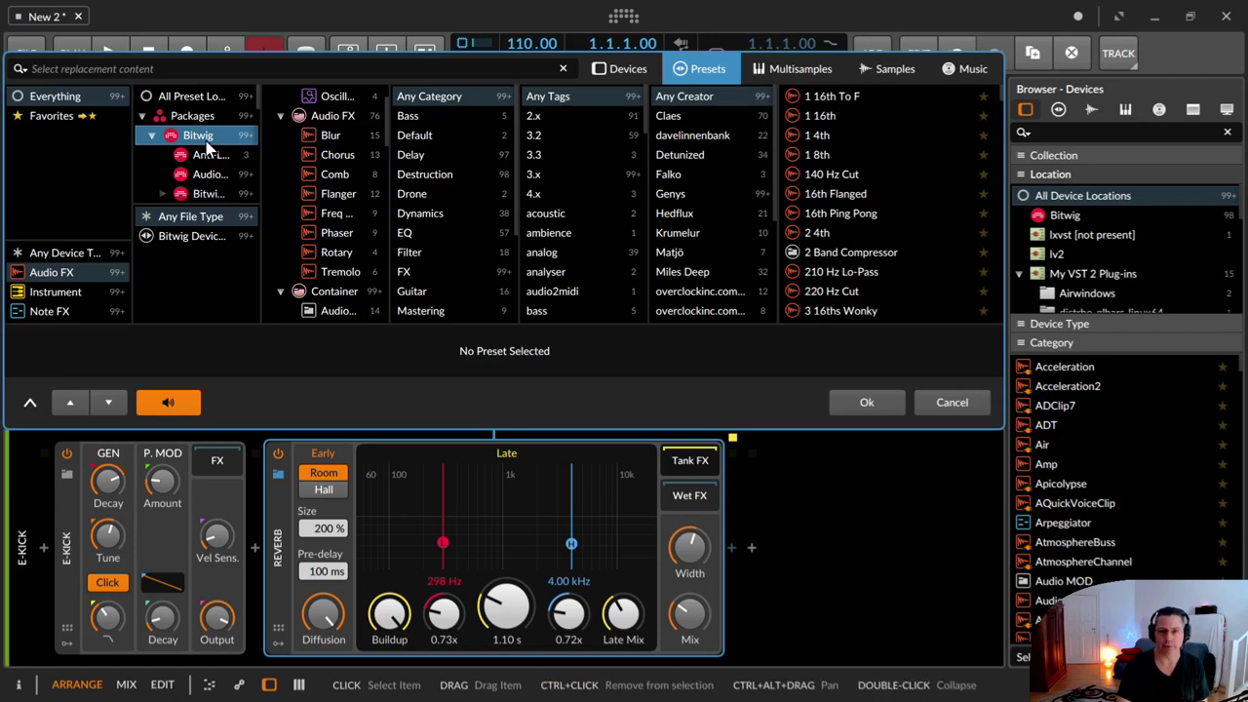
{"action": "left_click", "coordinate": [182, 97]}
{"action": "scroll", "coordinate": [351, 226], "scroll_direction": "down", "scroll_amount": 2}
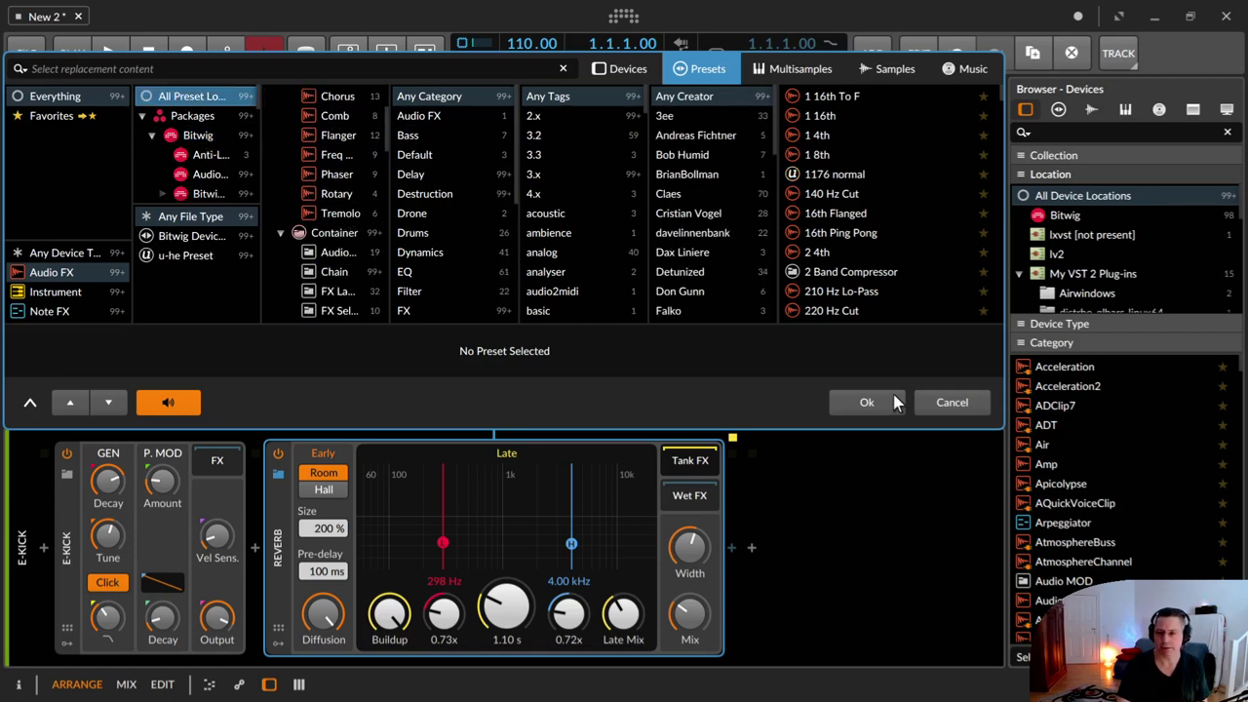
{"action": "left_click", "coordinate": [949, 402]}
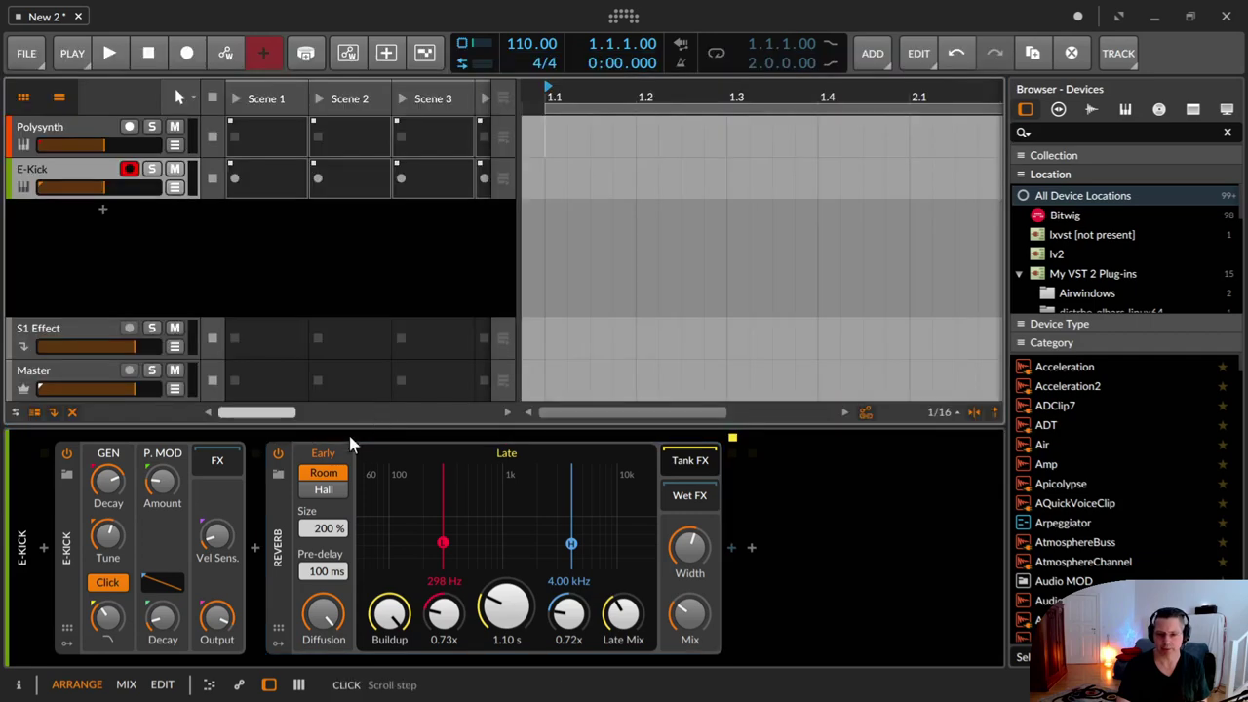
Step: Open the preset browser for the E-Kick track's Reverb, widen it and look through the Reverb presets
{"action": "left_click", "coordinate": [277, 478]}
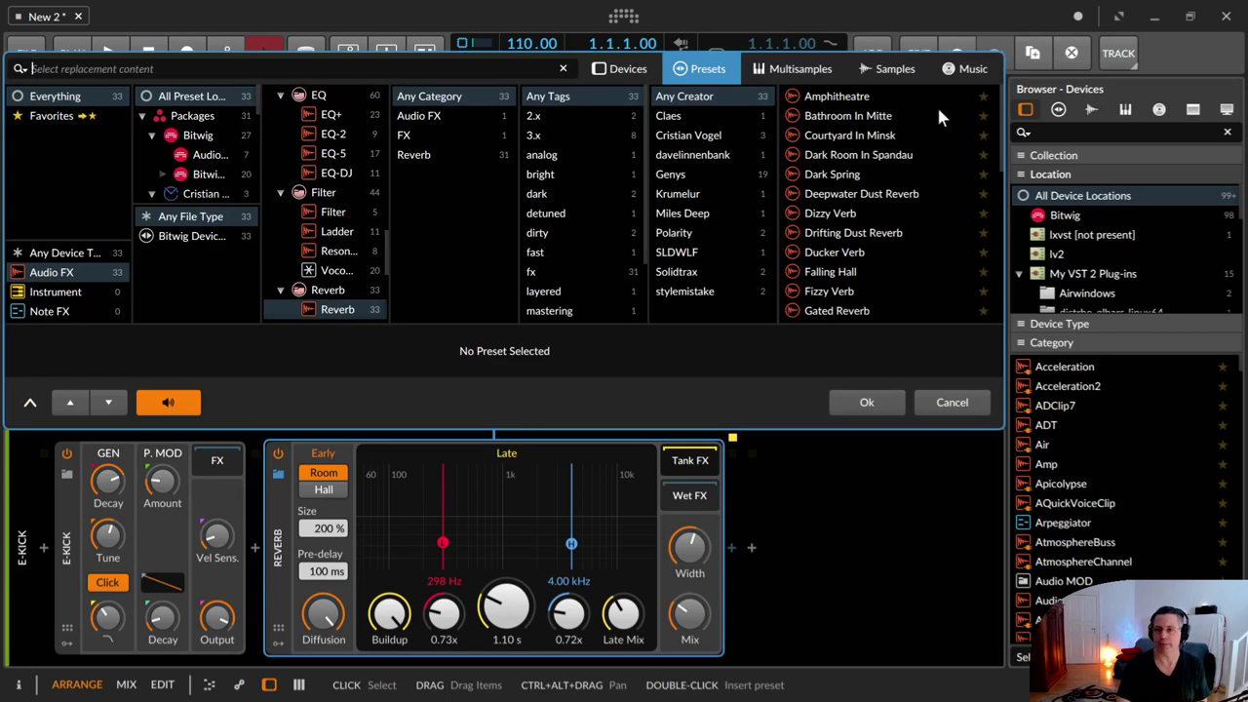
{"action": "left_click_drag", "start_coordinate": [997, 97], "coordinate": [957, 87]}
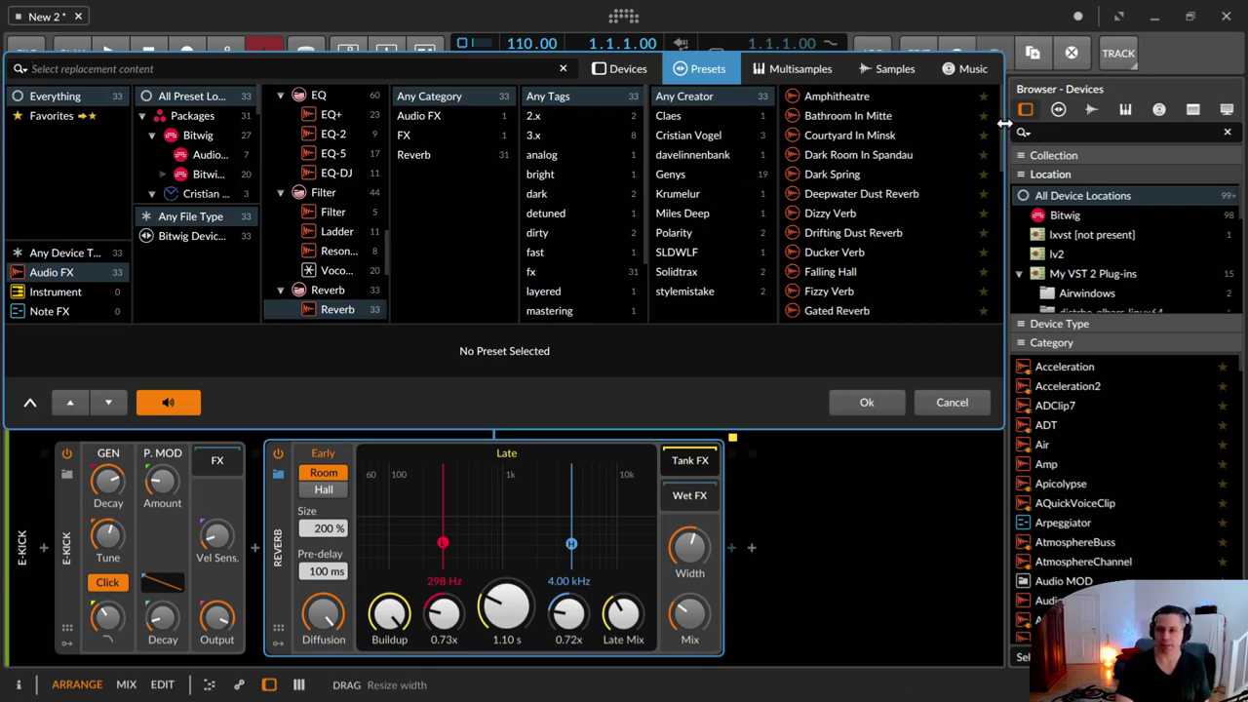
{"action": "left_click_drag", "start_coordinate": [1004, 124], "coordinate": [1057, 117]}
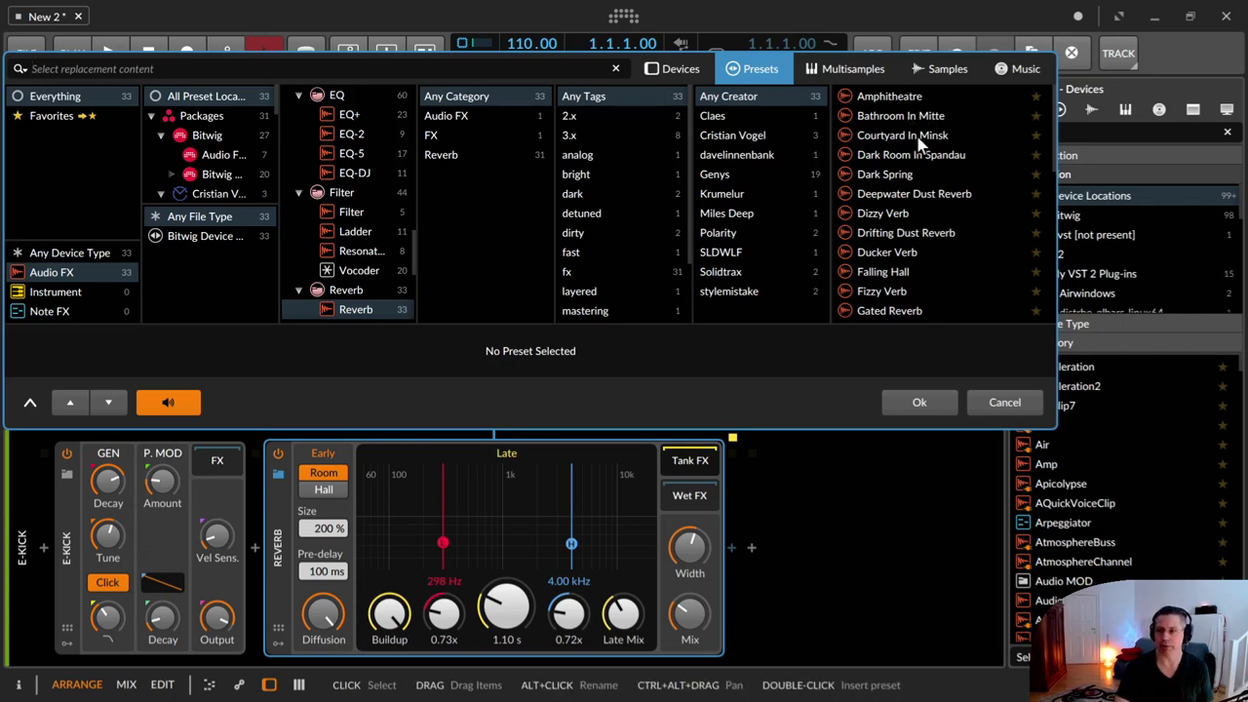
{"action": "scroll", "coordinate": [911, 173], "scroll_direction": "down", "scroll_amount": 5}
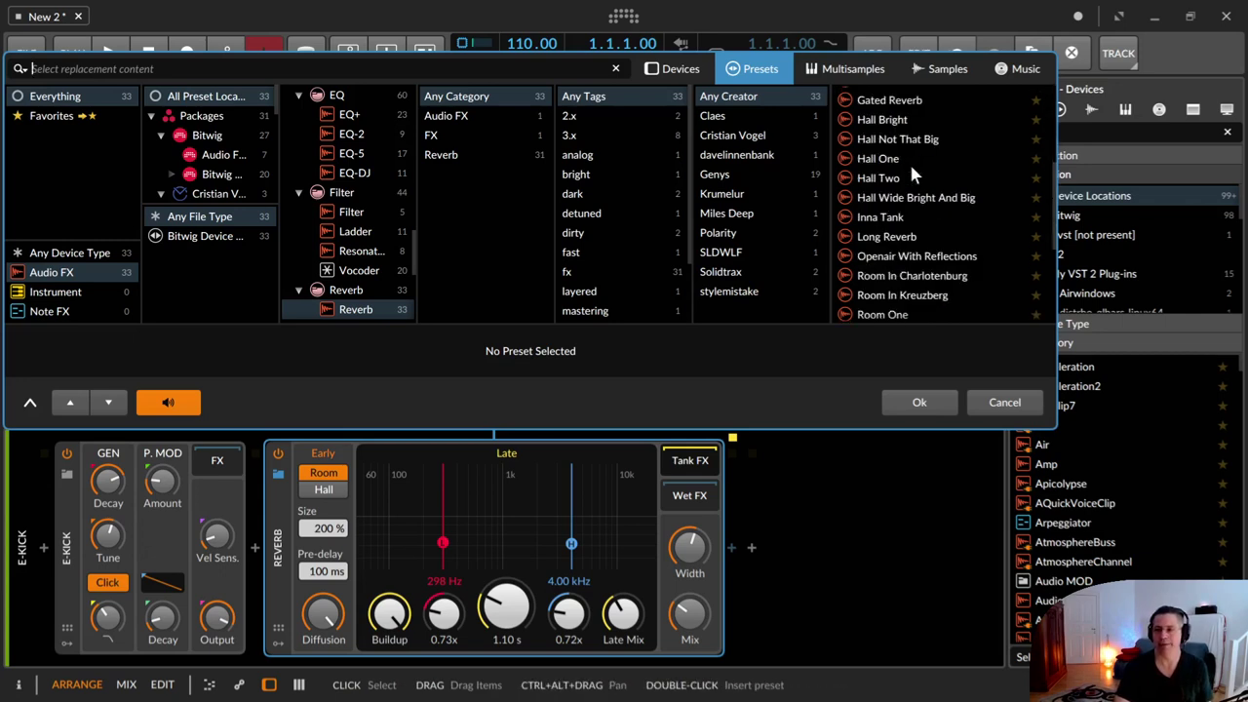
{"action": "scroll", "coordinate": [911, 173], "scroll_direction": "down", "scroll_amount": 5}
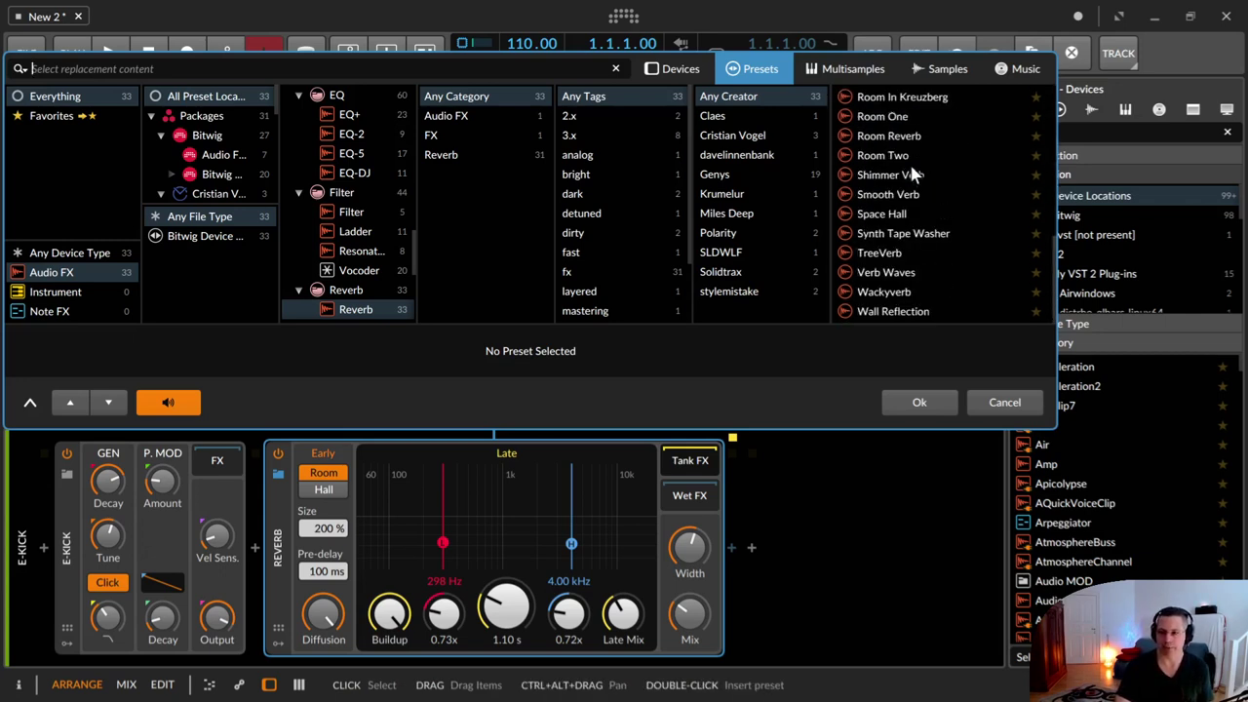
{"action": "scroll", "coordinate": [908, 165], "scroll_direction": "up", "scroll_amount": 5}
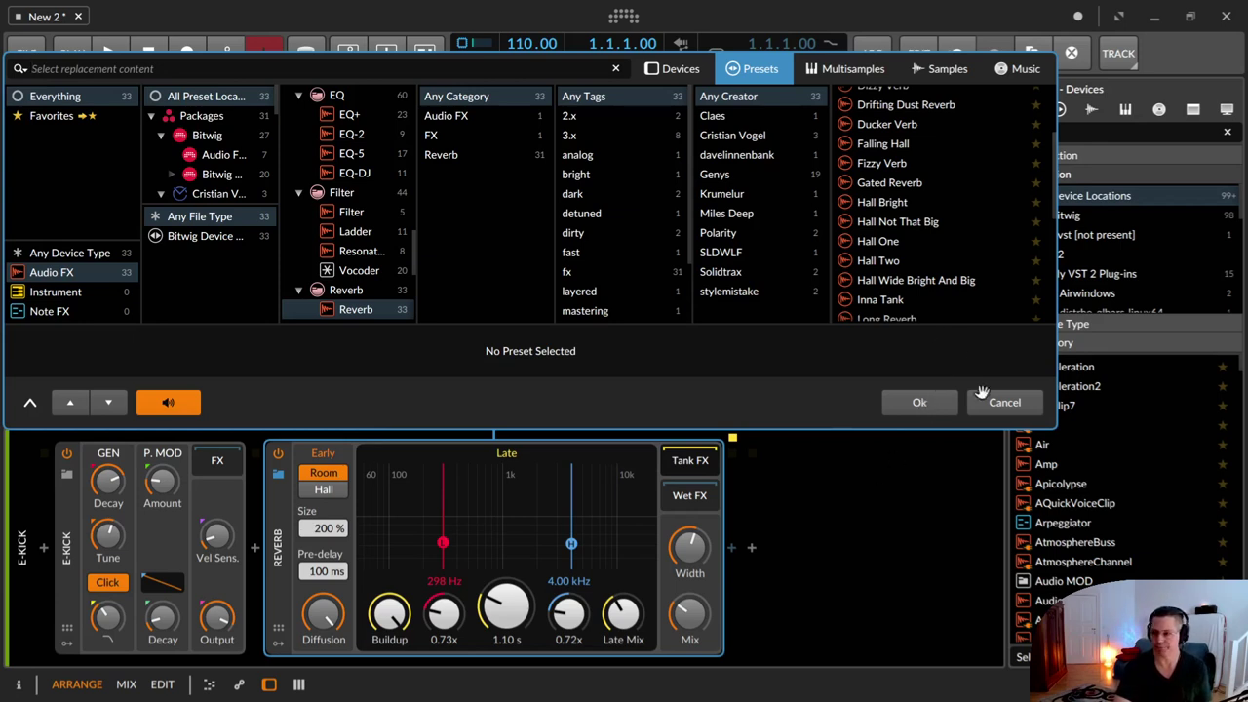
Step: Preview the Shimmer Verb preset on the E-Kick track's Reverb and cancel the replacement
{"action": "scroll", "coordinate": [946, 134], "scroll_direction": "down", "scroll_amount": 5}
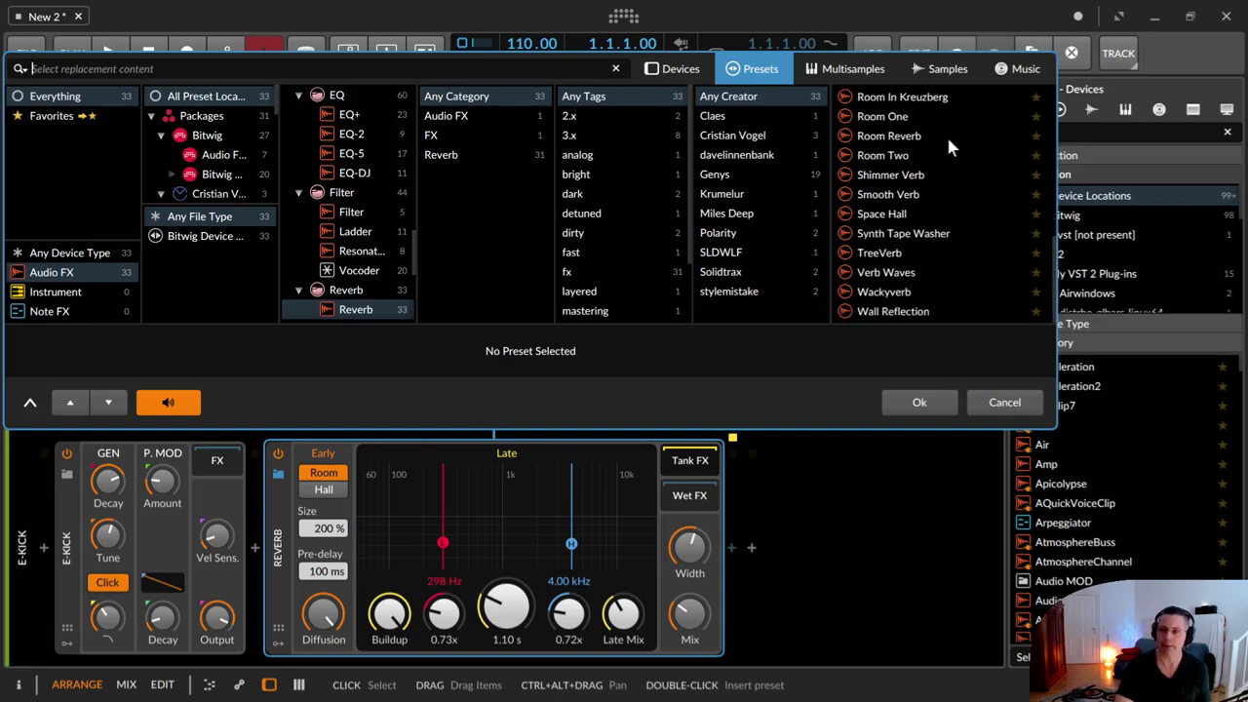
{"action": "scroll", "coordinate": [948, 141], "scroll_direction": "up", "scroll_amount": 7}
{"action": "scroll", "coordinate": [946, 137], "scroll_direction": "down", "scroll_amount": 5}
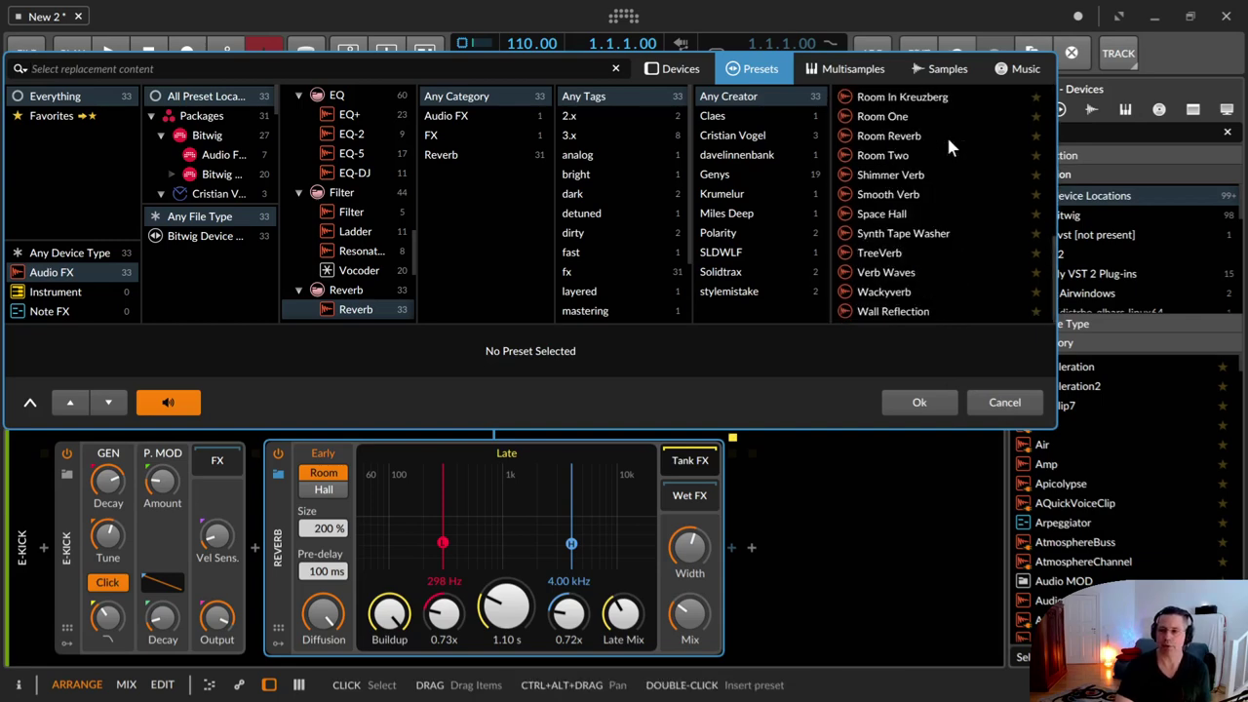
{"action": "left_click", "coordinate": [885, 176]}
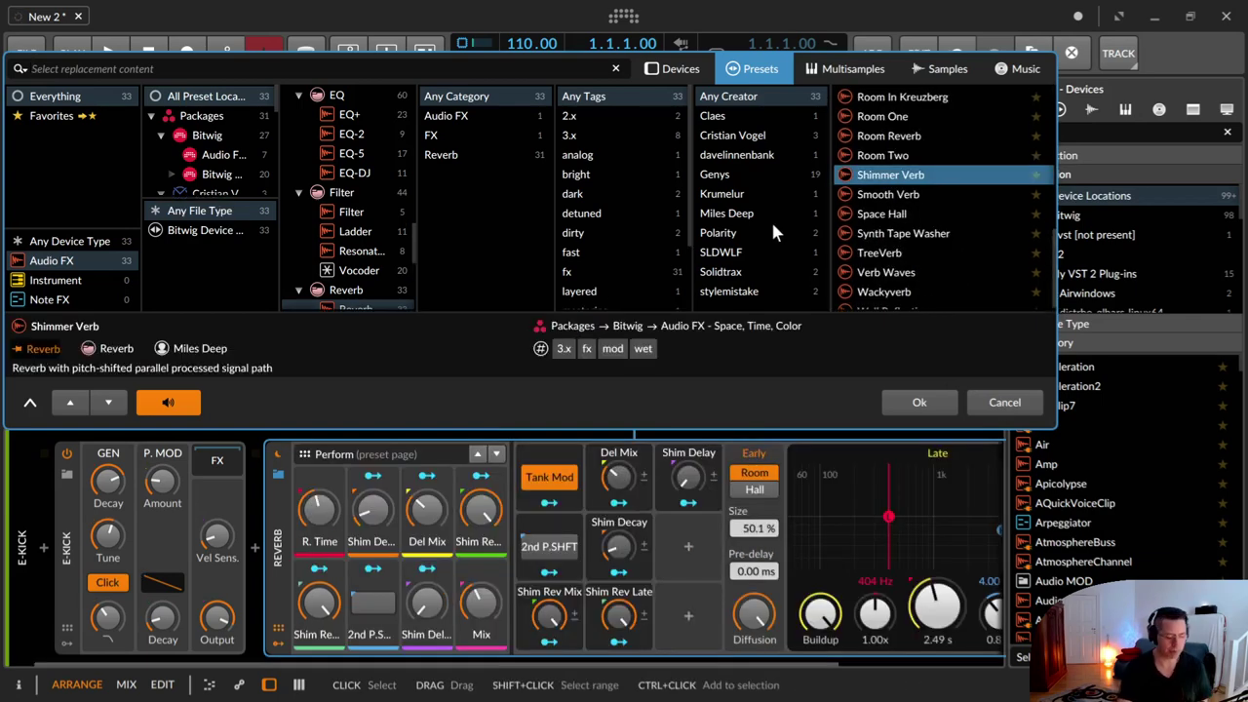
{"action": "left_click", "coordinate": [1004, 401]}
Step: Check the favorite Reverb presets available for the Polysynth track's Reverb and close the preset browser without replacing anything
{"action": "left_click", "coordinate": [85, 137]}
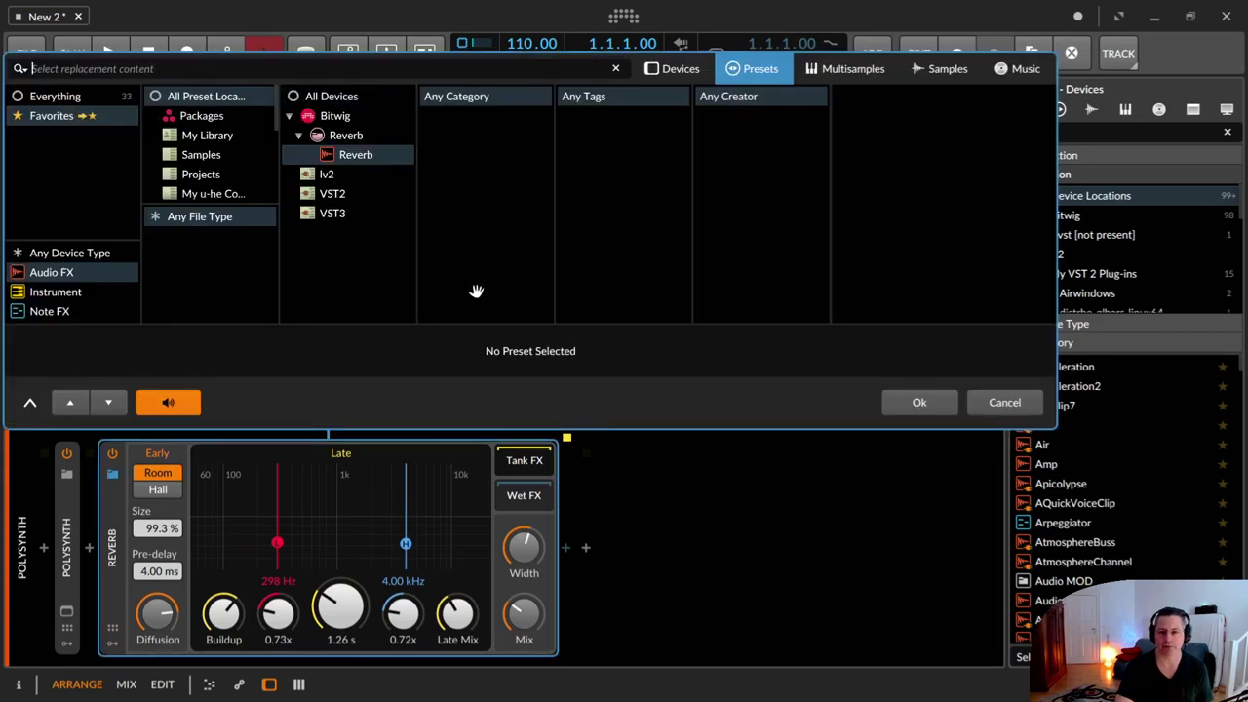
{"action": "left_click", "coordinate": [112, 473]}
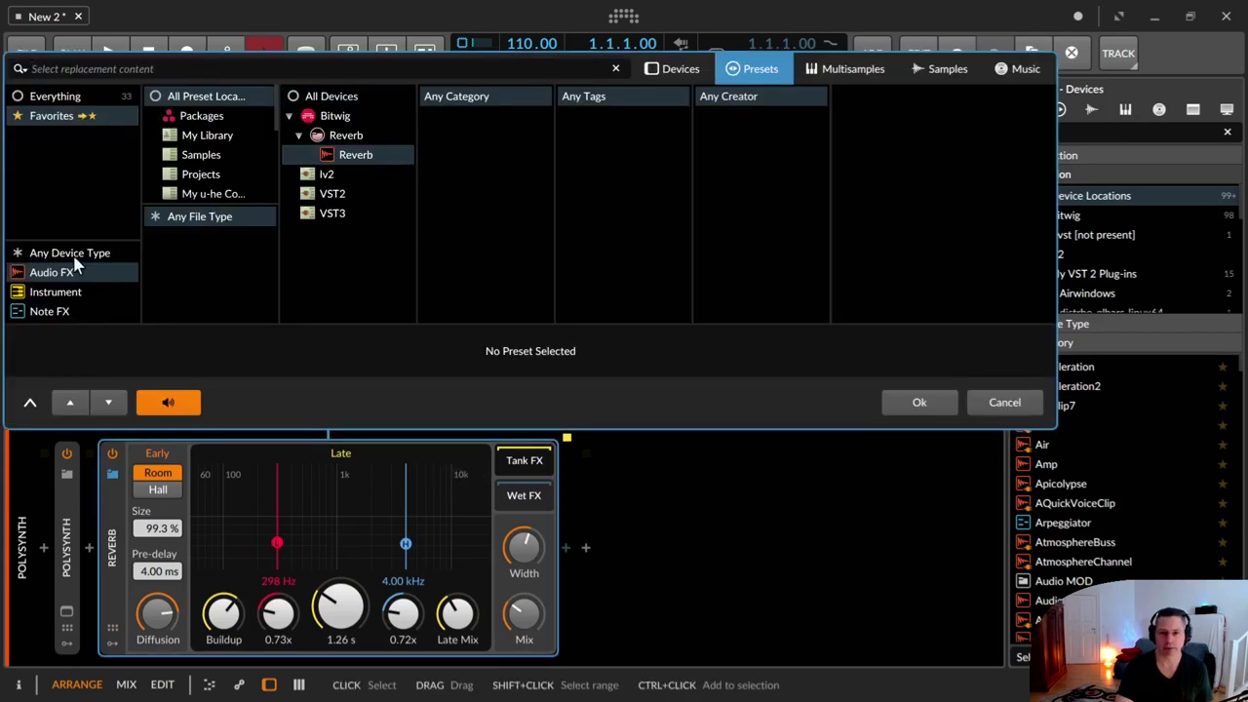
{"action": "left_click", "coordinate": [355, 156]}
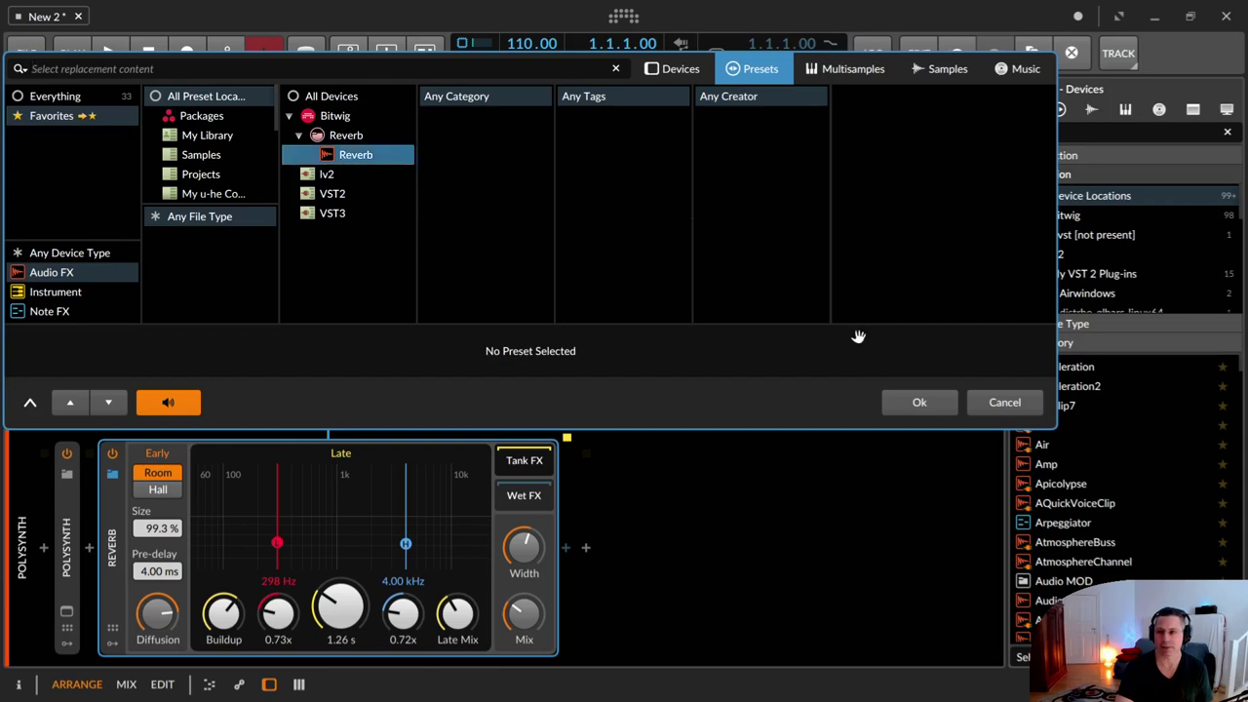
{"action": "left_click", "coordinate": [993, 400]}
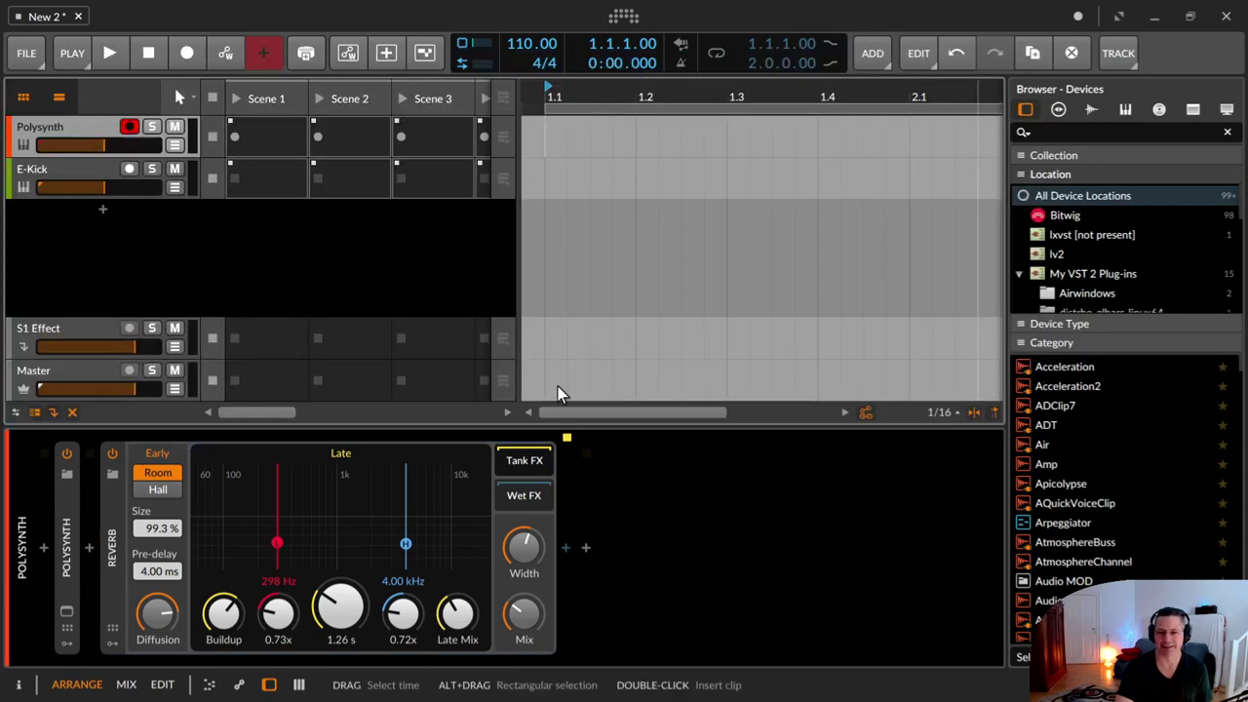
Step: List all Reverb presets for the Polysynth track's Reverb, preview Shimmer Verb and cancel the replacement
{"action": "left_click", "coordinate": [113, 476]}
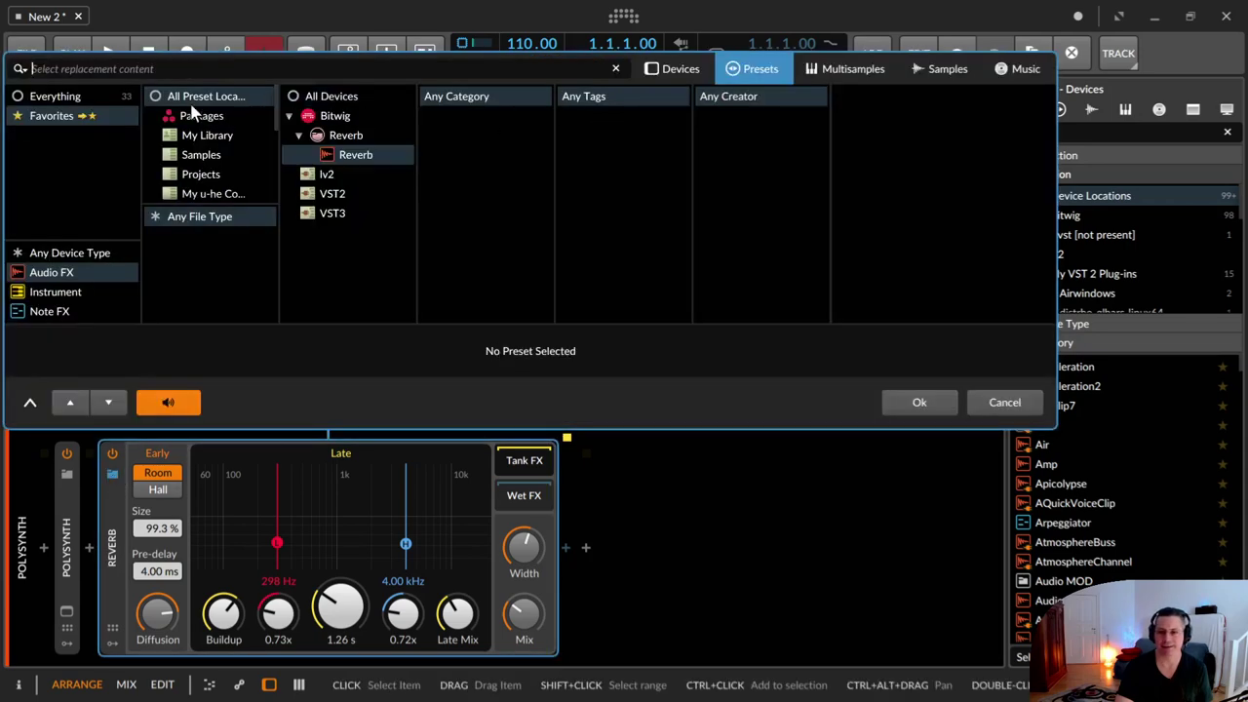
{"action": "left_click", "coordinate": [58, 97]}
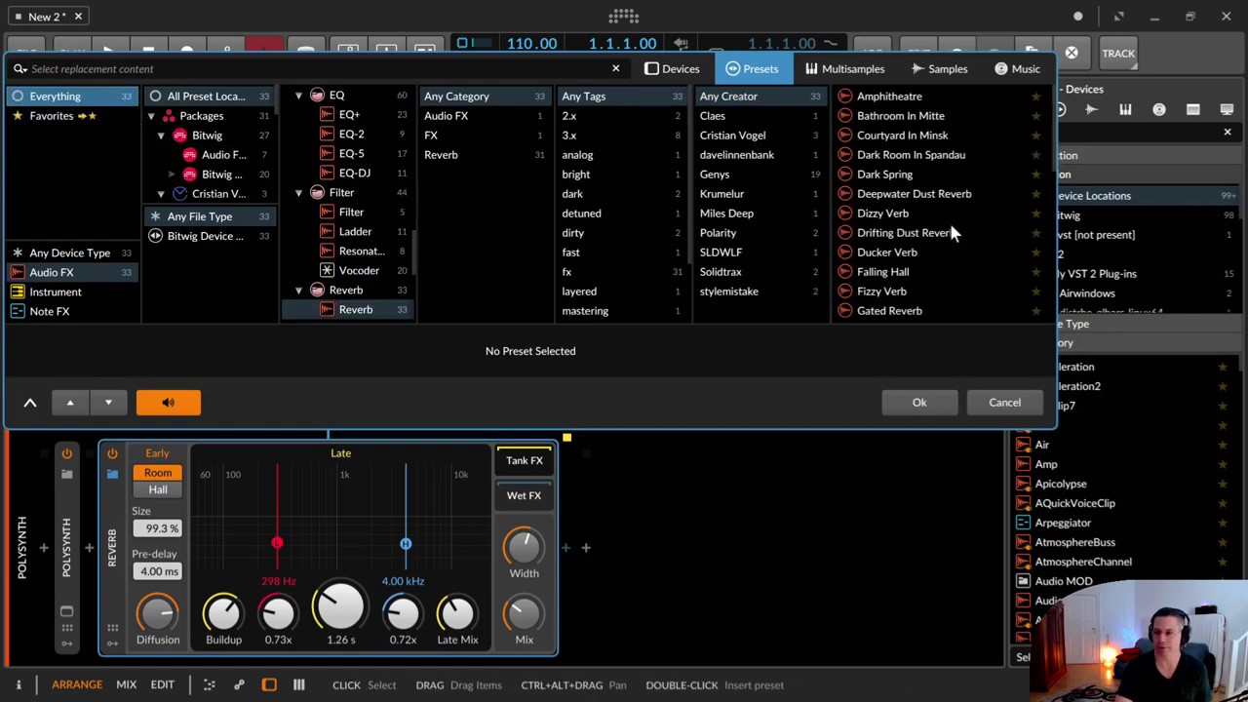
{"action": "scroll", "coordinate": [970, 214], "scroll_direction": "down", "scroll_amount": 7}
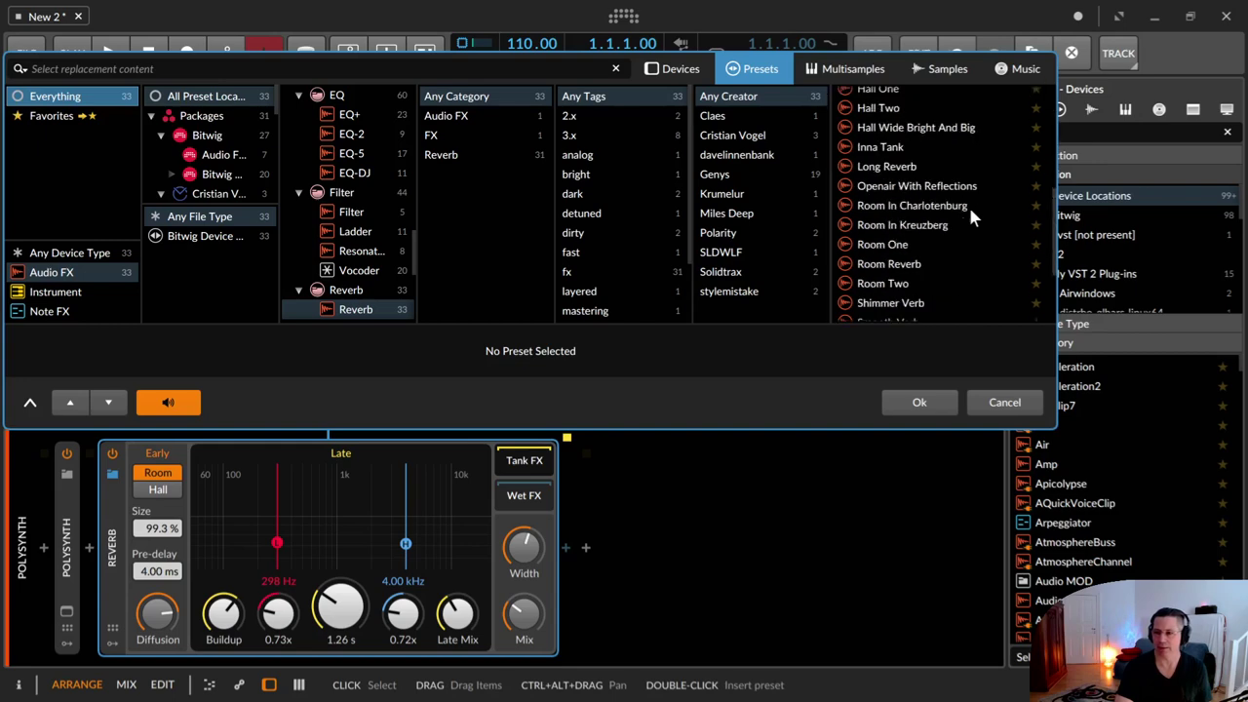
{"action": "left_click", "coordinate": [891, 177]}
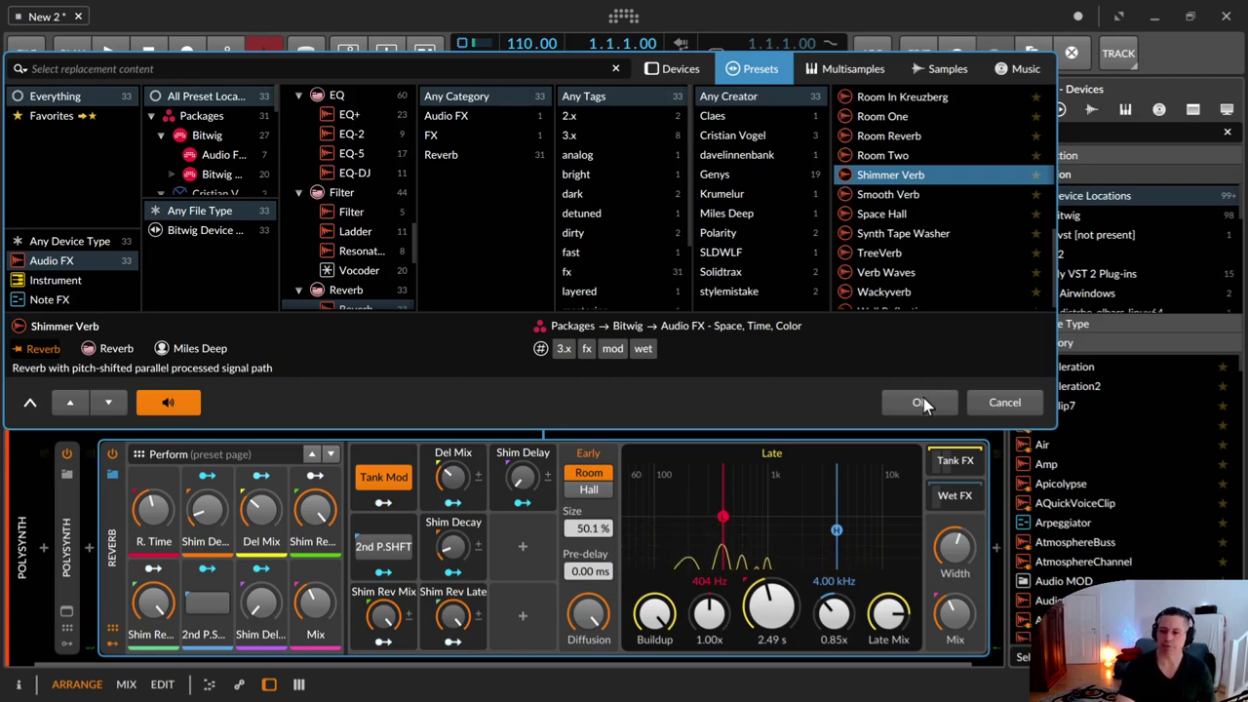
{"action": "left_click", "coordinate": [989, 400]}
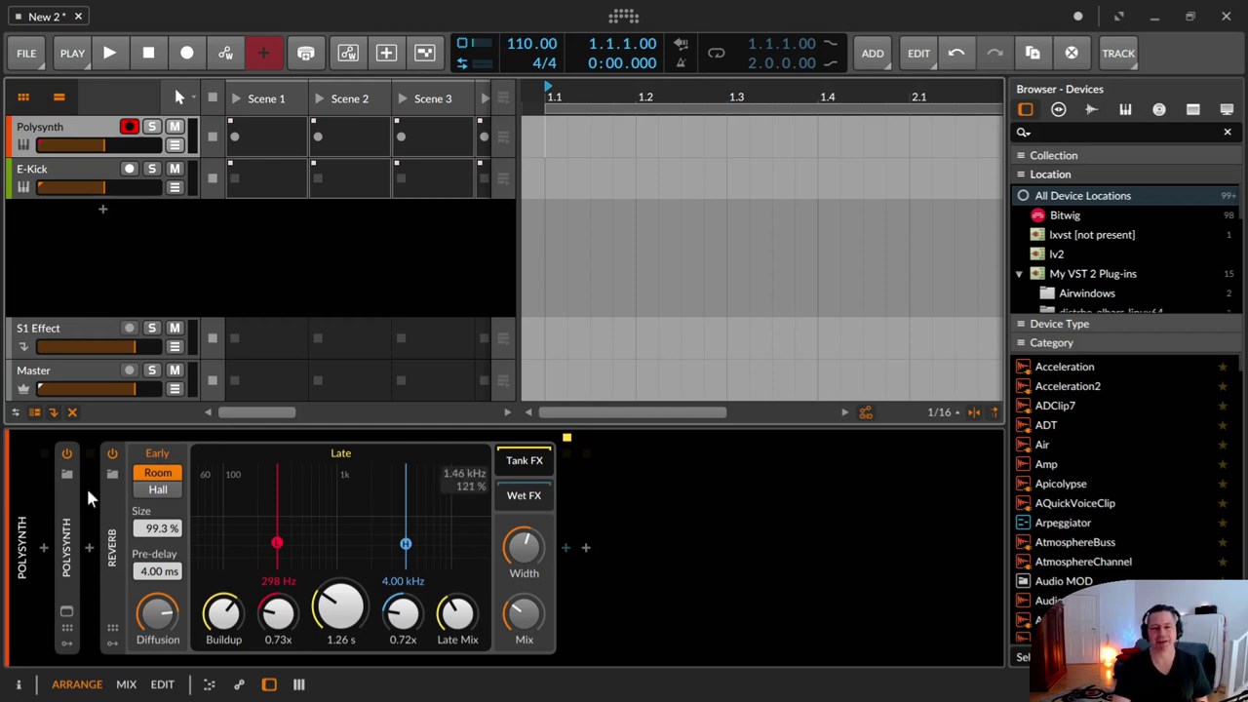
Step: Add a new instrument track below E-Kick, and open and dismiss its device browser
{"action": "left_click", "coordinate": [112, 531]}
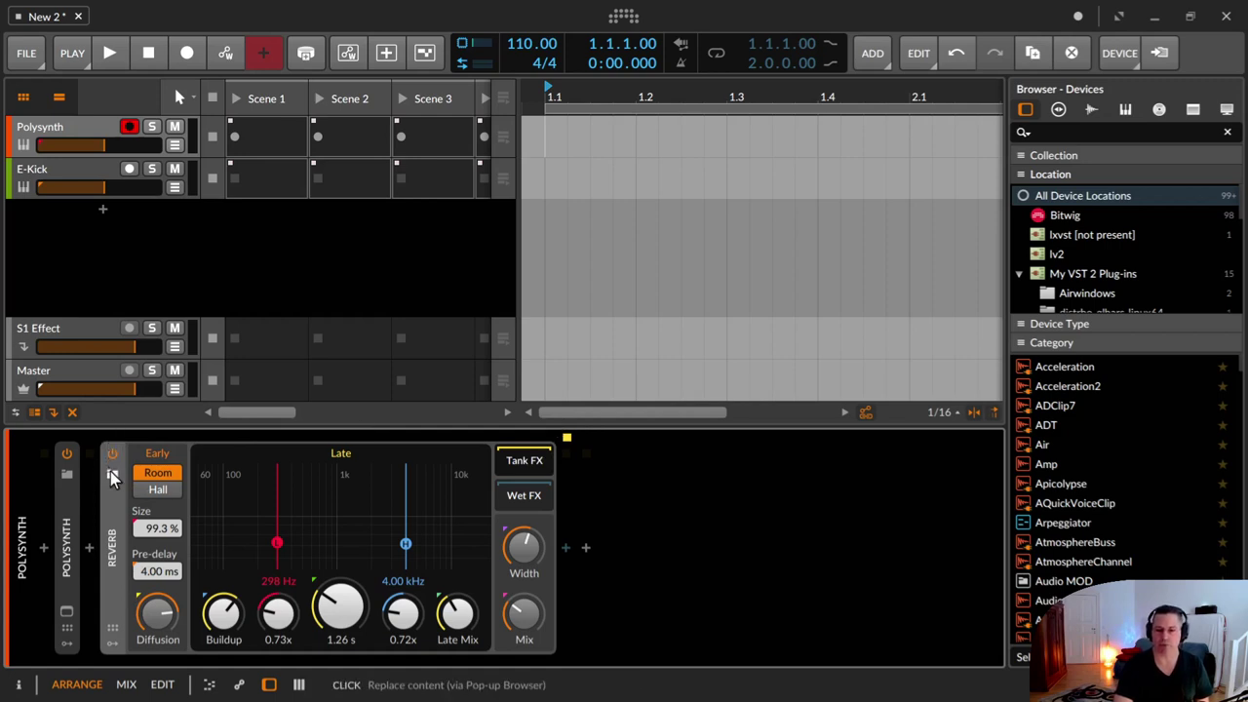
{"action": "double_click", "coordinate": [93, 220]}
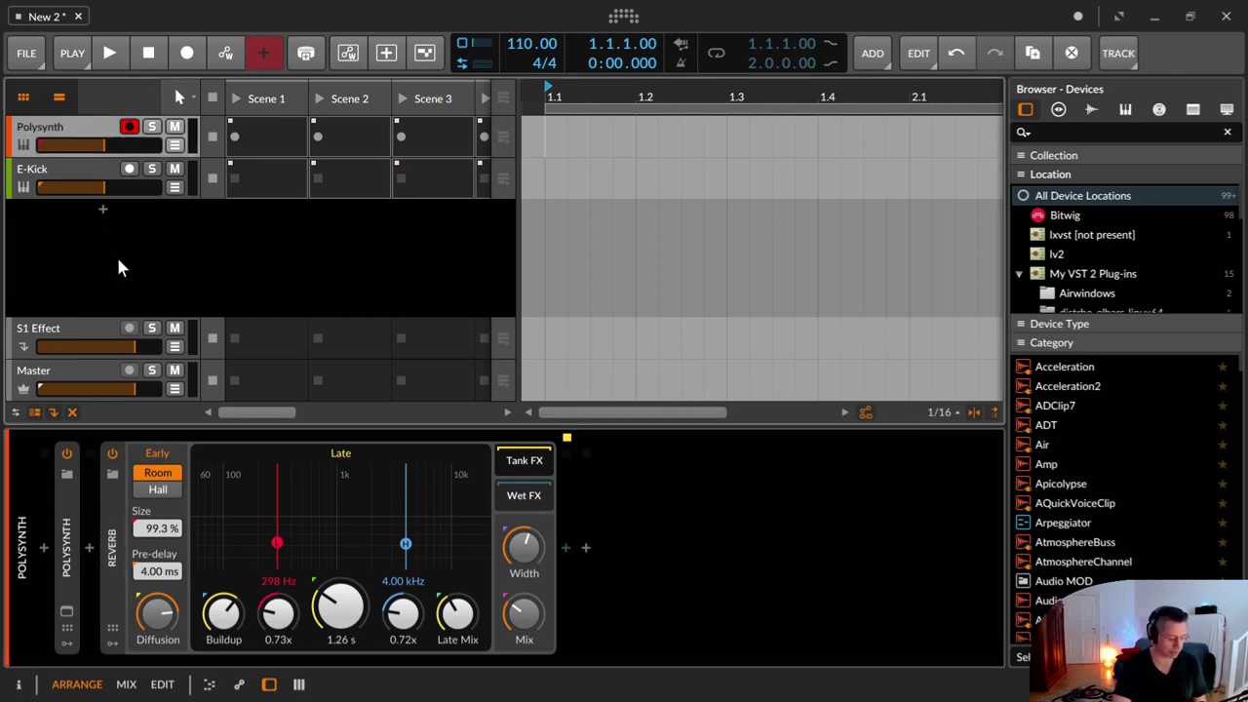
{"action": "left_click_drag", "start_coordinate": [70, 166], "coordinate": [92, 271]}
{"action": "left_click", "coordinate": [43, 547]}
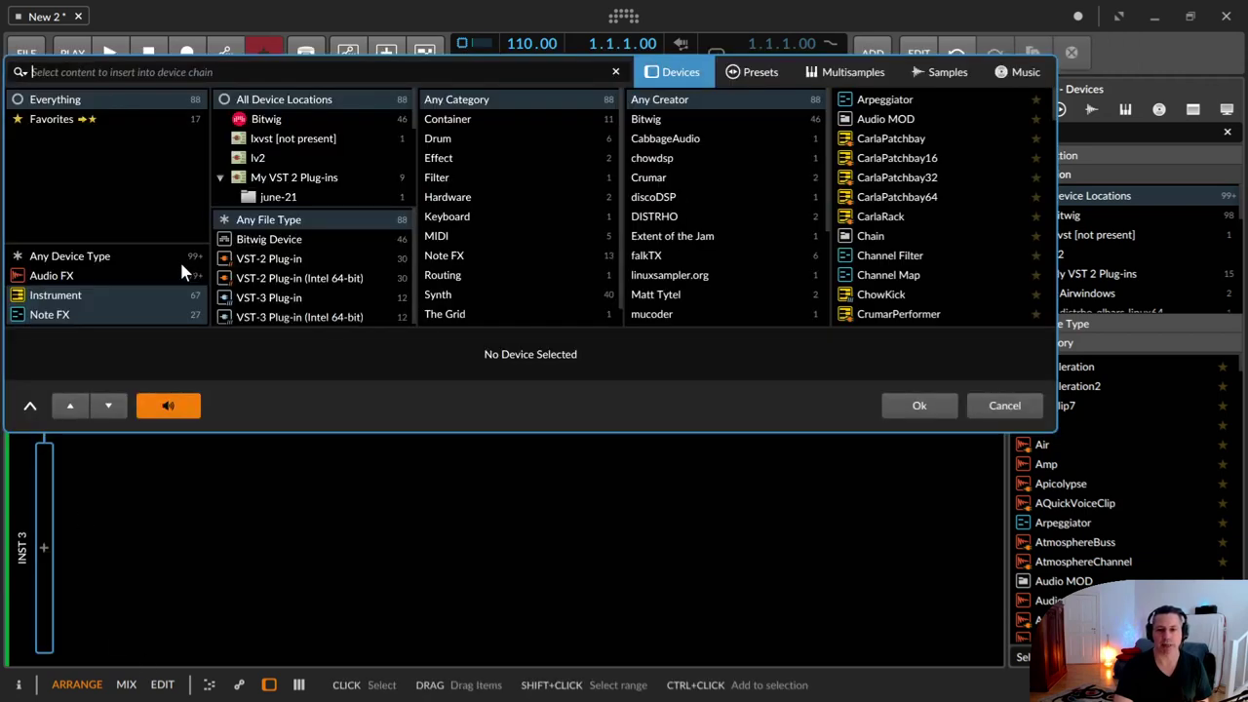
{"action": "key", "text": "Escape"}
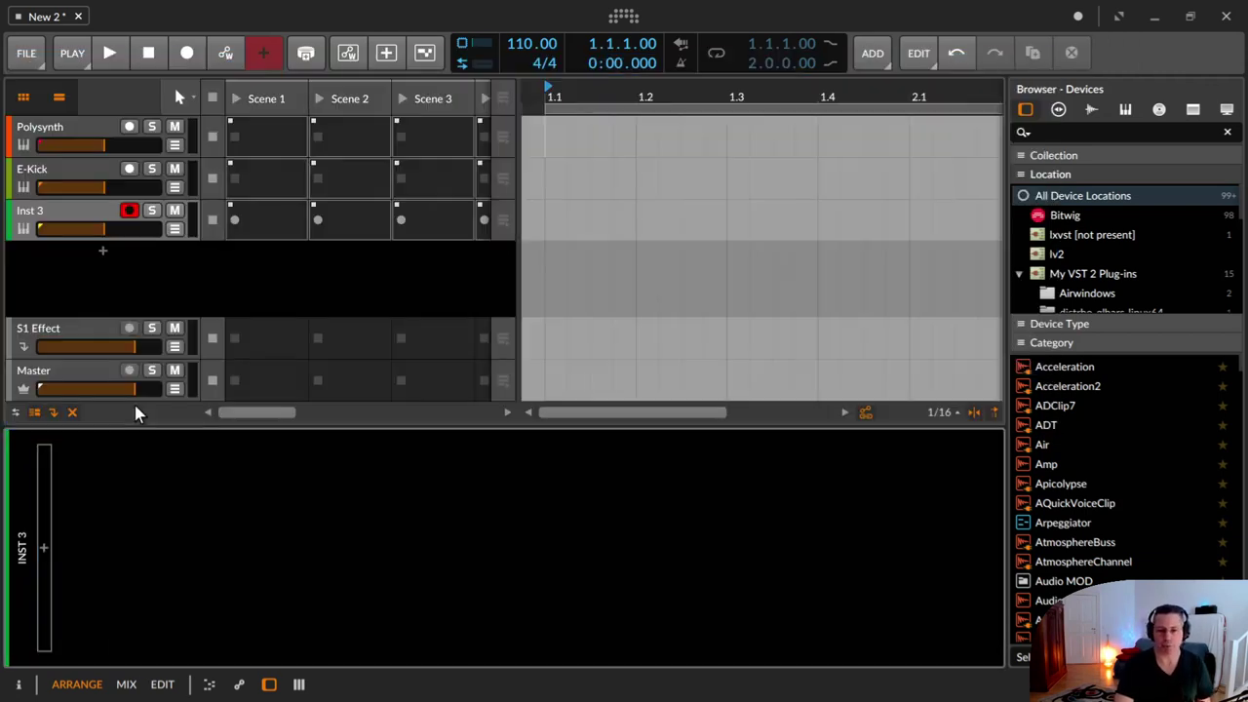
Step: Insert a favorite Polysynth device on the new instrument track by searching for "pol", and hide its modulator slots
{"action": "left_click", "coordinate": [43, 548]}
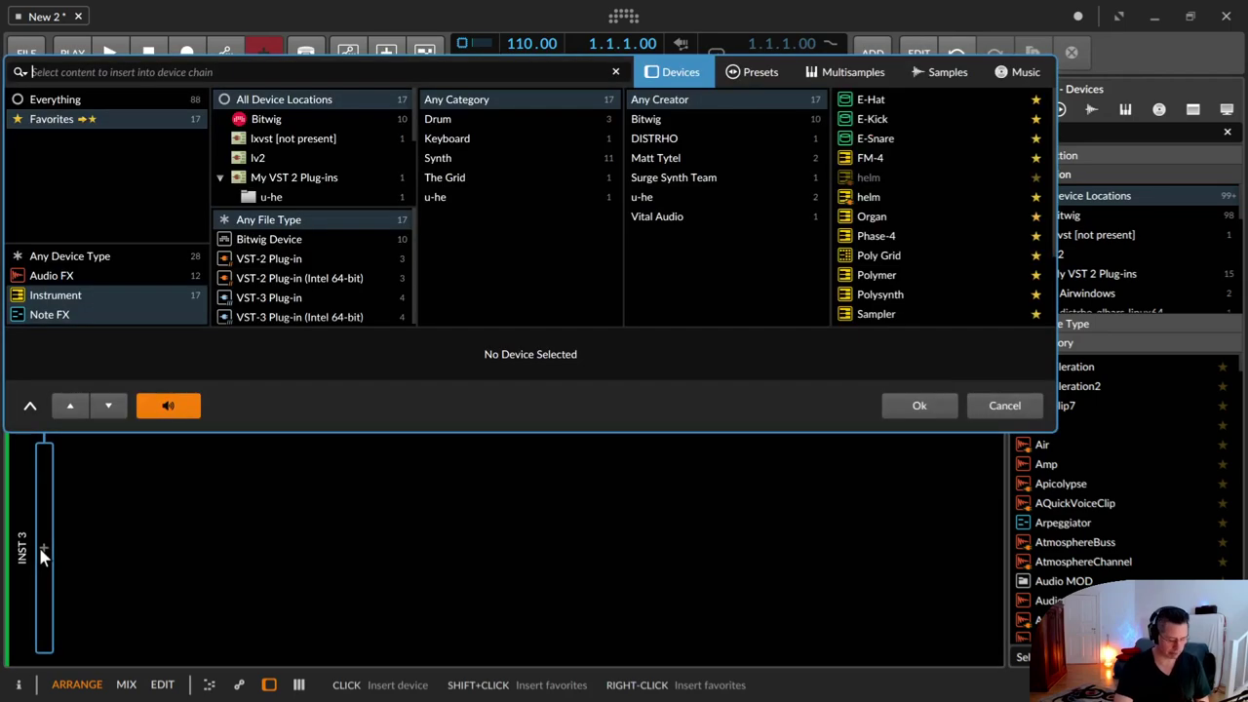
{"action": "type", "text": "po"}
{"action": "key", "text": "Down"}
{"action": "key", "text": "Down"}
{"action": "key", "text": "Down"}
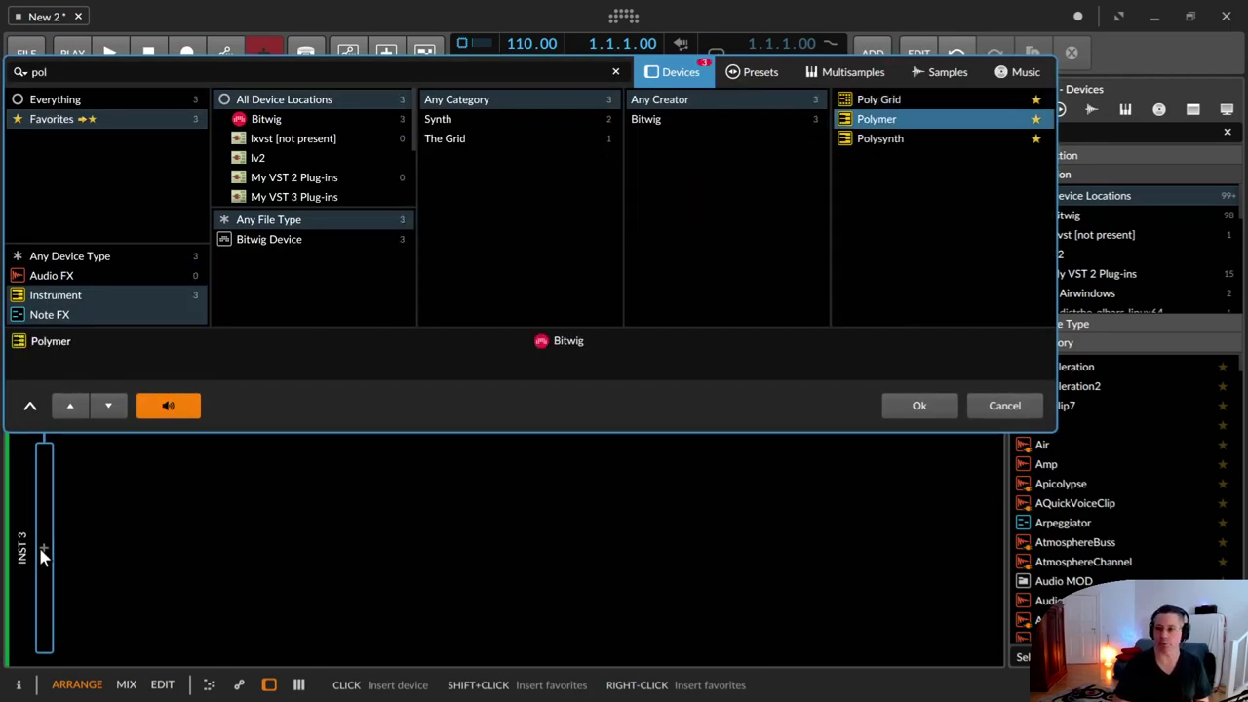
{"action": "key", "text": "Return"}
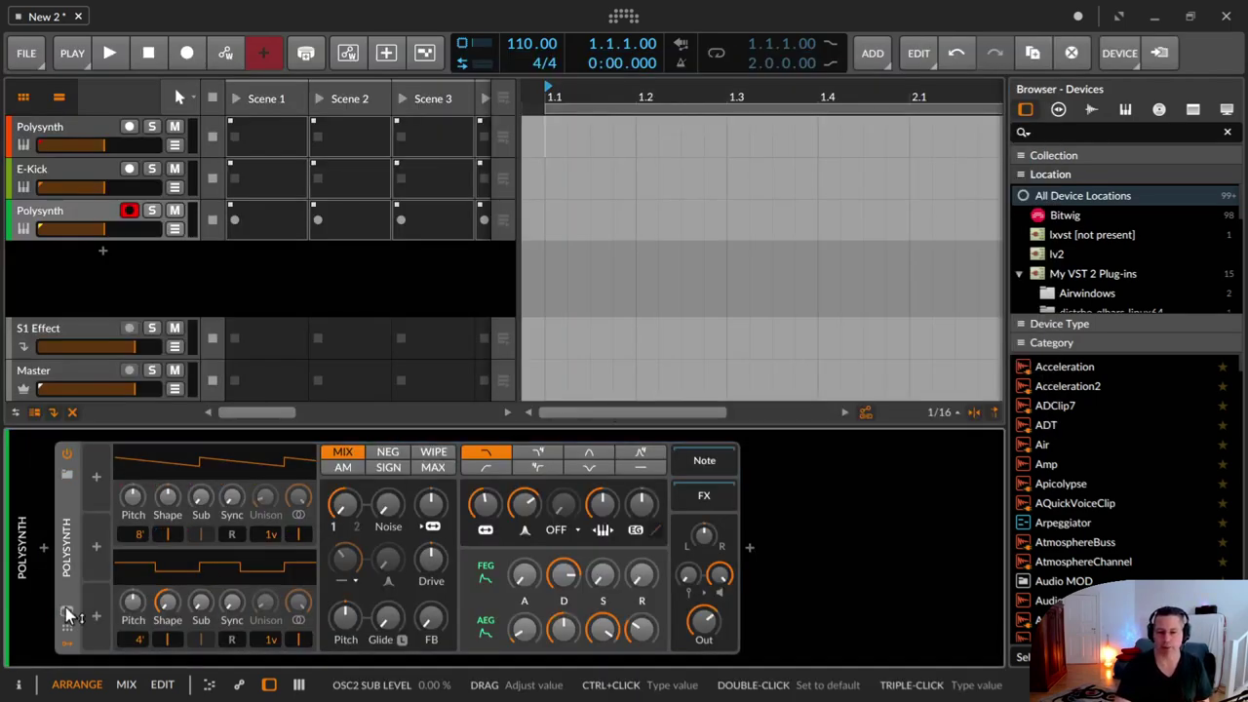
{"action": "left_click", "coordinate": [66, 649]}
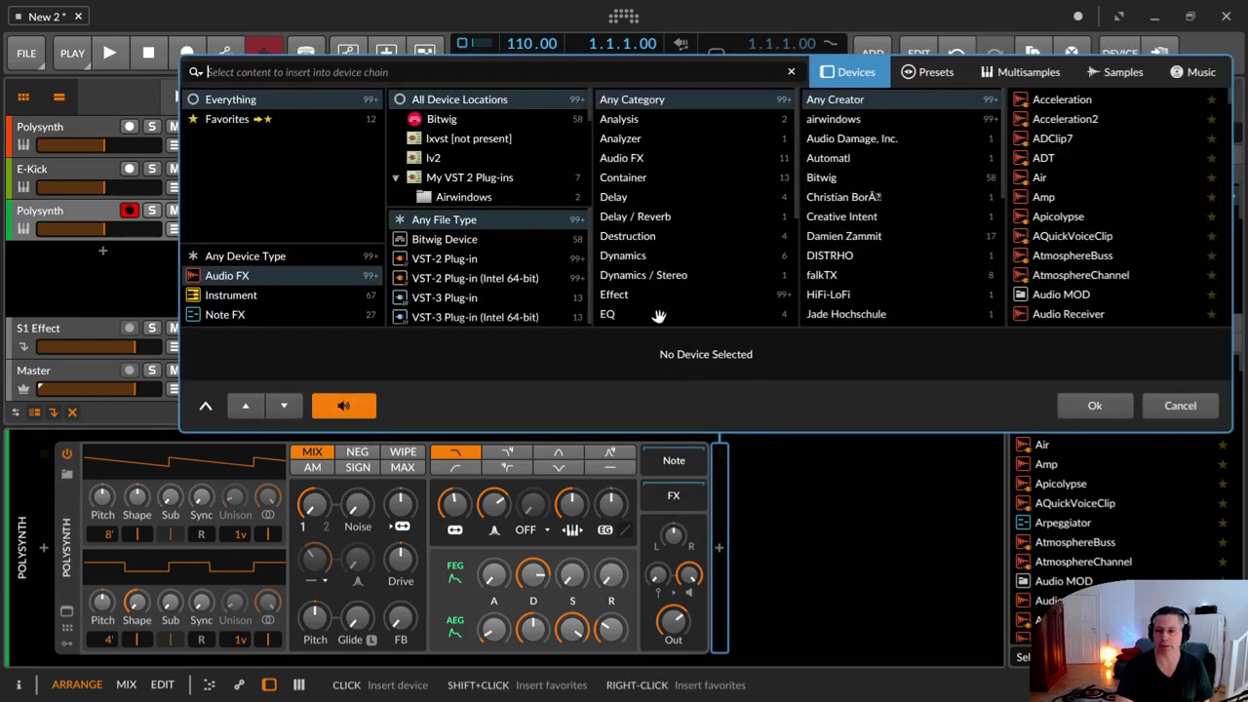
Step: Open the device browser after the new Polysynth and list devices of any type from the Bitwig location
{"action": "double_click", "coordinate": [718, 545]}
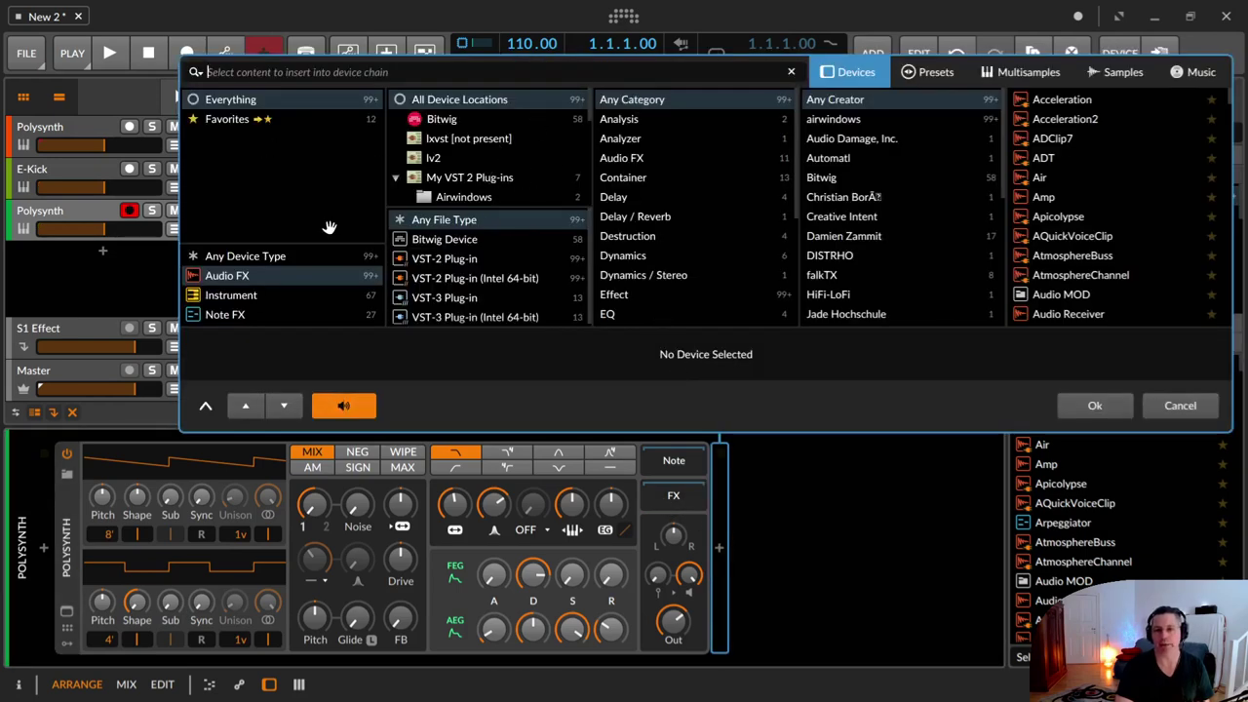
{"action": "left_click", "coordinate": [272, 259]}
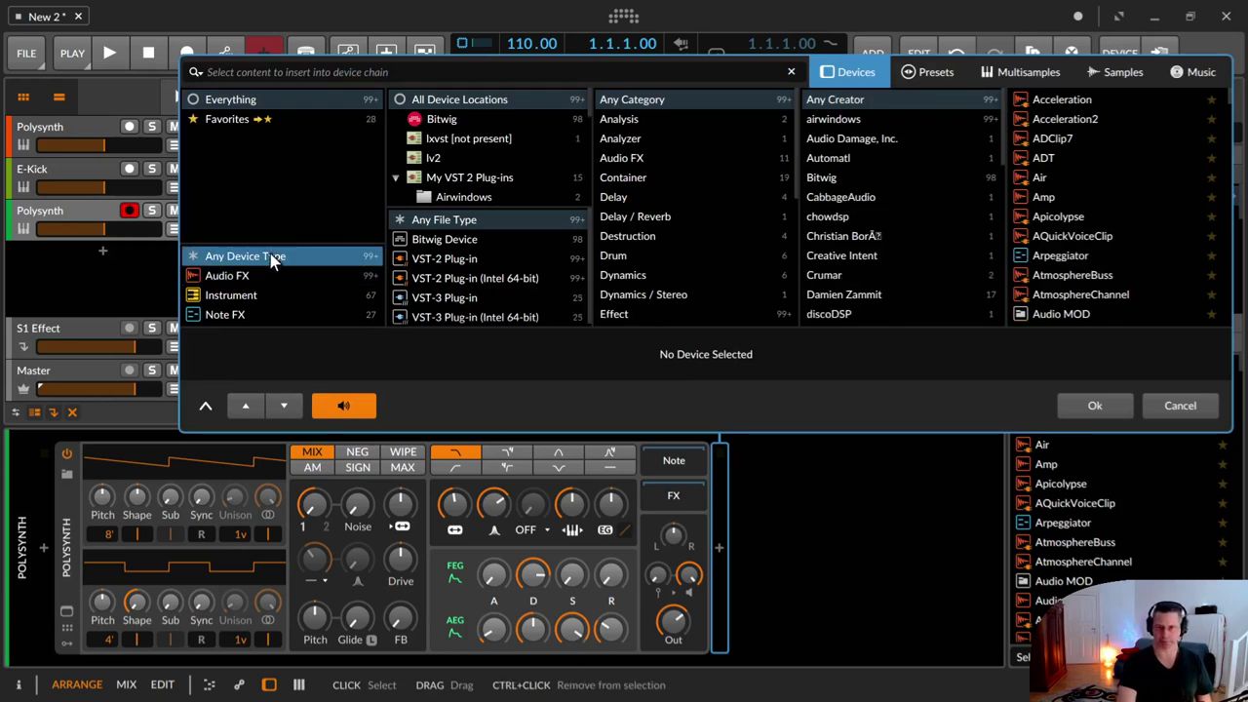
{"action": "left_click", "coordinate": [477, 118]}
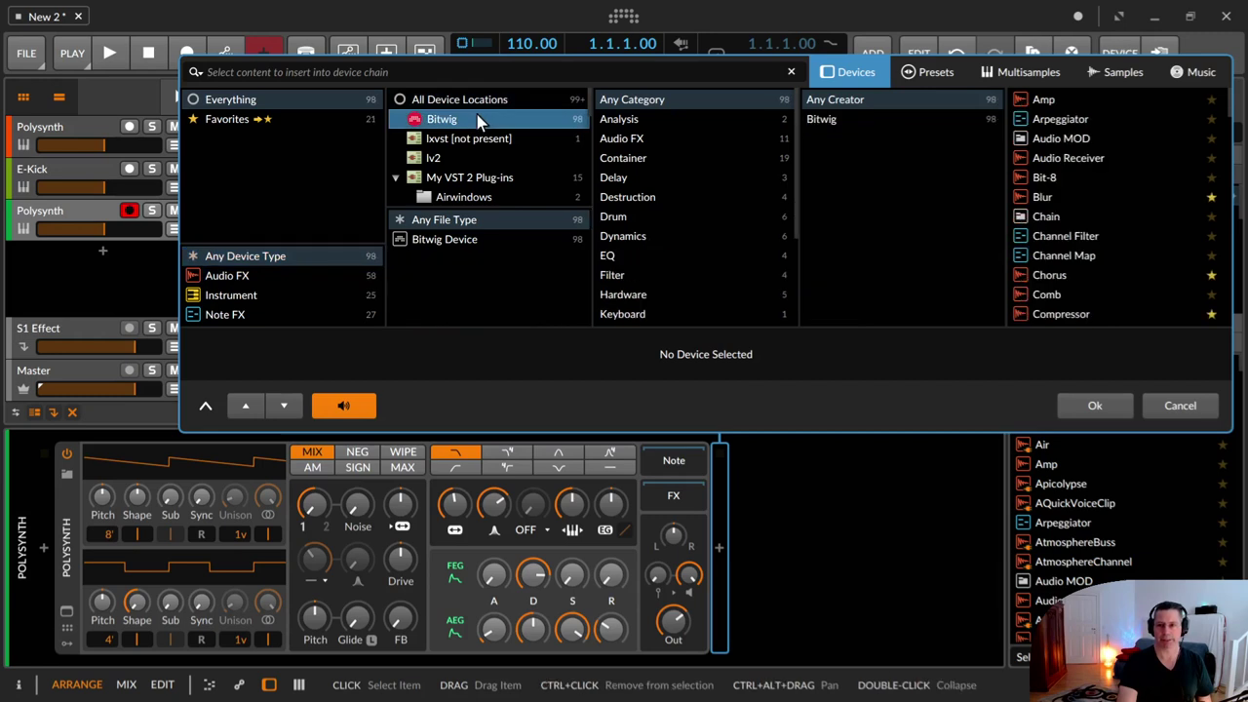
{"action": "left_click", "coordinate": [224, 103]}
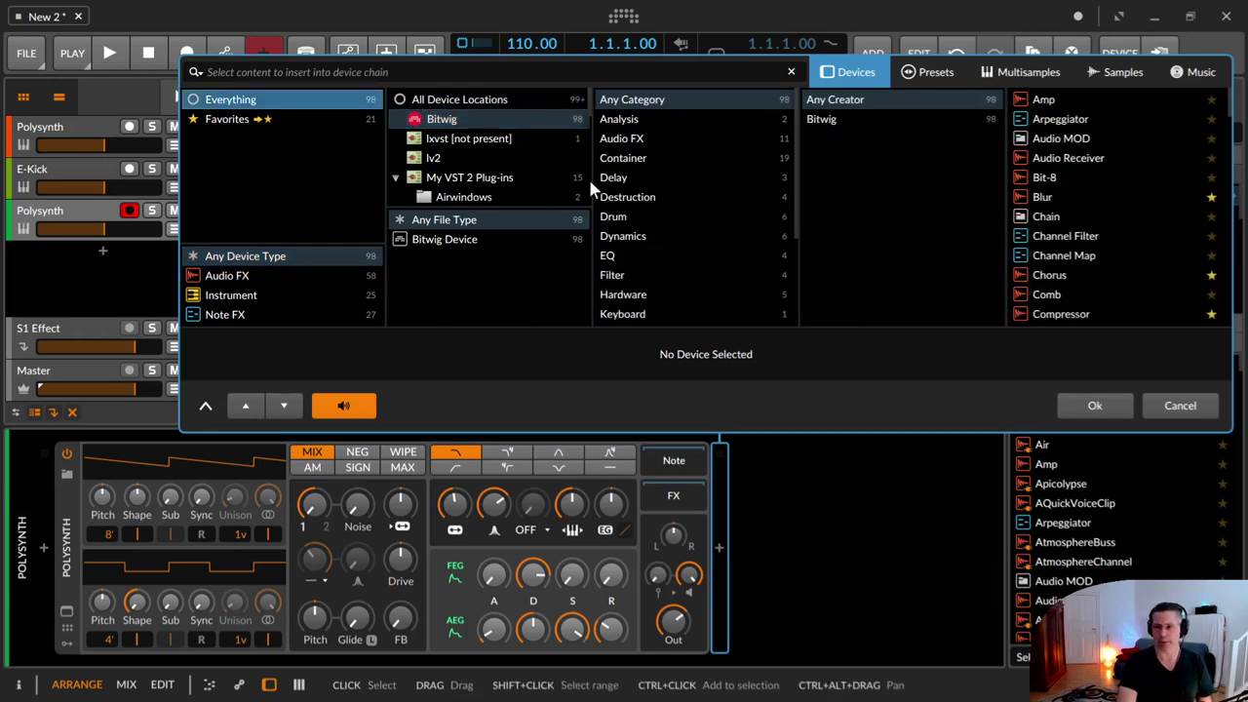
{"action": "scroll", "coordinate": [564, 193], "scroll_direction": "down", "scroll_amount": 8}
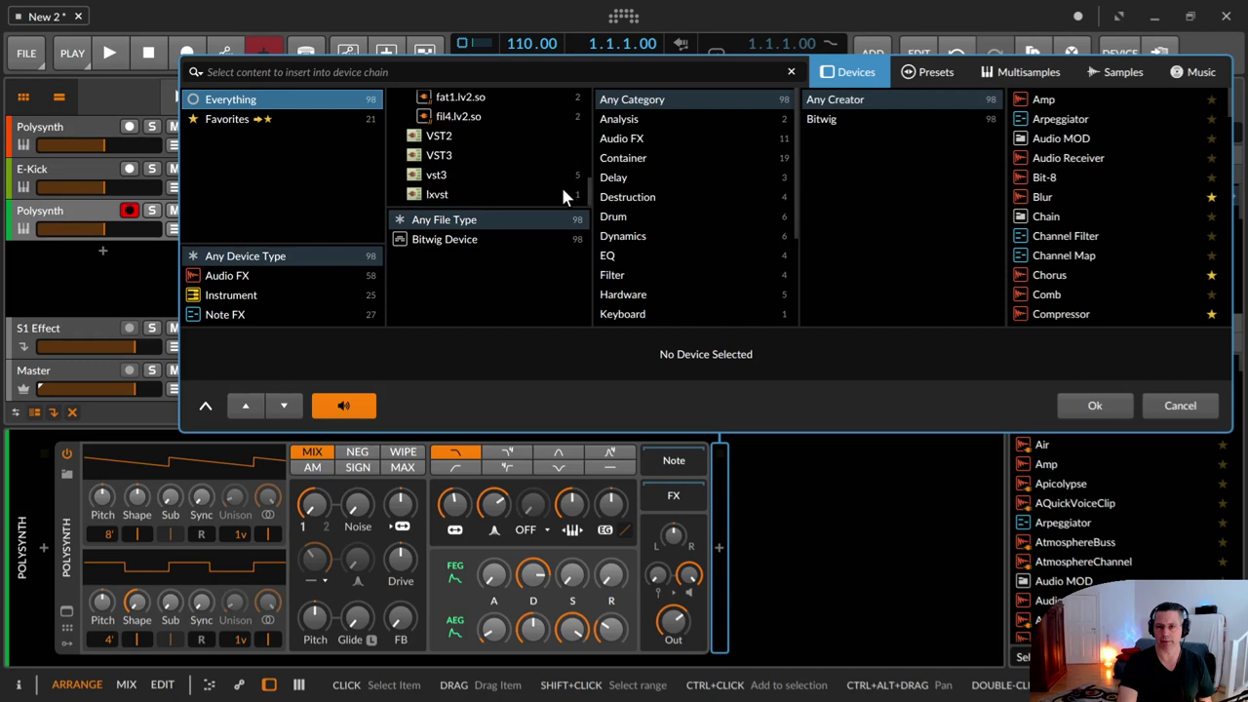
{"action": "scroll", "coordinate": [561, 184], "scroll_direction": "up", "scroll_amount": 8}
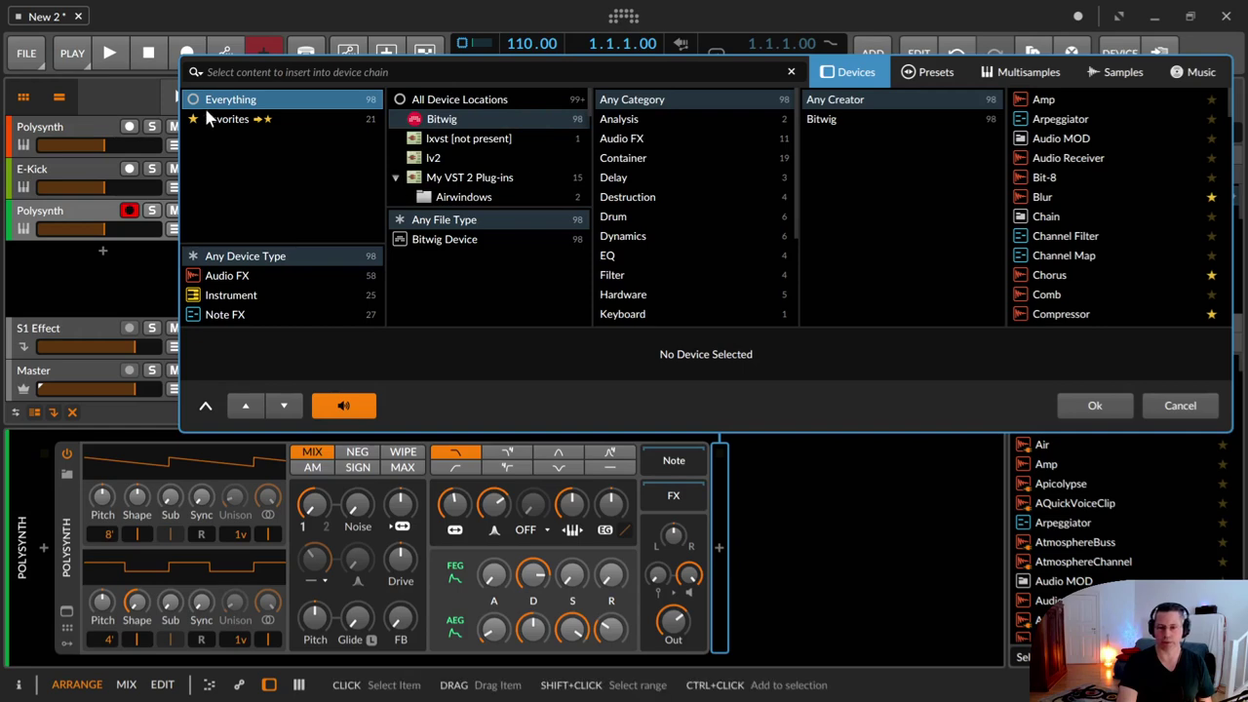
Step: Show presets in the insertion browser, make the browser window slightly taller and reposition it
{"action": "left_click", "coordinate": [924, 72]}
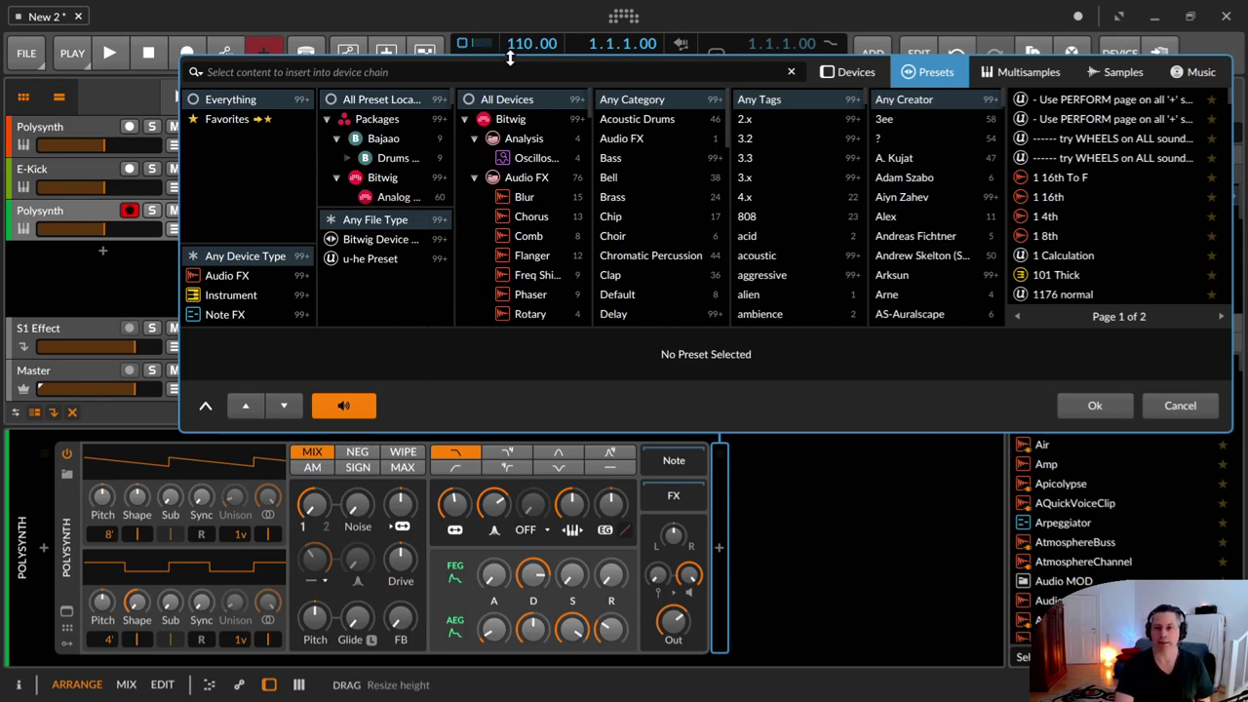
{"action": "left_click_drag", "start_coordinate": [509, 59], "coordinate": [494, 41]}
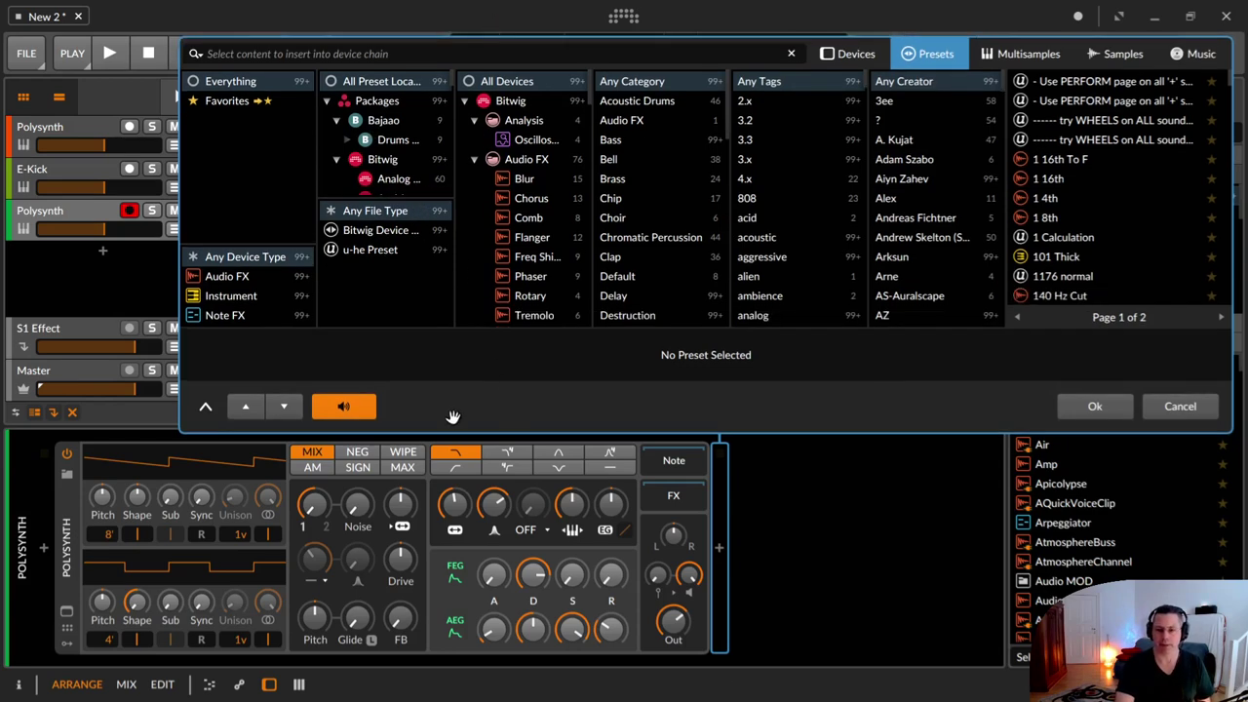
{"action": "left_click_drag", "start_coordinate": [452, 416], "coordinate": [311, 432]}
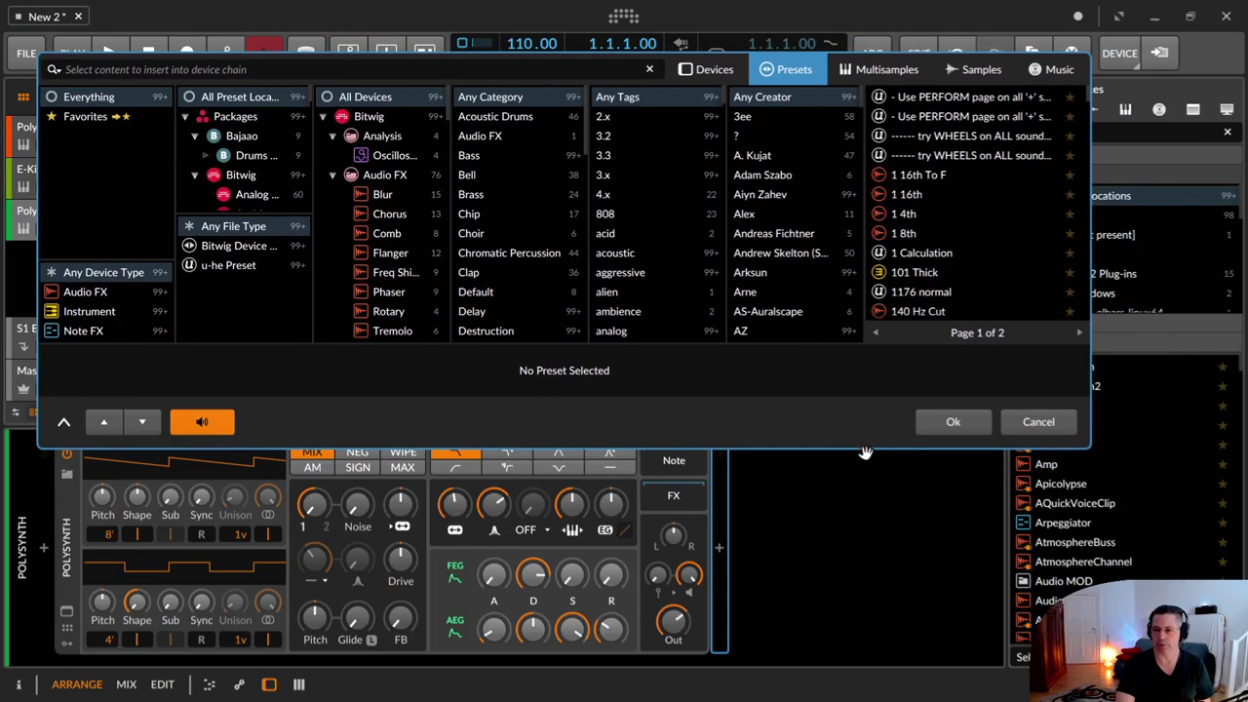
Step: Enlarge the pop-up browser and filter presets to the "Audio FX - Space, Time, Color" package, Reverb category and Bitwig devices
{"action": "left_click_drag", "start_coordinate": [796, 441], "coordinate": [825, 546]}
{"action": "left_click_drag", "start_coordinate": [691, 151], "coordinate": [691, 36]}
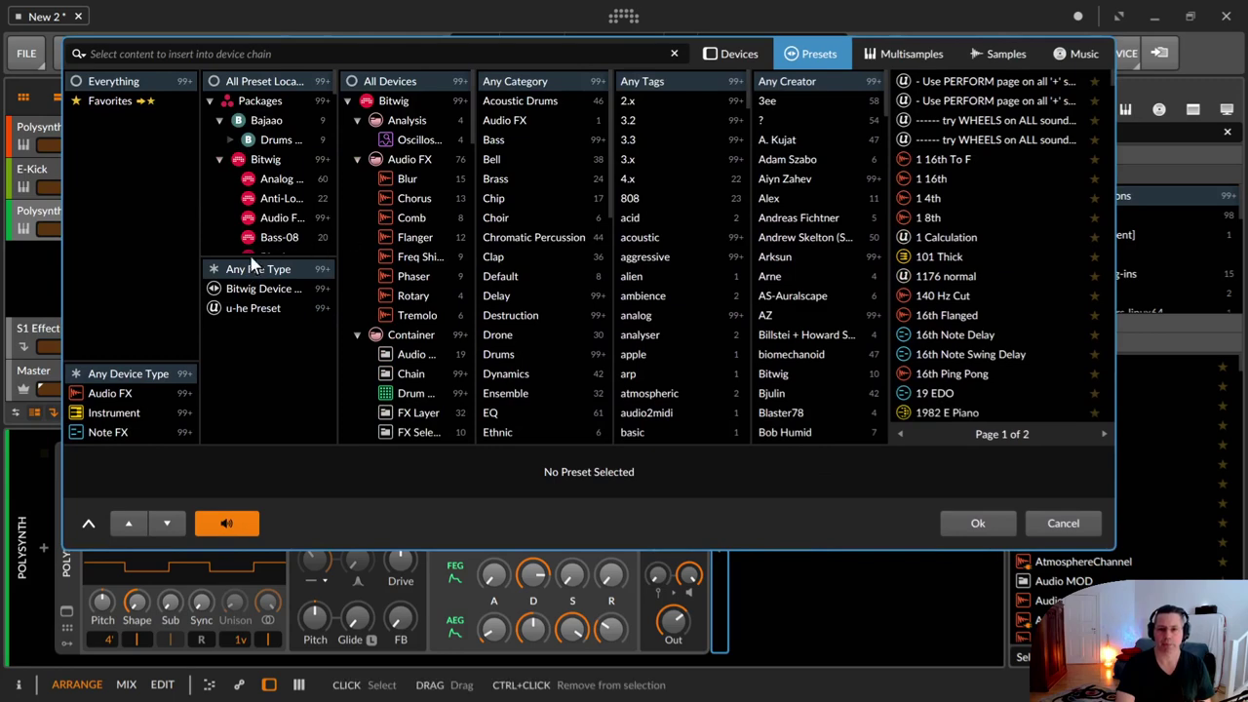
{"action": "left_click", "coordinate": [274, 218]}
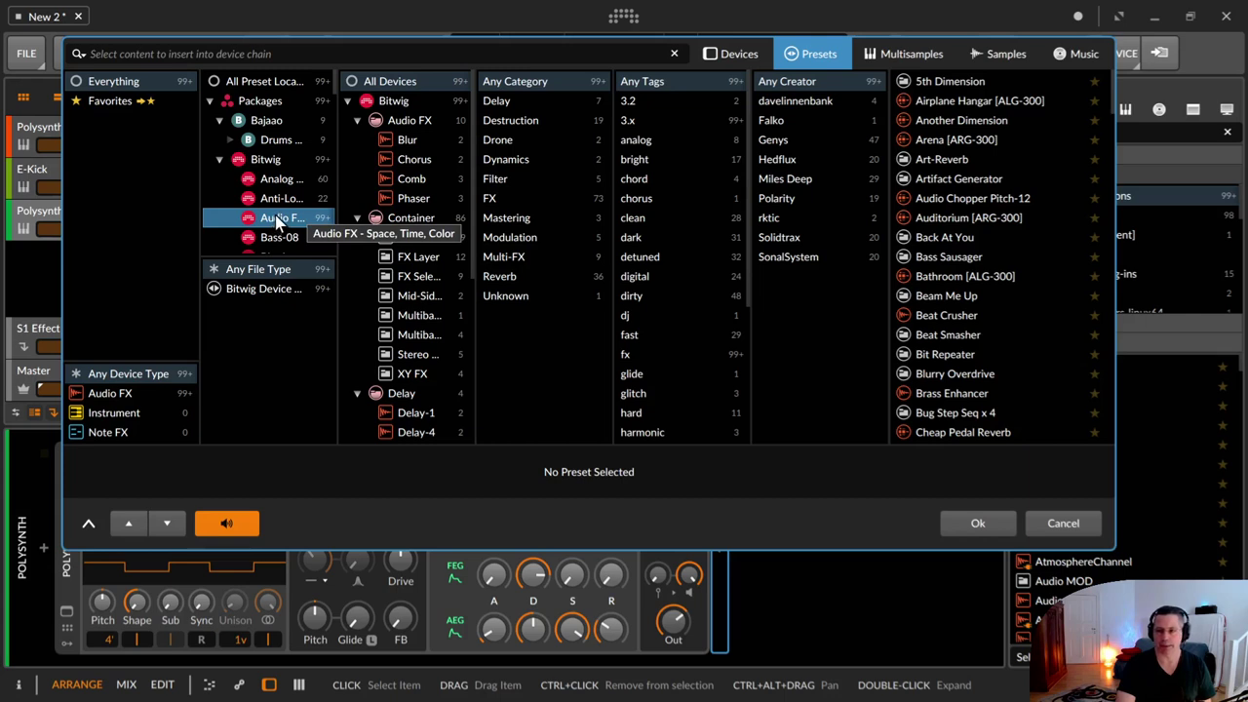
{"action": "left_click", "coordinate": [509, 278]}
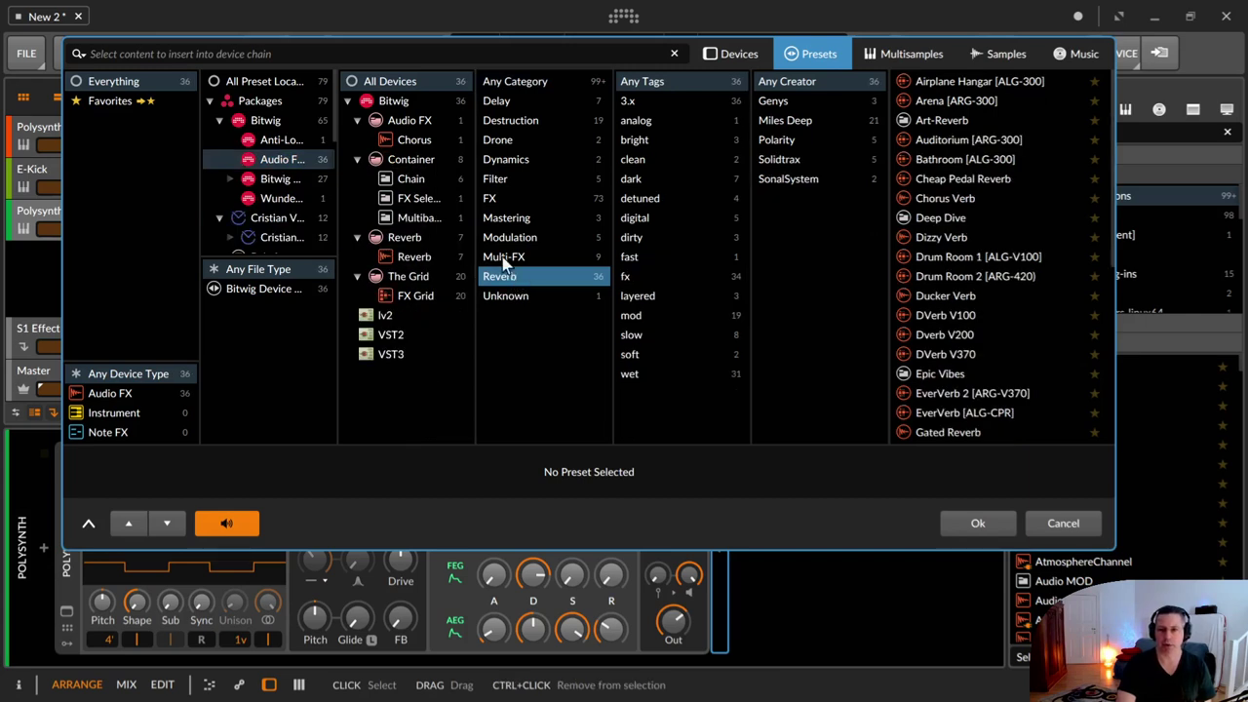
{"action": "left_click", "coordinate": [406, 106]}
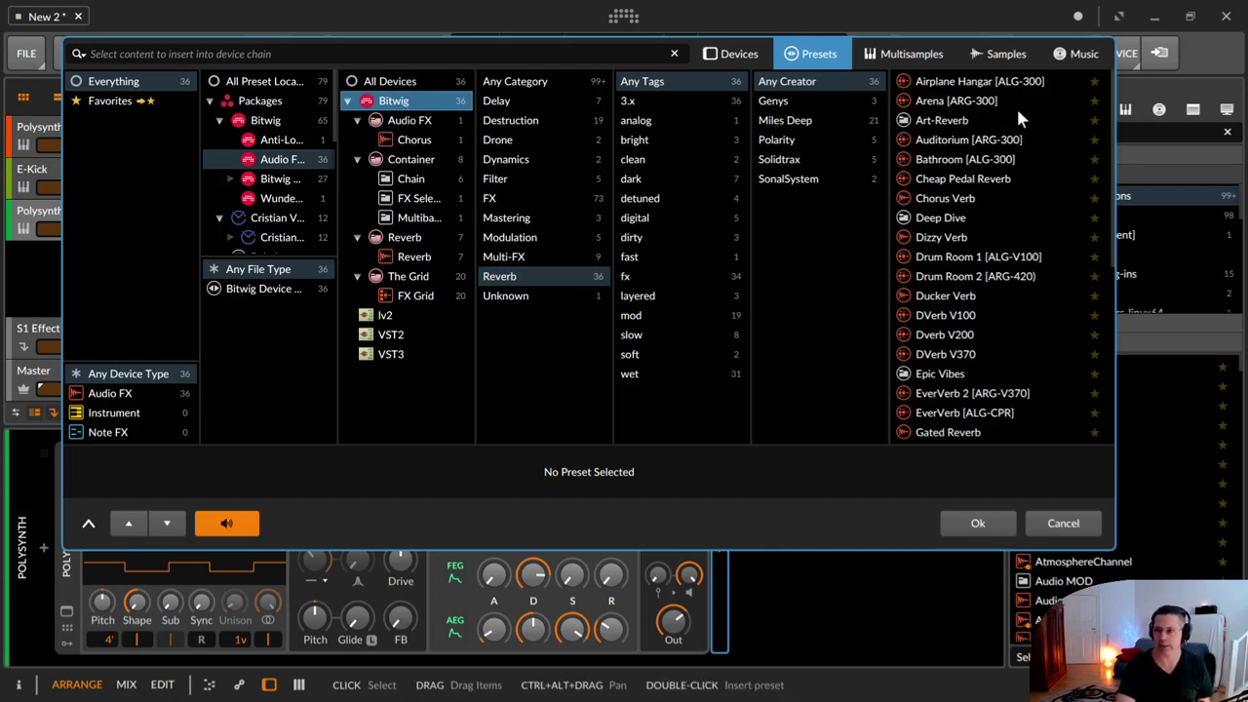
Step: Filter the reverb presets by creator Miles Deep and audition Bathroom [ALG-300], Drum Room 1 [ALG-V100] and Airplane Hangar [ALG-300]
{"action": "scroll", "coordinate": [956, 144], "scroll_direction": "down", "scroll_amount": 5}
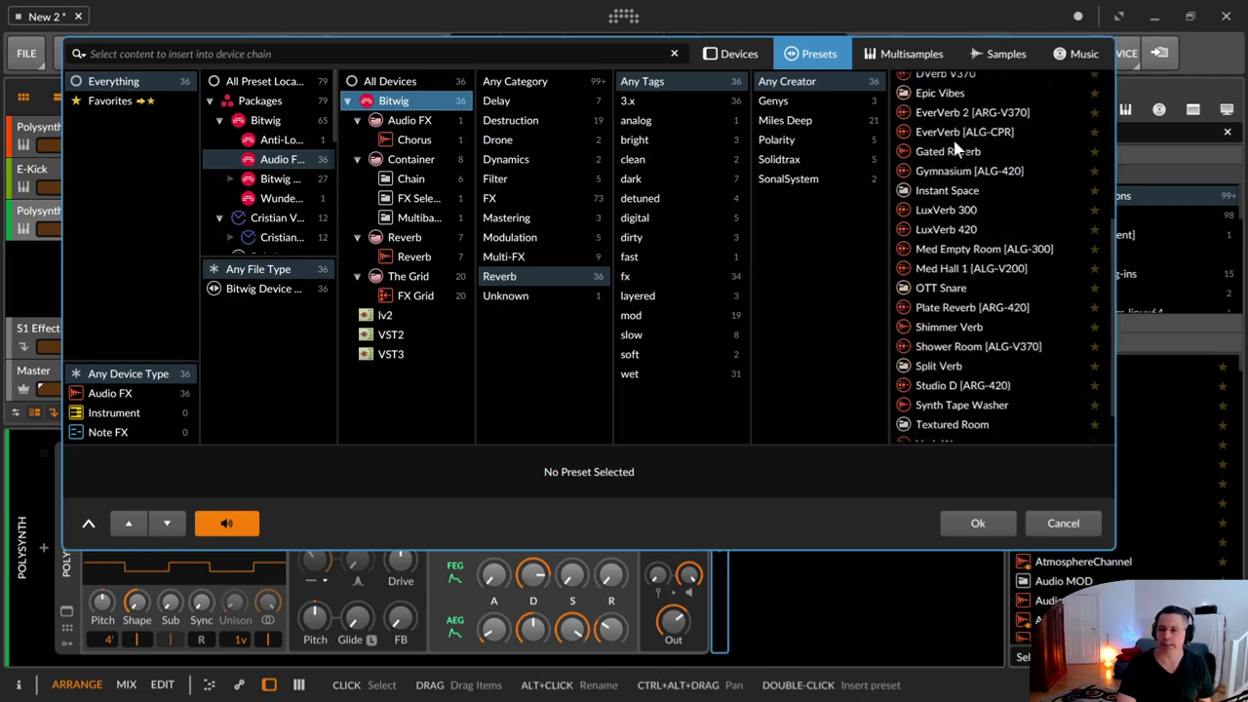
{"action": "scroll", "coordinate": [955, 144], "scroll_direction": "up", "scroll_amount": 5}
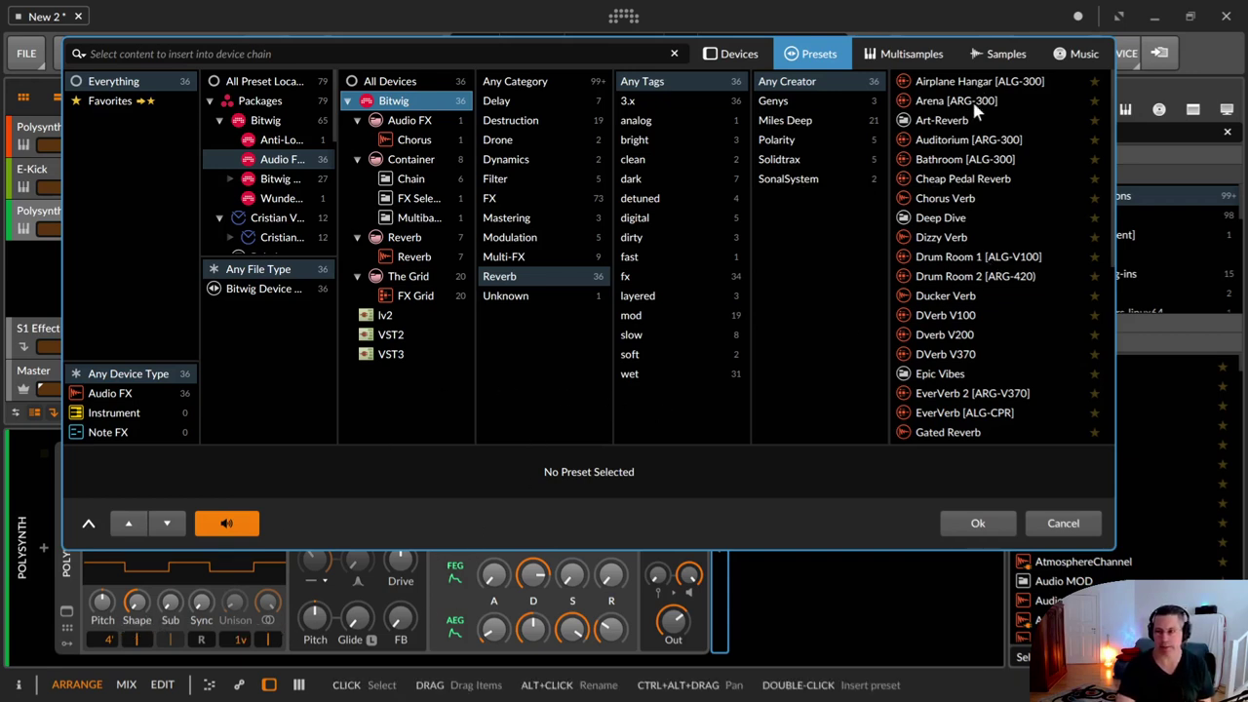
{"action": "left_click", "coordinate": [795, 121]}
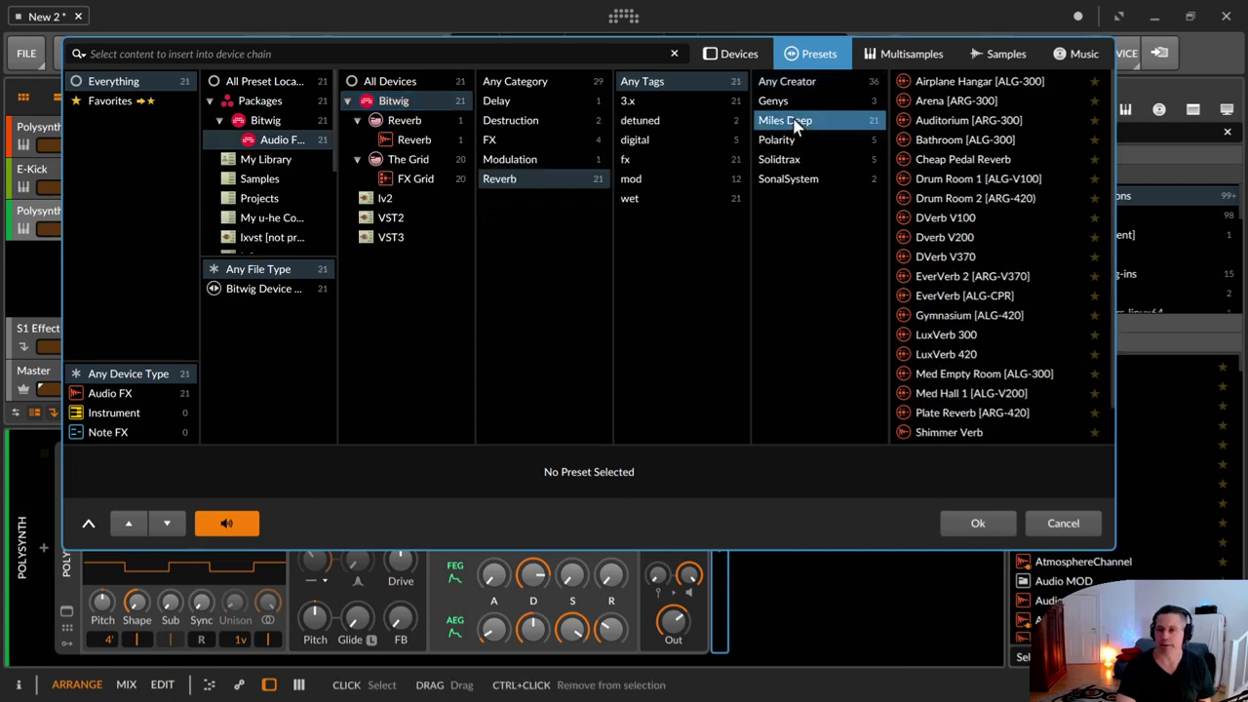
{"action": "left_click", "coordinate": [1018, 139]}
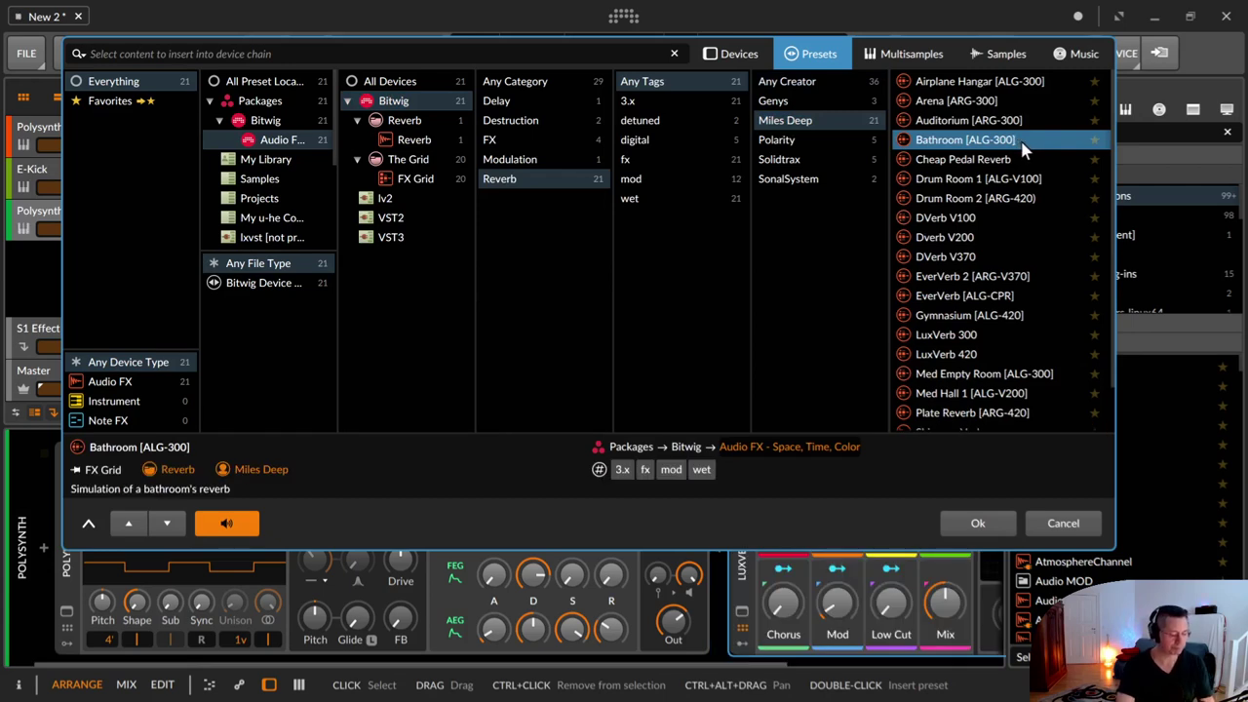
{"action": "left_click", "coordinate": [975, 181]}
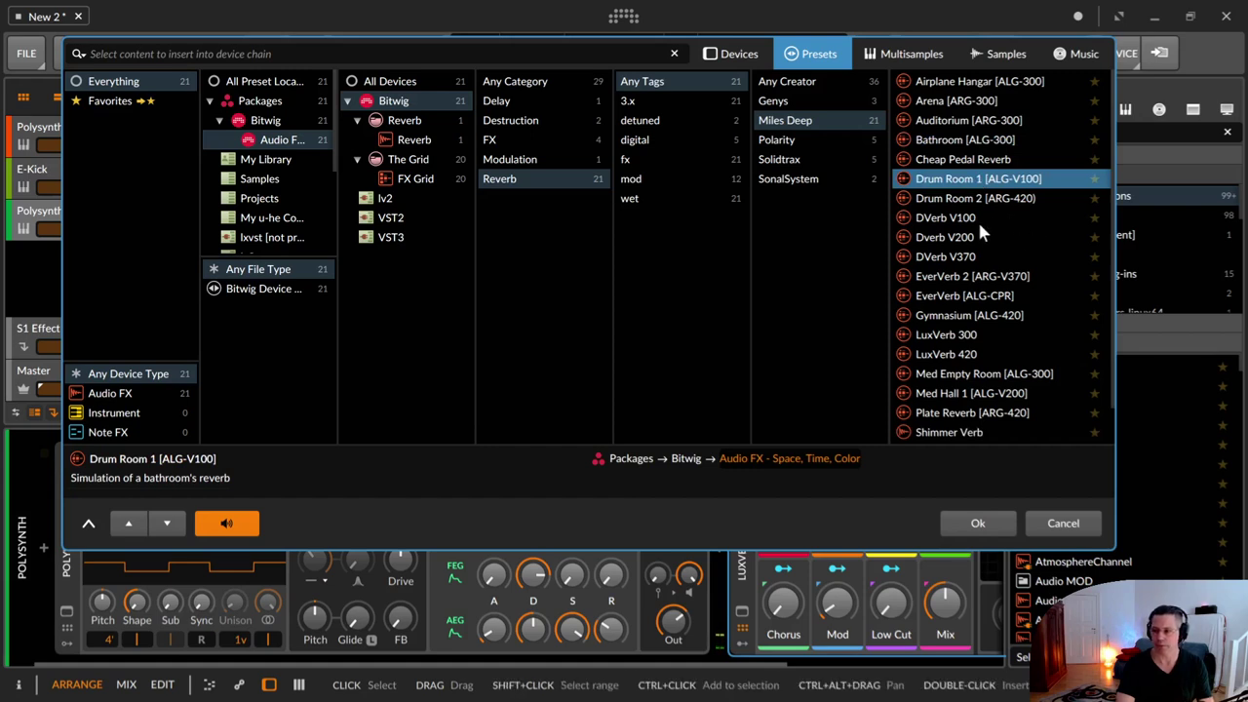
{"action": "left_click", "coordinate": [979, 83]}
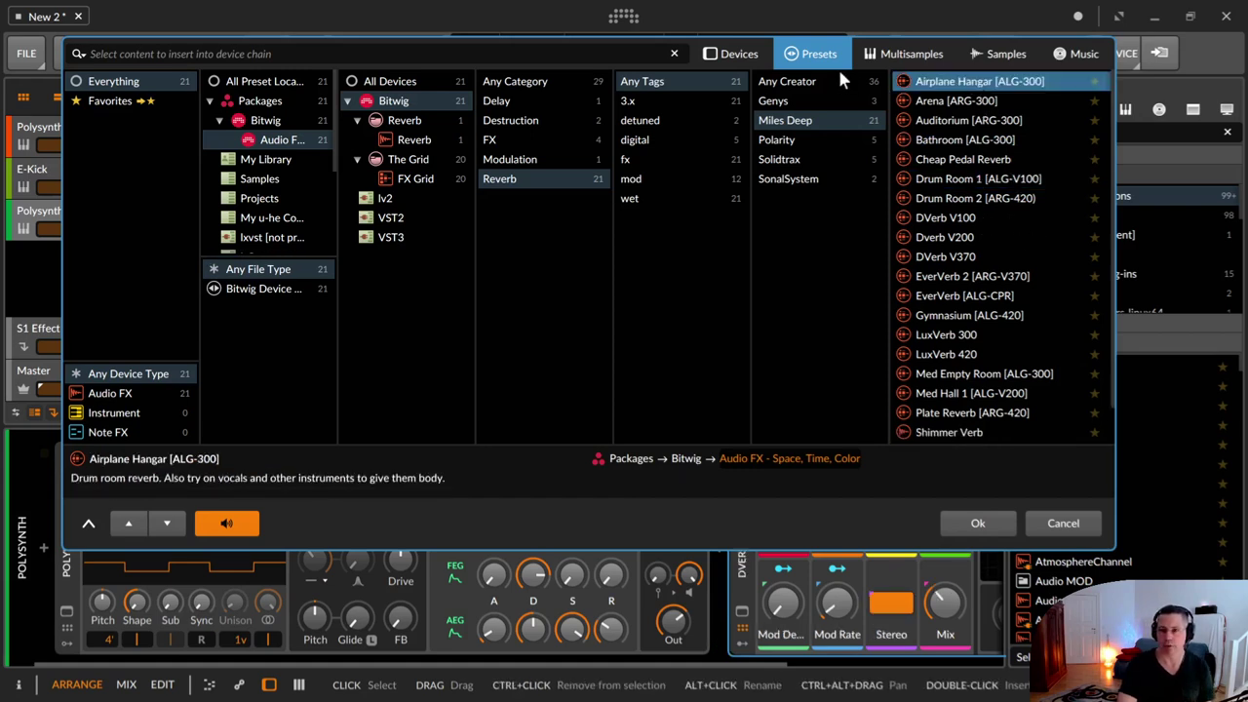
Step: Move the browser window slightly lower and audition Arena [ARG-300] and EverVerb 2 [ARG-V370], viewing the inserted device in the chain
{"action": "left_click_drag", "start_coordinate": [671, 41], "coordinate": [672, 74]}
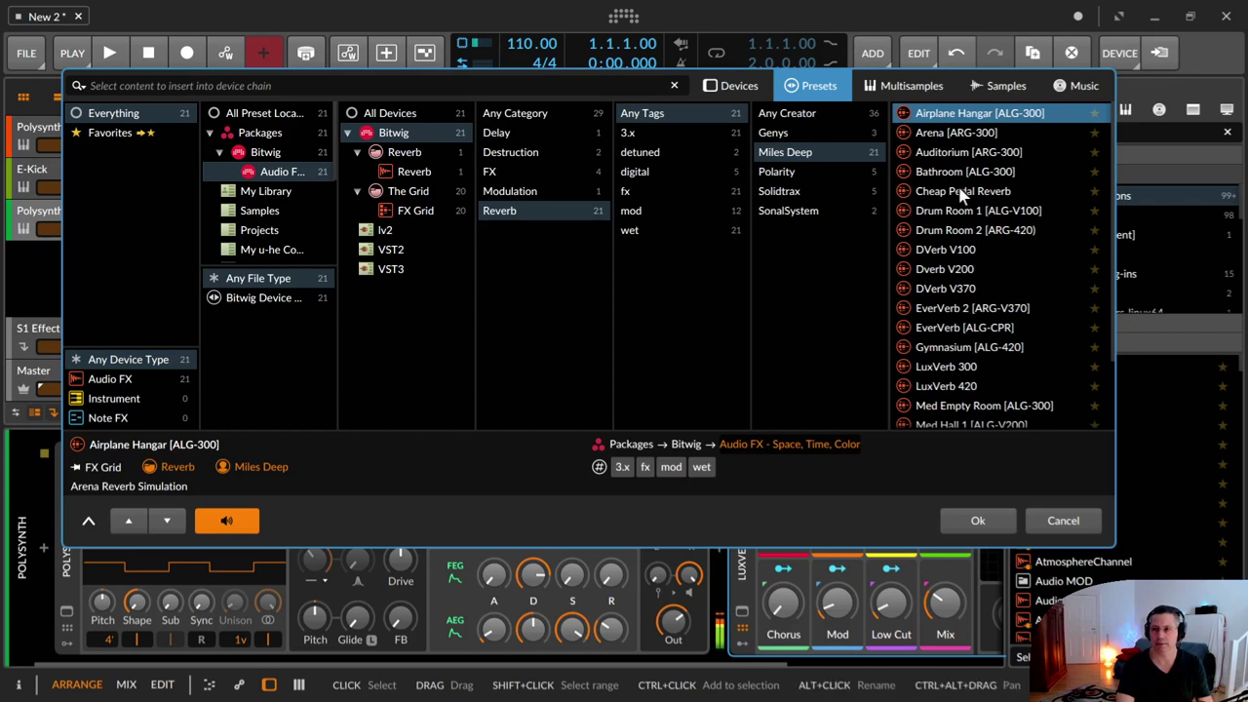
{"action": "left_click", "coordinate": [947, 135]}
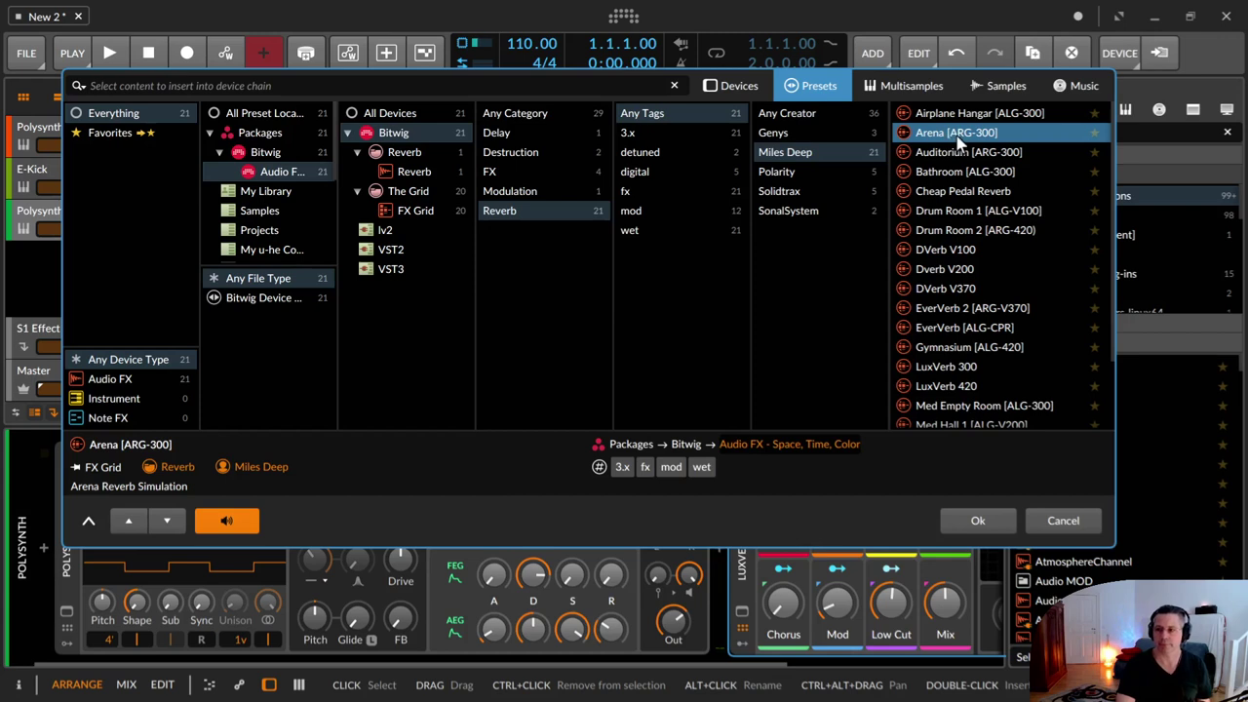
{"action": "left_click", "coordinate": [990, 310]}
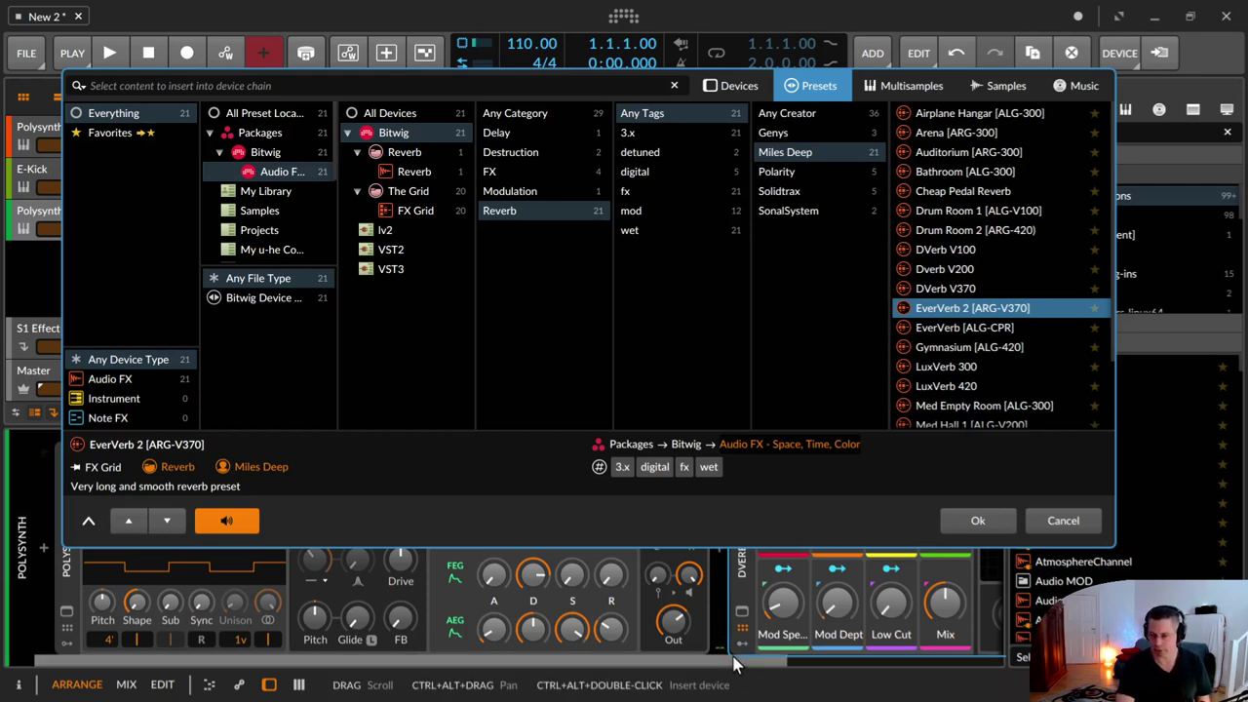
{"action": "scroll", "coordinate": [965, 632], "scroll_direction": "down", "scroll_amount": 4}
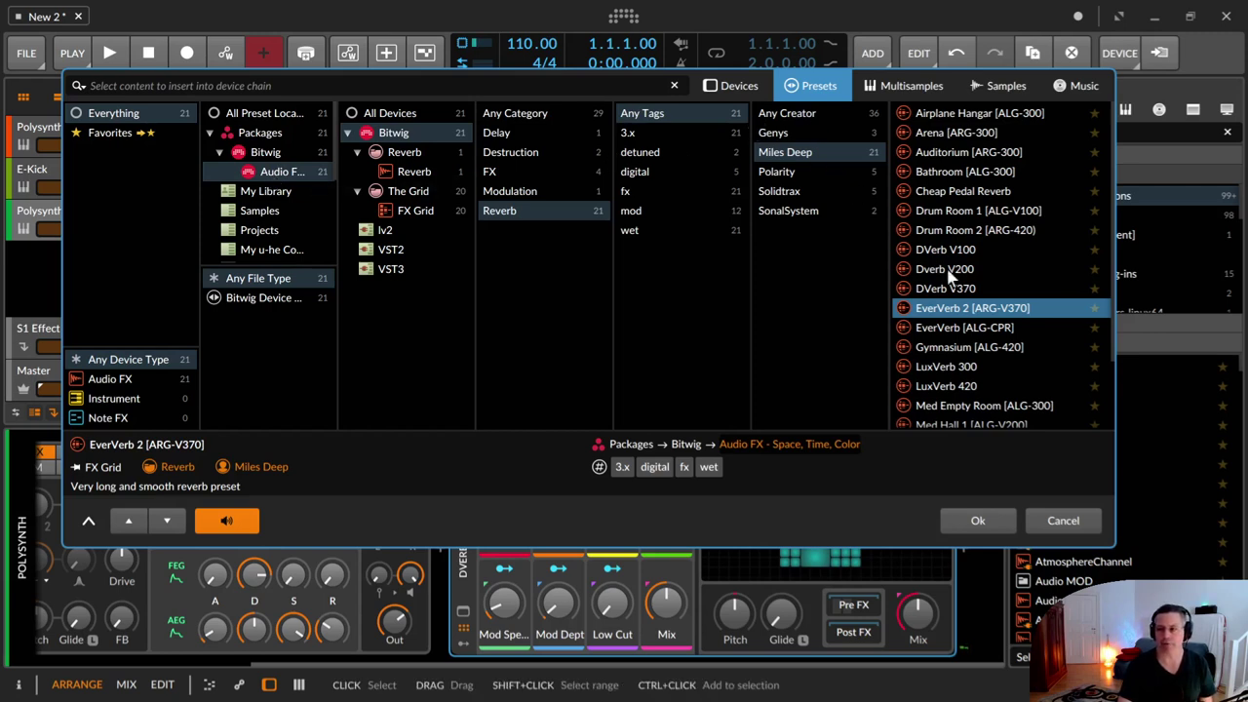
Step: Audition the Med Empty Room [ALG-300], Med Hall 1 [ALG-V200] and Plate Reverb [ARG-420] presets
{"action": "scroll", "coordinate": [998, 299], "scroll_direction": "down", "scroll_amount": 3}
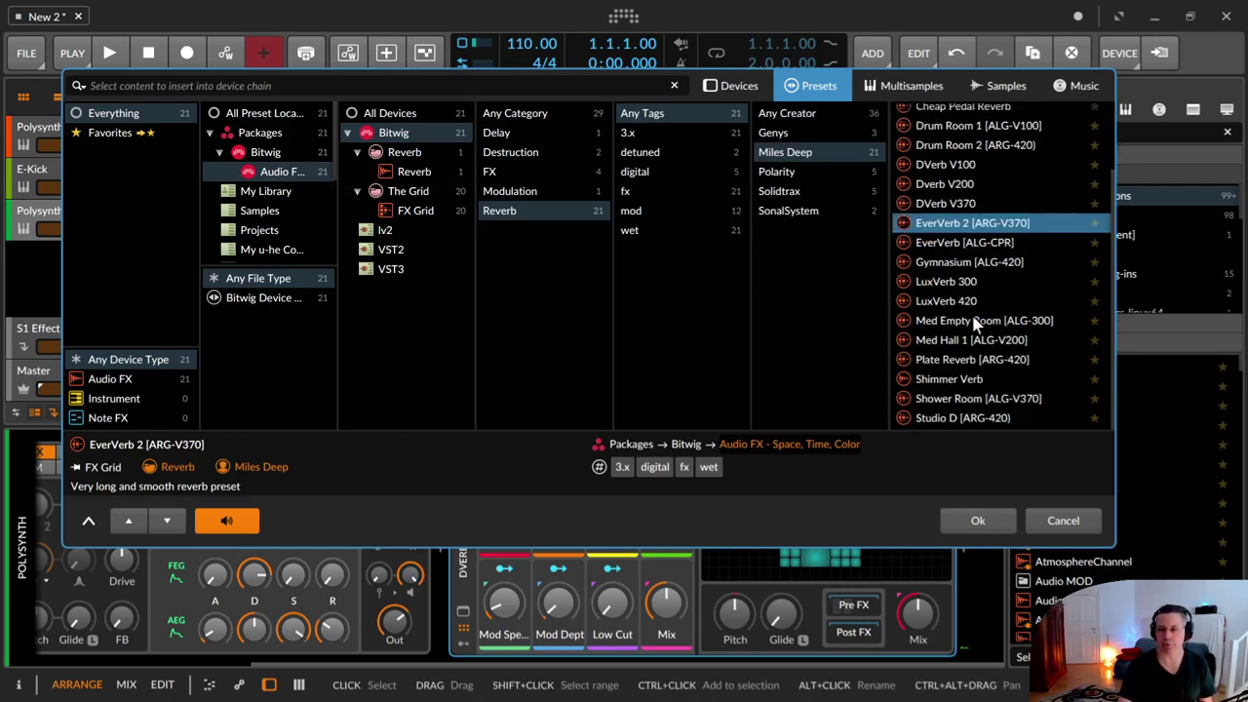
{"action": "left_click", "coordinate": [976, 321]}
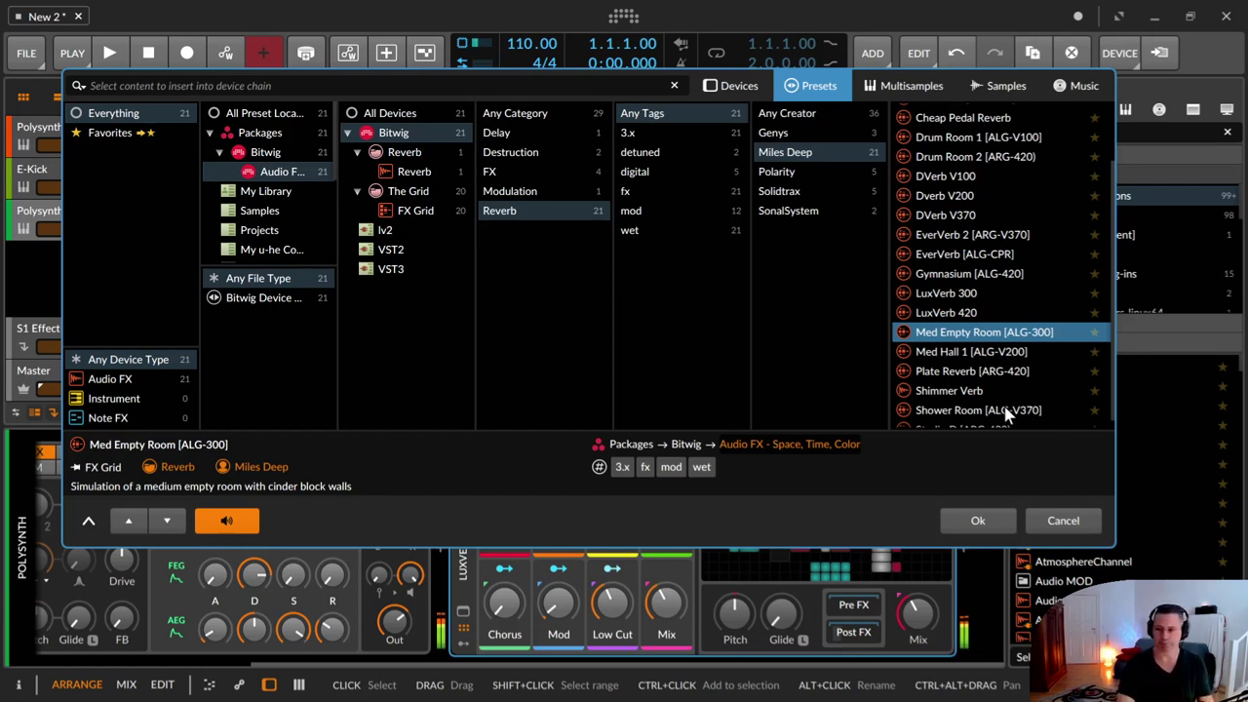
{"action": "key", "text": "Down"}
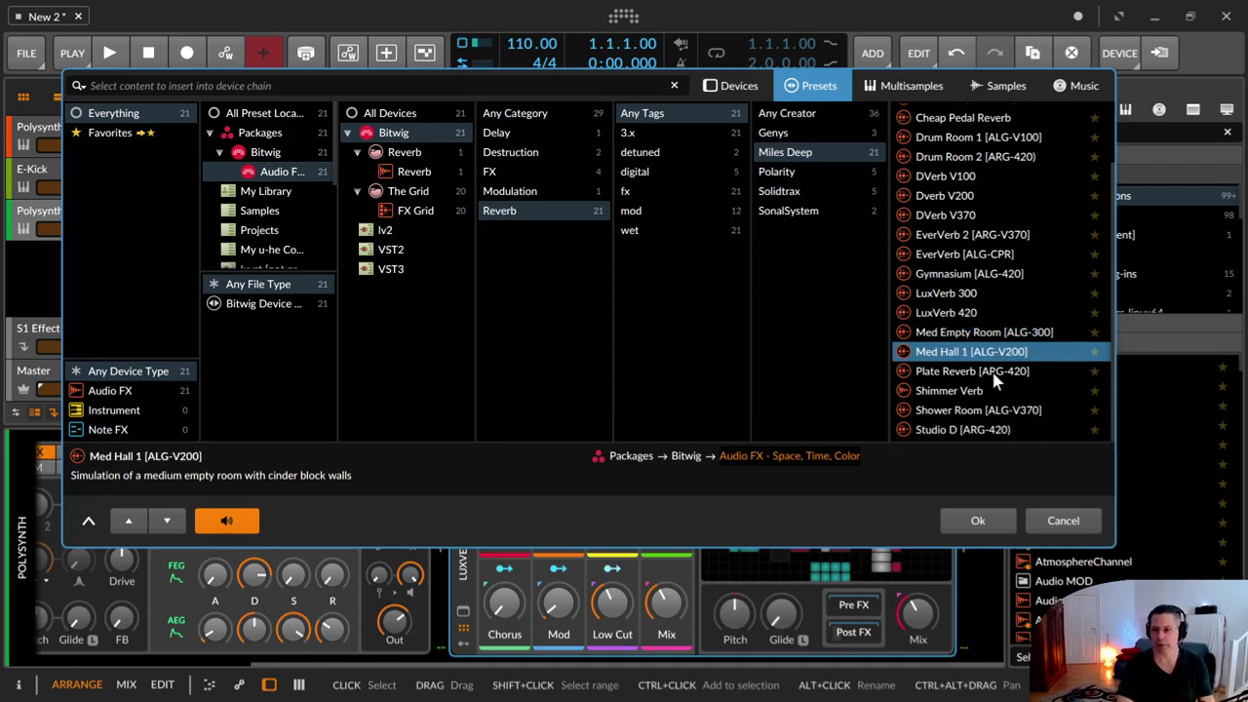
{"action": "key", "text": "Down"}
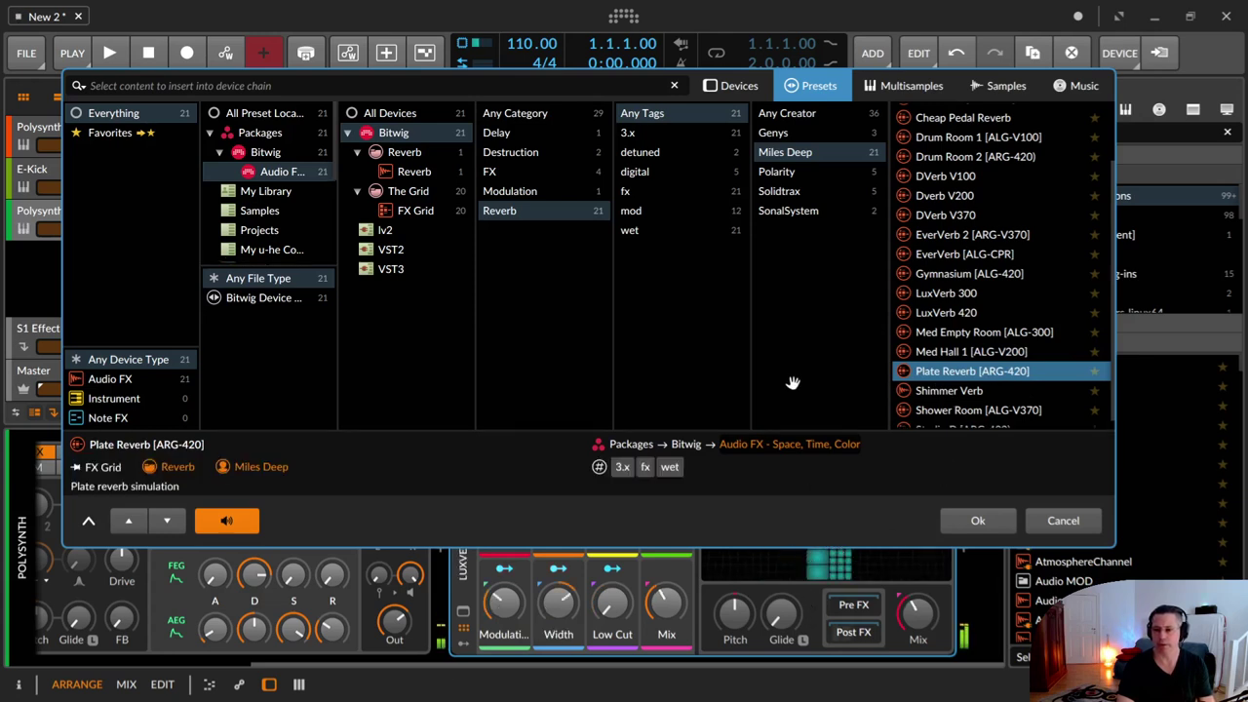
Step: Audition the Shimmer Verb preset, view its full device controls, and audition Shower Room [ALG-V370]
{"action": "left_click", "coordinate": [977, 398]}
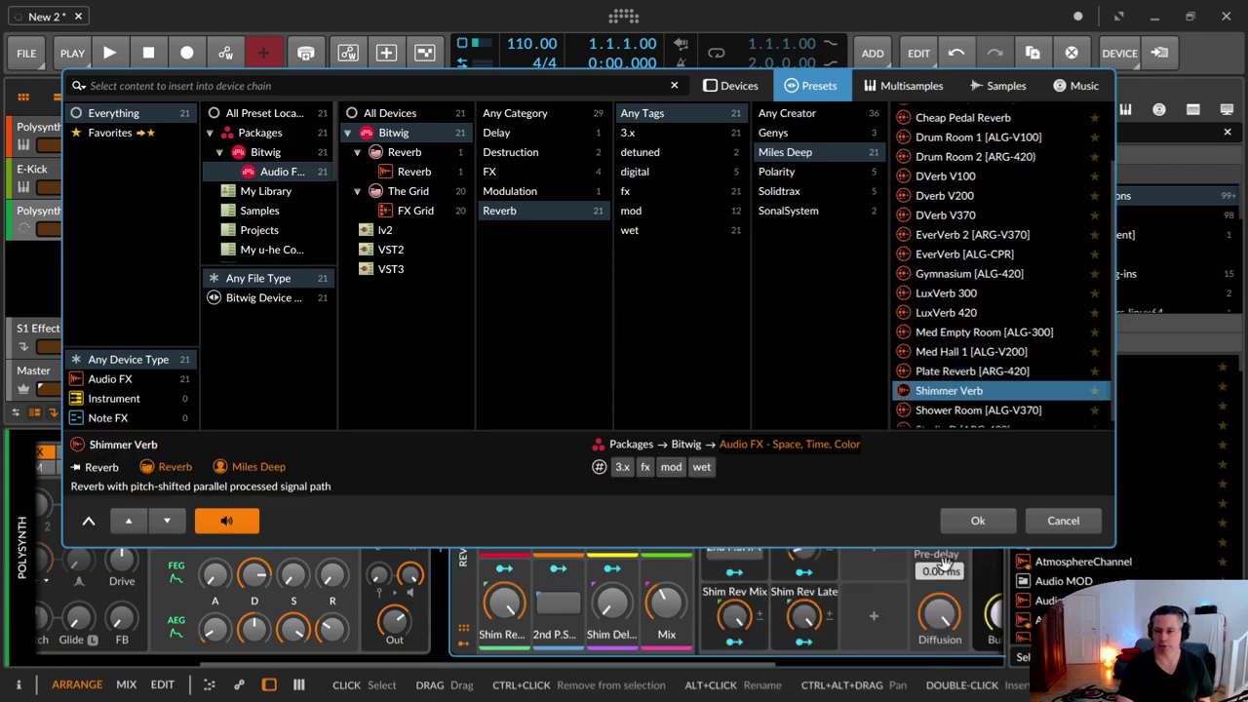
{"action": "left_click_drag", "start_coordinate": [741, 665], "coordinate": [939, 659]}
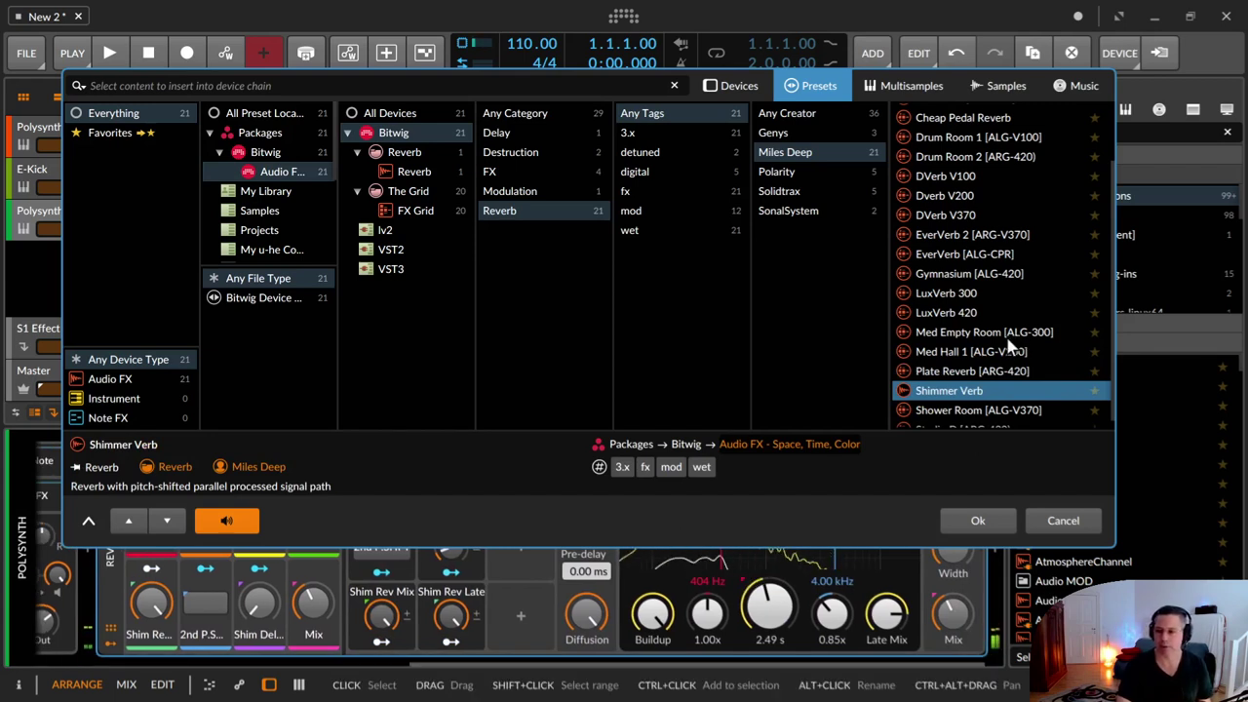
{"action": "scroll", "coordinate": [992, 361], "scroll_direction": "down", "scroll_amount": 1}
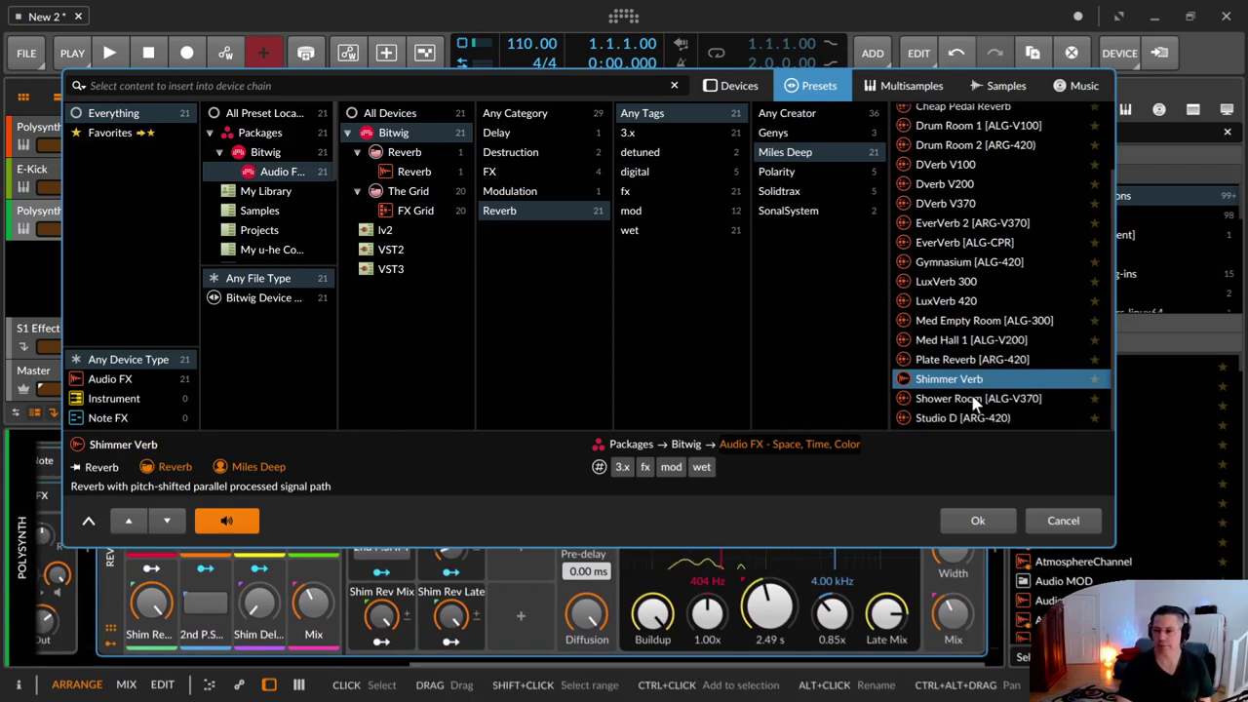
{"action": "left_click", "coordinate": [973, 399]}
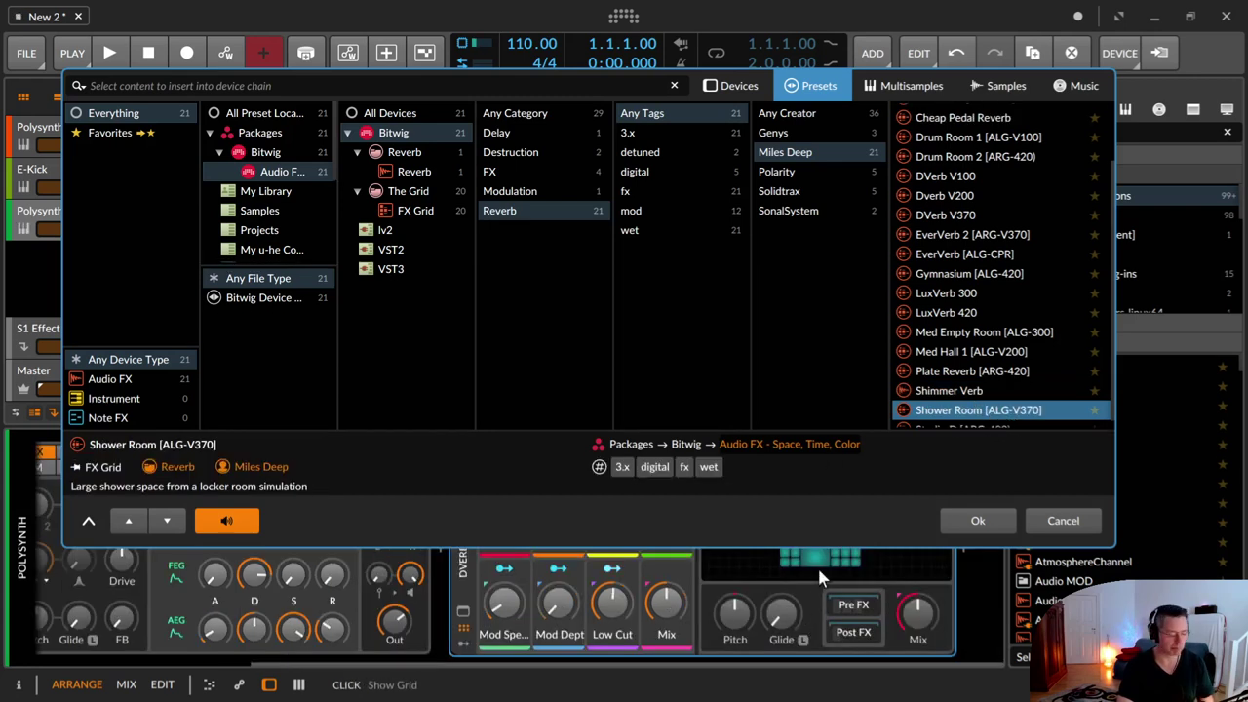
Step: Filter the presets by creator Polarity, insert Chorus Verb after the new Polysynth, and review its nested devices in the chain
{"action": "left_click", "coordinate": [797, 171]}
{"action": "left_click", "coordinate": [921, 133]}
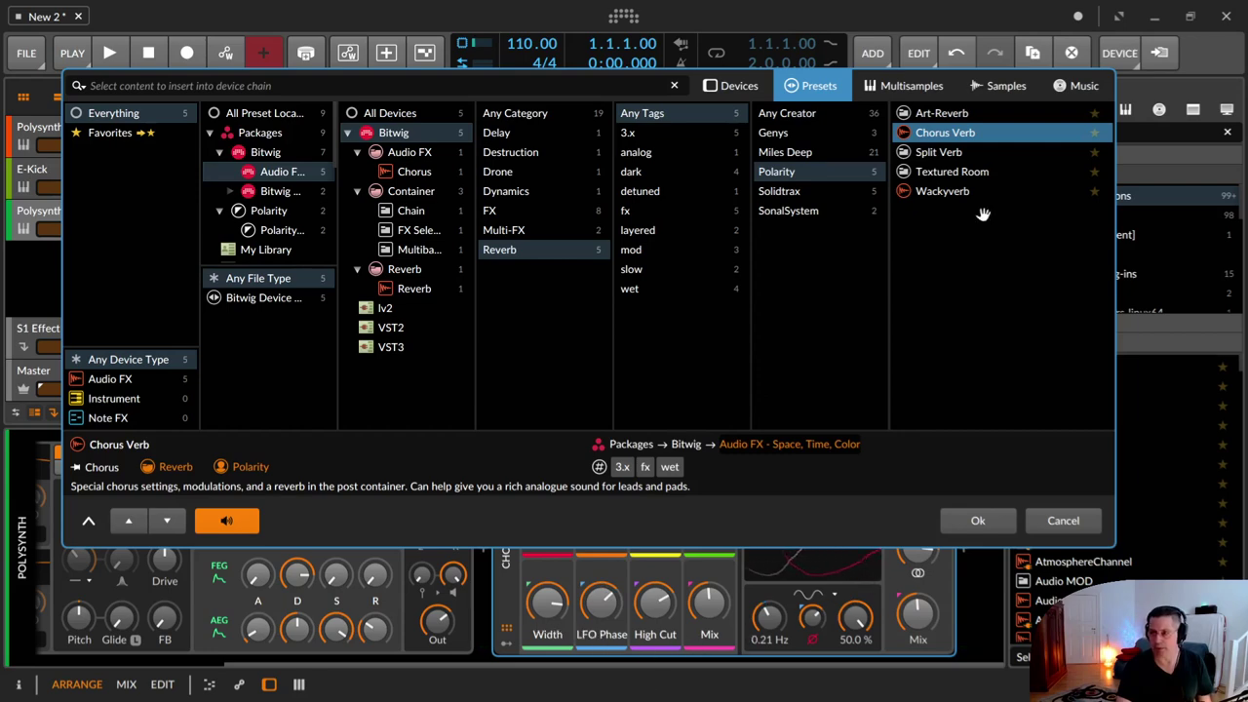
{"action": "left_click", "coordinate": [979, 523]}
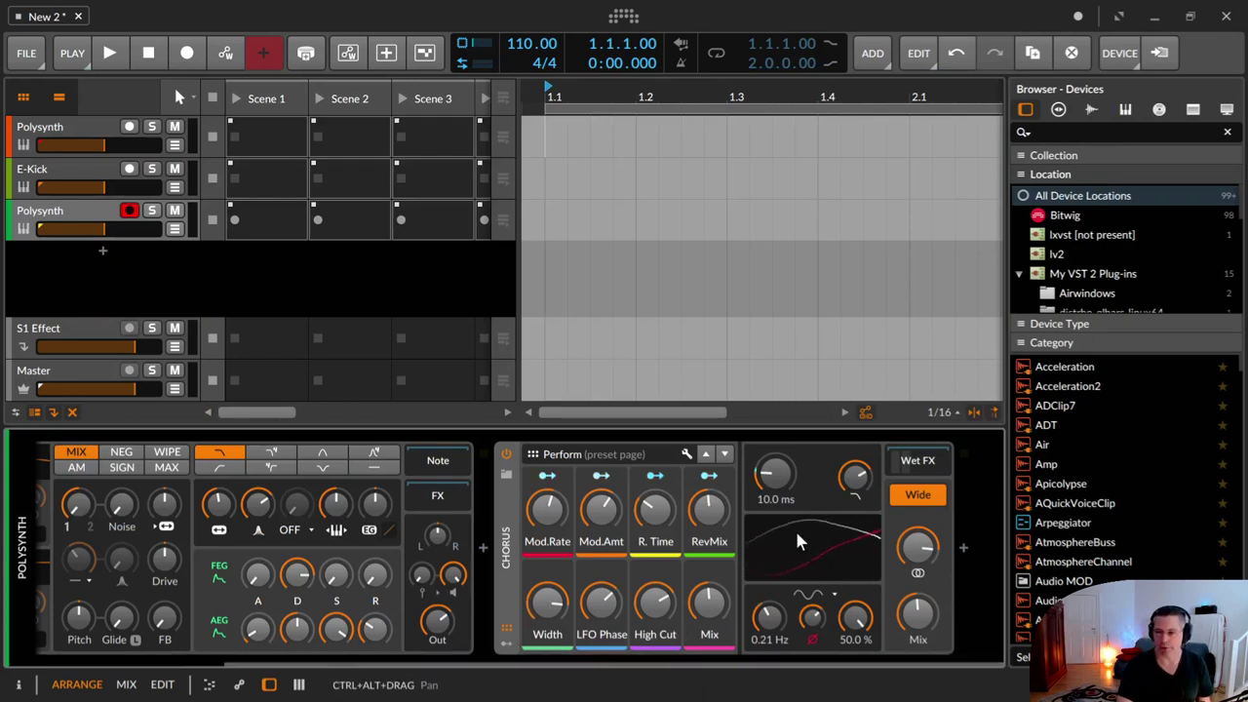
{"action": "left_click_drag", "start_coordinate": [610, 658], "coordinate": [864, 616]}
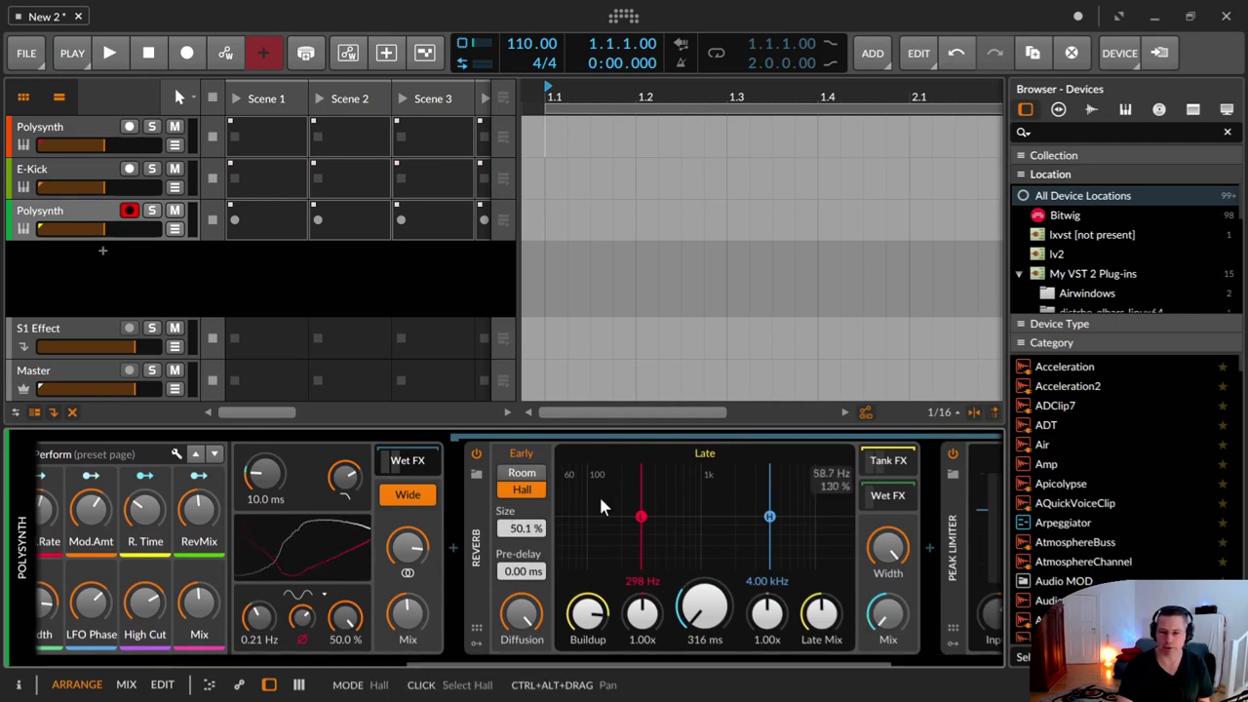
{"action": "left_click_drag", "start_coordinate": [541, 661], "coordinate": [107, 653]}
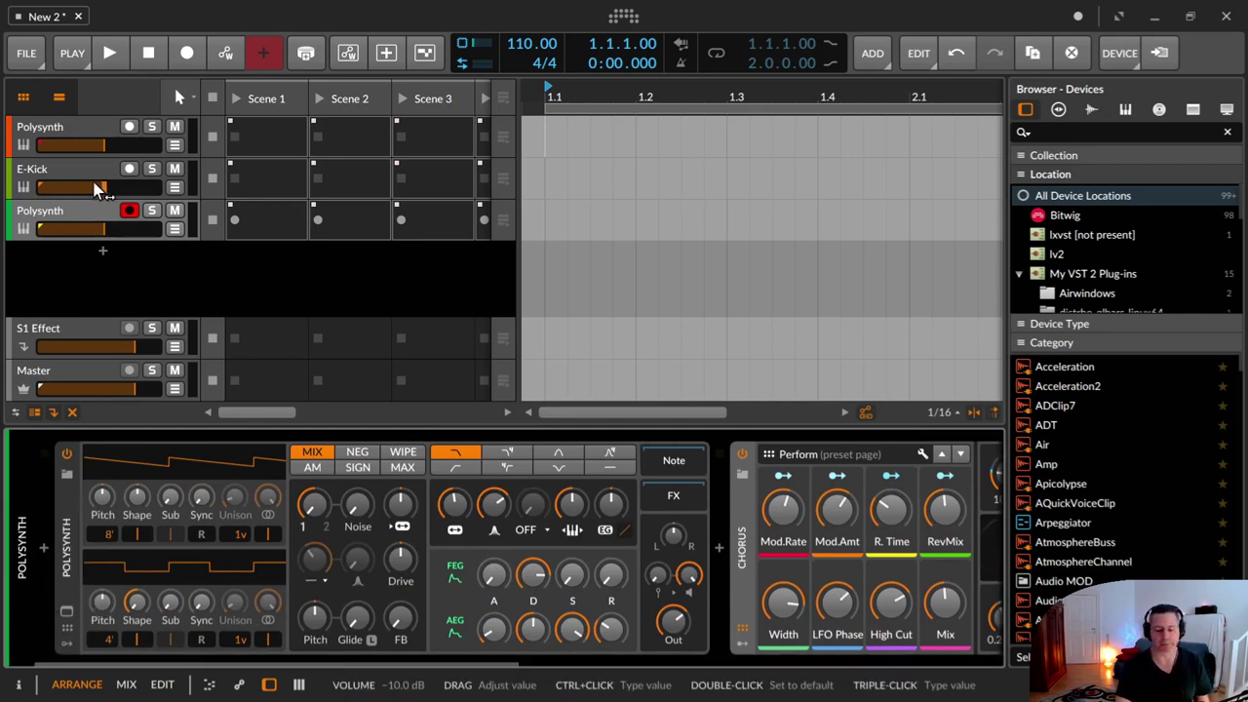
Step: On the first Polysynth track, open the Reverb's preset browser, widen it to everything from Bitwig packages with any device type, and dismiss it
{"action": "left_click", "coordinate": [80, 128]}
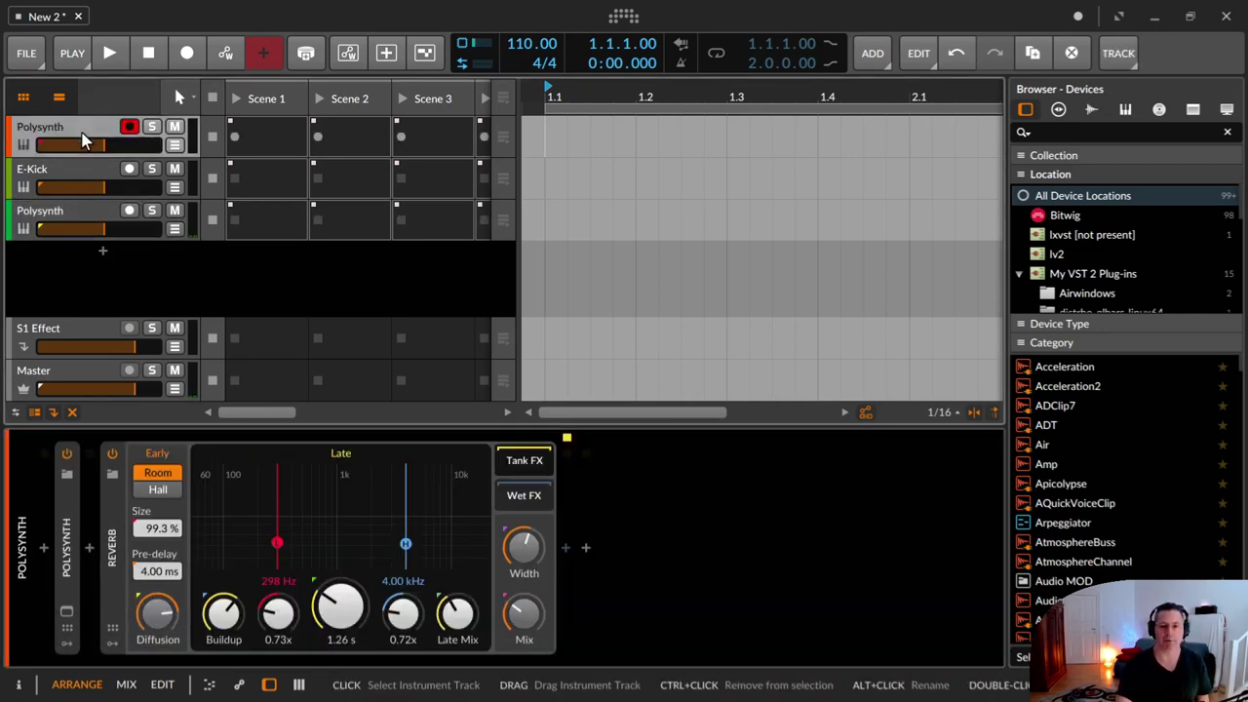
{"action": "left_click", "coordinate": [112, 477]}
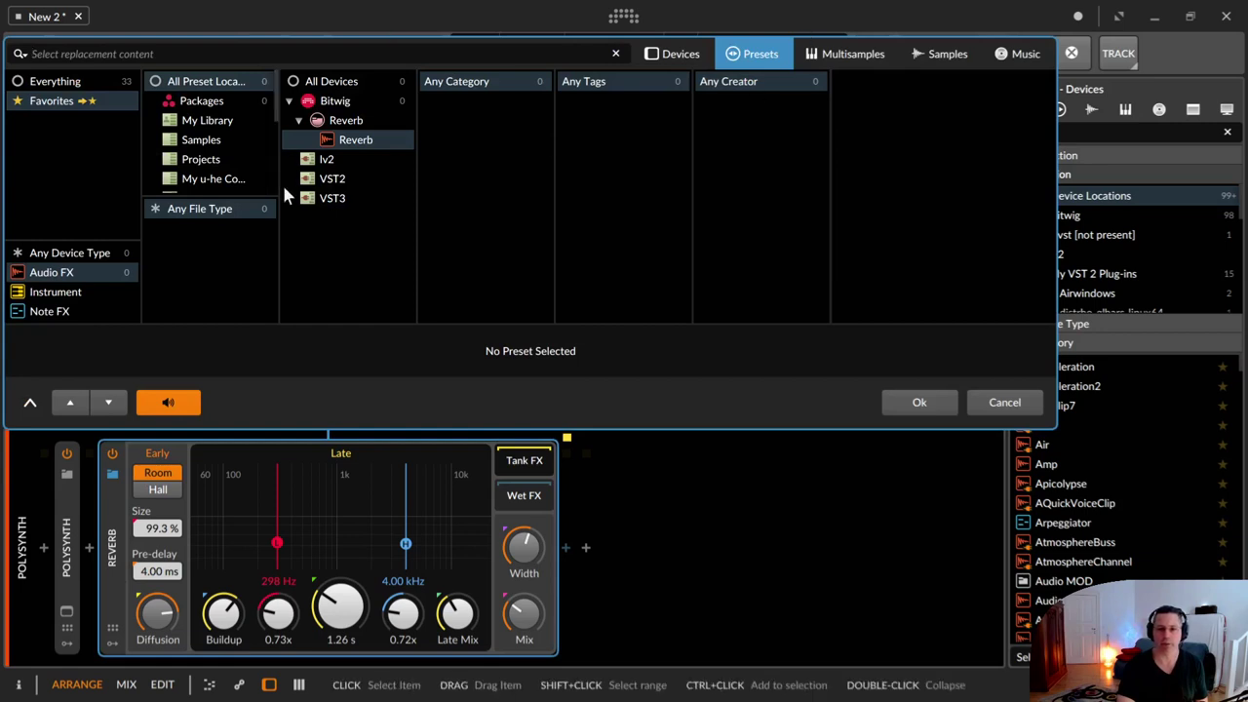
{"action": "left_click", "coordinate": [193, 103]}
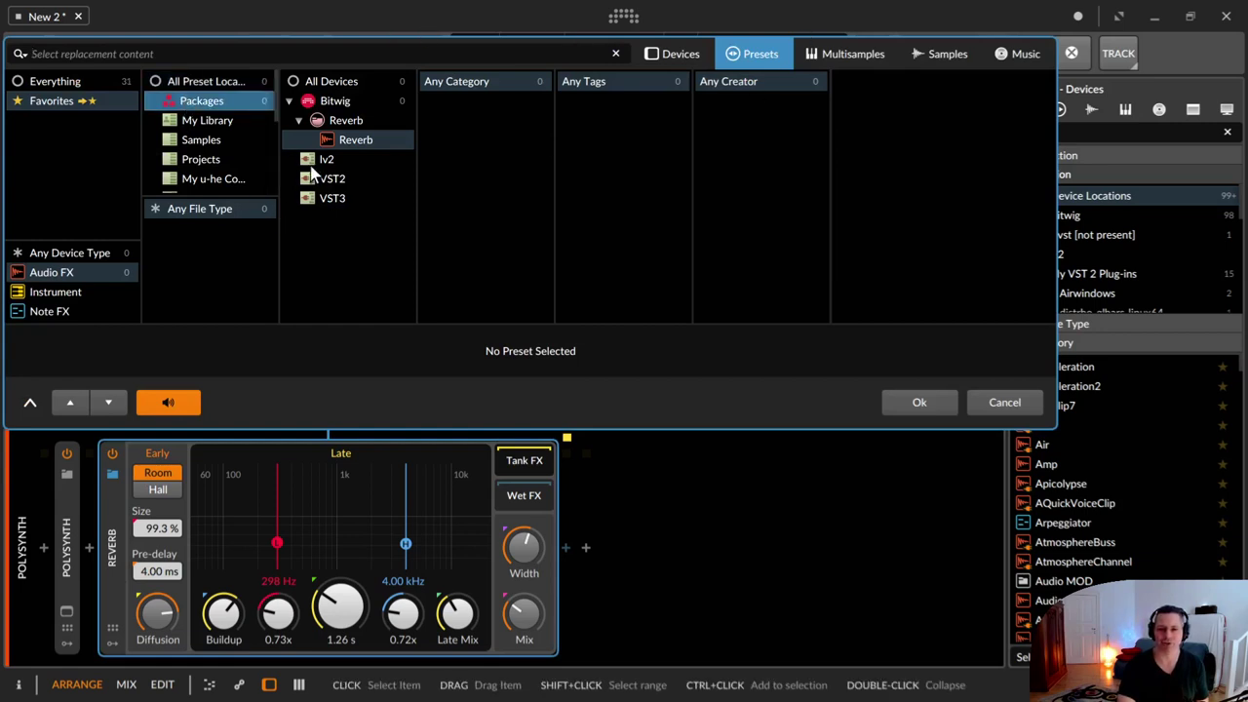
{"action": "left_click", "coordinate": [360, 99]}
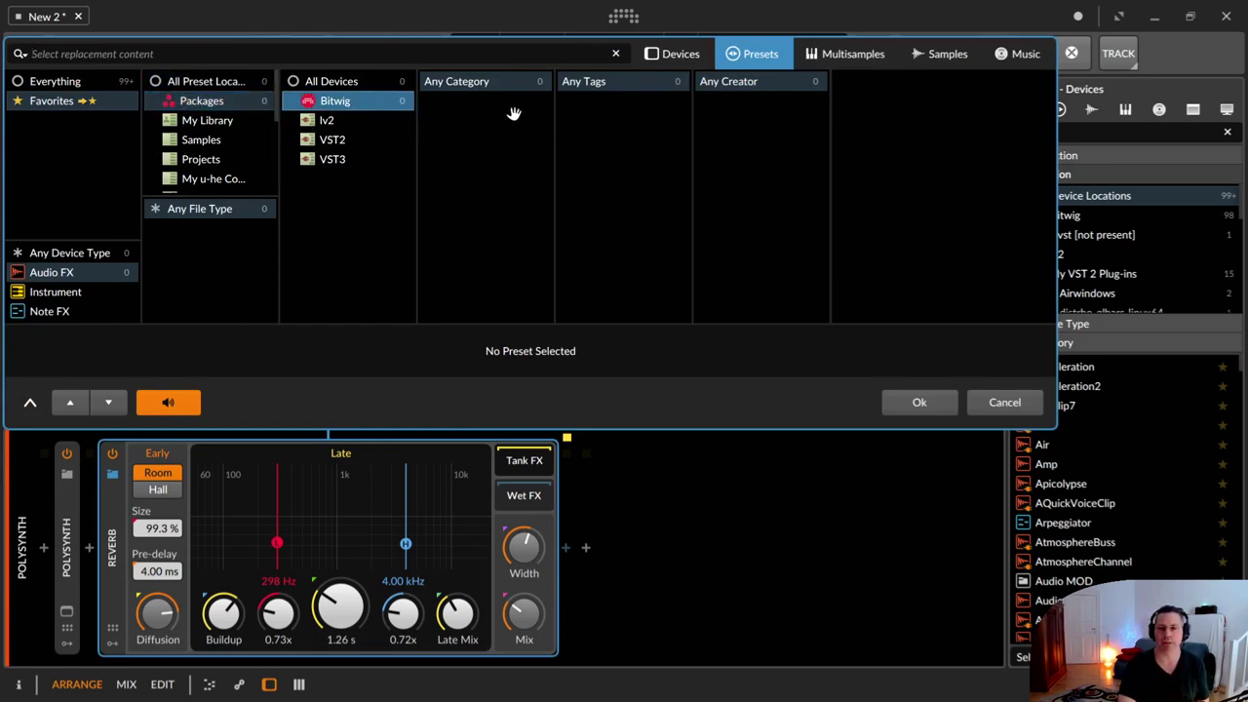
{"action": "left_click", "coordinate": [63, 253]}
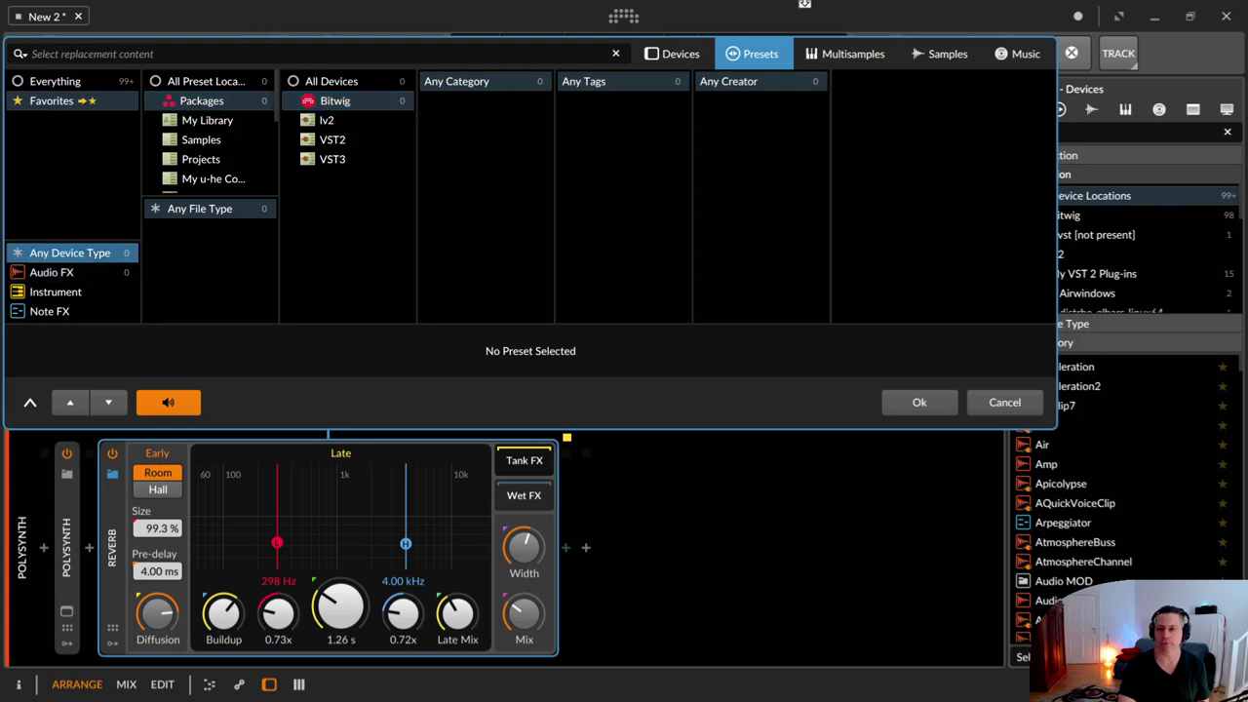
{"action": "left_click", "coordinate": [55, 81]}
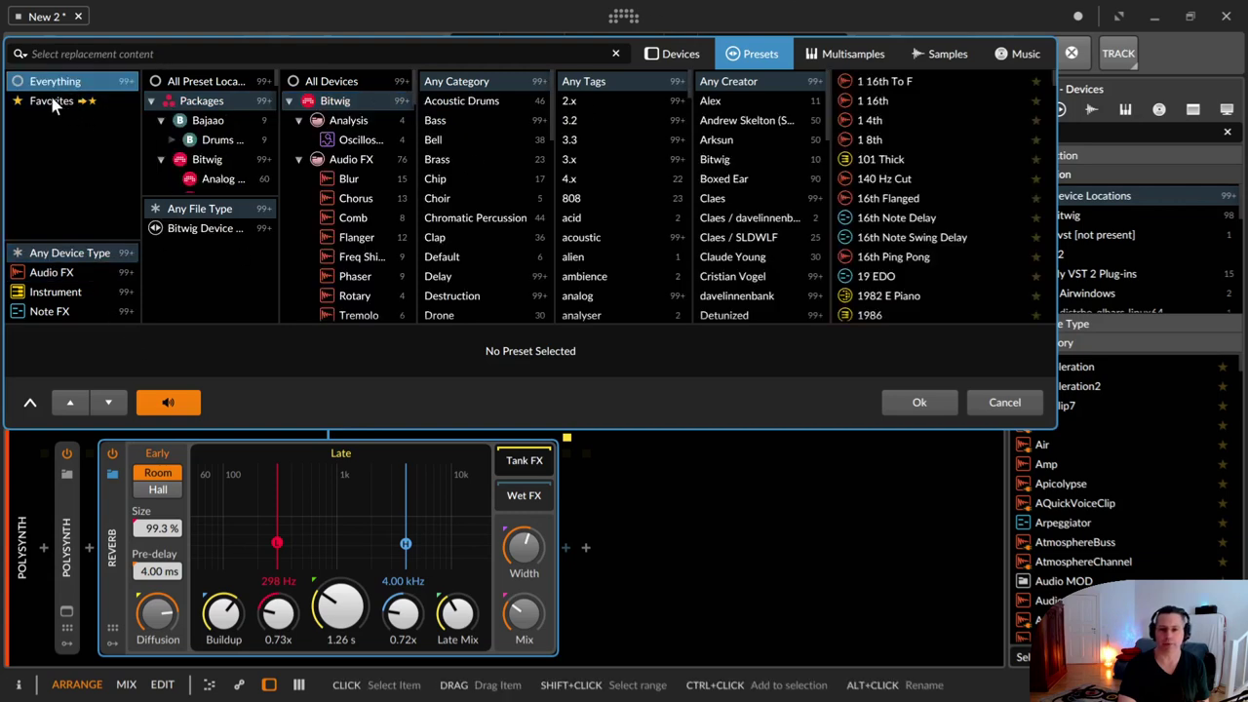
{"action": "left_click", "coordinate": [210, 160]}
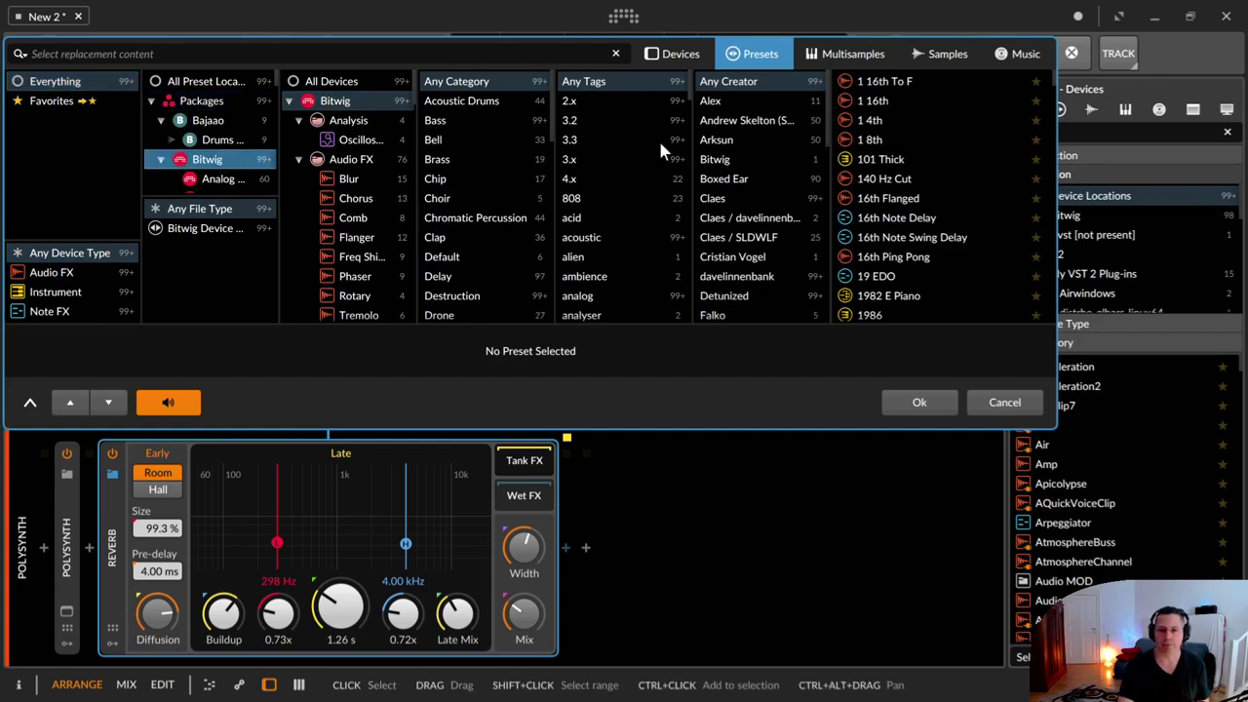
{"action": "left_click", "coordinate": [1027, 400]}
{"action": "left_click", "coordinate": [113, 475]}
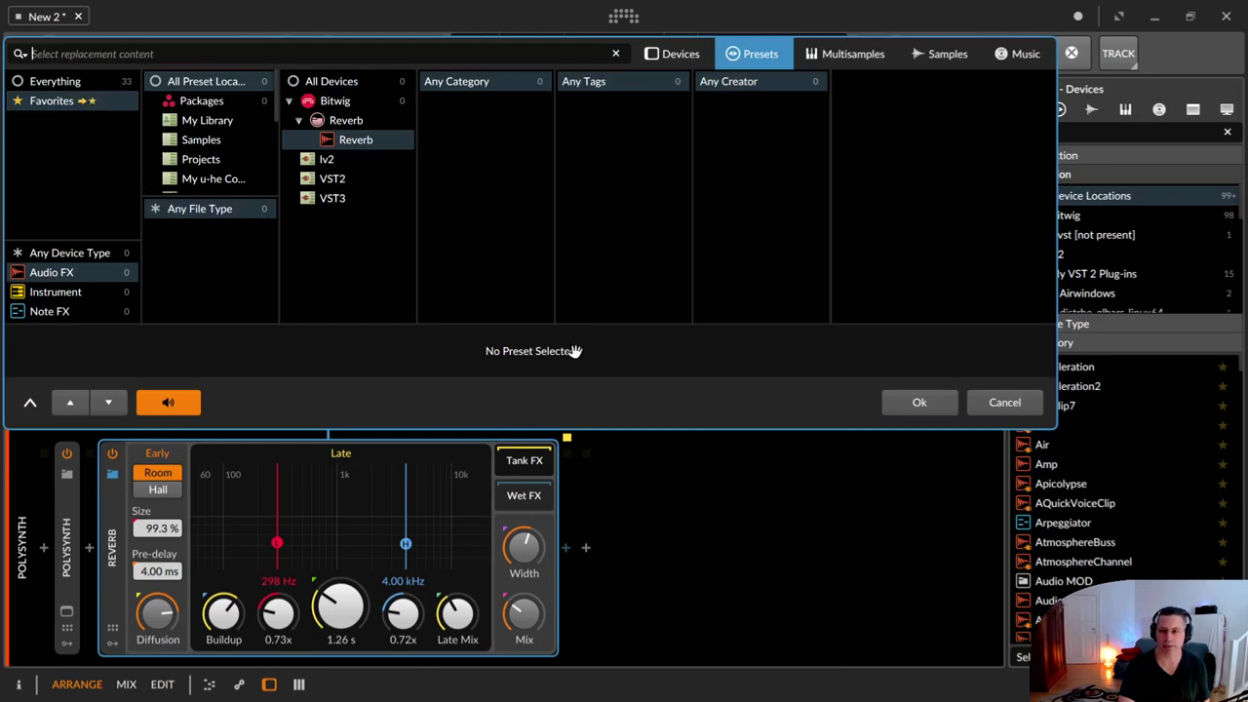
{"action": "left_click", "coordinate": [1004, 401]}
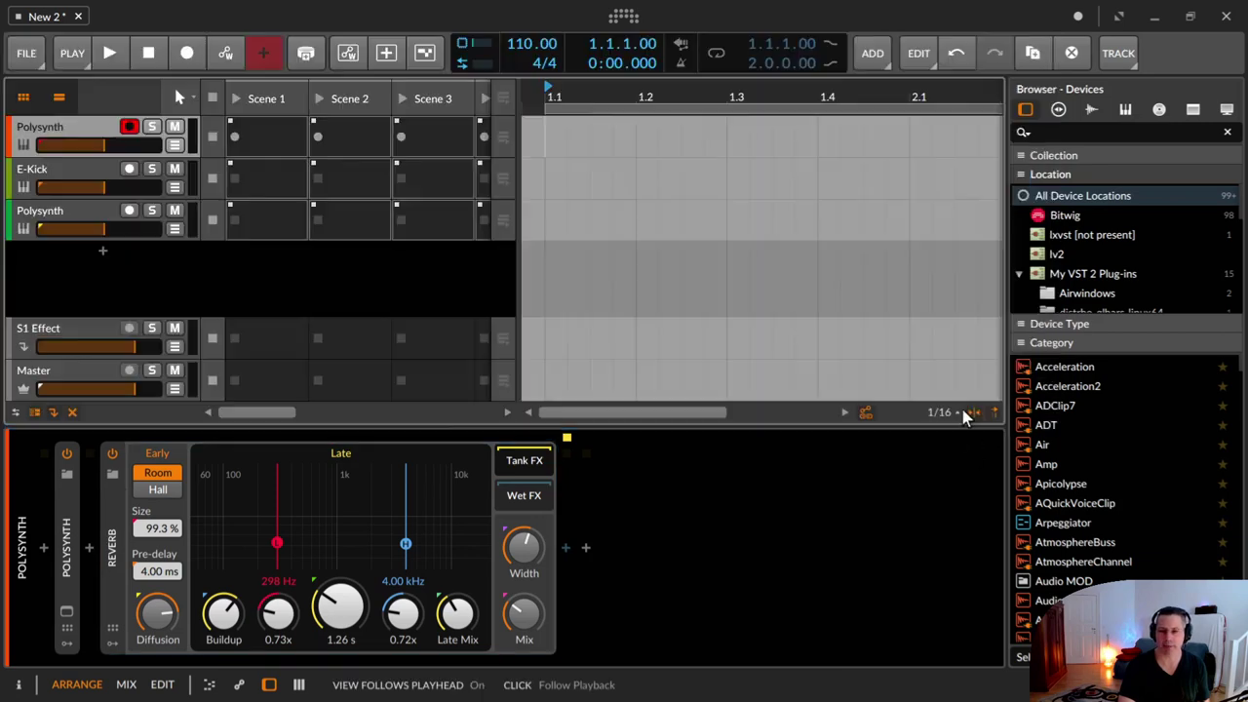
Step: Open the Reverb's preset browser on the first Polysynth track, show everything instead of favorites, look through the presets, and dismiss it
{"action": "right_click", "coordinate": [112, 479]}
{"action": "left_click", "coordinate": [111, 475]}
{"action": "left_click", "coordinate": [112, 477]}
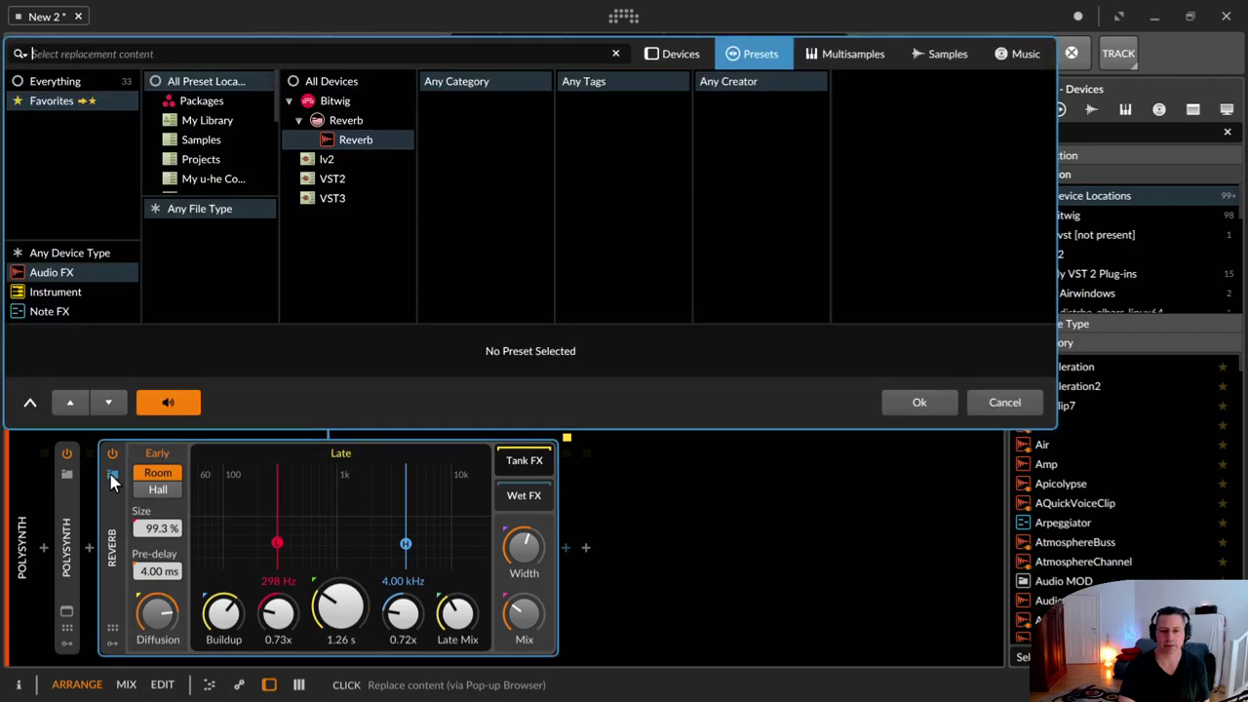
{"action": "left_click", "coordinate": [84, 82]}
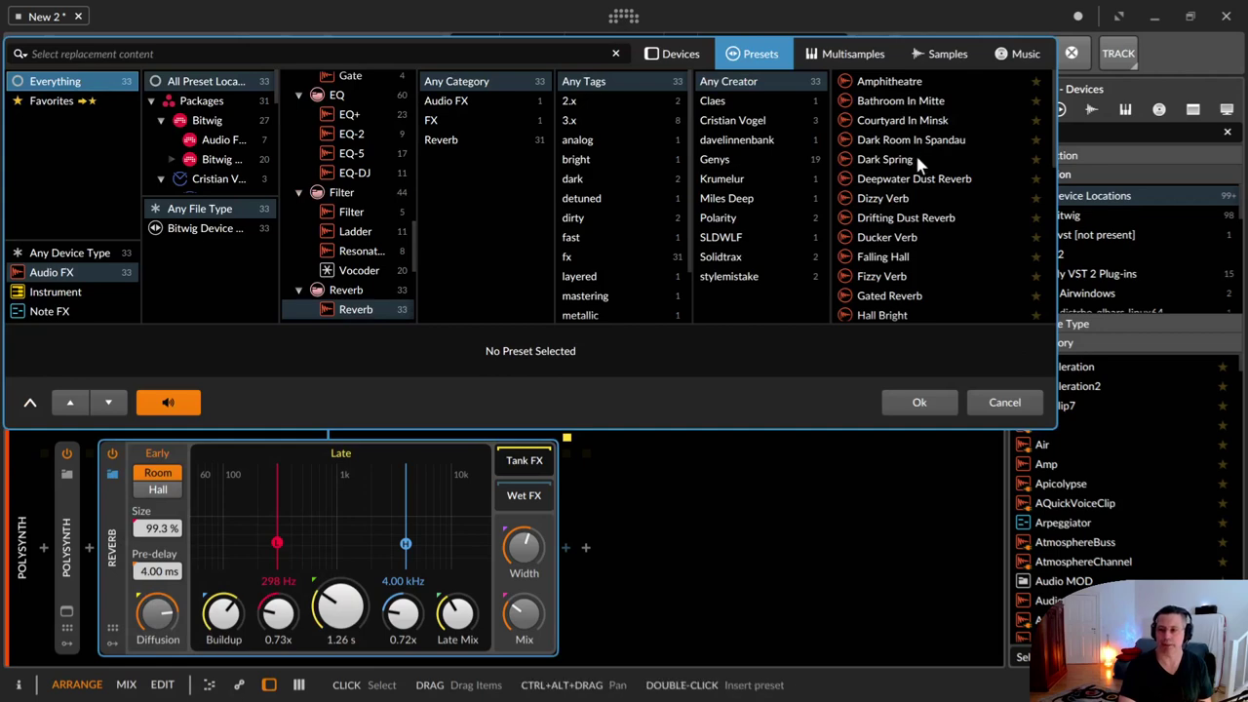
{"action": "scroll", "coordinate": [916, 166], "scroll_direction": "down", "scroll_amount": 5}
{"action": "scroll", "coordinate": [918, 165], "scroll_direction": "up", "scroll_amount": 4}
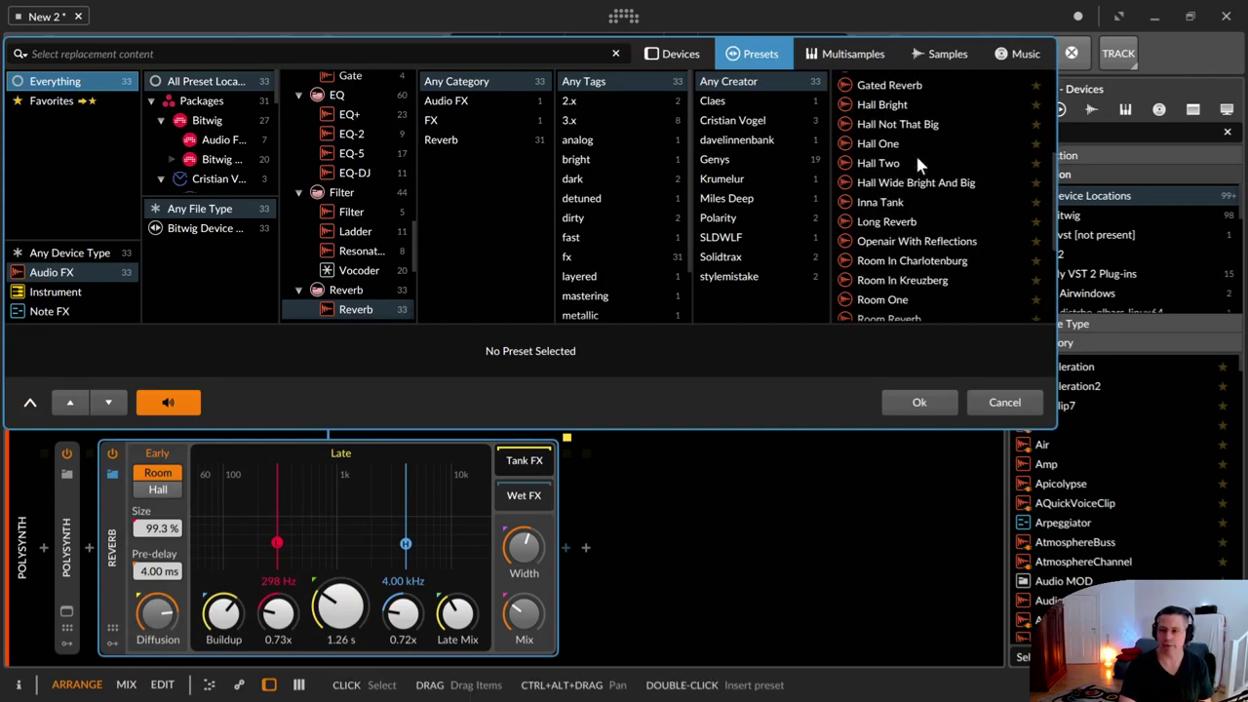
{"action": "scroll", "coordinate": [916, 166], "scroll_direction": "up", "scroll_amount": 3}
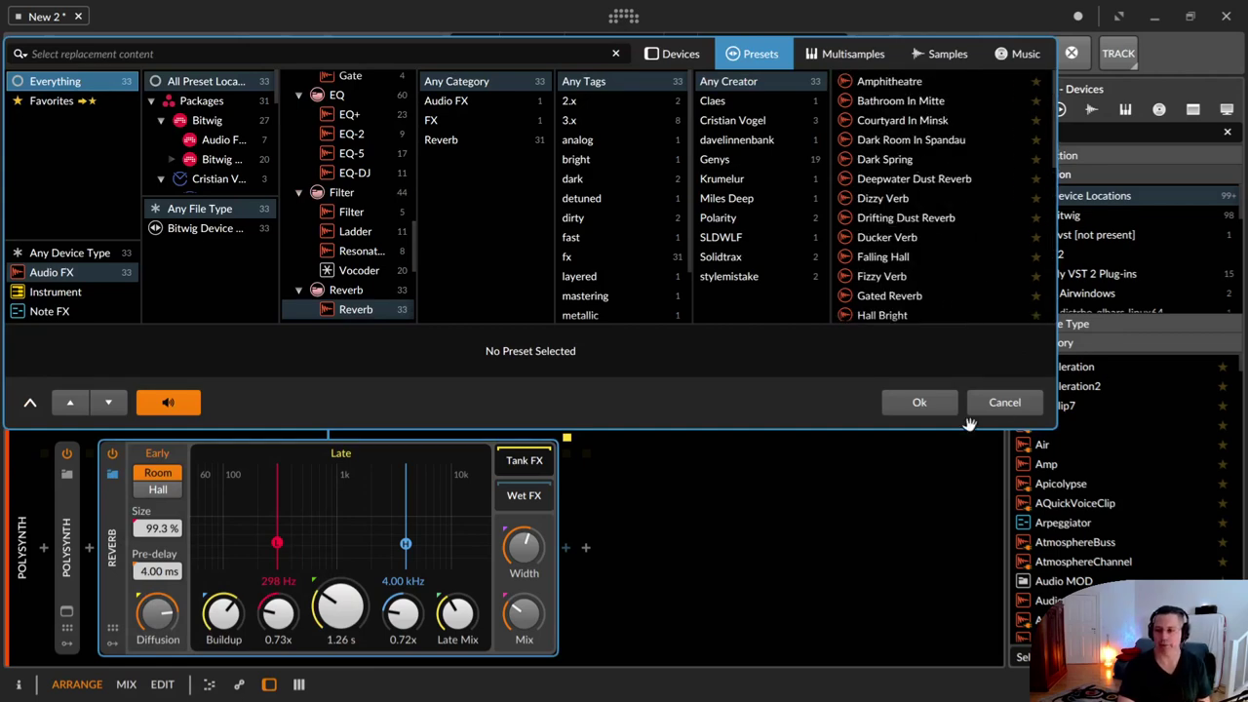
{"action": "left_click", "coordinate": [1004, 401]}
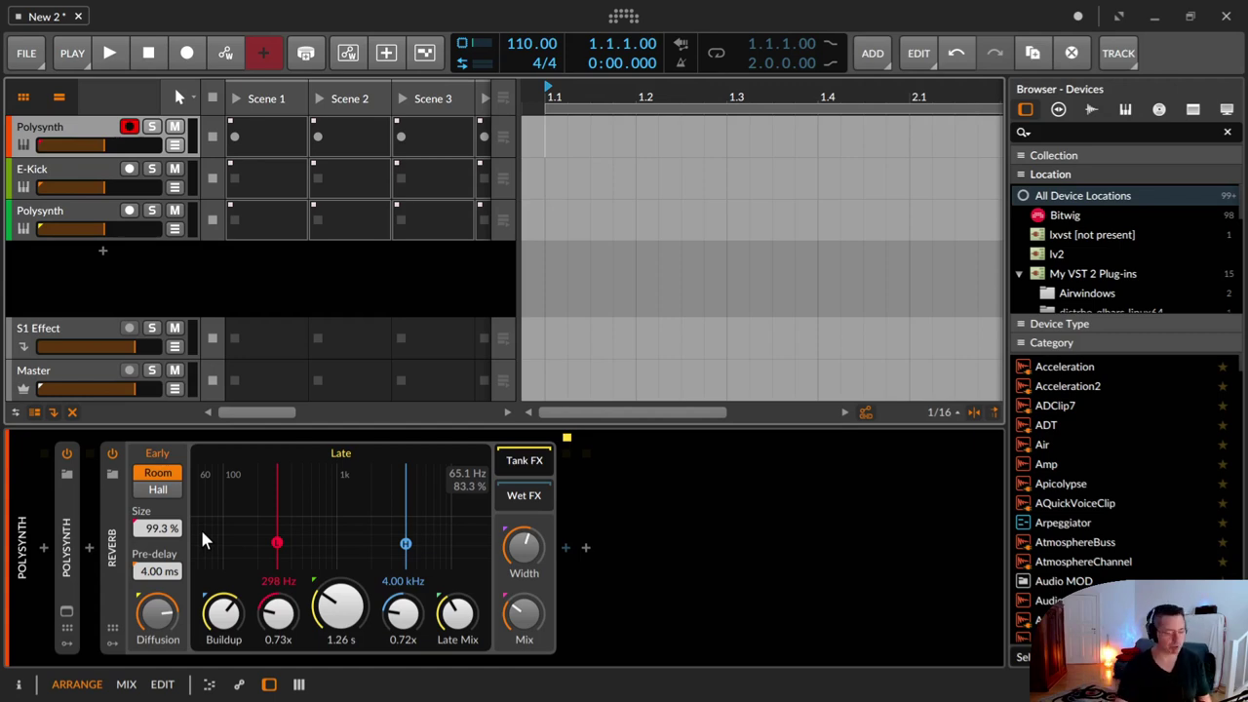
Step: Expand the Polysynth device, raise its filter frequency with resonance at 0.00 %, and set the AEG release to about 52.3 %
{"action": "double_click", "coordinate": [75, 518]}
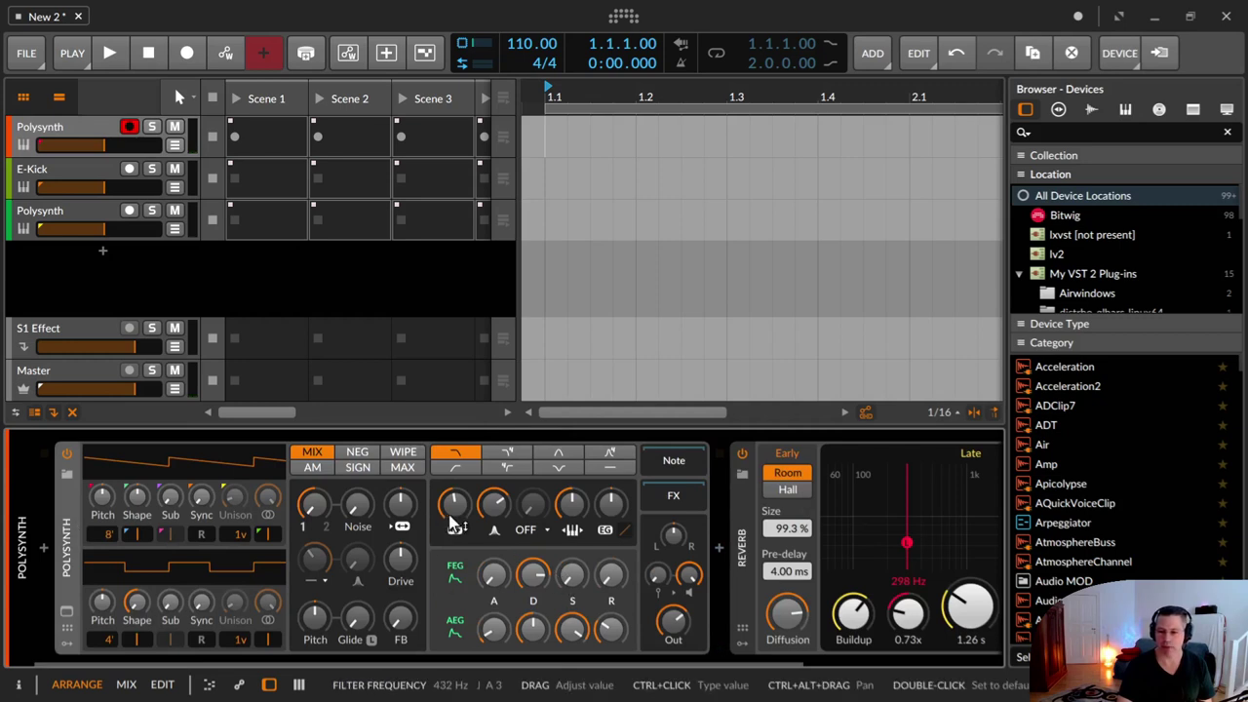
{"action": "left_click_drag", "start_coordinate": [449, 517], "coordinate": [449, 432]}
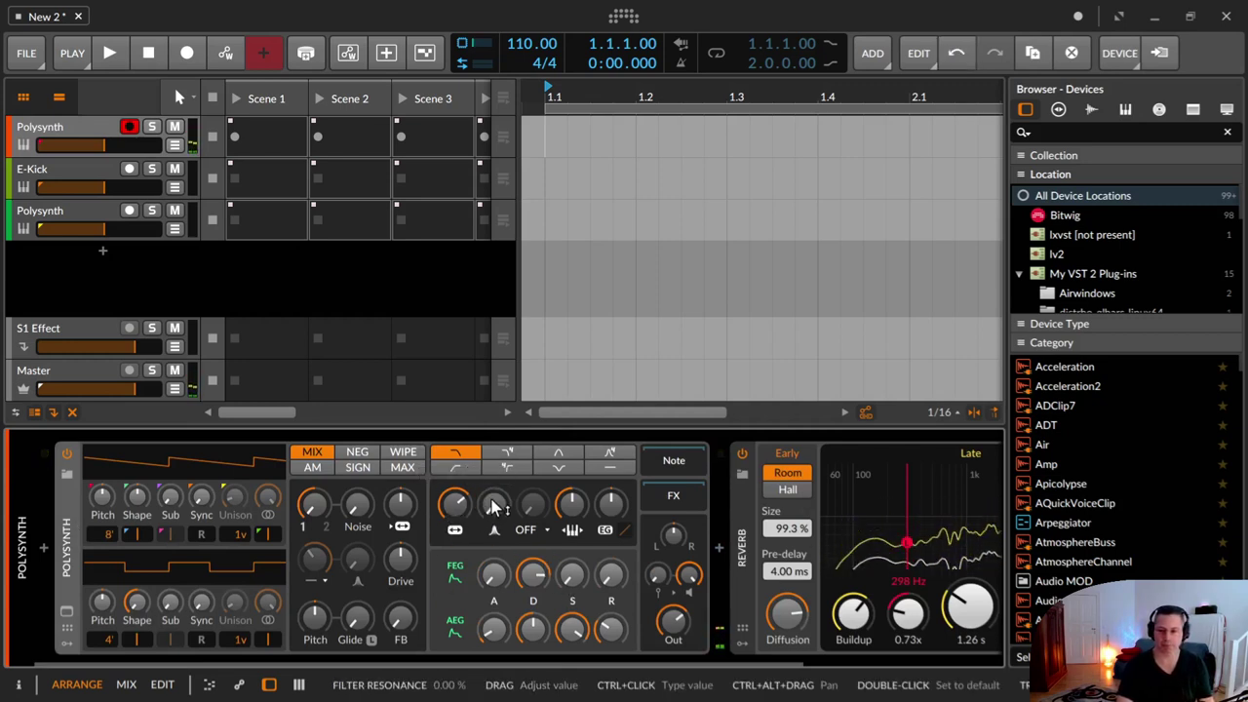
{"action": "left_click_drag", "start_coordinate": [453, 503], "coordinate": [453, 521]}
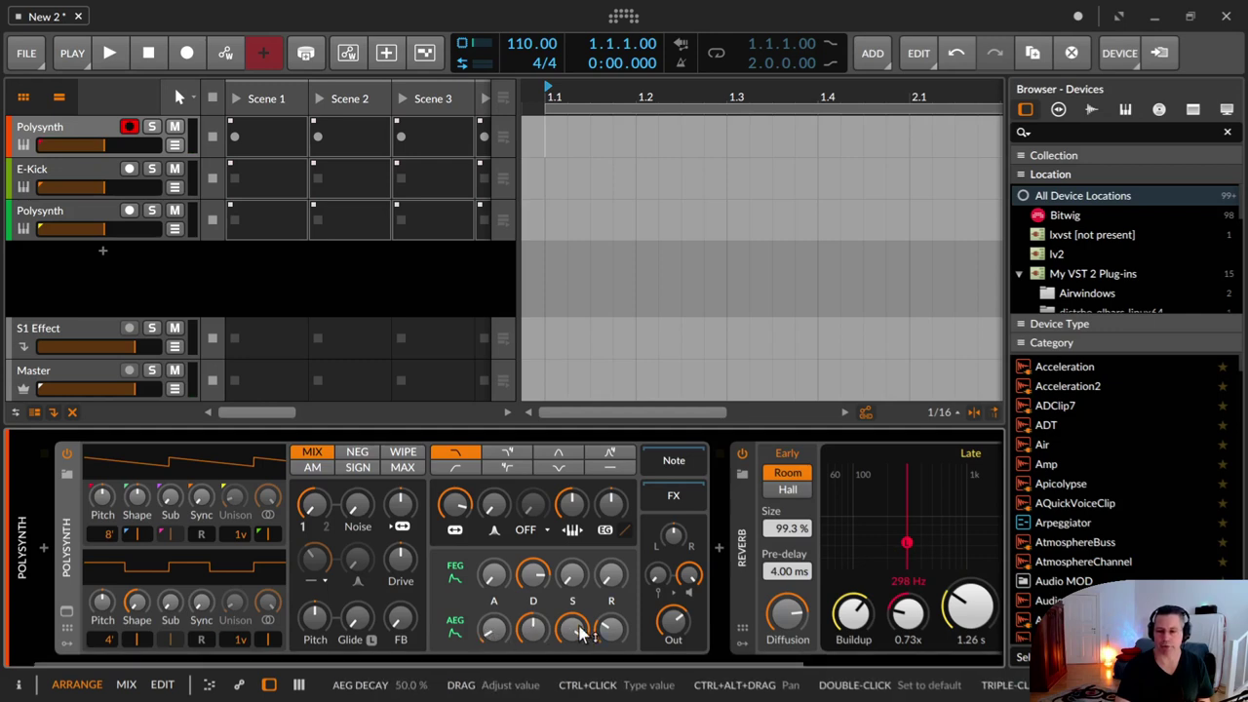
{"action": "left_click_drag", "start_coordinate": [611, 629], "coordinate": [611, 624]}
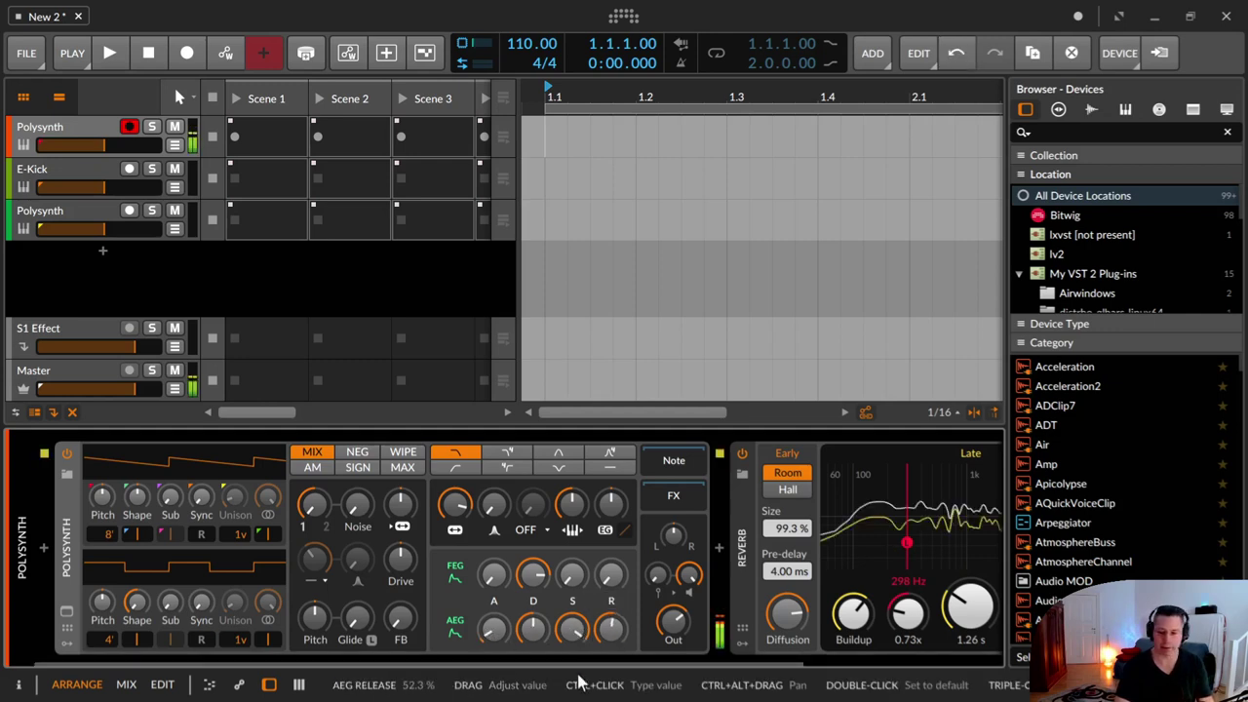
Step: Set the unison of Polysynth's first oscillator to 8 voices and collapse the Polysynth device
{"action": "left_click_drag", "start_coordinate": [240, 535], "coordinate": [240, 499]}
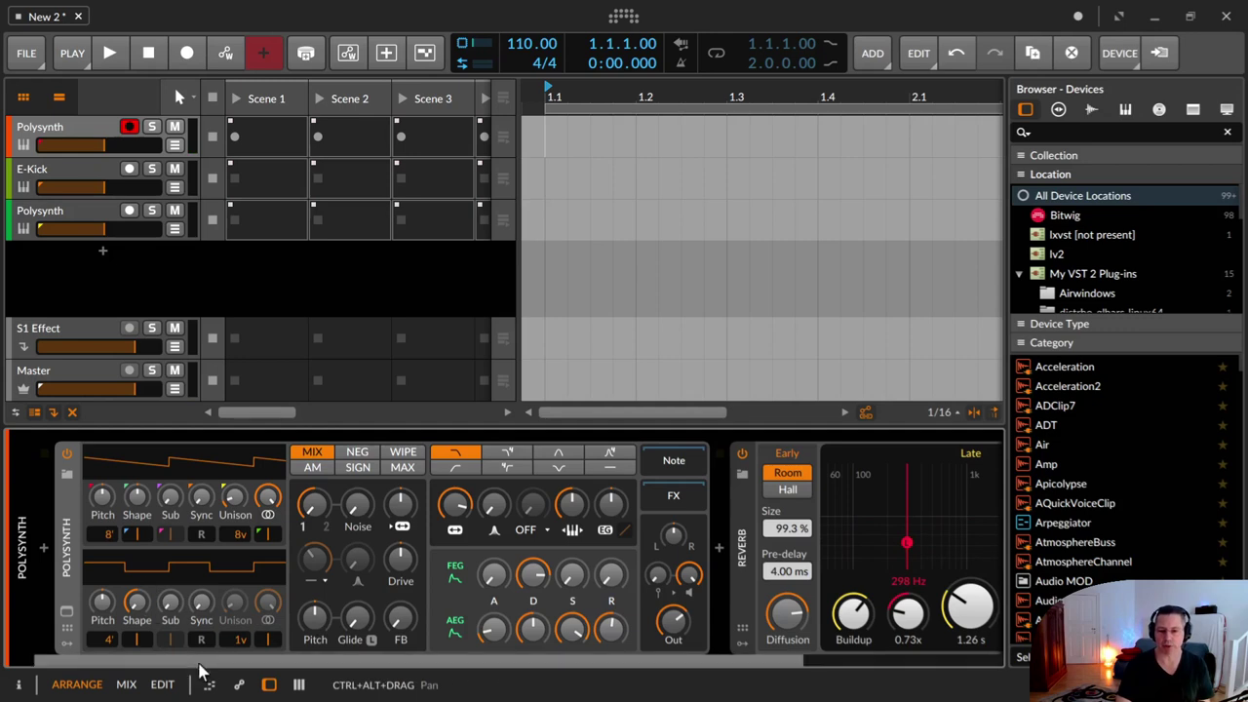
{"action": "left_click_drag", "start_coordinate": [206, 663], "coordinate": [754, 645]}
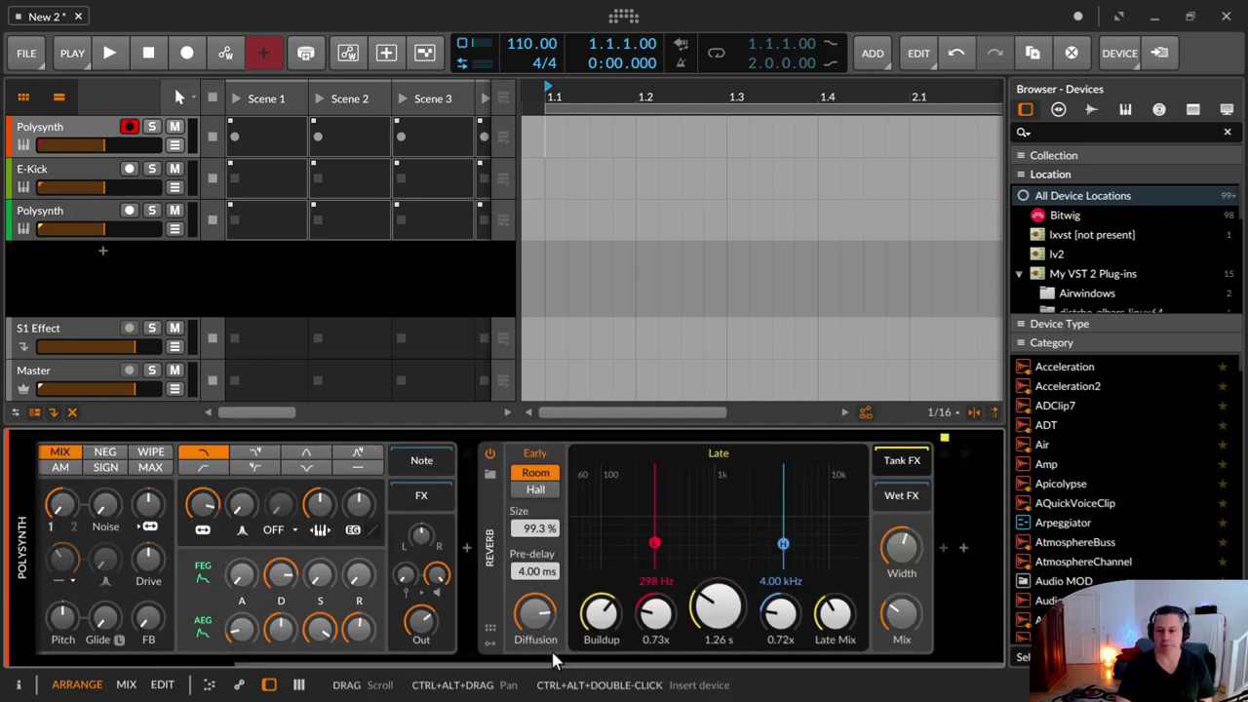
{"action": "left_click_drag", "start_coordinate": [290, 658], "coordinate": [88, 663]}
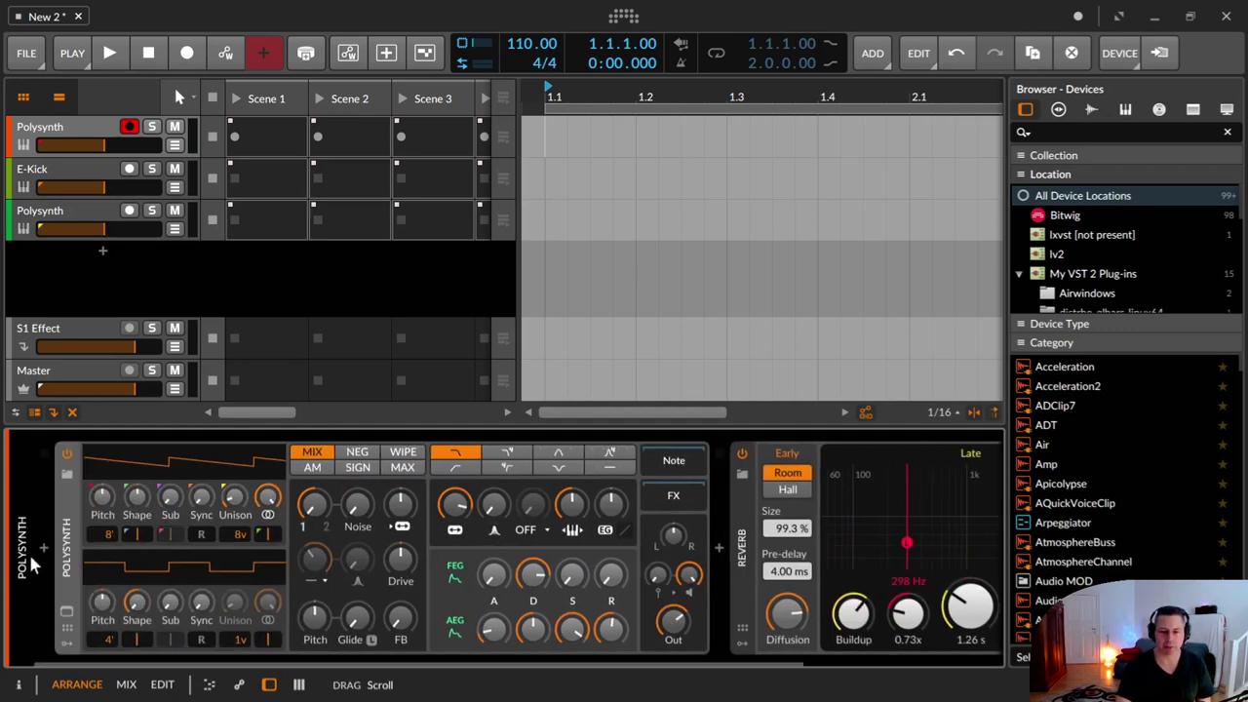
{"action": "double_click", "coordinate": [72, 566]}
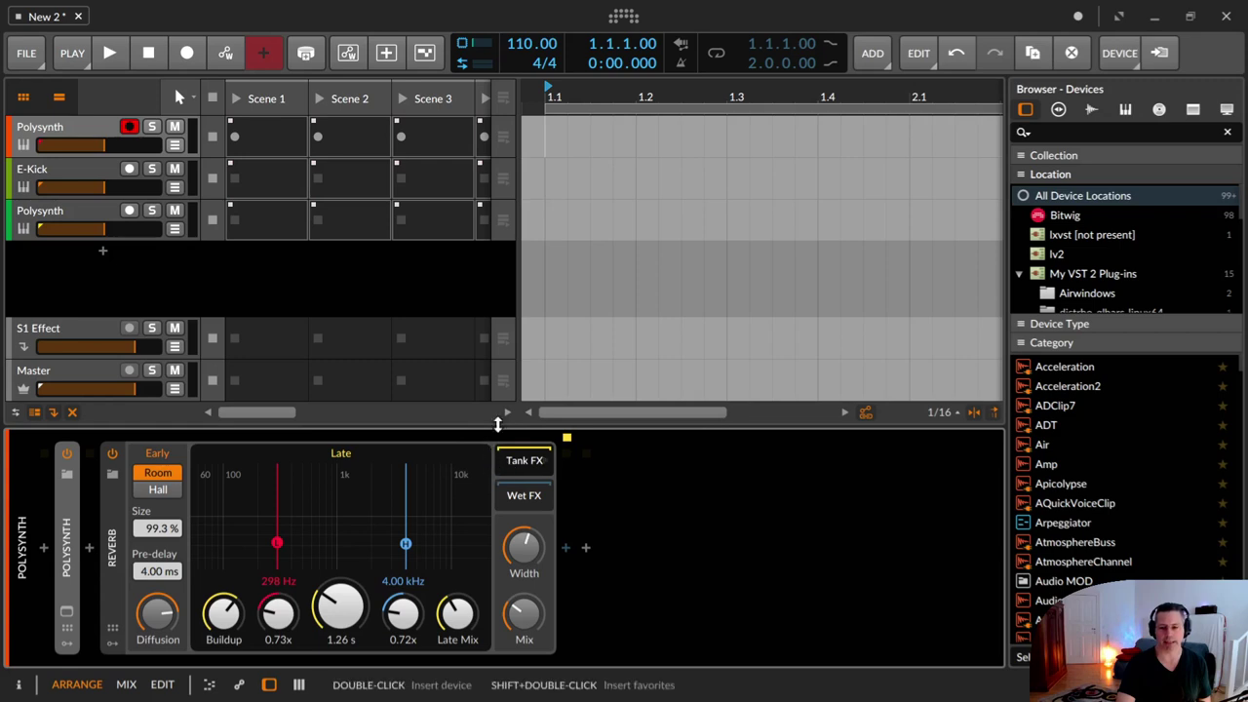
Step: Insert an EQ+ into the Reverb's Tank FX chain and add a 2-pole high-cut band at about 4.79 kHz
{"action": "left_click_drag", "start_coordinate": [463, 619], "coordinate": [463, 668]}
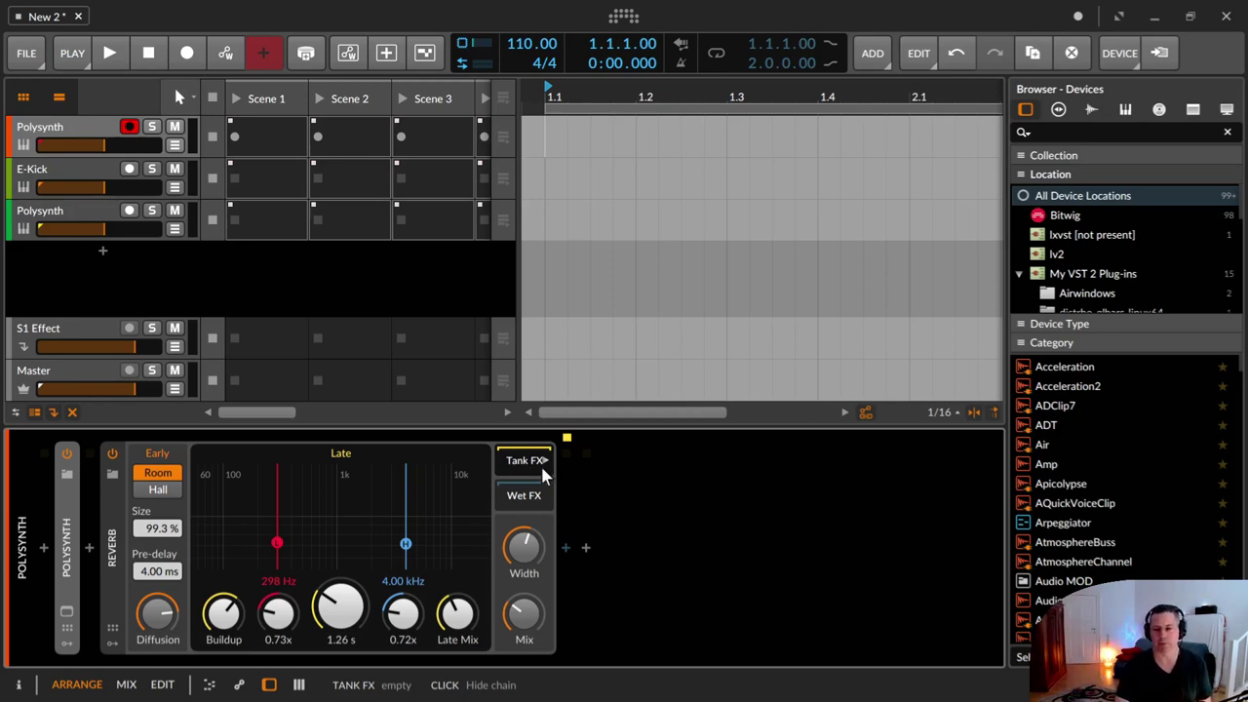
{"action": "left_click", "coordinate": [564, 547]}
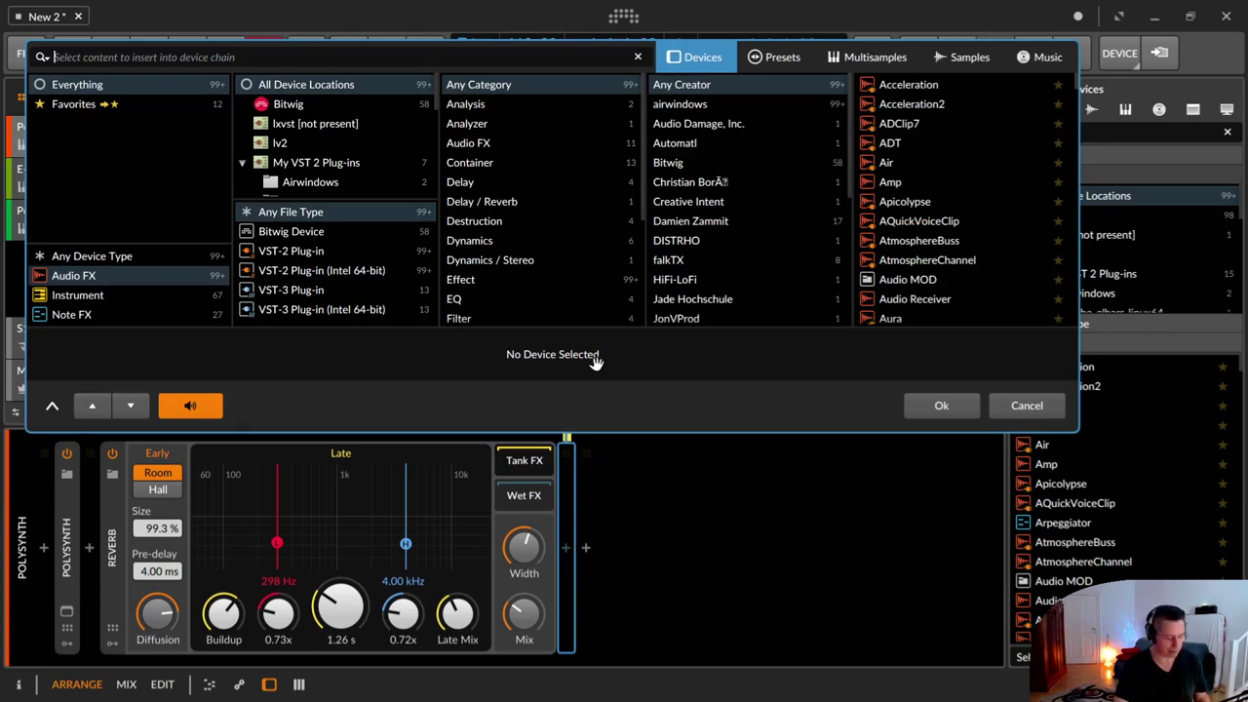
{"action": "type", "text": "eq"}
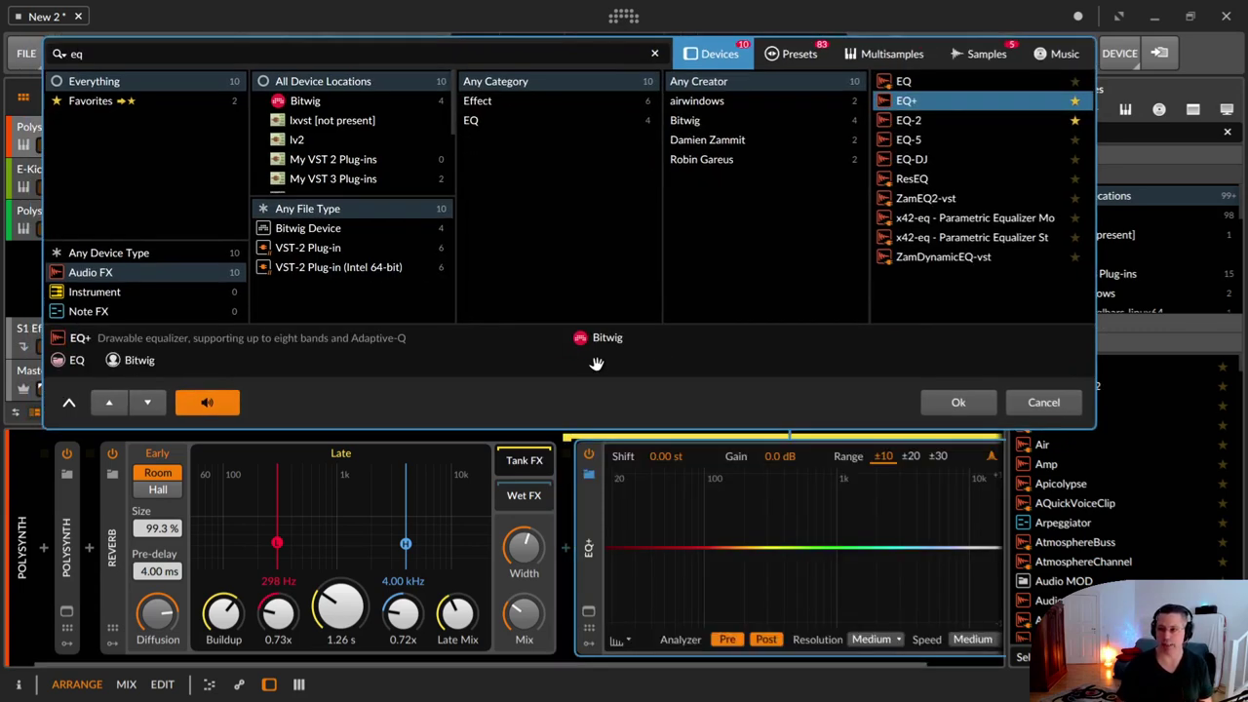
{"action": "key", "text": "Return"}
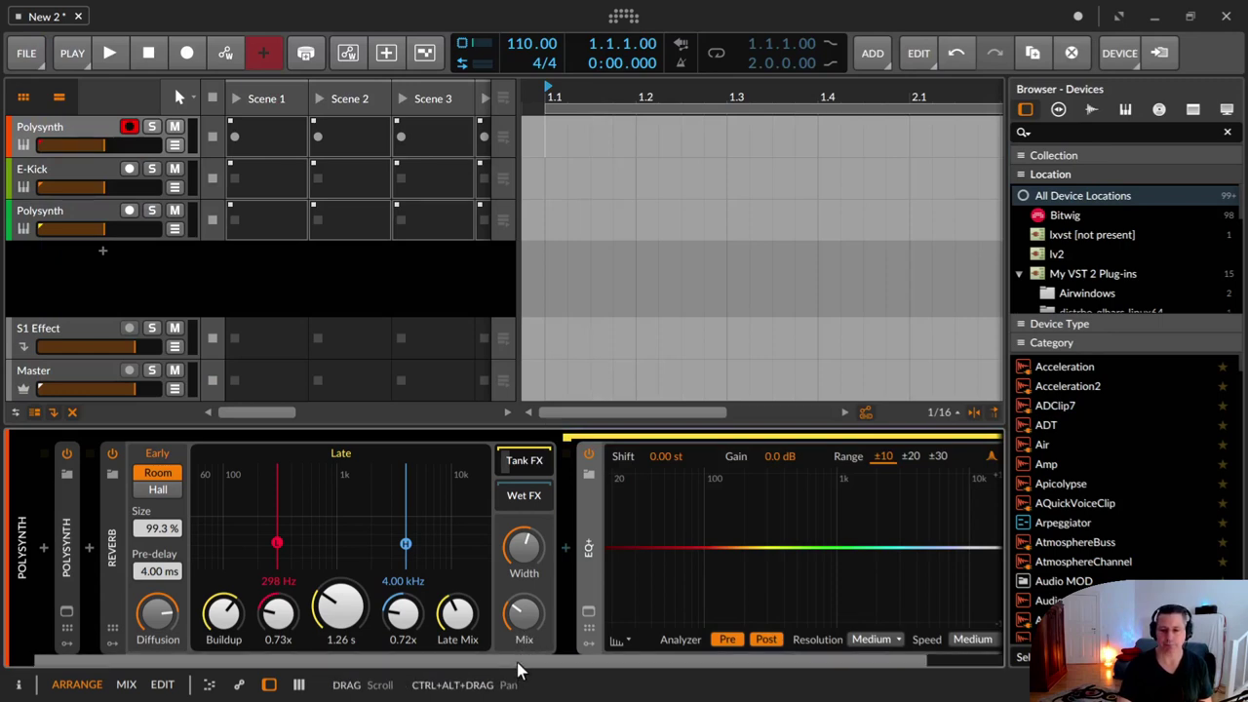
{"action": "left_click_drag", "start_coordinate": [518, 665], "coordinate": [682, 664]}
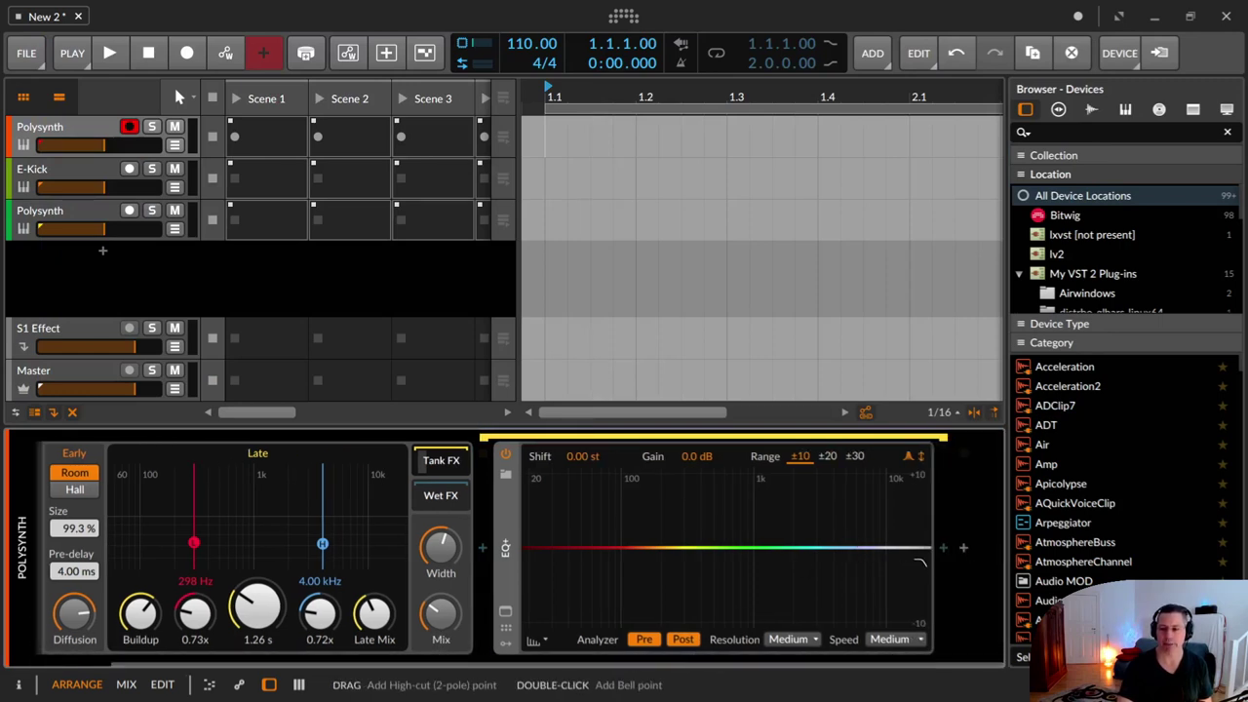
{"action": "left_click_drag", "start_coordinate": [914, 548], "coordinate": [841, 547]}
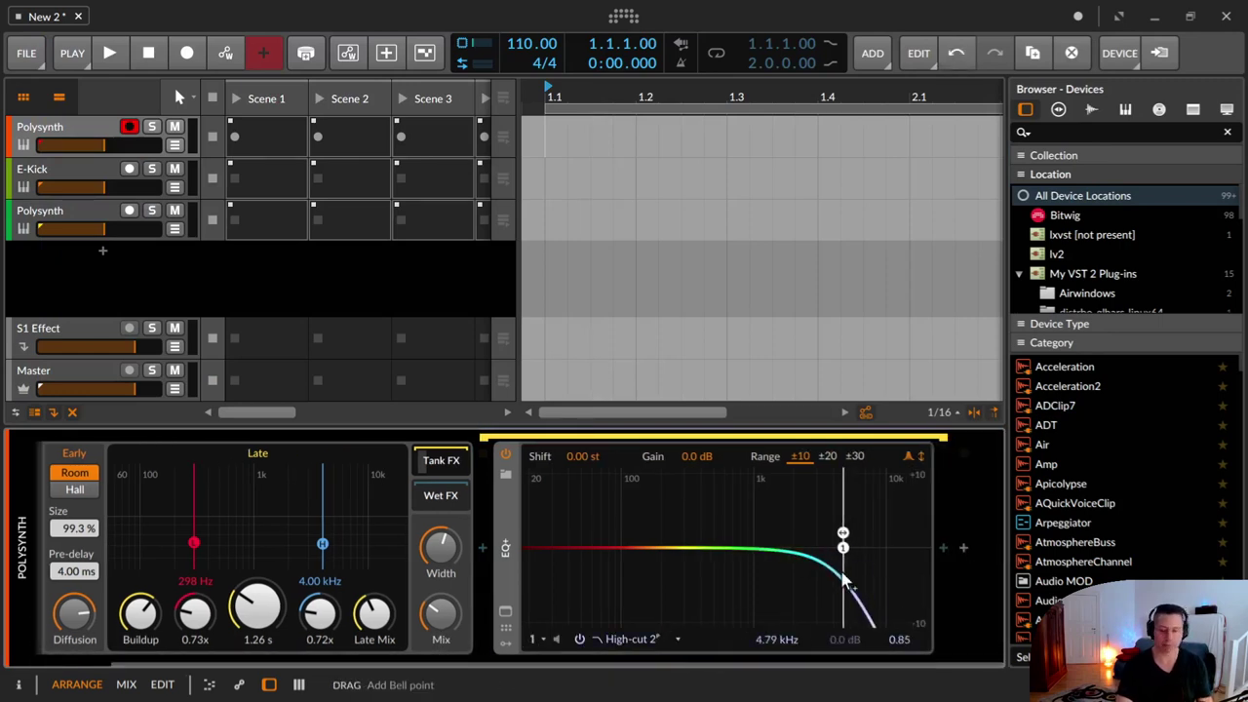
Step: With the EQ+ bypassed, set the Reverb's room size to 200 % and decay time to 6.41 s, and lower its Late Mix
{"action": "left_click", "coordinate": [503, 456]}
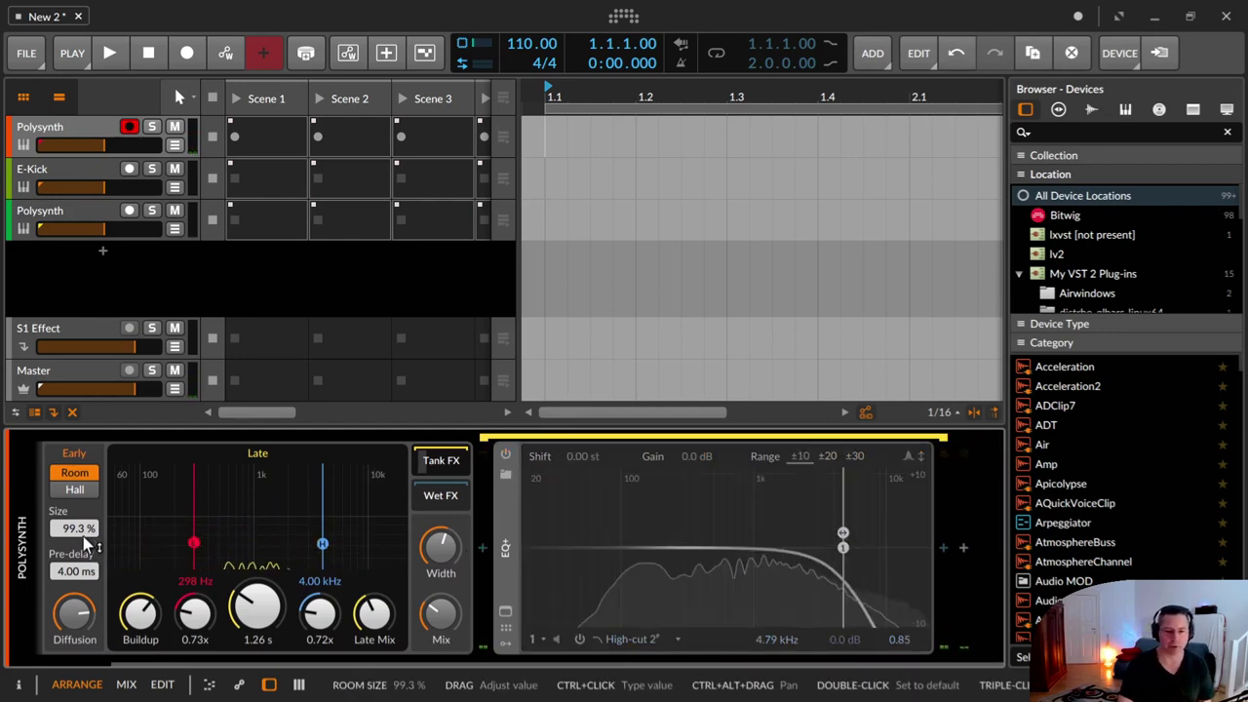
{"action": "left_click_drag", "start_coordinate": [83, 536], "coordinate": [83, 531]}
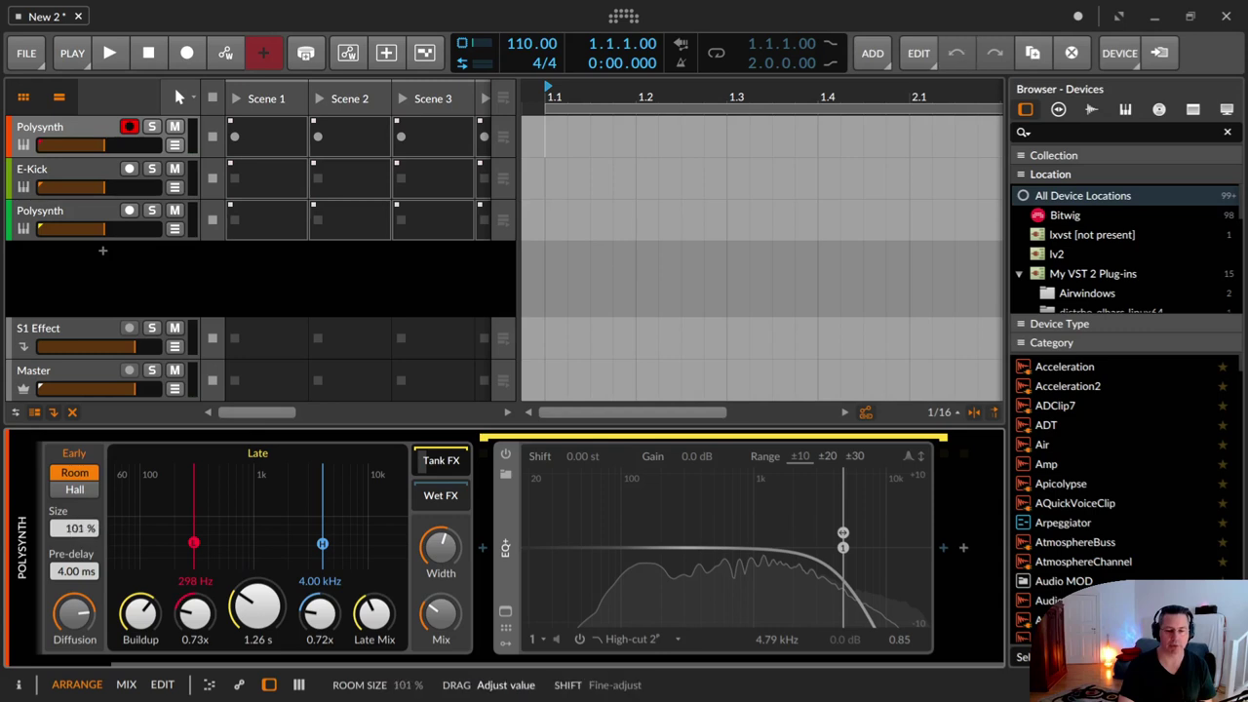
{"action": "left_click_drag", "start_coordinate": [256, 599], "coordinate": [257, 545]}
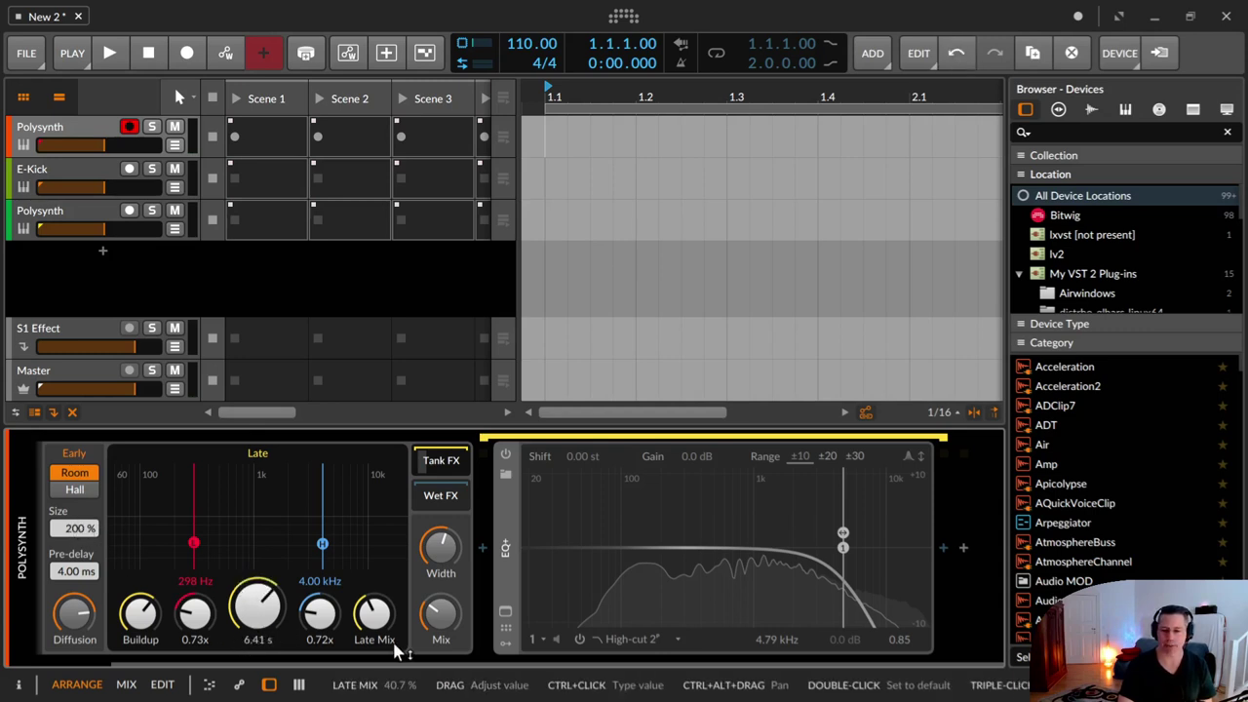
{"action": "left_click_drag", "start_coordinate": [380, 621], "coordinate": [380, 629]}
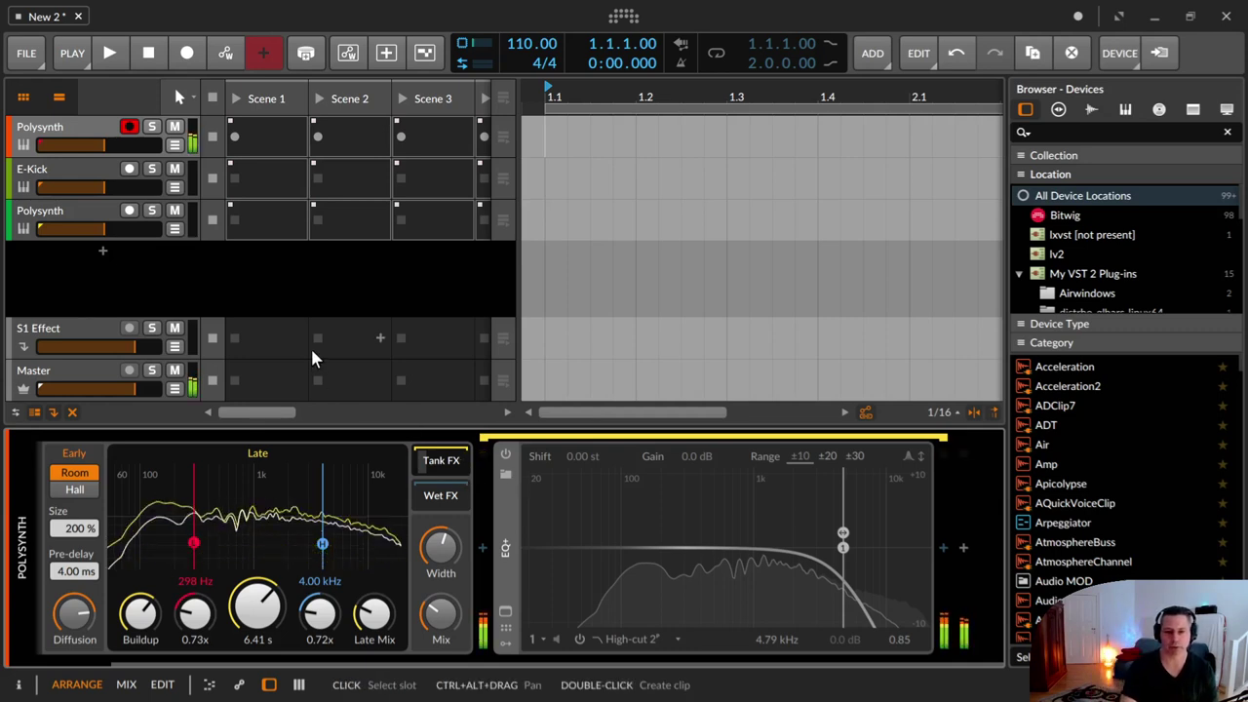
Step: Insert a Peak Limiter on the Master track
{"action": "left_click", "coordinate": [61, 369]}
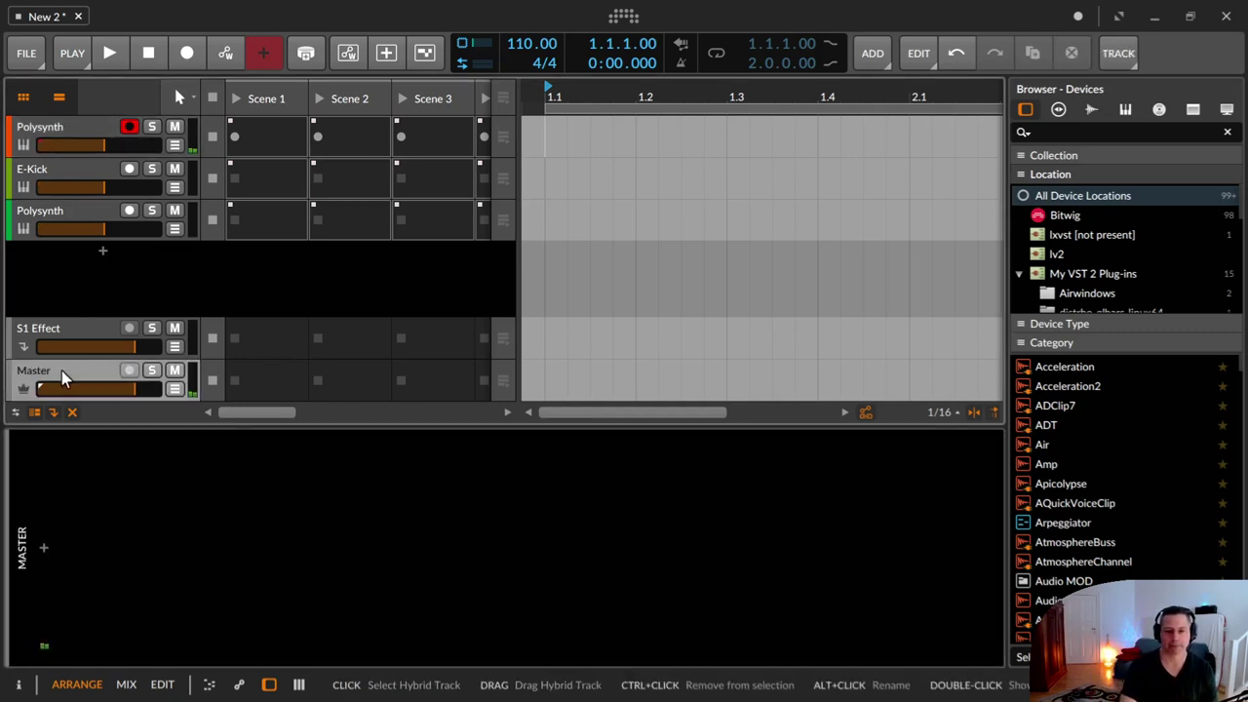
{"action": "left_click", "coordinate": [45, 538]}
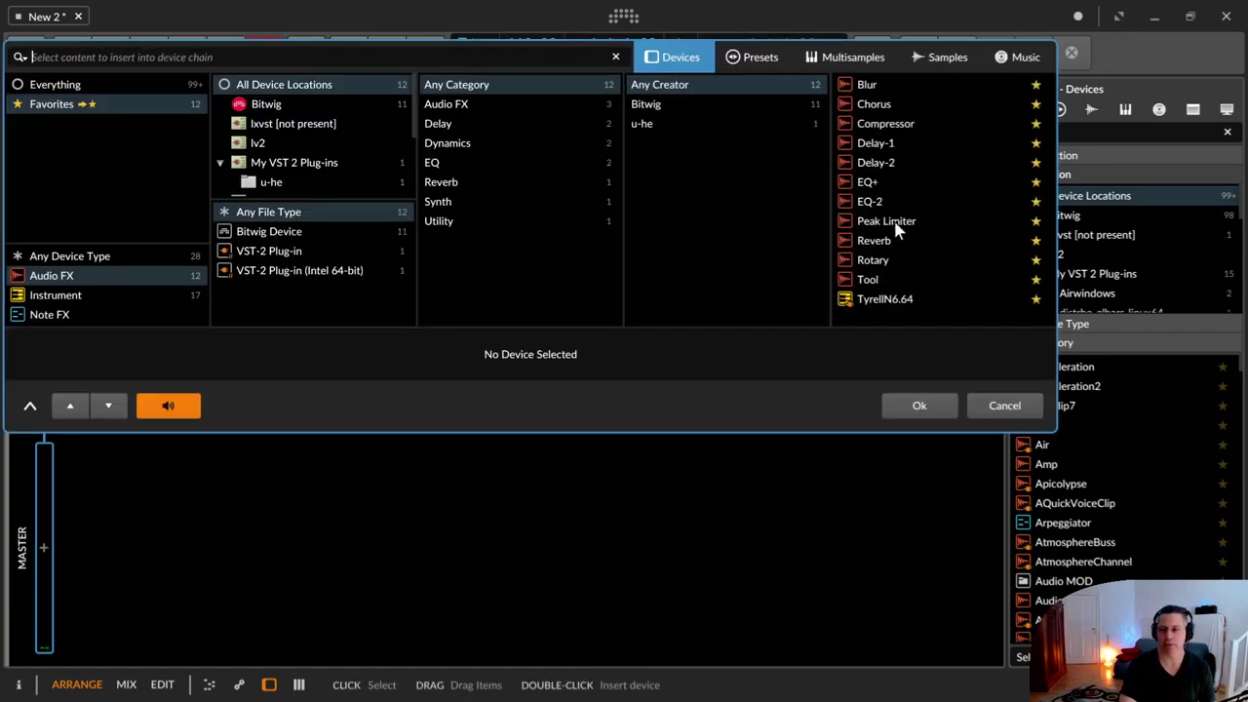
{"action": "left_click", "coordinate": [886, 221]}
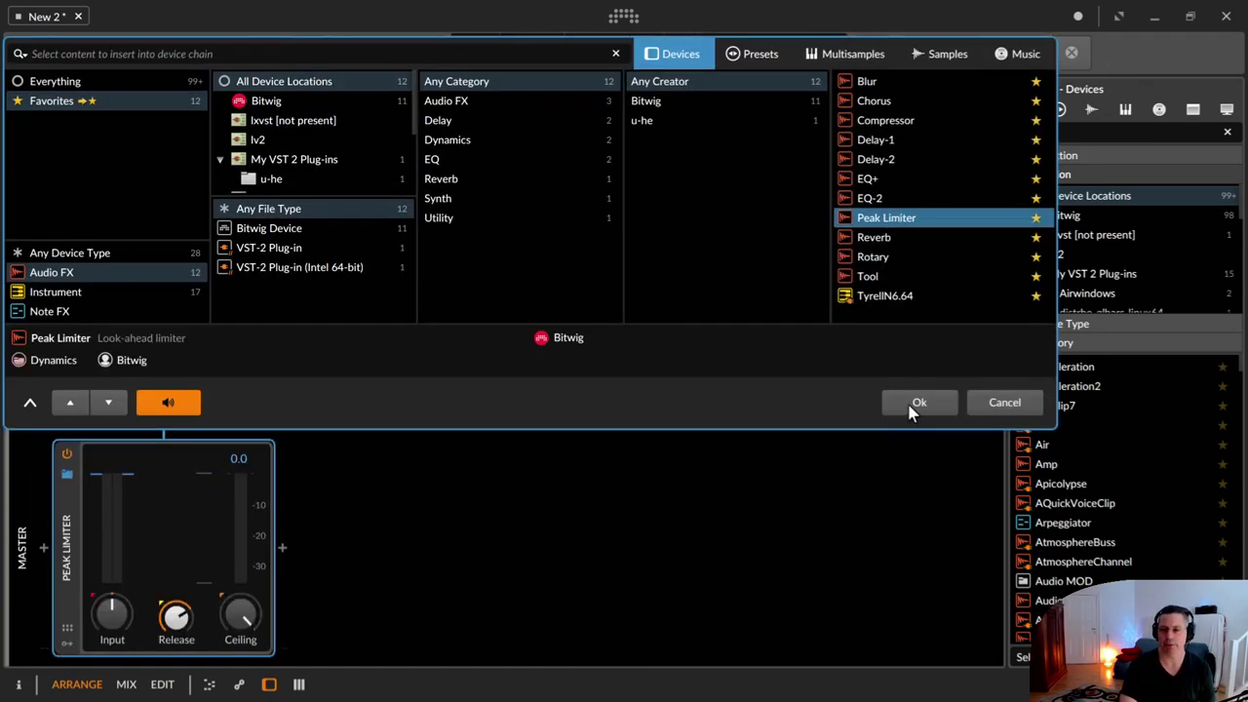
{"action": "left_click", "coordinate": [919, 405]}
Step: Insert a Tool device between Polysynth and Reverb on the first Polysynth track, then collapse it
{"action": "left_click", "coordinate": [87, 137]}
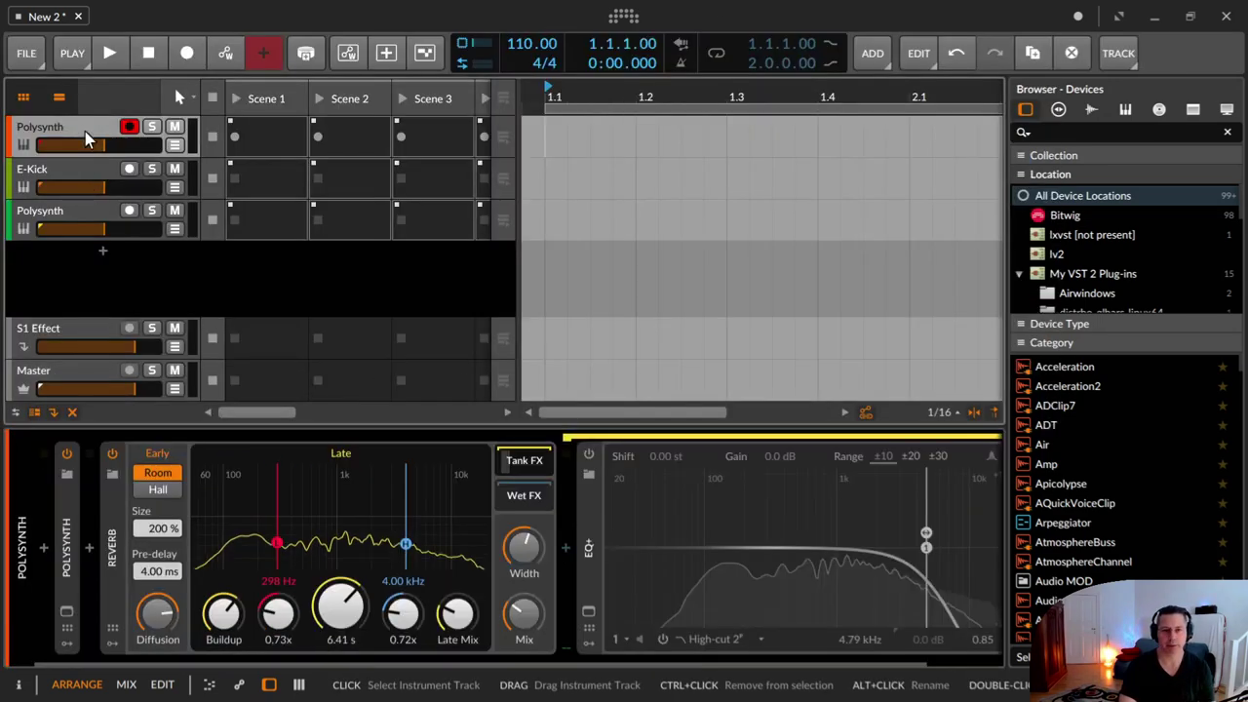
{"action": "left_click", "coordinate": [88, 549]}
{"action": "type", "text": "to"}
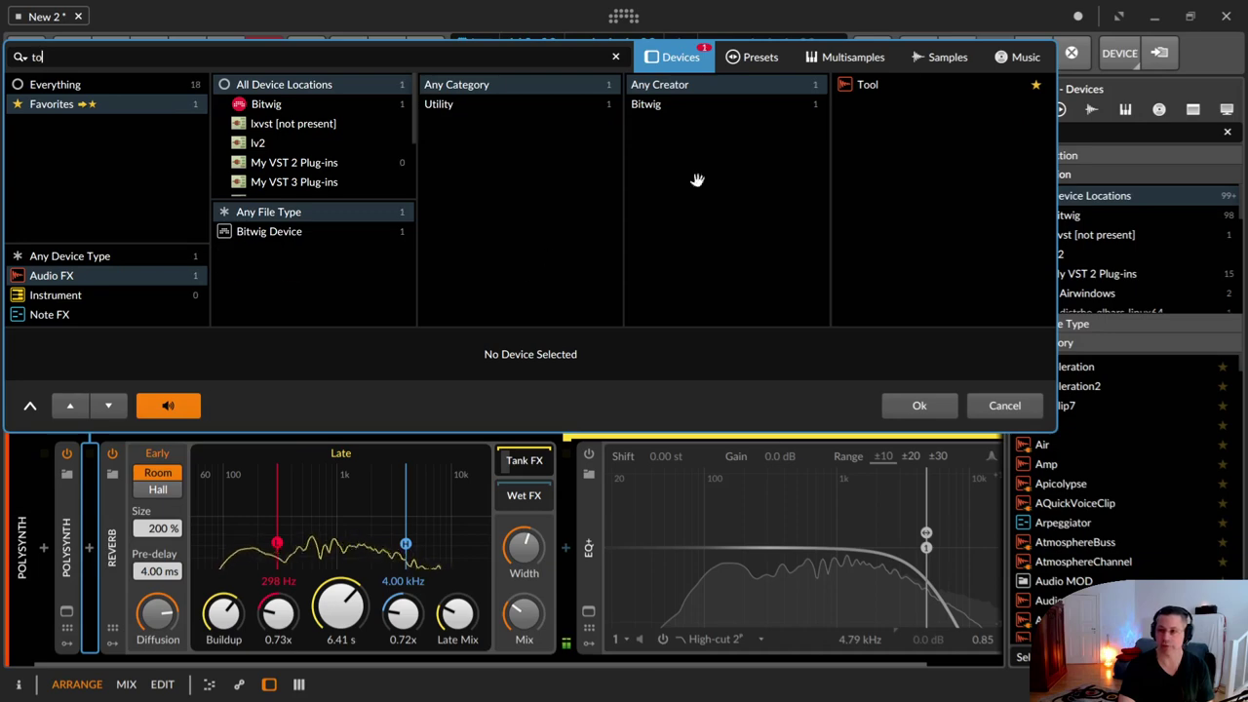
{"action": "left_click", "coordinate": [902, 81]}
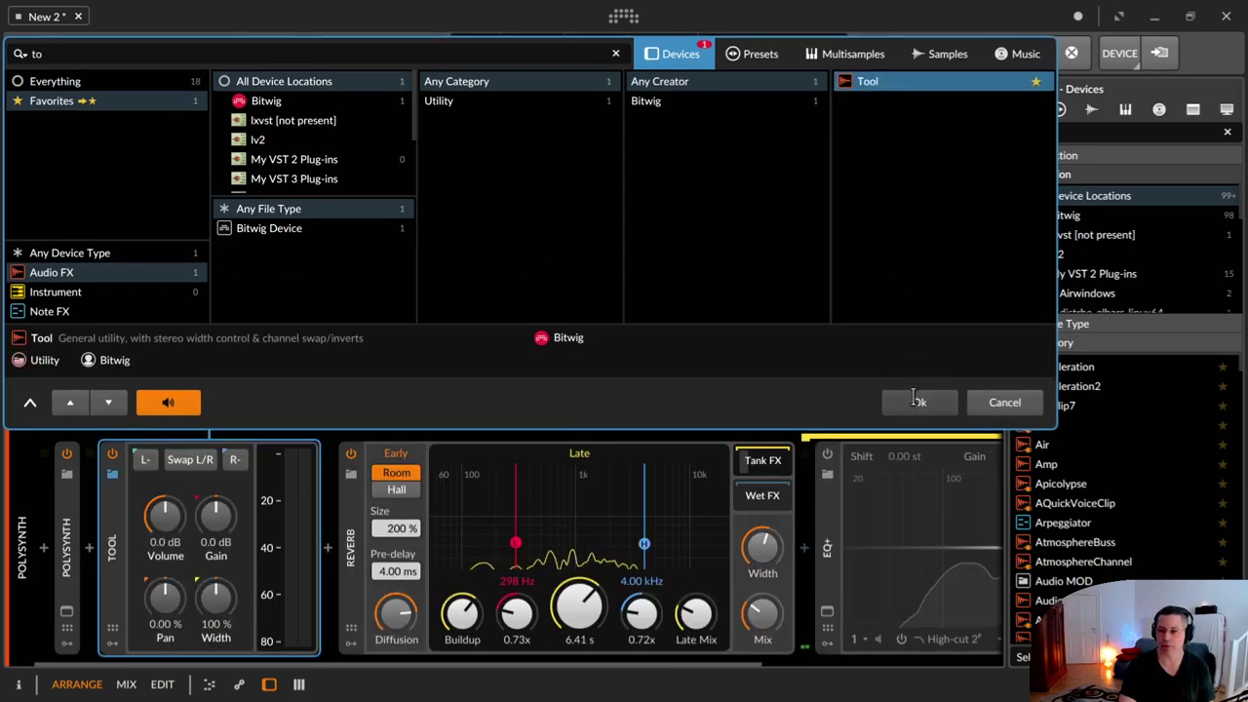
{"action": "left_click", "coordinate": [914, 401]}
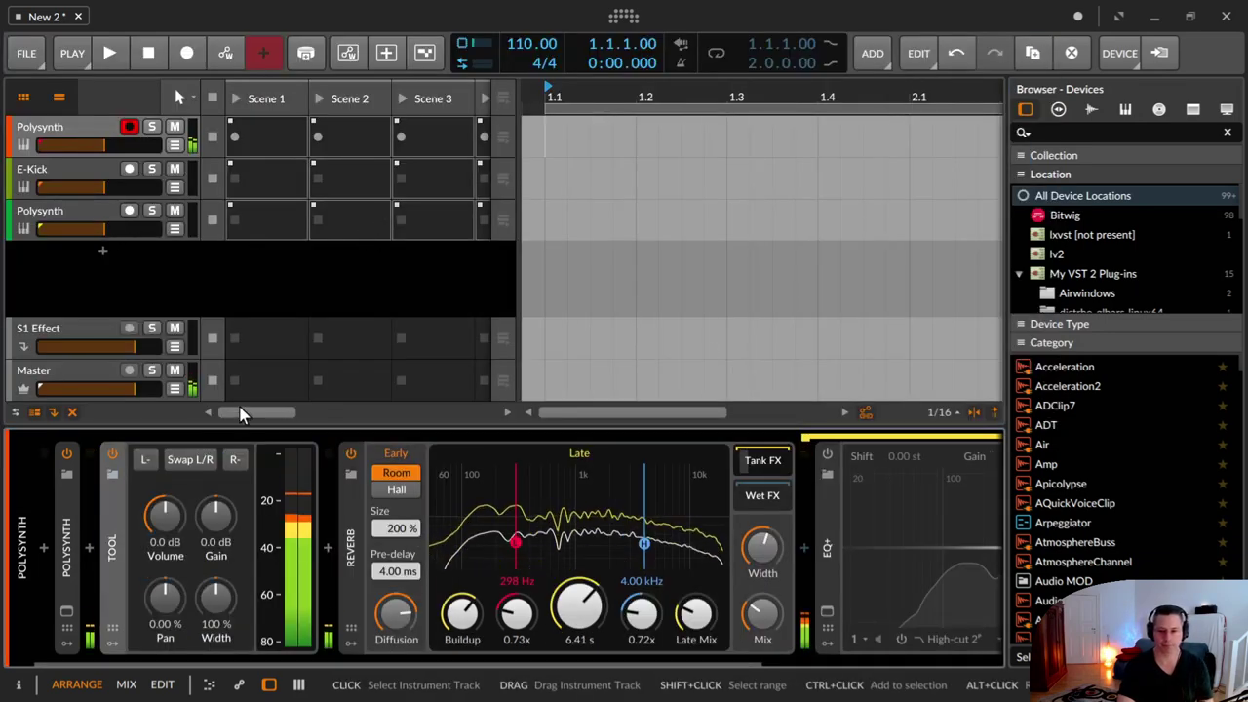
{"action": "double_click", "coordinate": [111, 551]}
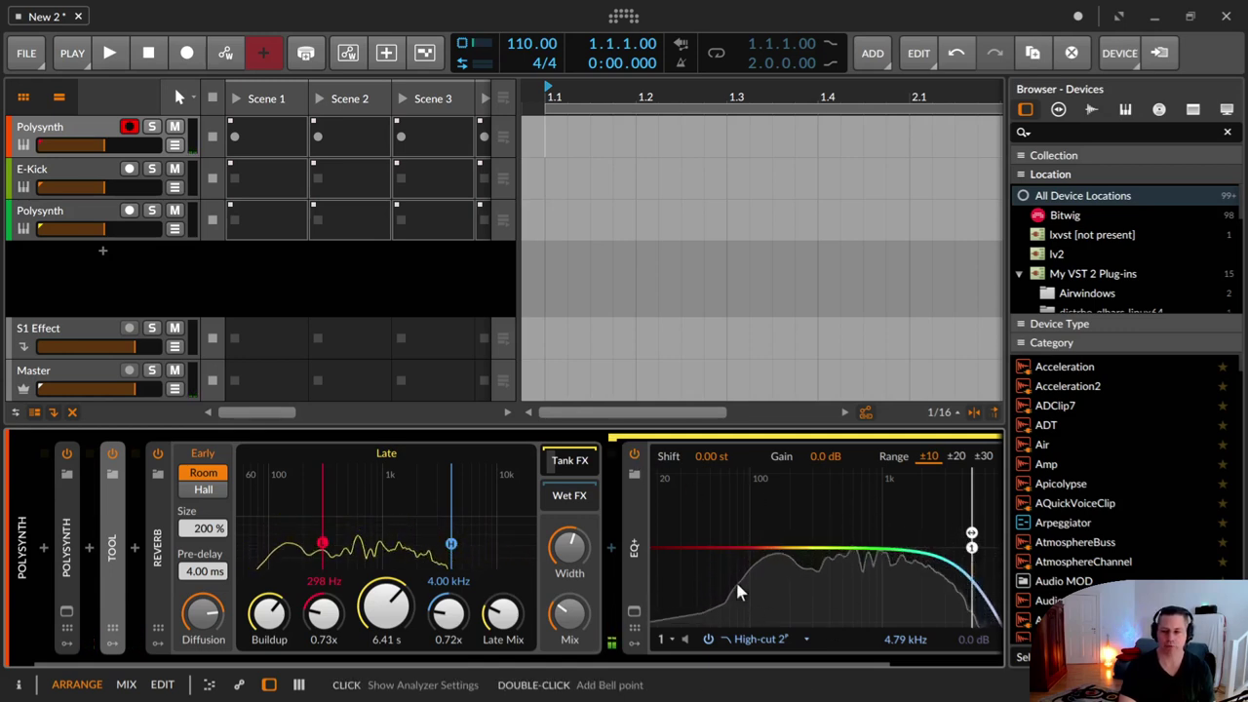
Step: Change the EQ+ band to High-cut 1-pole at 1.98 kHz and raise the Reverb's Late Mix to about 53.3 %
{"action": "left_click", "coordinate": [769, 638]}
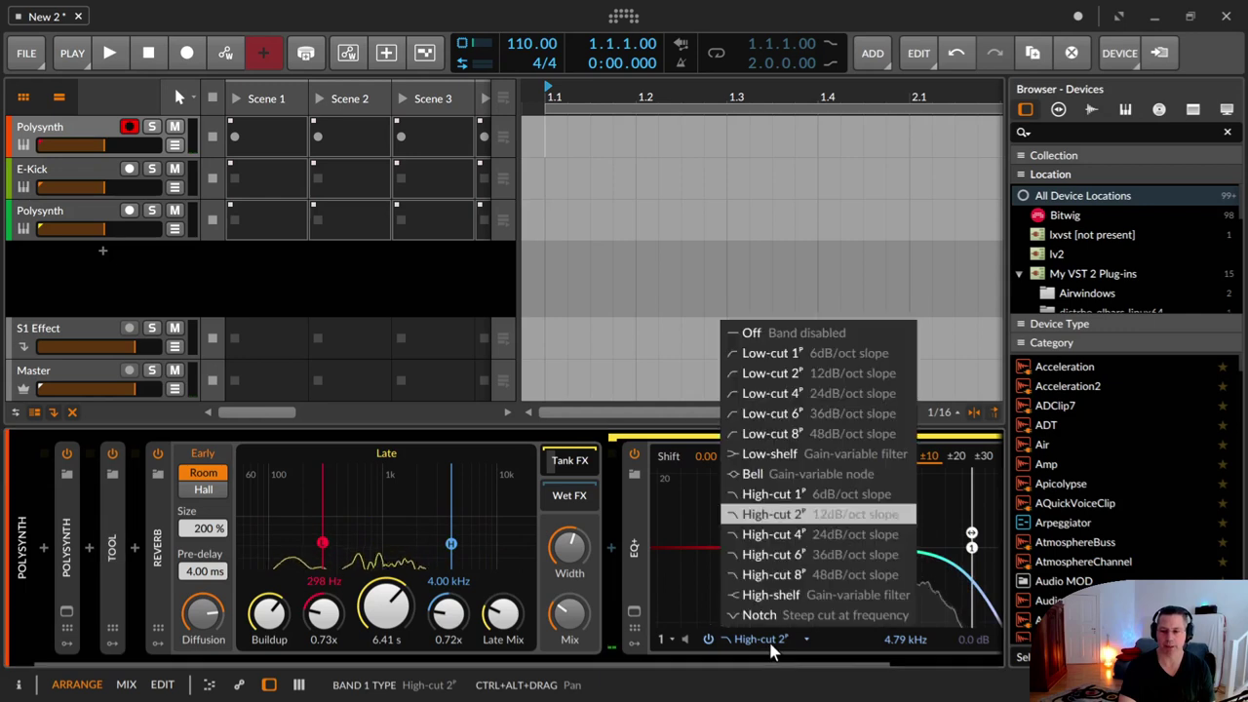
{"action": "left_click", "coordinate": [794, 494]}
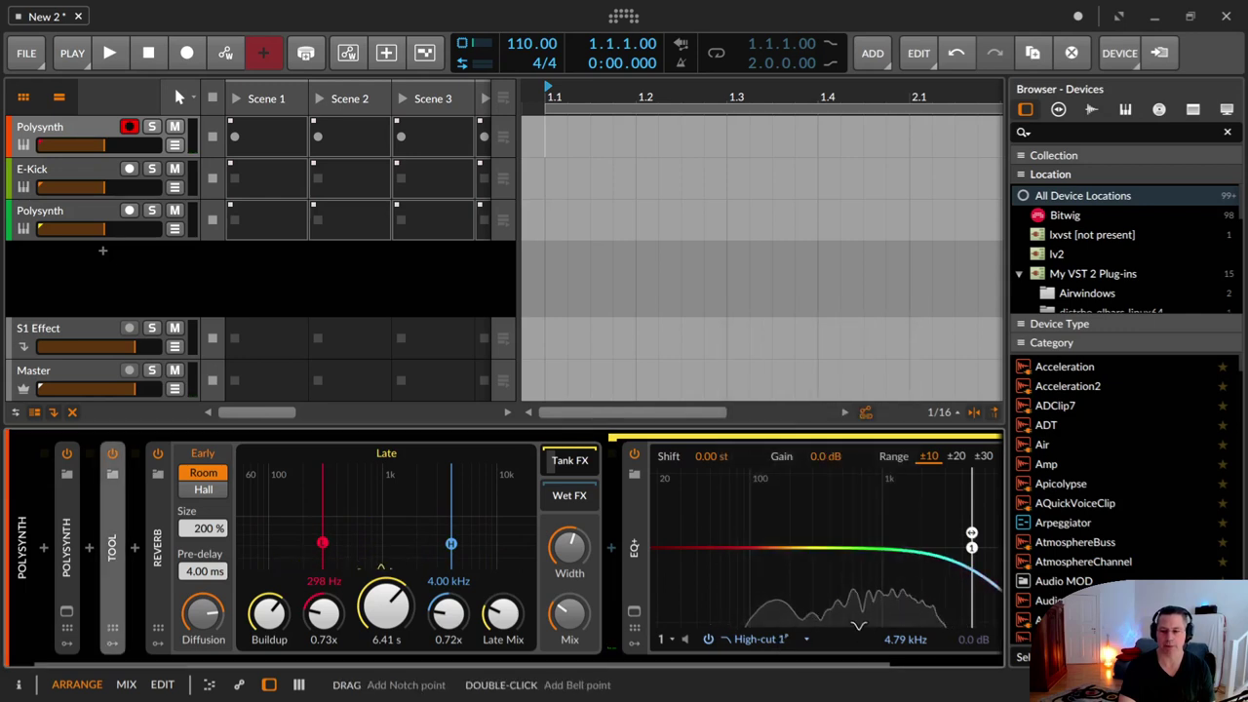
{"action": "mouse_move", "coordinate": [898, 638]}
{"action": "left_mouse_down"}
{"action": "mouse_move", "coordinate": [898, 688]}
{"action": "mouse_move", "coordinate": [904, 643]}
{"action": "left_mouse_up"}
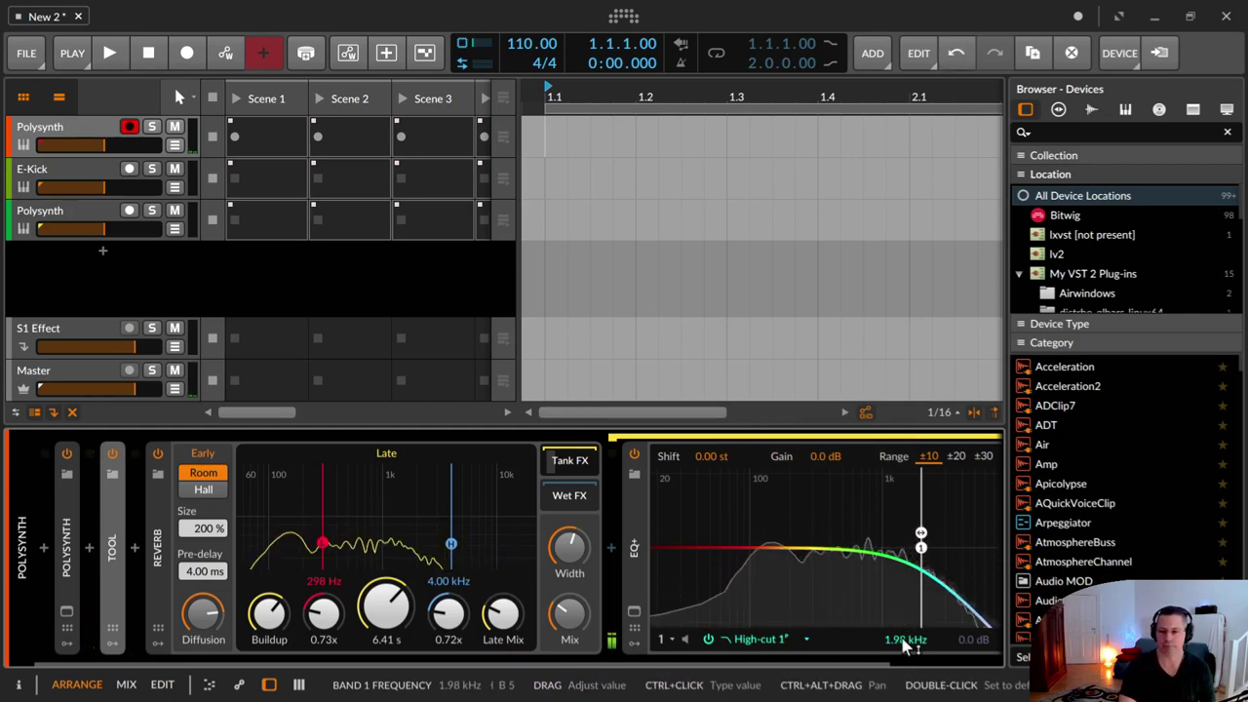
{"action": "left_click_drag", "start_coordinate": [507, 627], "coordinate": [507, 578]}
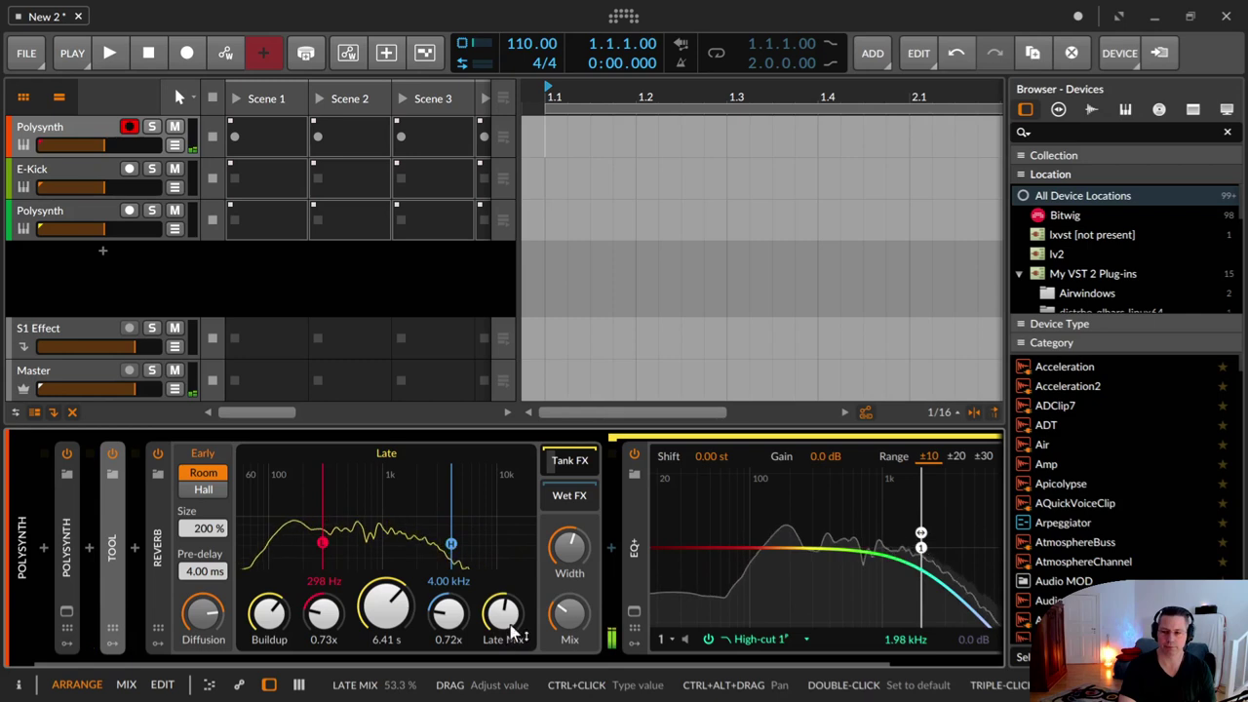
Step: Add a Low-cut 2-pole band at 99.5 Hz to the Tank FX EQ+ and lower its High-cut band to 529 Hz
{"action": "left_click_drag", "start_coordinate": [692, 561], "coordinate": [748, 564]}
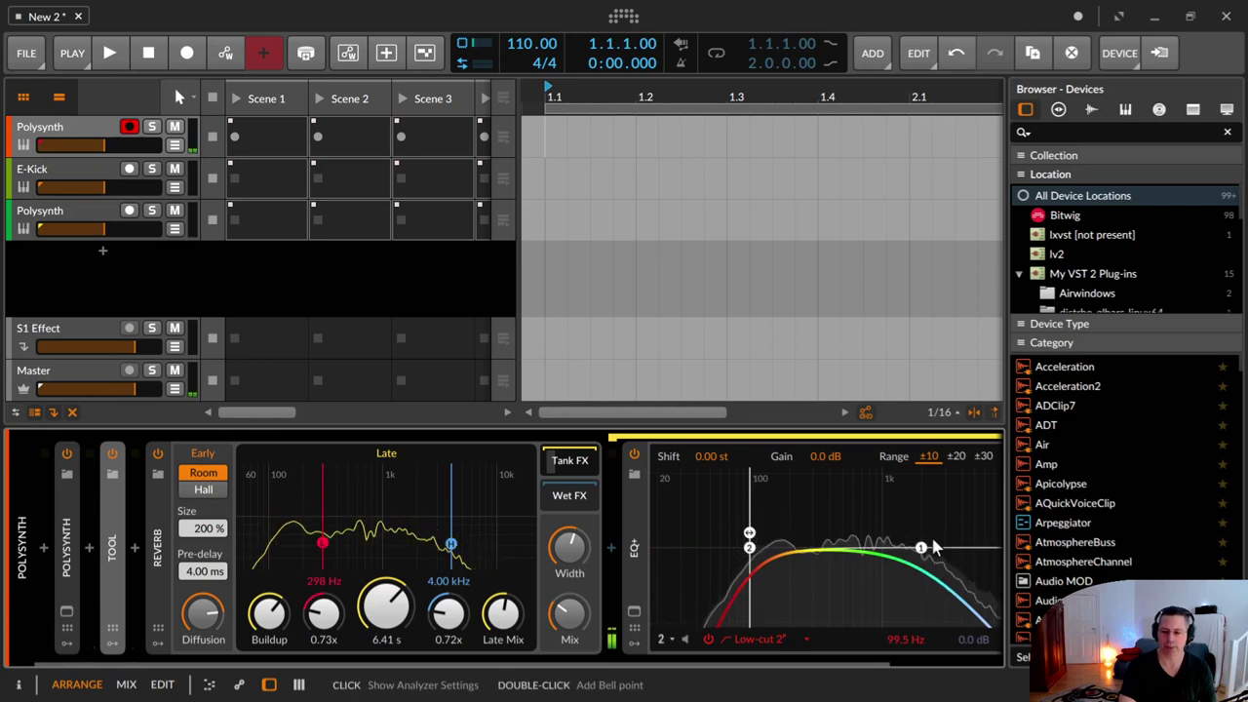
{"action": "left_click_drag", "start_coordinate": [921, 547], "coordinate": [846, 533]}
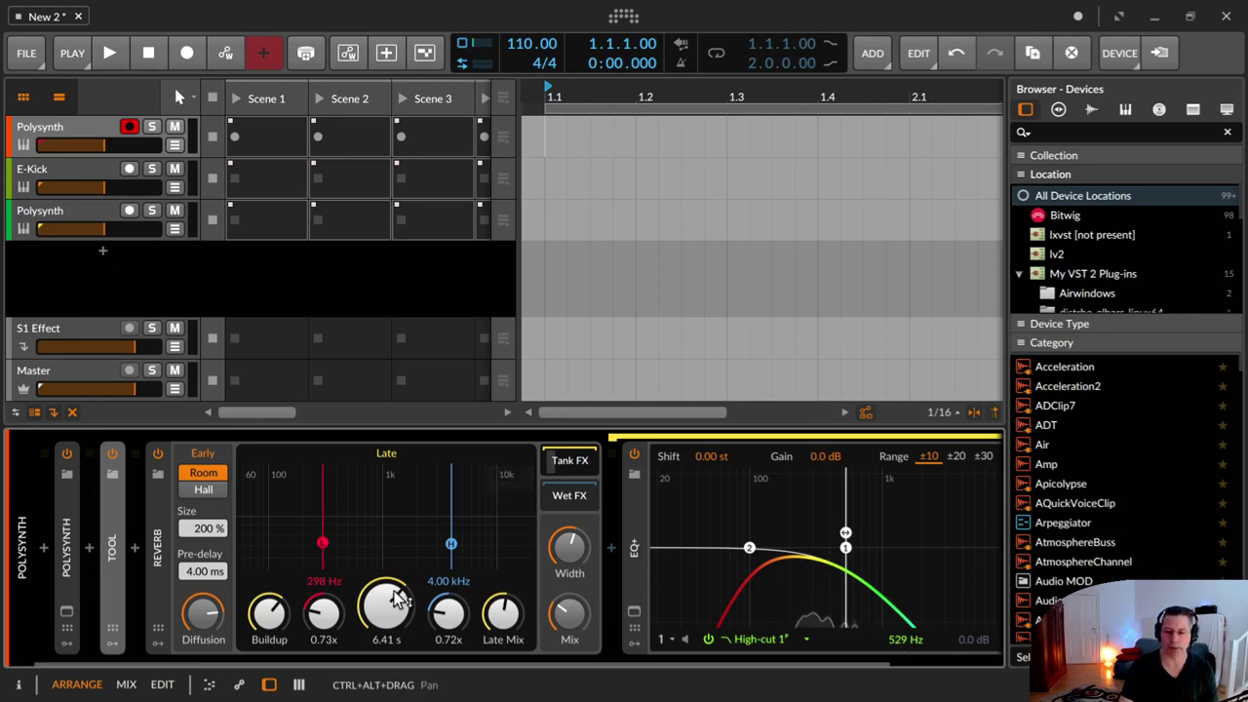
Step: Set the Reverb's decay time to 8.19 s and raise its Late Mix and Width fully
{"action": "left_click_drag", "start_coordinate": [386, 606], "coordinate": [386, 542]}
{"action": "left_click_drag", "start_coordinate": [496, 614], "coordinate": [495, 546]}
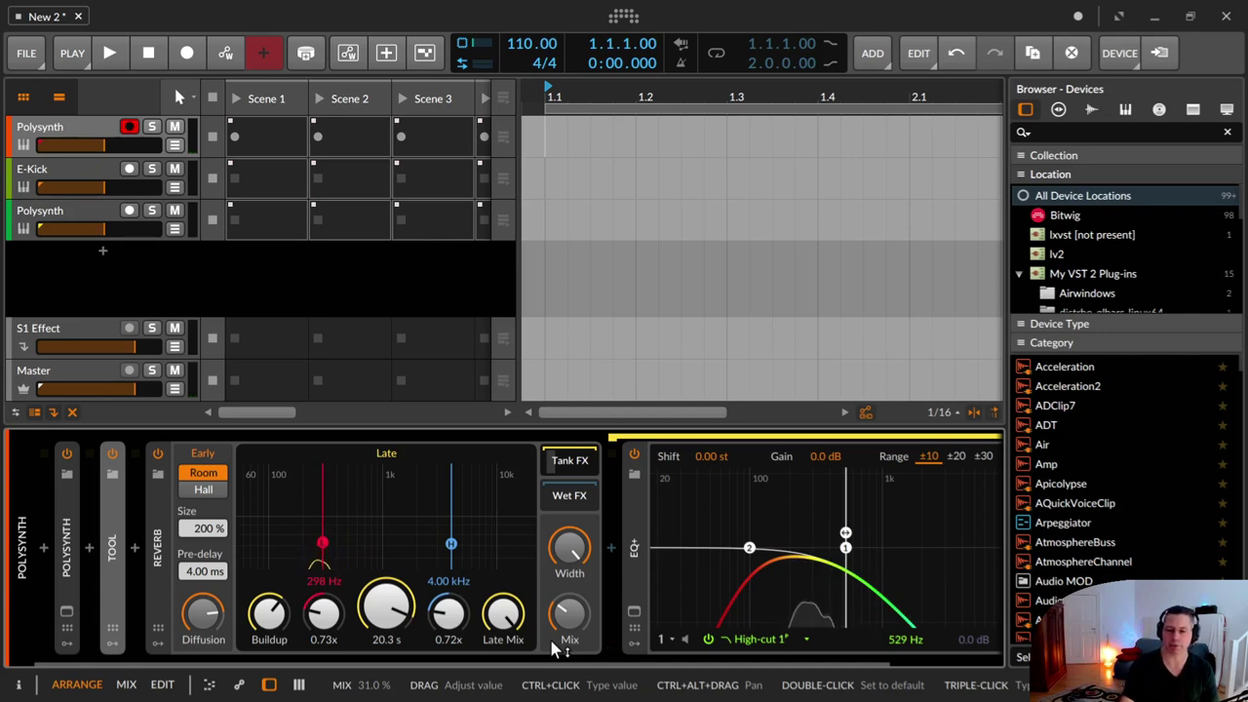
{"action": "key", "text": "ctrl+z"}
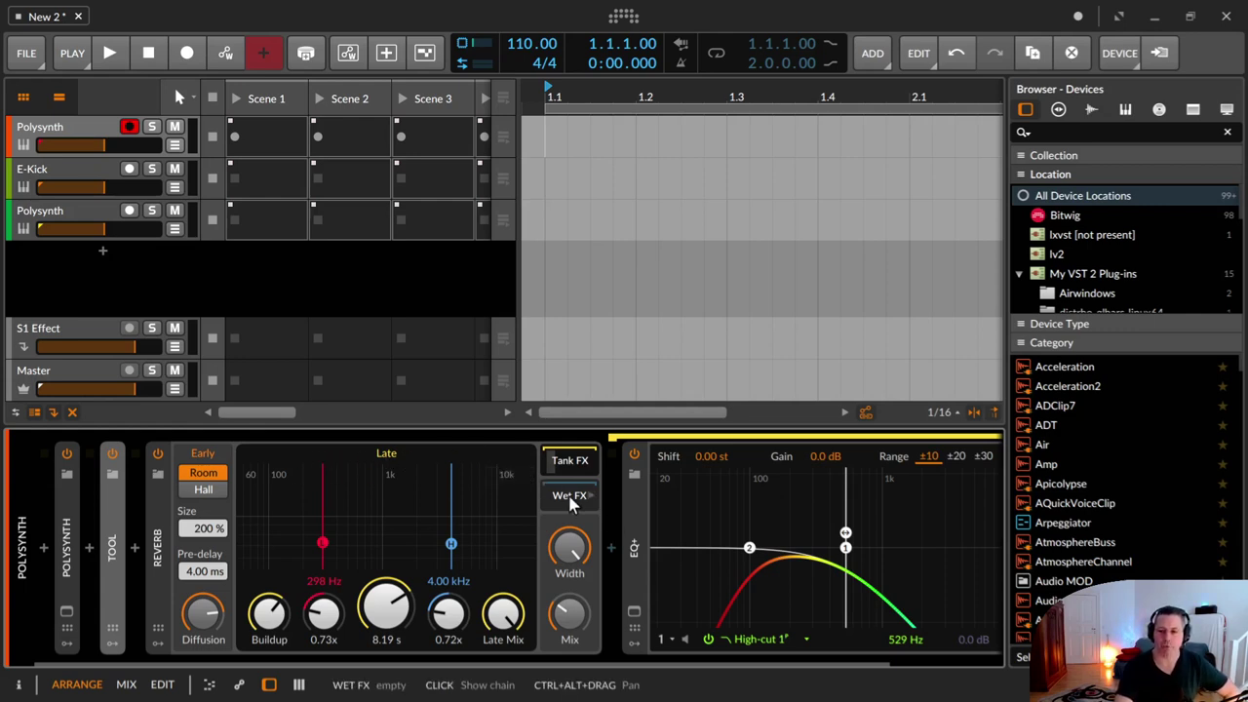
Step: Move the EQ+ from the Reverb's Tank FX chain to its Wet FX chain, also trying to place it after the Reverb
{"action": "left_click_drag", "start_coordinate": [634, 511], "coordinate": [573, 501]}
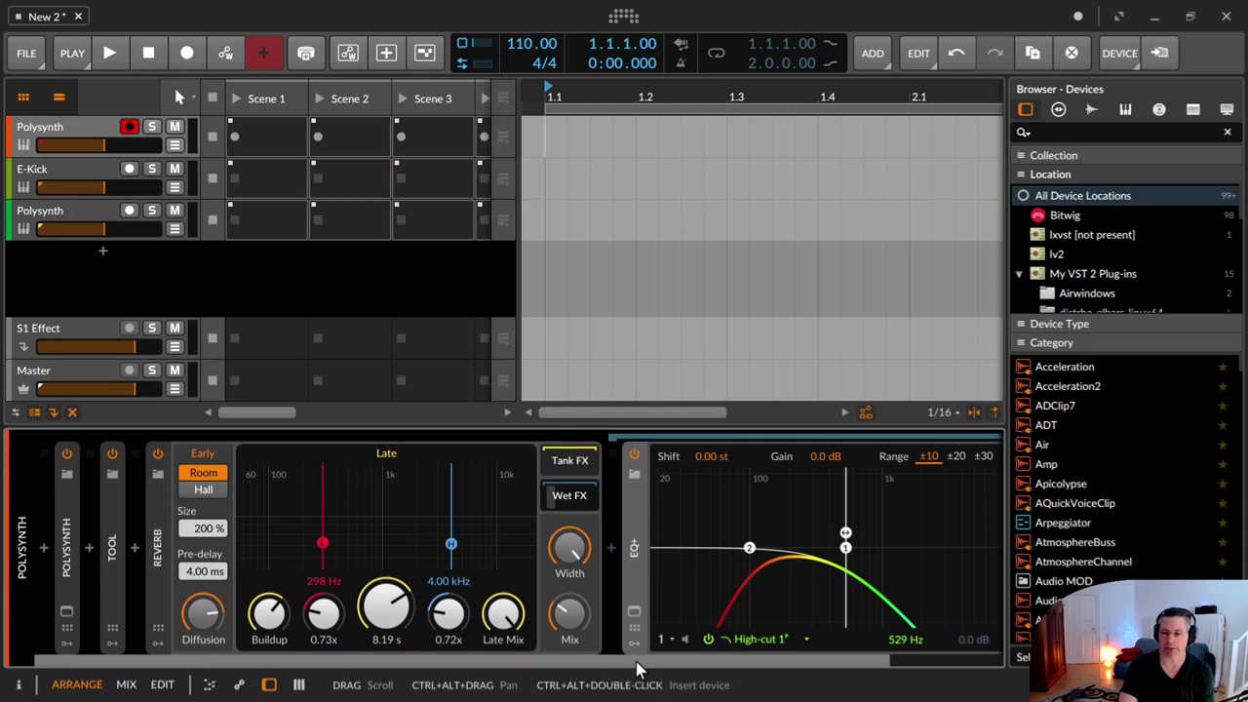
{"action": "scroll", "coordinate": [877, 649], "scroll_direction": "right", "scroll_amount": 3}
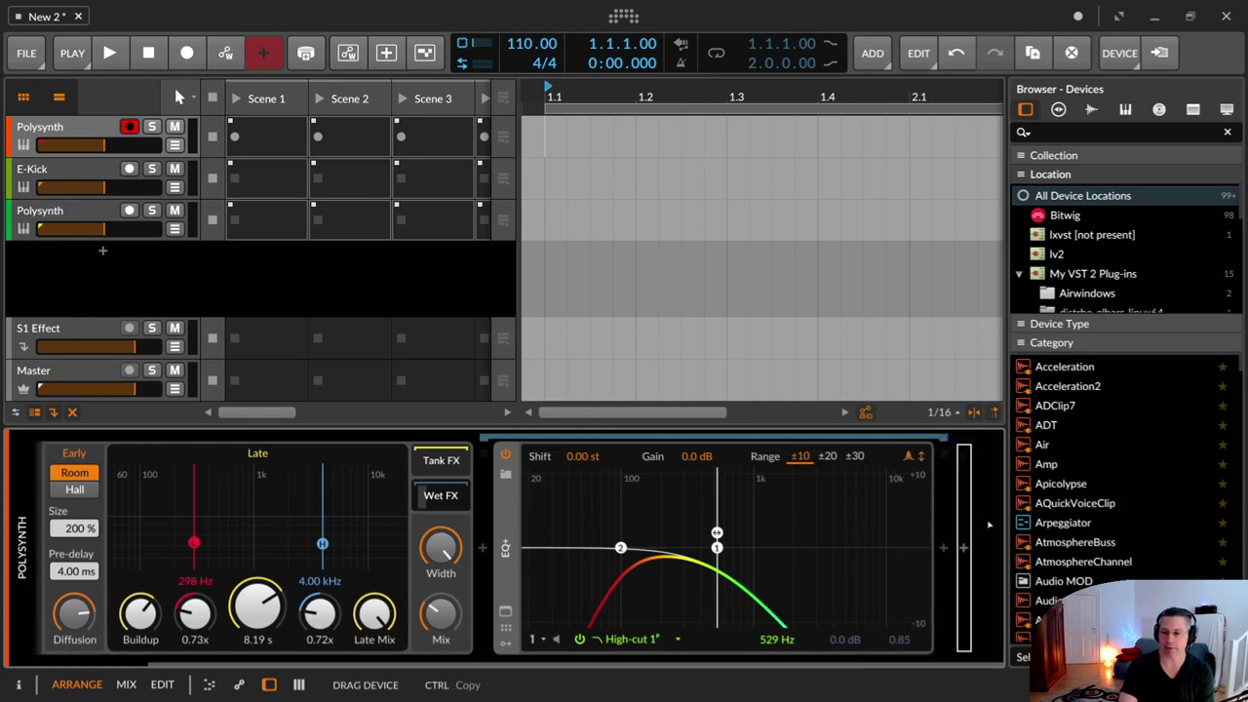
{"action": "left_click_drag", "start_coordinate": [988, 524], "coordinate": [984, 524]}
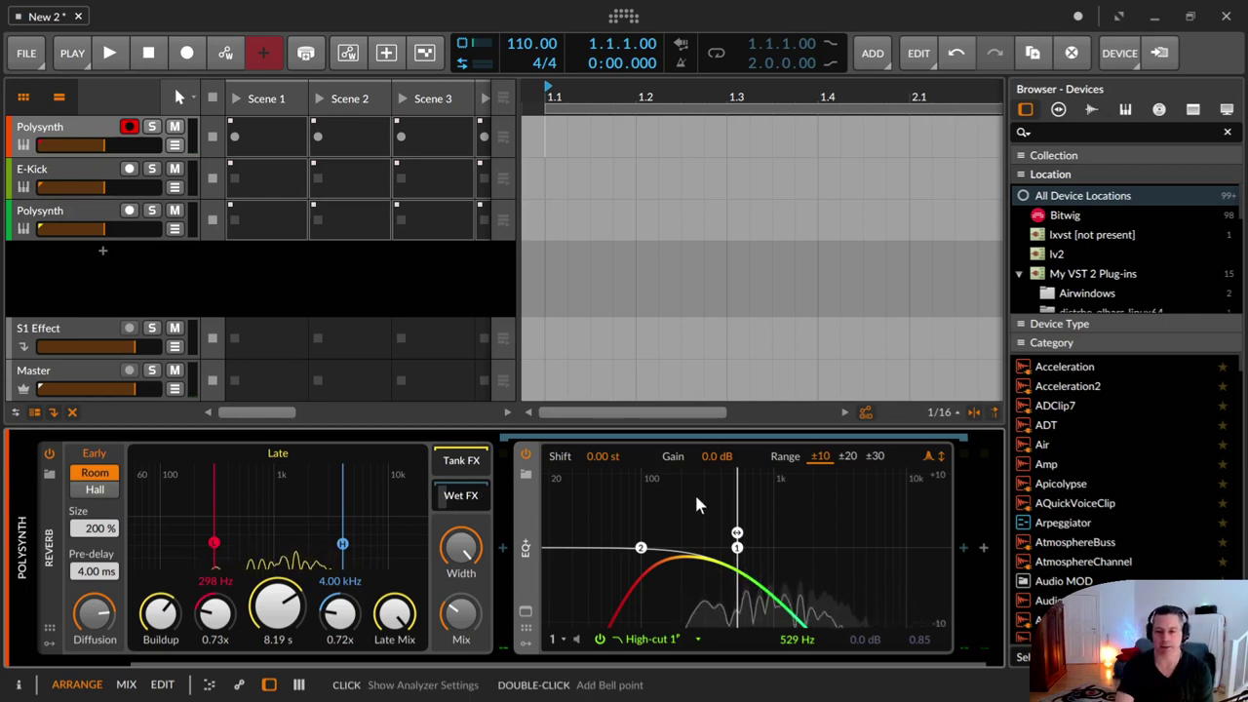
{"action": "left_click_drag", "start_coordinate": [532, 528], "coordinate": [562, 497]}
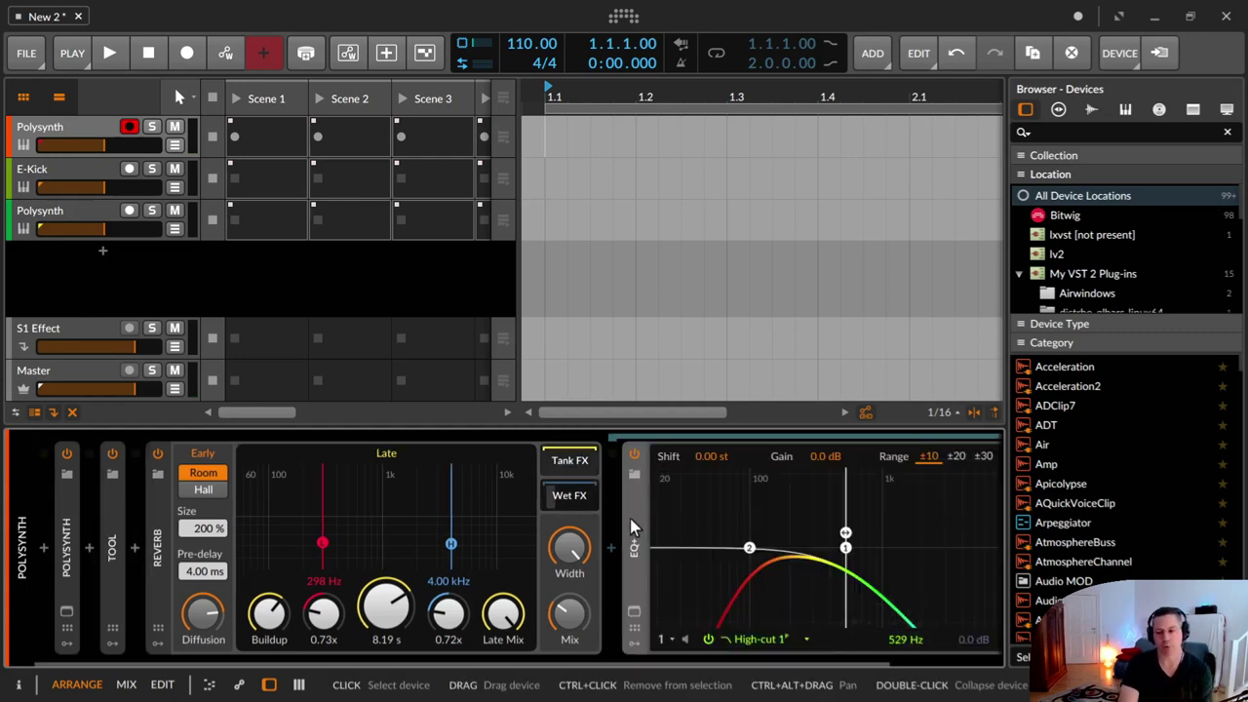
{"action": "left_click_drag", "start_coordinate": [533, 666], "coordinate": [587, 665]}
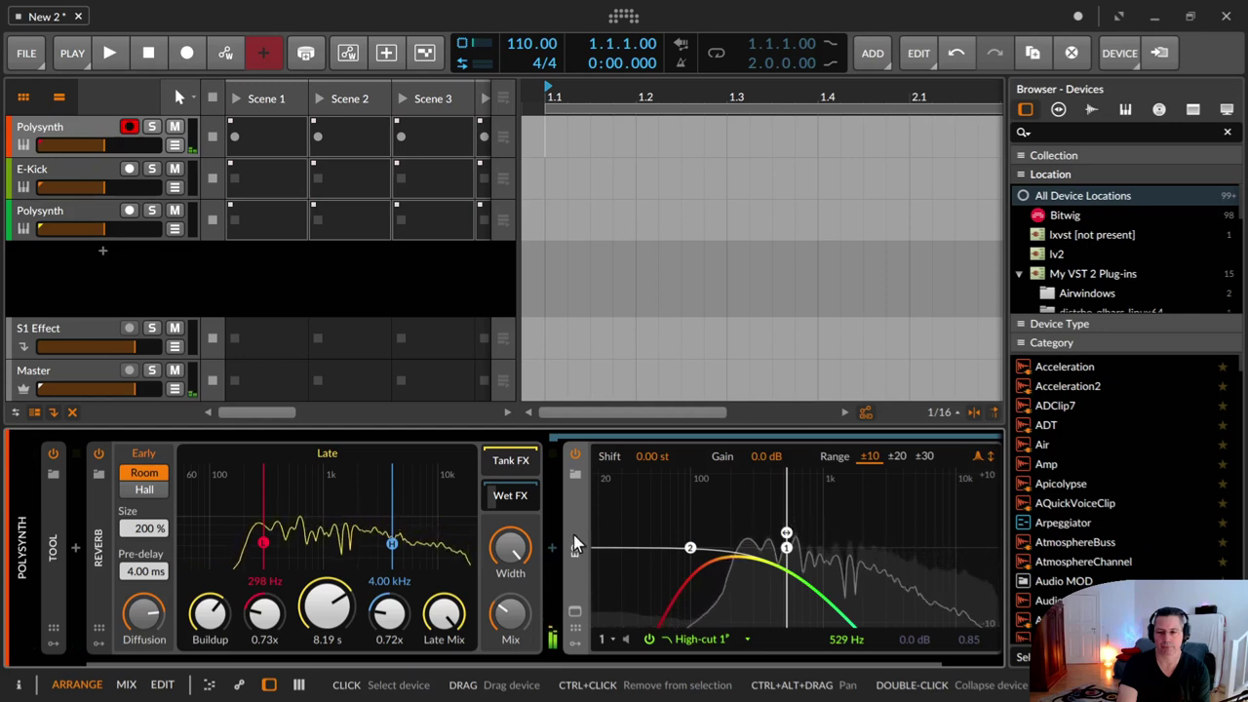
Step: Move the EQ+ back to the Reverb's Tank FX chain and show that chain
{"action": "left_click_drag", "start_coordinate": [574, 536], "coordinate": [517, 473]}
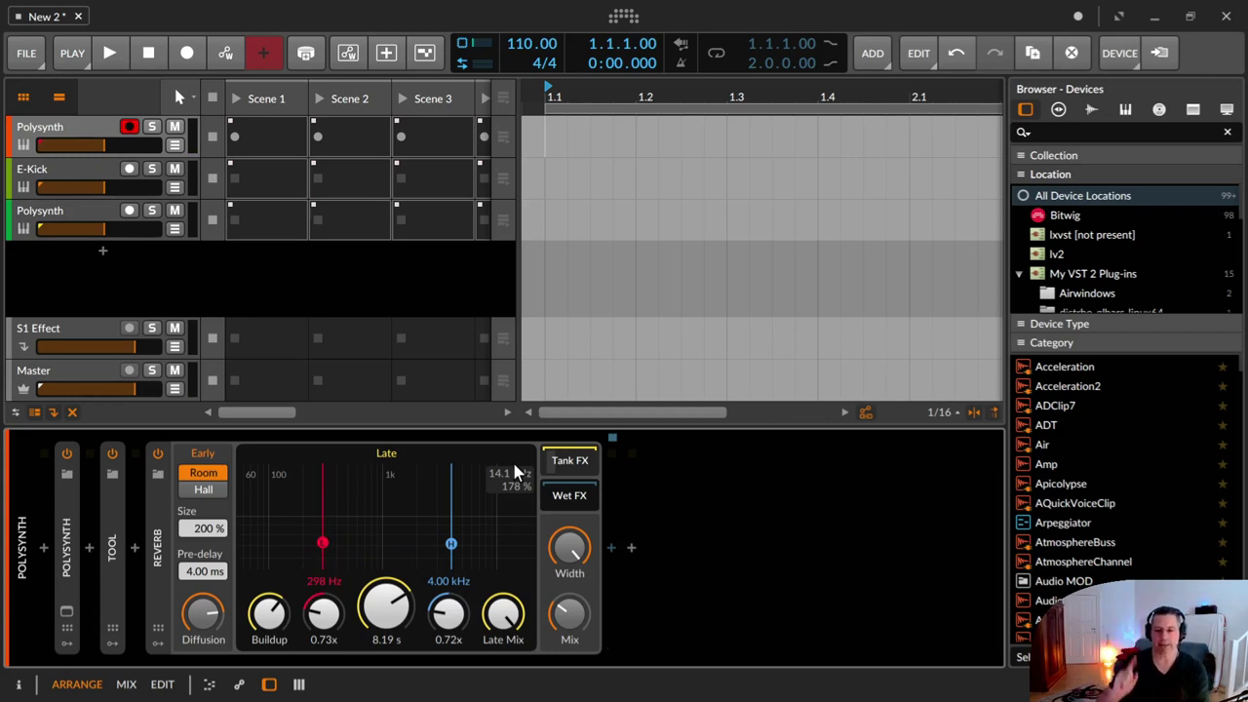
{"action": "left_click", "coordinate": [562, 463]}
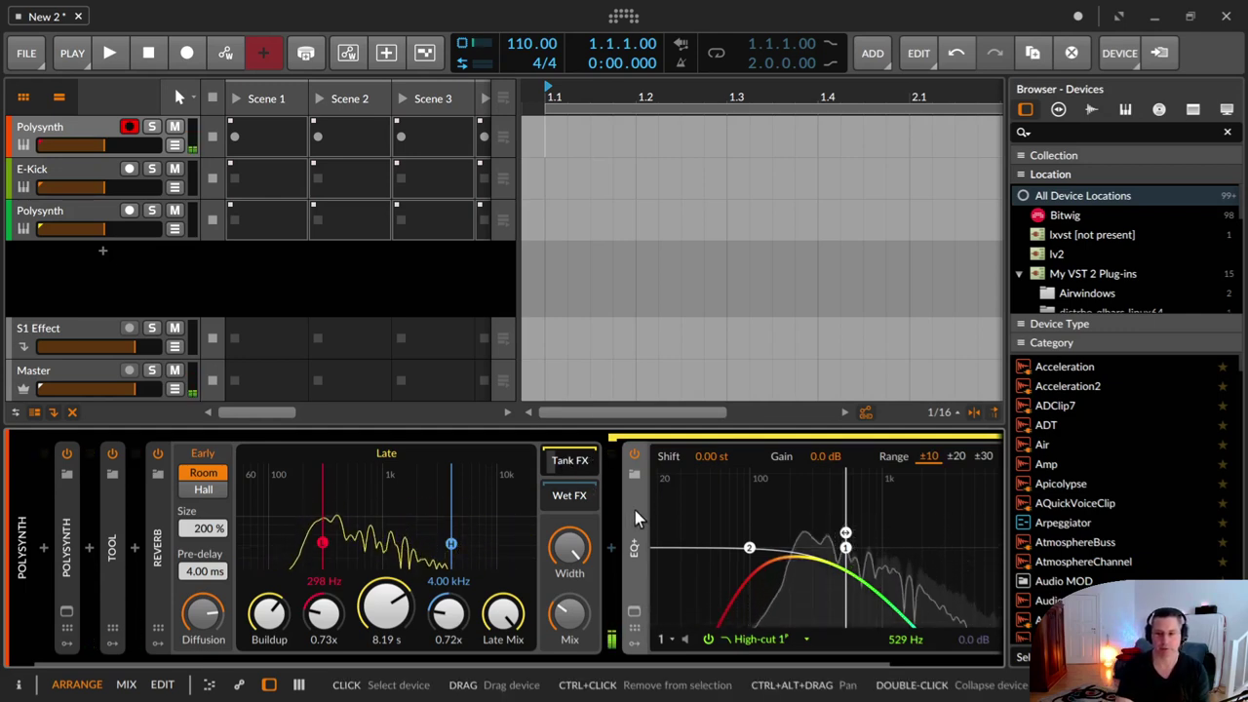
Step: Compare the EQ+ enabled and bypassed in the Wet FX chain, and return it to the Tank FX chain
{"action": "left_click_drag", "start_coordinate": [631, 509], "coordinate": [581, 495]}
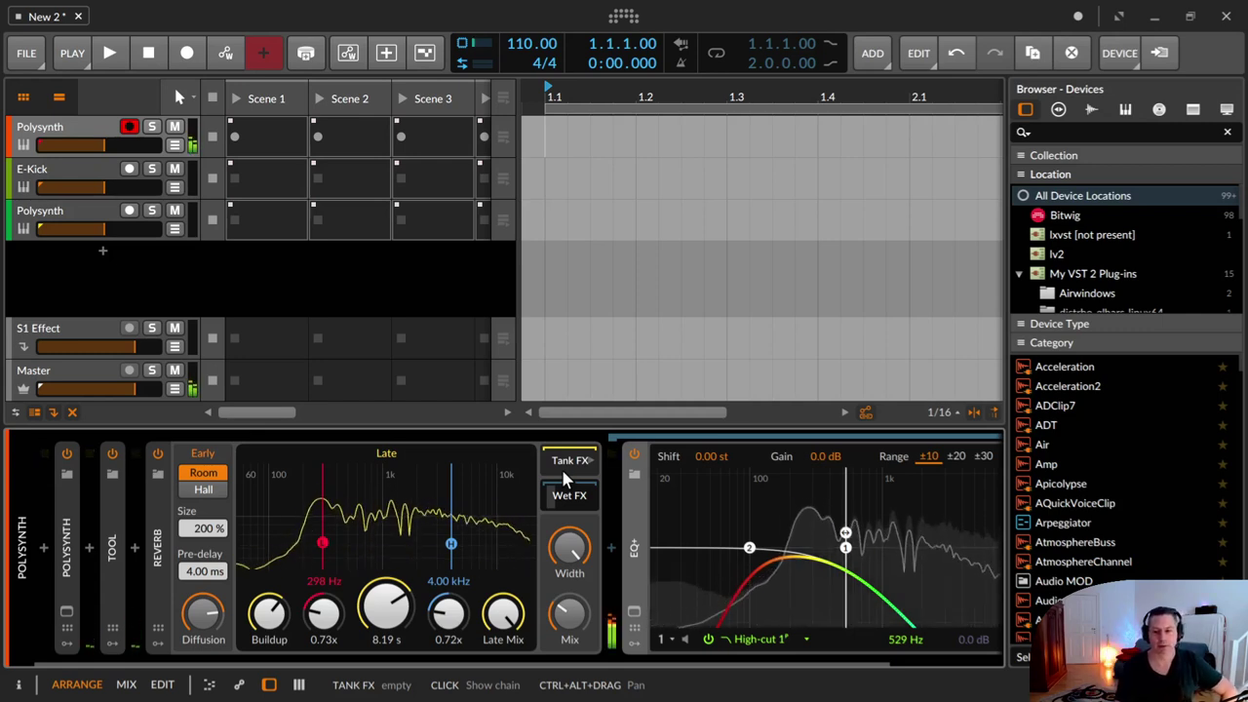
{"action": "left_click", "coordinate": [635, 454]}
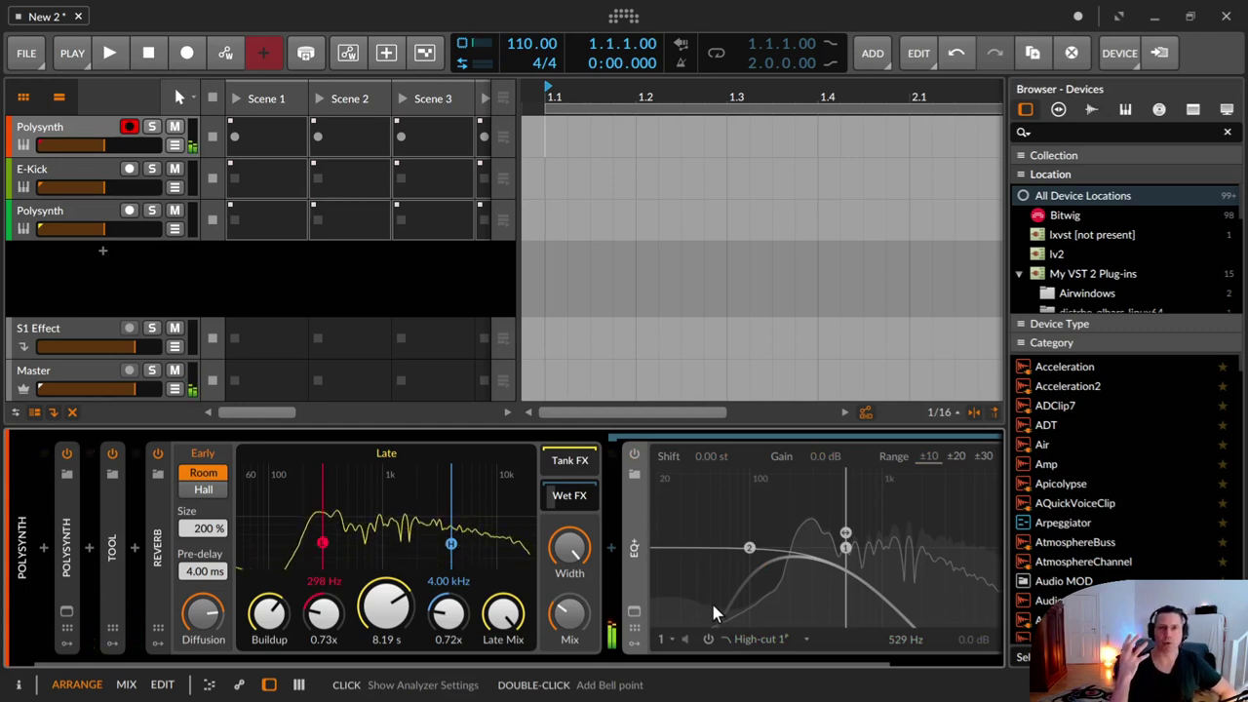
{"action": "left_click", "coordinate": [634, 457]}
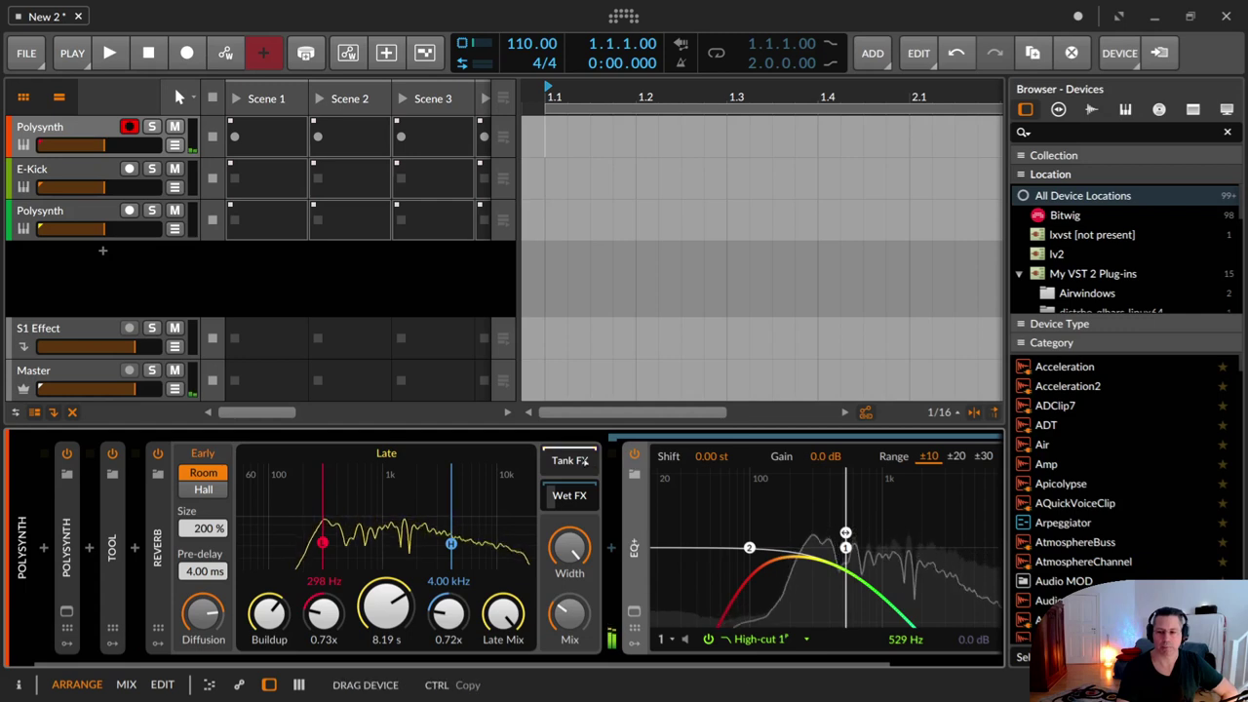
{"action": "left_click_drag", "start_coordinate": [585, 461], "coordinate": [582, 464]}
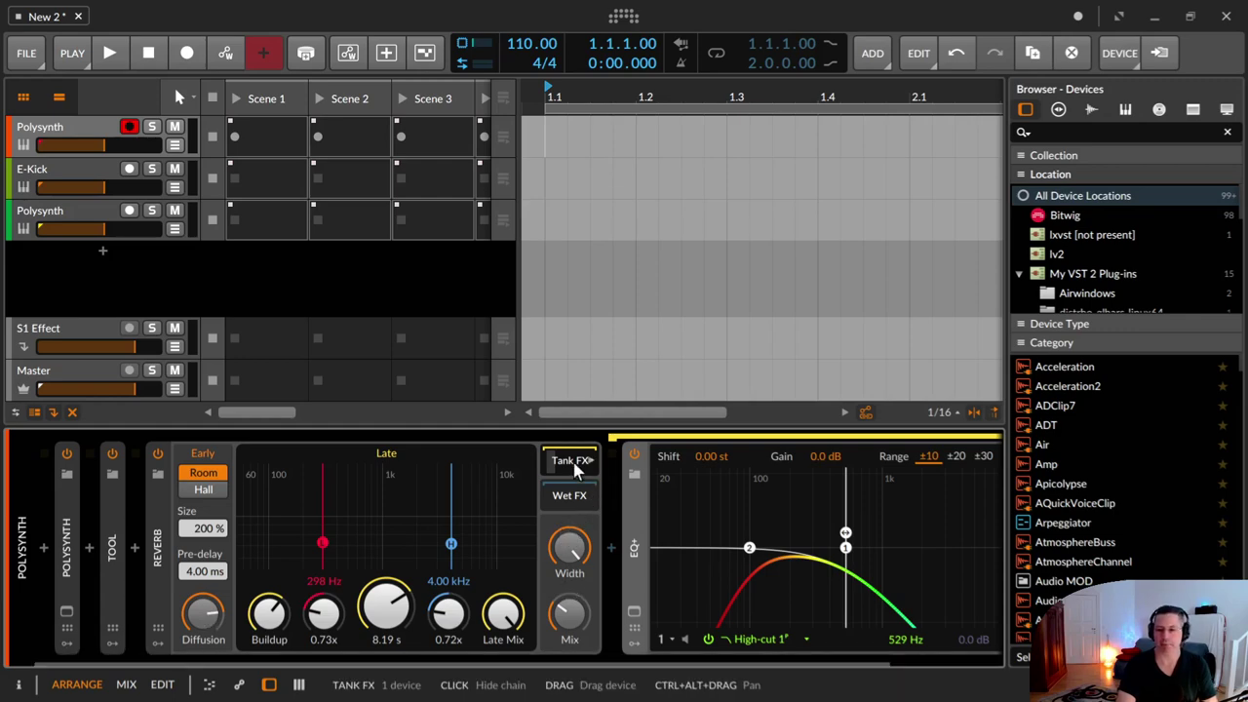
Step: Insert a Delay-2 before the EQ+ in the Reverb's Tank FX chain and bypass the EQ+
{"action": "left_click", "coordinate": [614, 547]}
{"action": "type", "text": "del"}
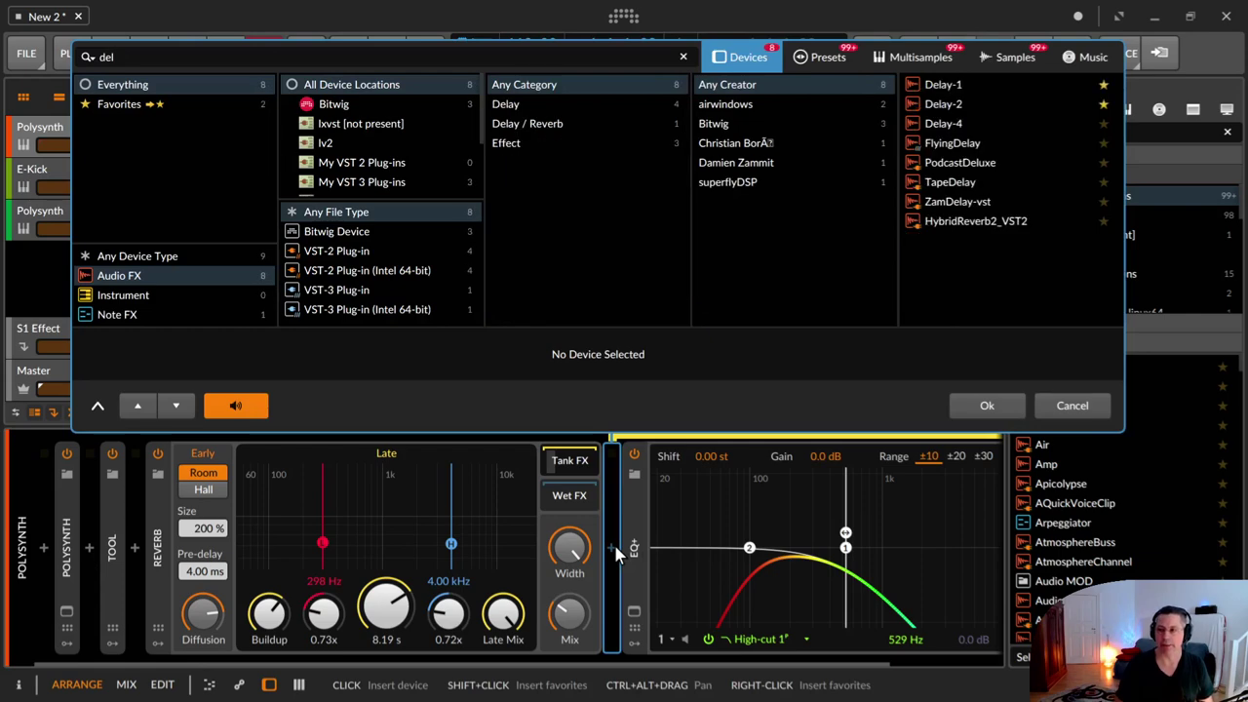
{"action": "key", "text": "Down"}
{"action": "key", "text": "Down"}
{"action": "key", "text": "Return"}
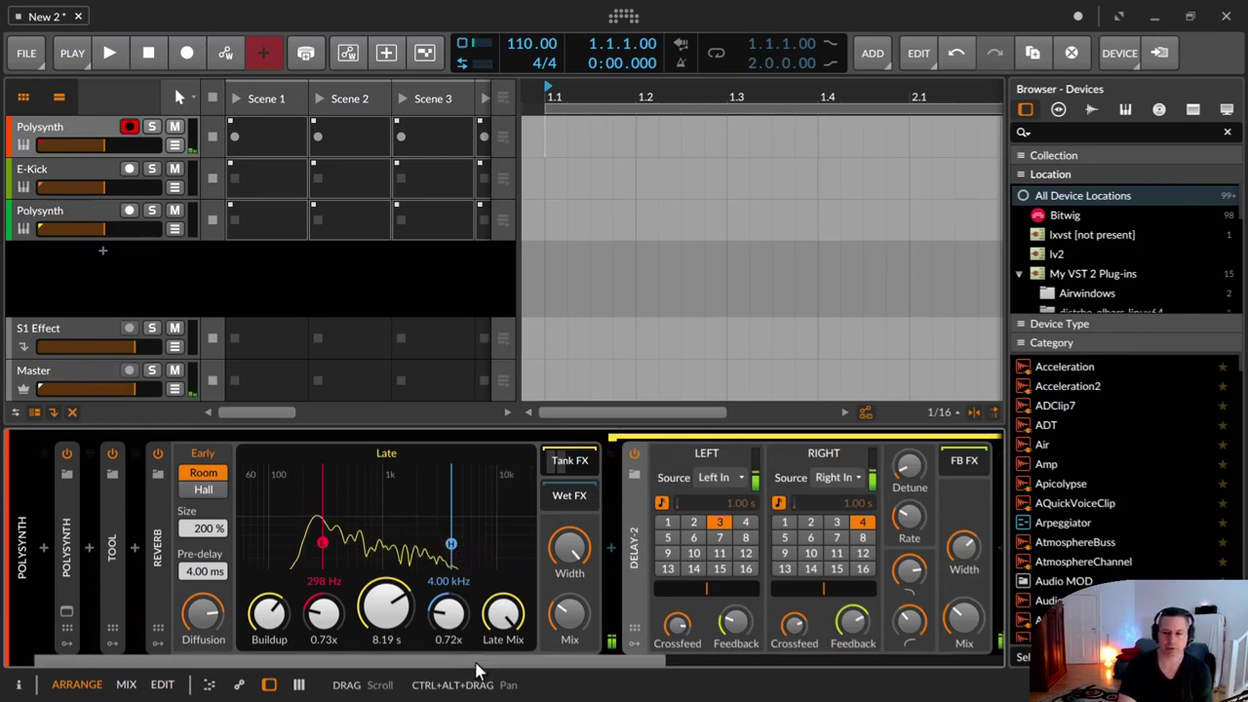
{"action": "left_click_drag", "start_coordinate": [476, 664], "coordinate": [829, 648]}
{"action": "left_click", "coordinate": [507, 453]}
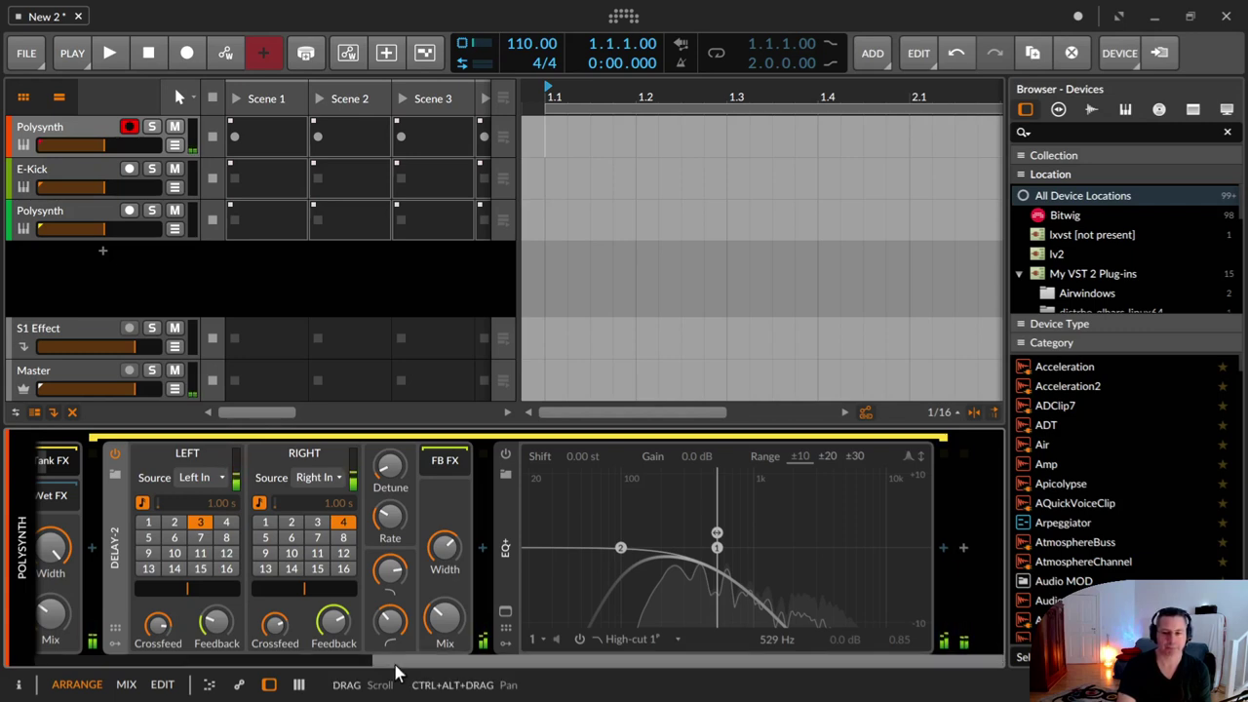
Step: Switch the Delay-2 in the Tank FX chain off and on again to compare the reverb tail
{"action": "scroll", "coordinate": [400, 669], "scroll_direction": "left", "scroll_amount": 4}
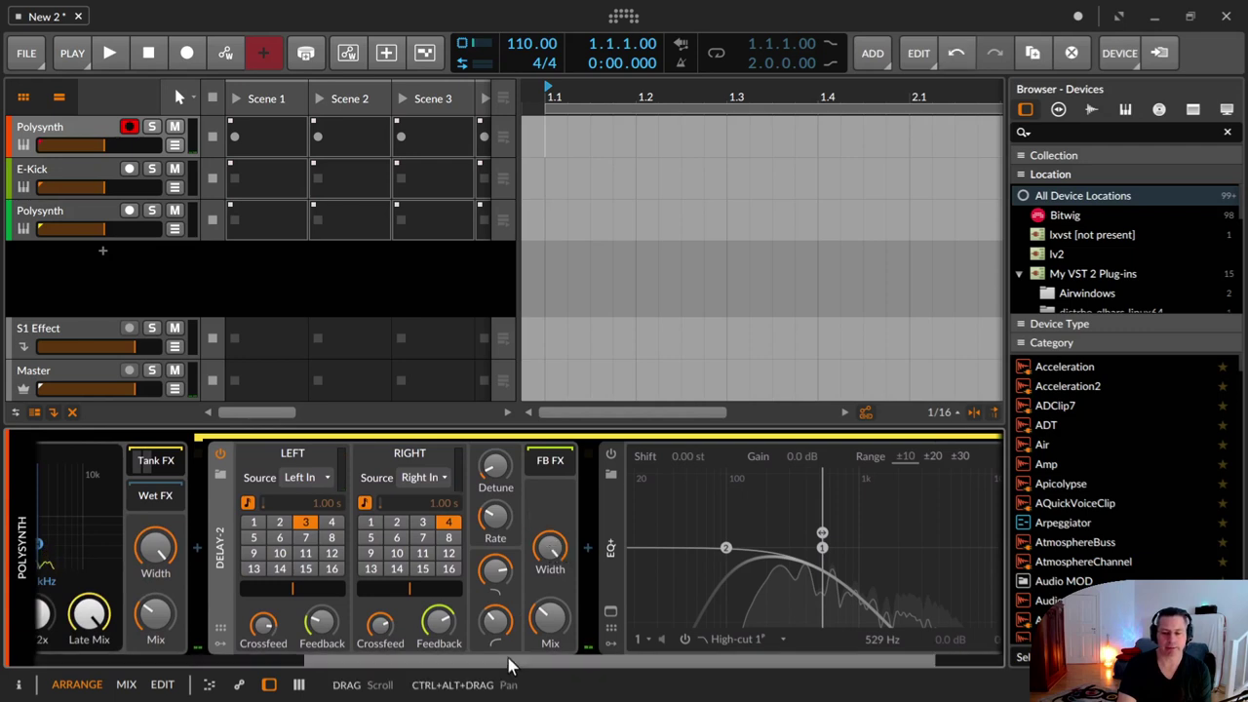
{"action": "left_click_drag", "start_coordinate": [506, 656], "coordinate": [434, 671]}
{"action": "scroll", "coordinate": [396, 669], "scroll_direction": "left", "scroll_amount": 1}
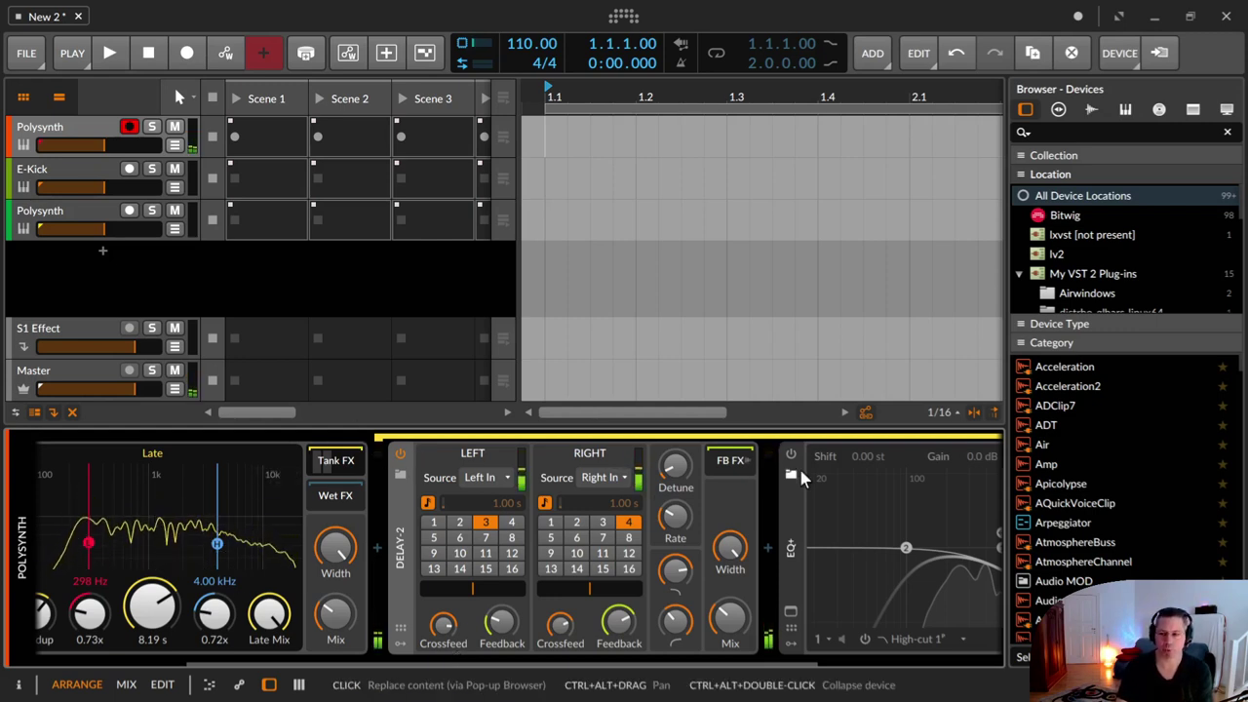
{"action": "left_click", "coordinate": [401, 455]}
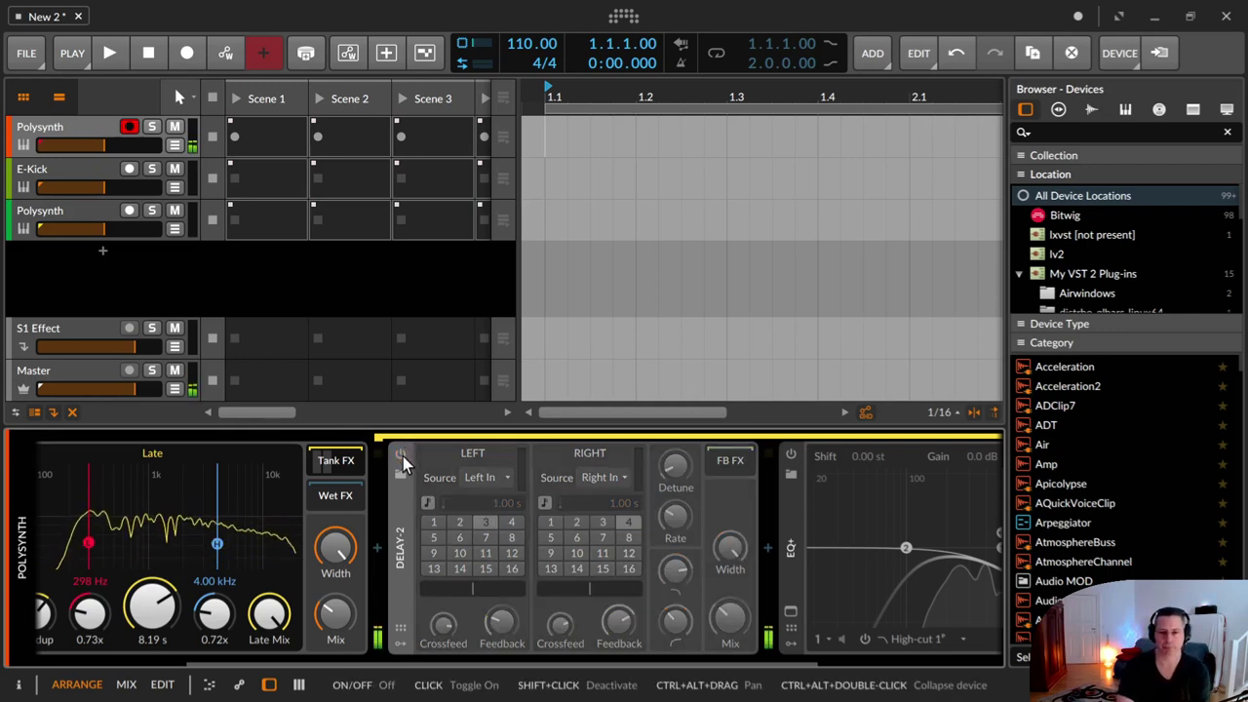
{"action": "left_click", "coordinate": [402, 456]}
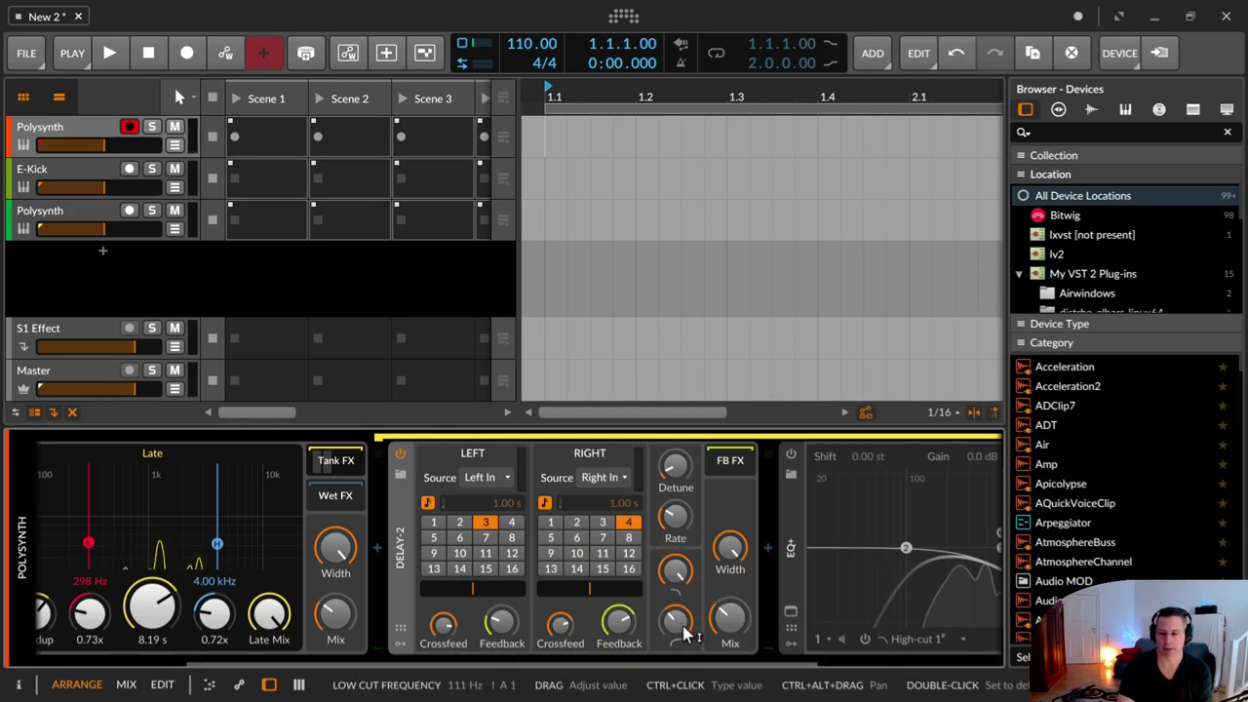
Step: Adjust the Delay-2's filter cutoff and compare the tail with the delay on and off, leaving it bypassed
{"action": "left_click_drag", "start_coordinate": [678, 575], "coordinate": [678, 597]}
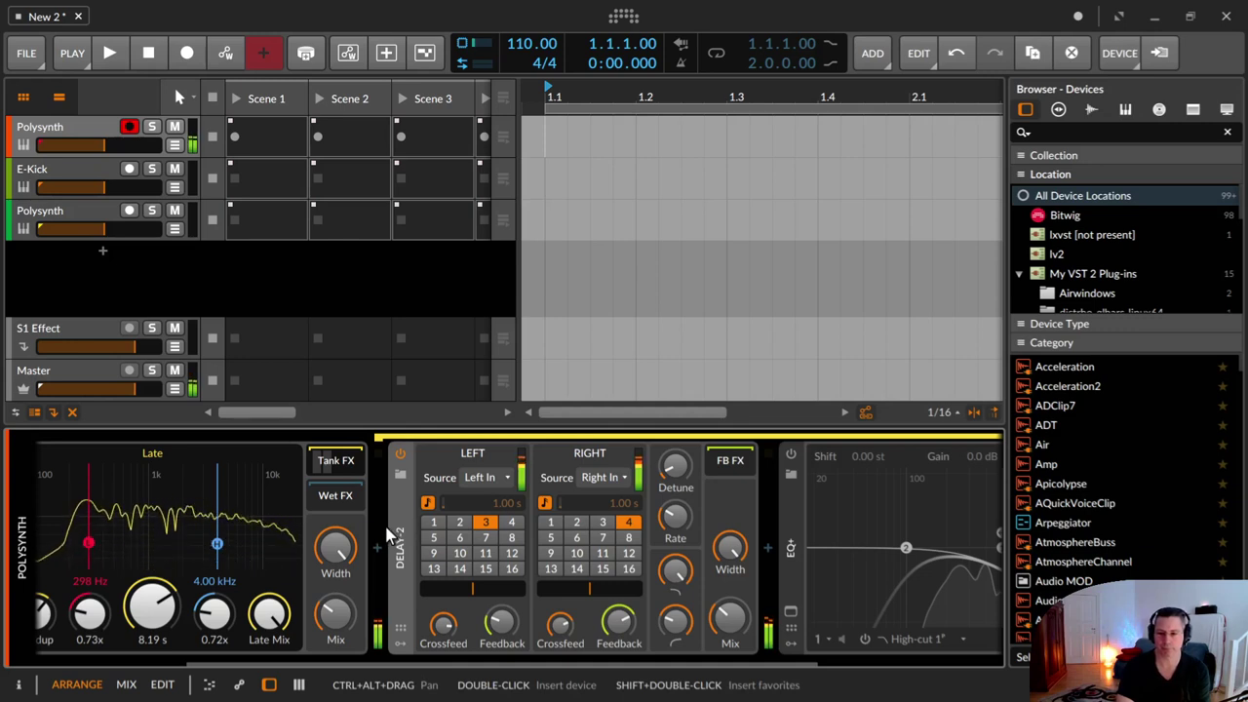
{"action": "left_click", "coordinate": [401, 456]}
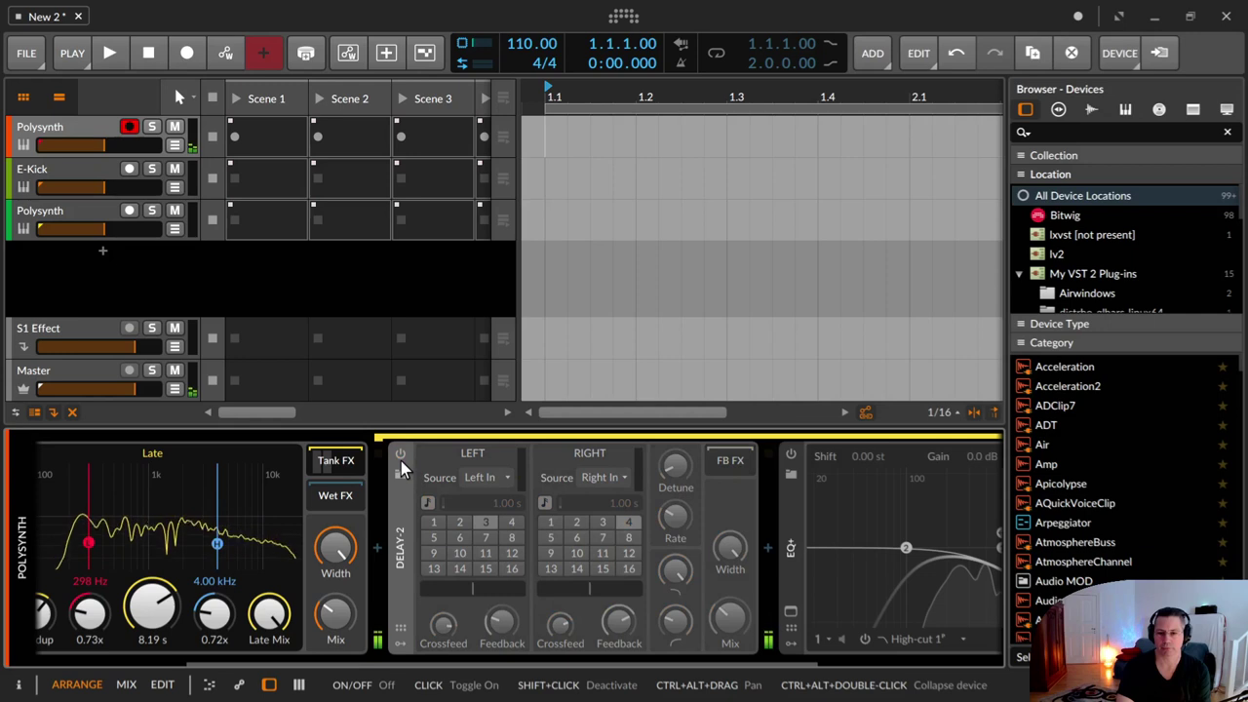
{"action": "left_click", "coordinate": [399, 460]}
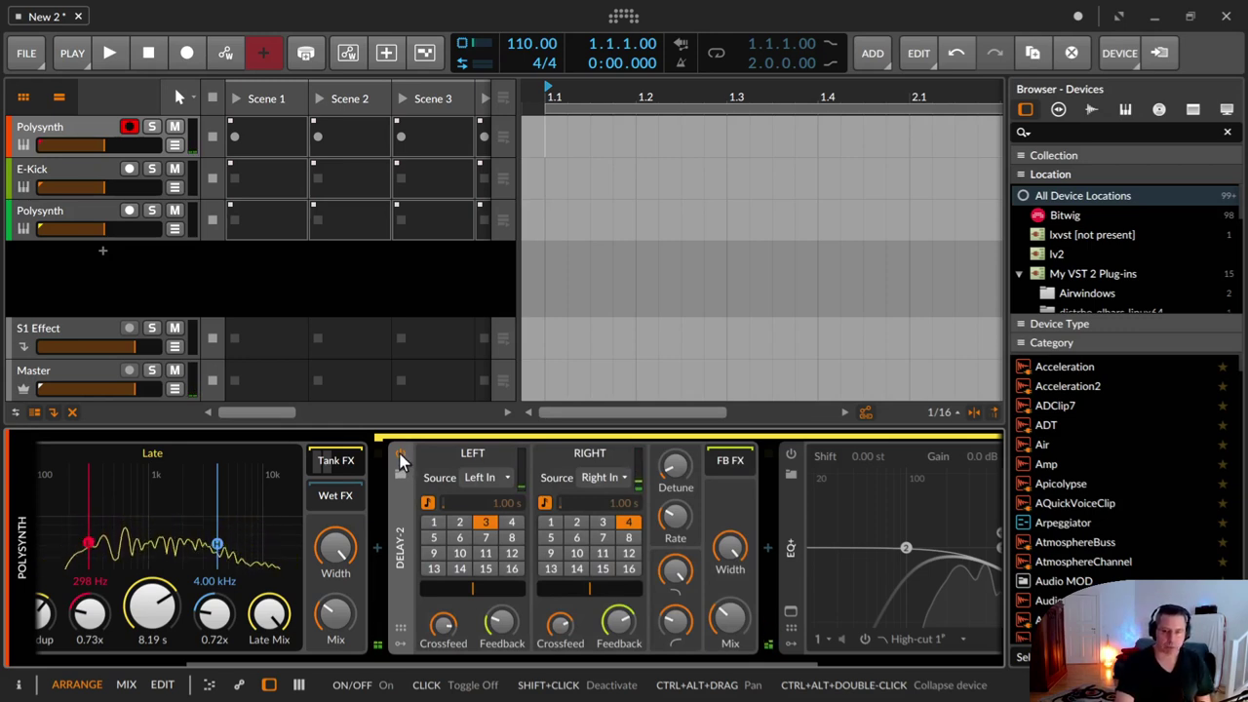
{"action": "left_click", "coordinate": [399, 457]}
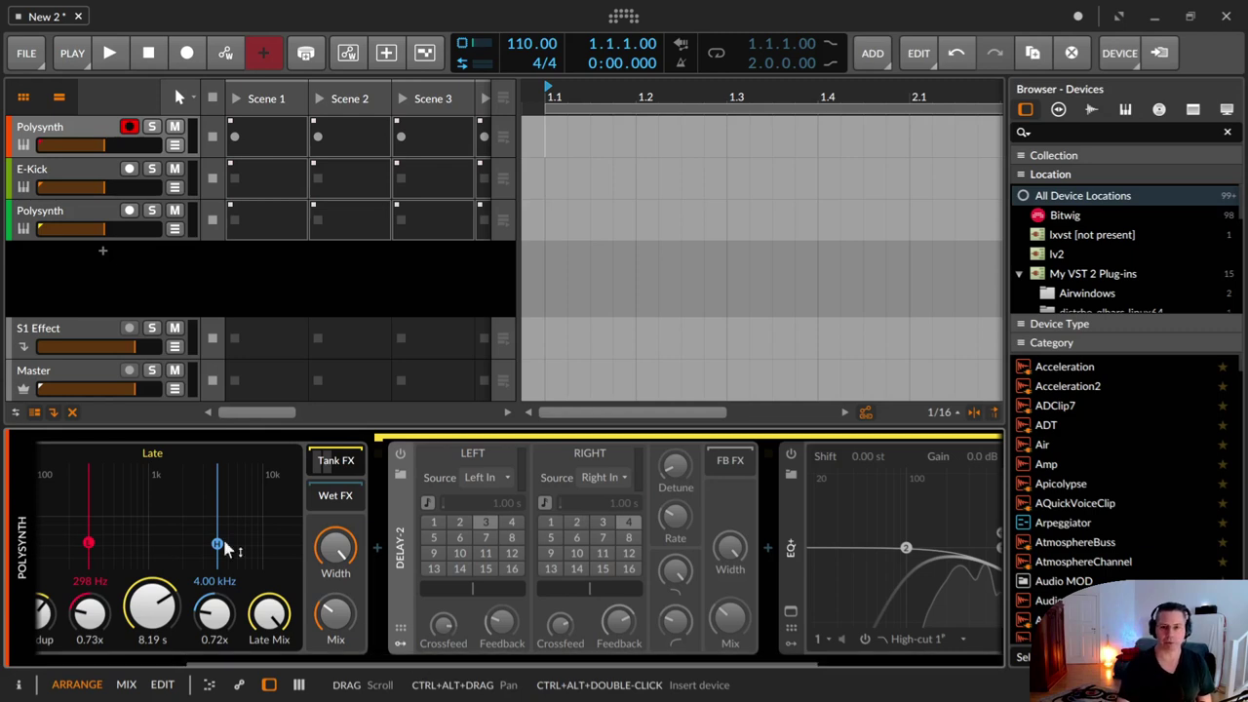
Step: With the Reverb bypassed, shorten the Polysynth's AEG release, set oscillator 1 to 6 unison voices after trying 1, and collapse the device
{"action": "scroll", "coordinate": [255, 668], "scroll_direction": "up", "scroll_amount": 3}
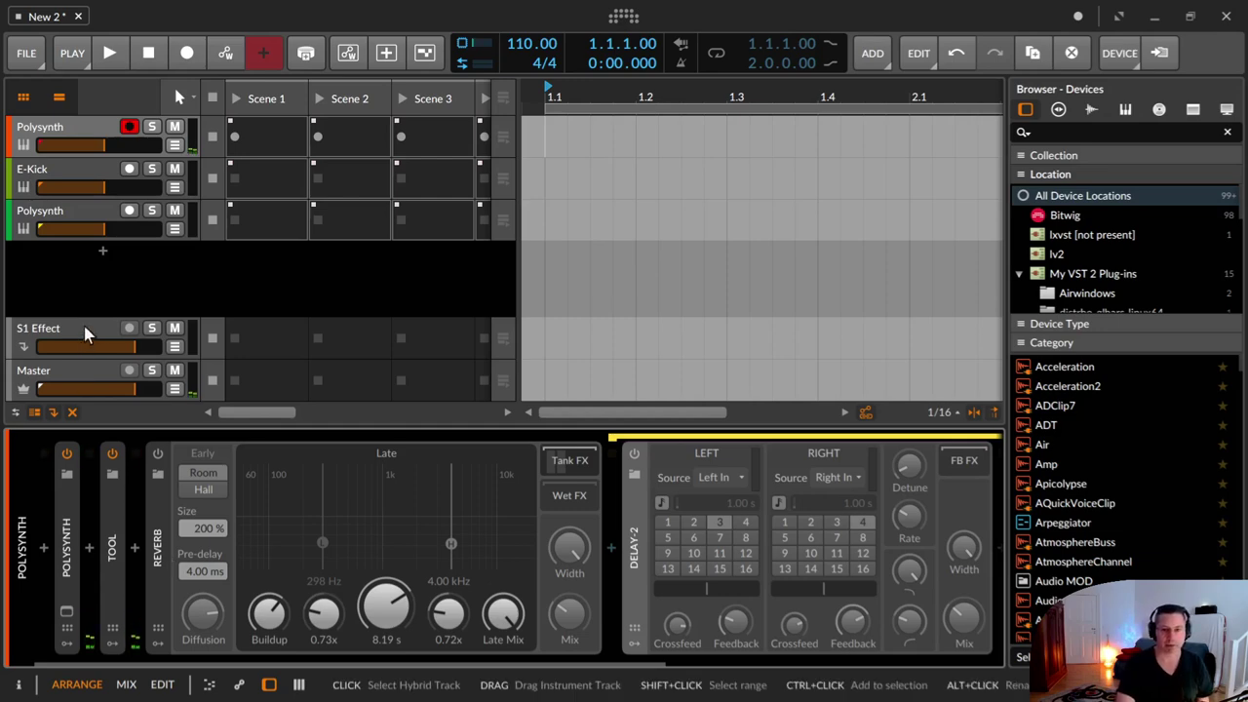
{"action": "left_click", "coordinate": [70, 520]}
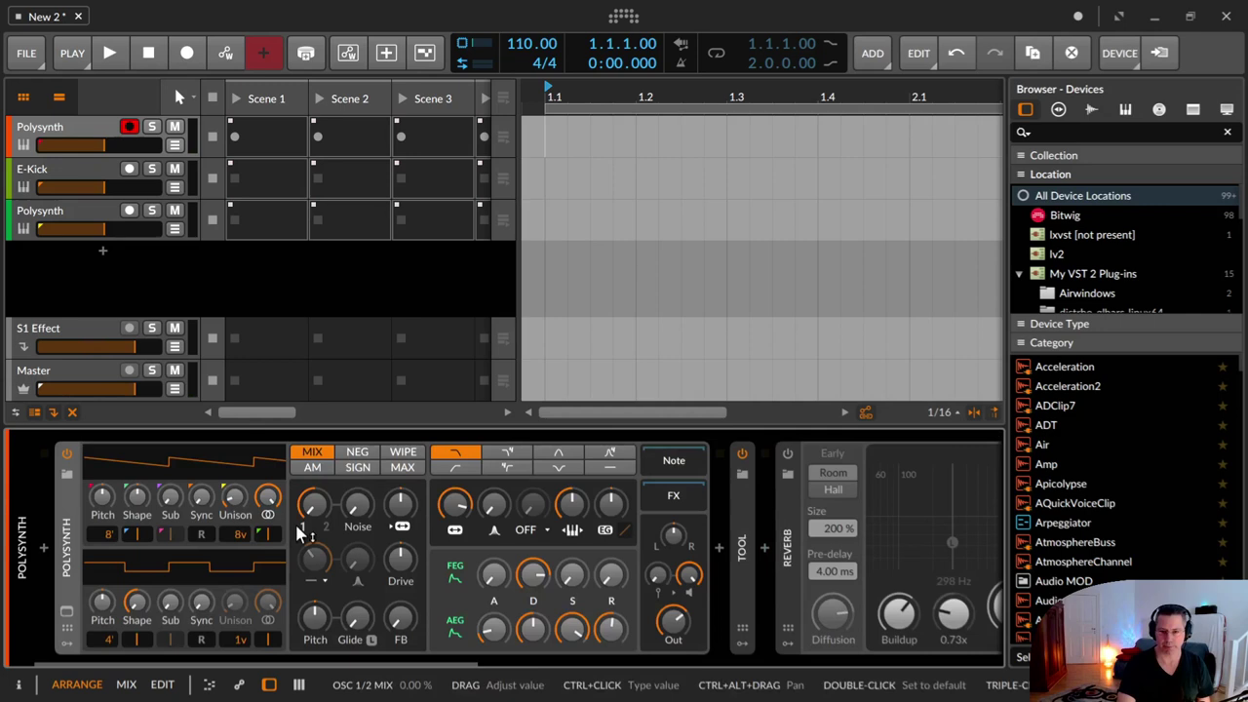
{"action": "double_click", "coordinate": [239, 542]}
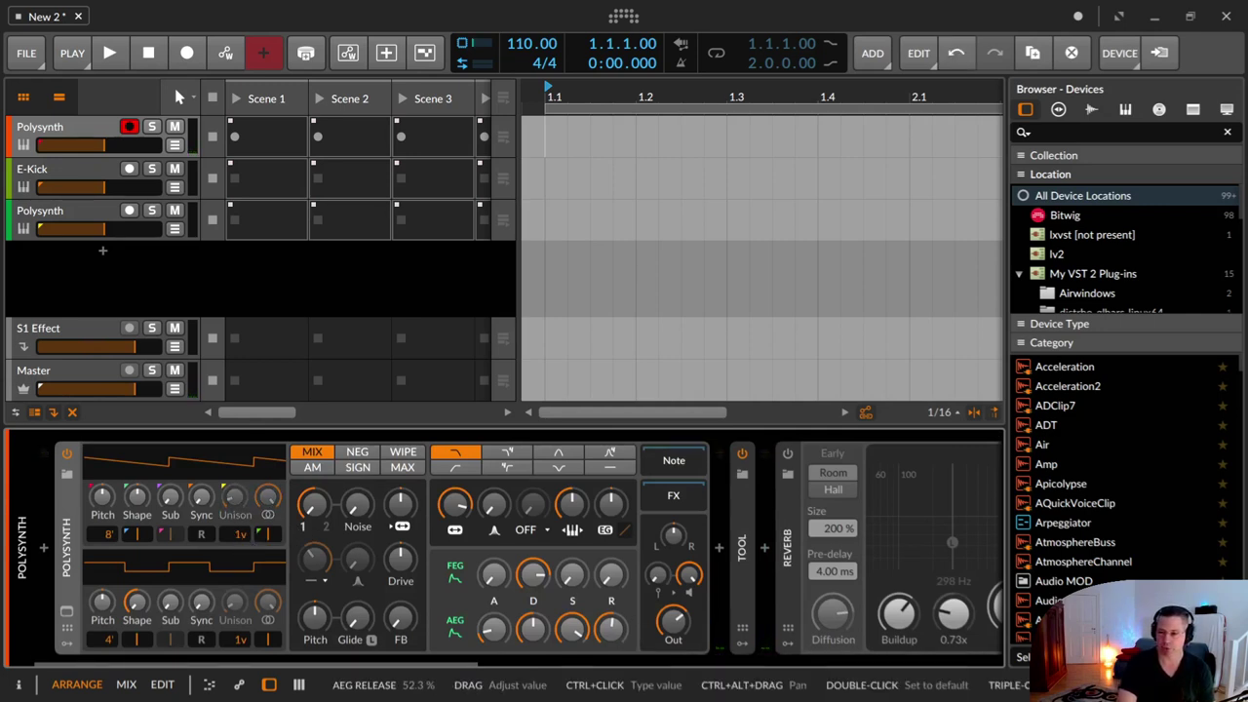
{"action": "left_click_drag", "start_coordinate": [611, 629], "coordinate": [611, 663]}
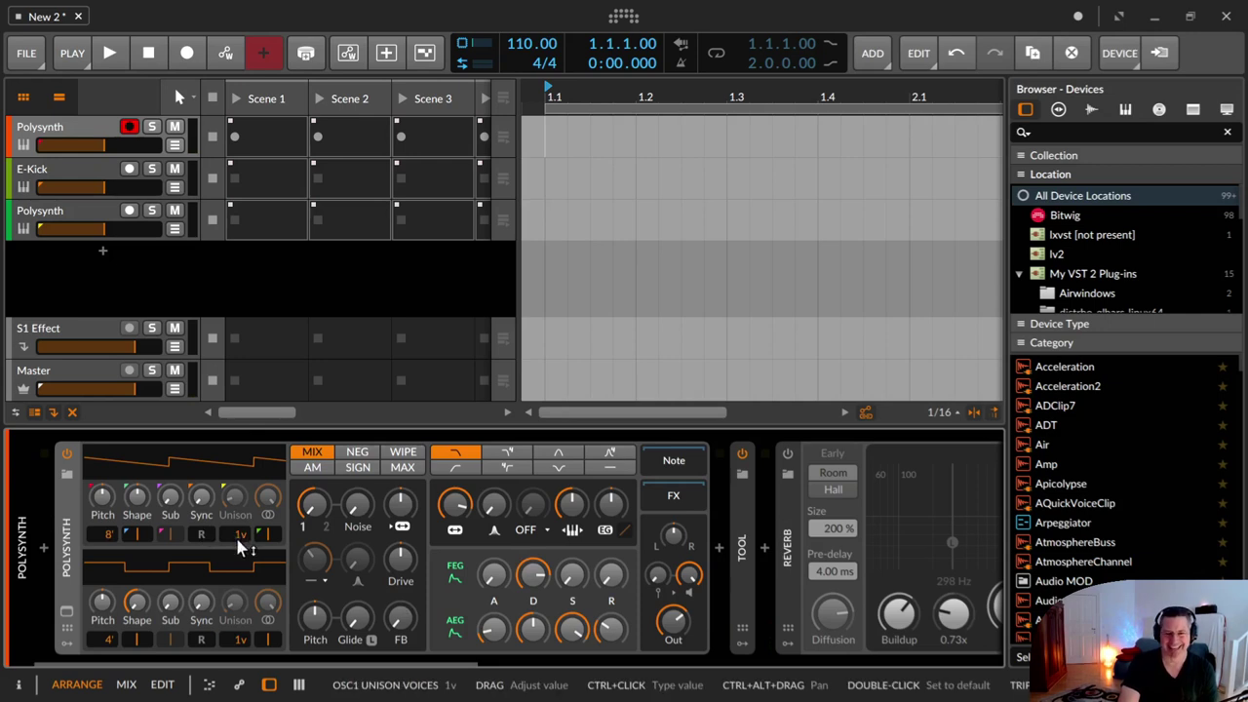
{"action": "left_click_drag", "start_coordinate": [239, 548], "coordinate": [239, 517]}
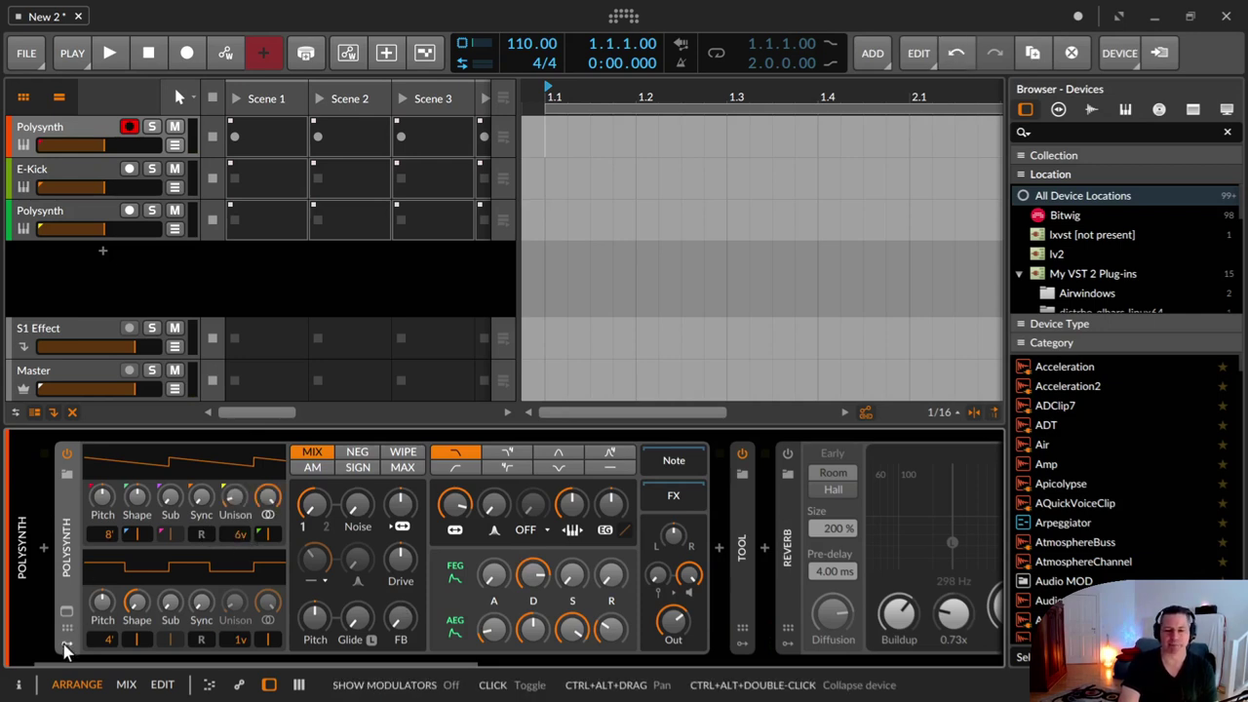
{"action": "double_click", "coordinate": [63, 570]}
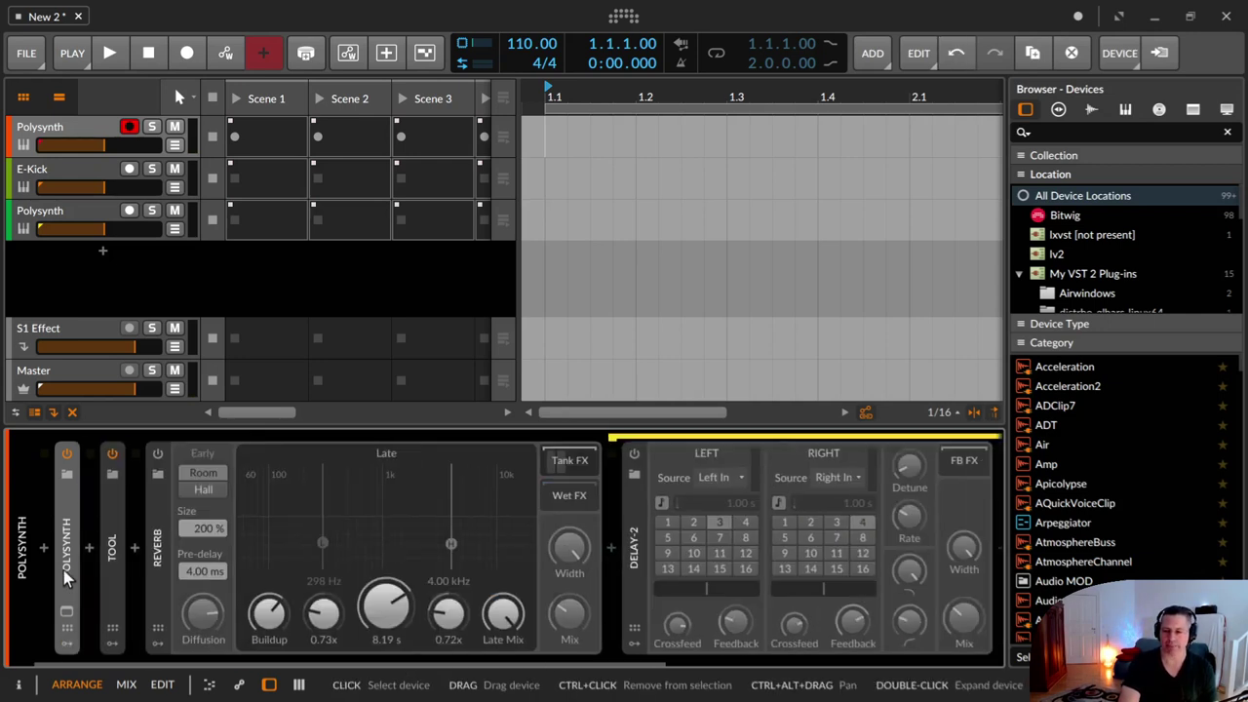
Step: Enable the Reverb and compare its tail with the Delay-2 switched on and bypassed again
{"action": "left_click", "coordinate": [158, 453]}
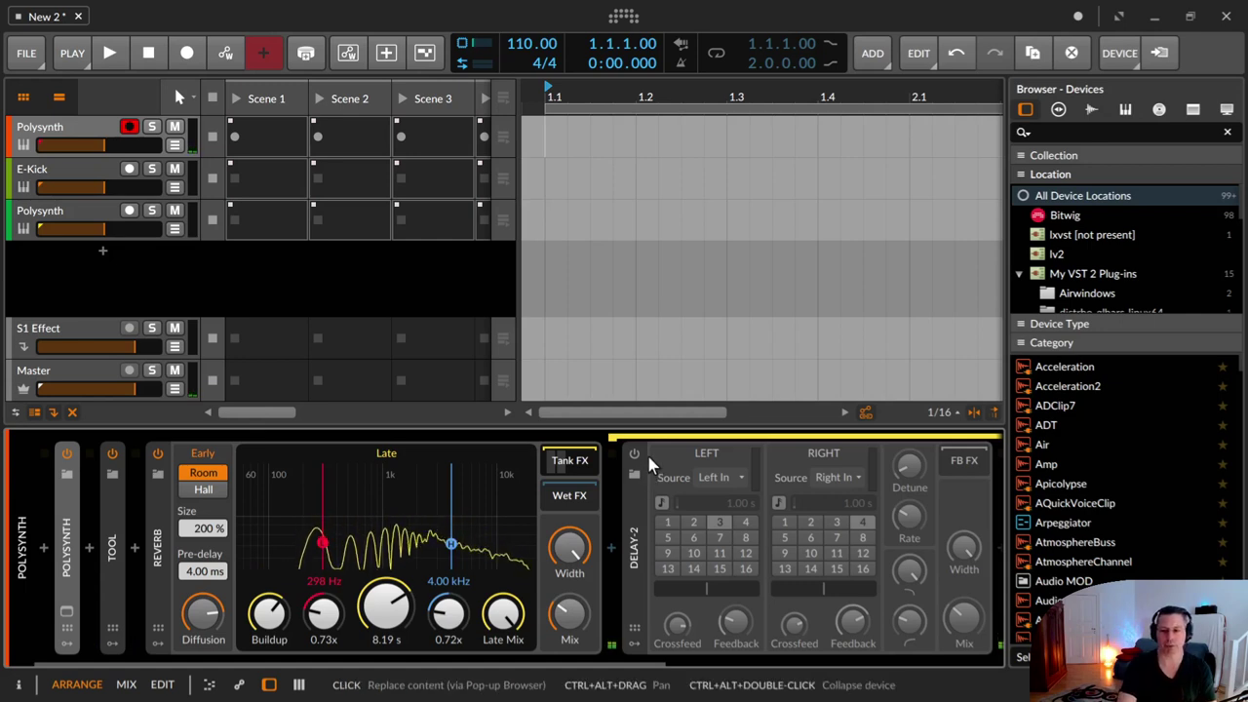
{"action": "left_click", "coordinate": [634, 453]}
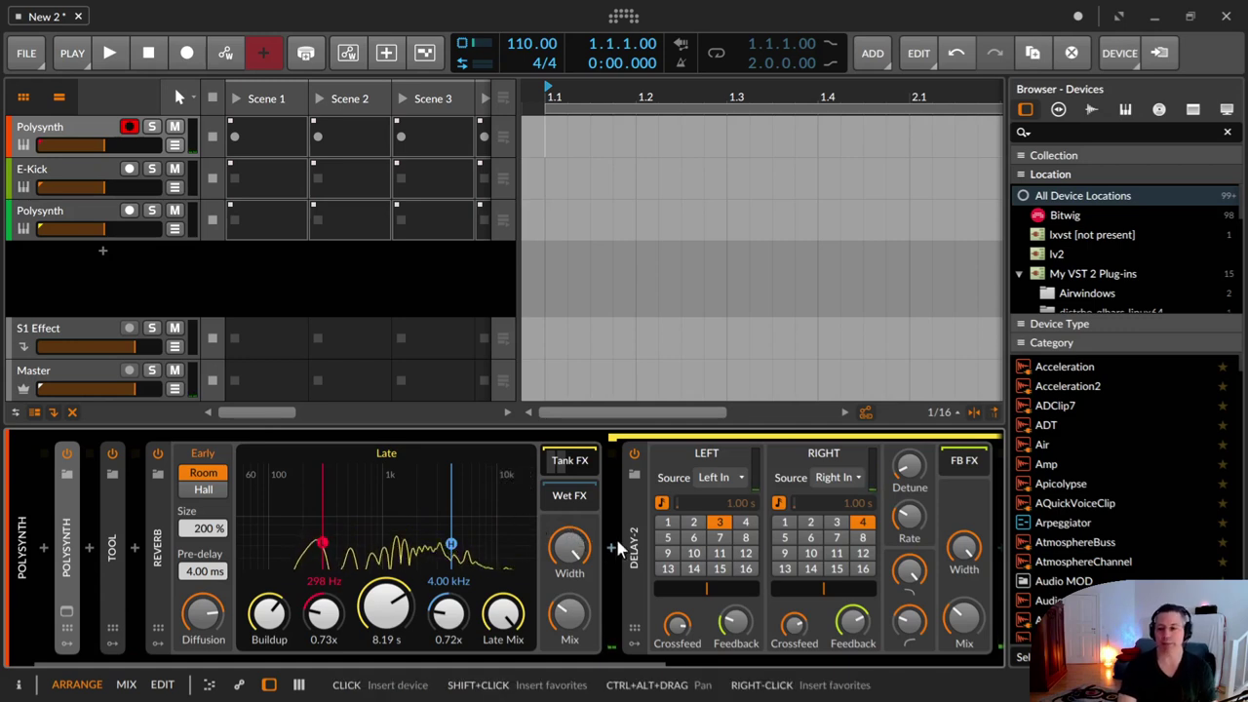
{"action": "left_click", "coordinate": [635, 455]}
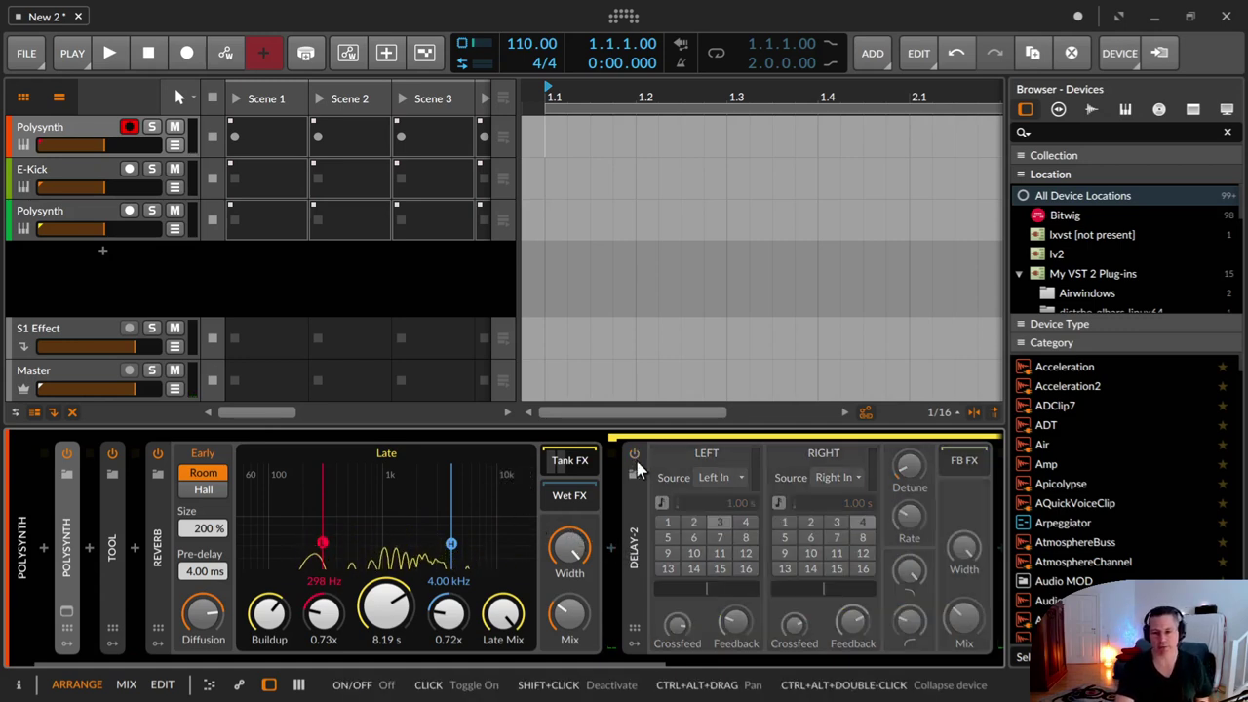
Step: Insert a Chorus device at the start of the Reverb's Tank FX chain, ahead of the Delay-2
{"action": "left_click_drag", "start_coordinate": [575, 663], "coordinate": [711, 657]}
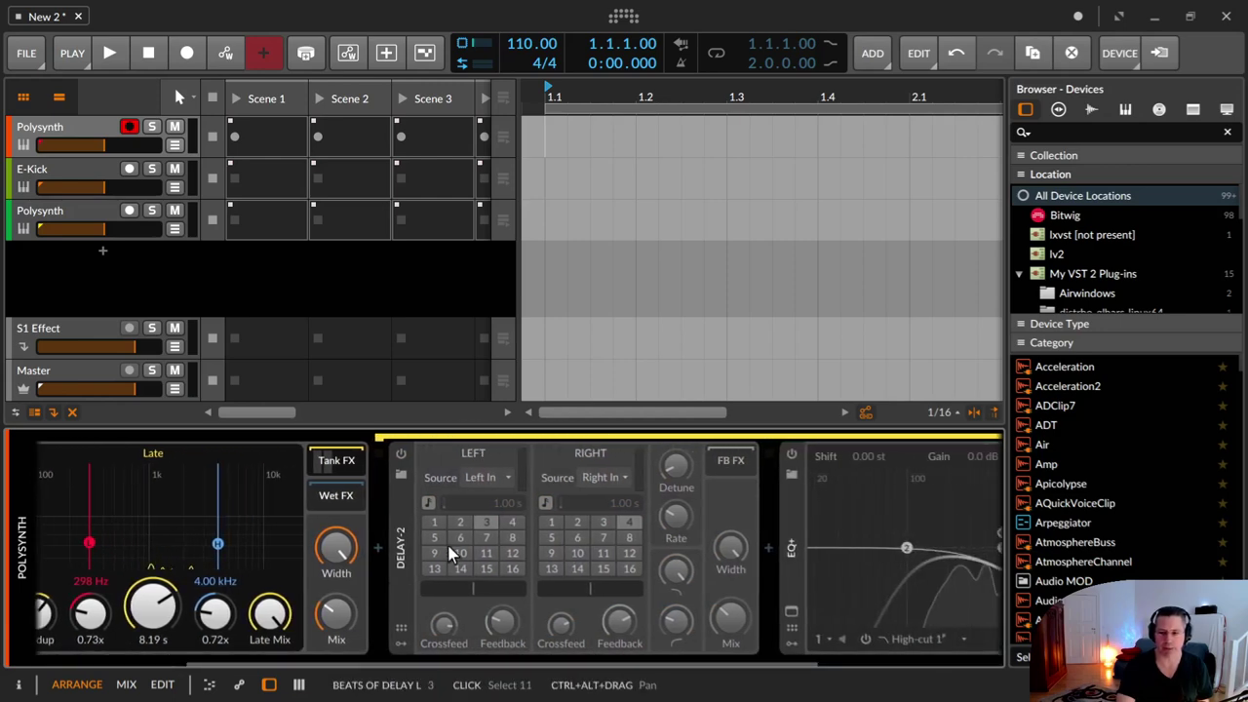
{"action": "left_click", "coordinate": [376, 548]}
{"action": "type", "text": "chor"}
{"action": "key", "text": "Down"}
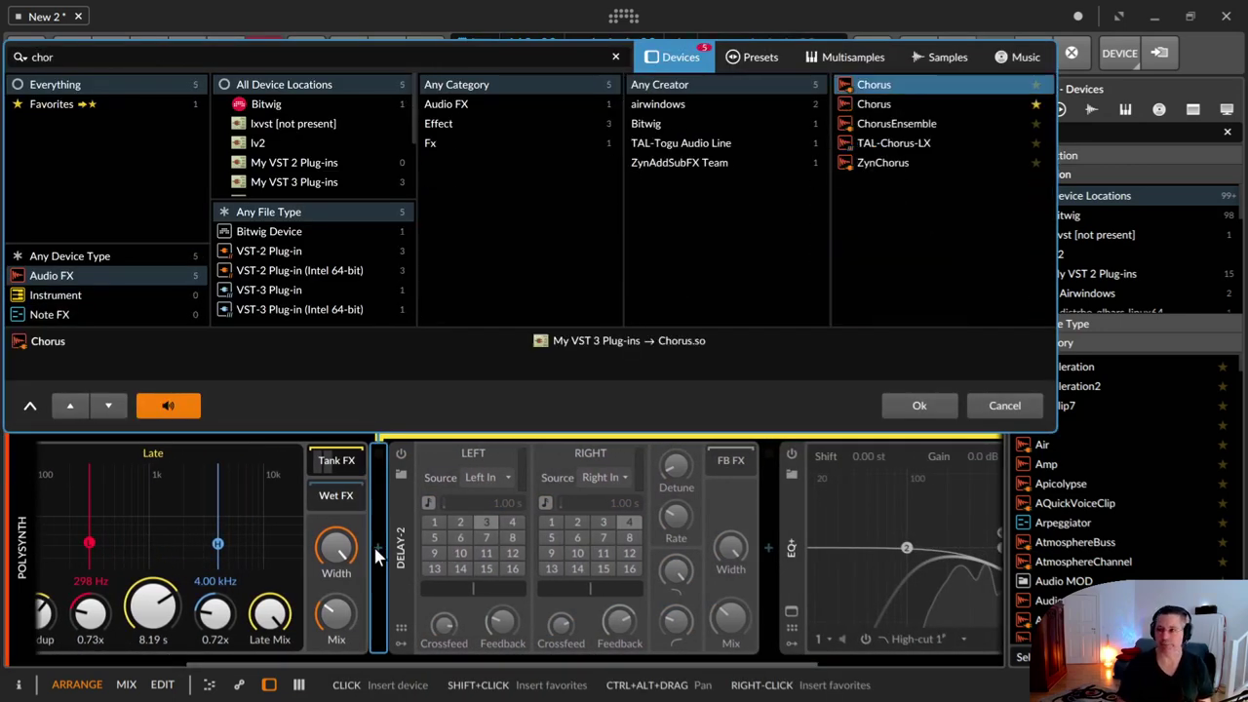
{"action": "key", "text": "Down"}
{"action": "key", "text": "Return"}
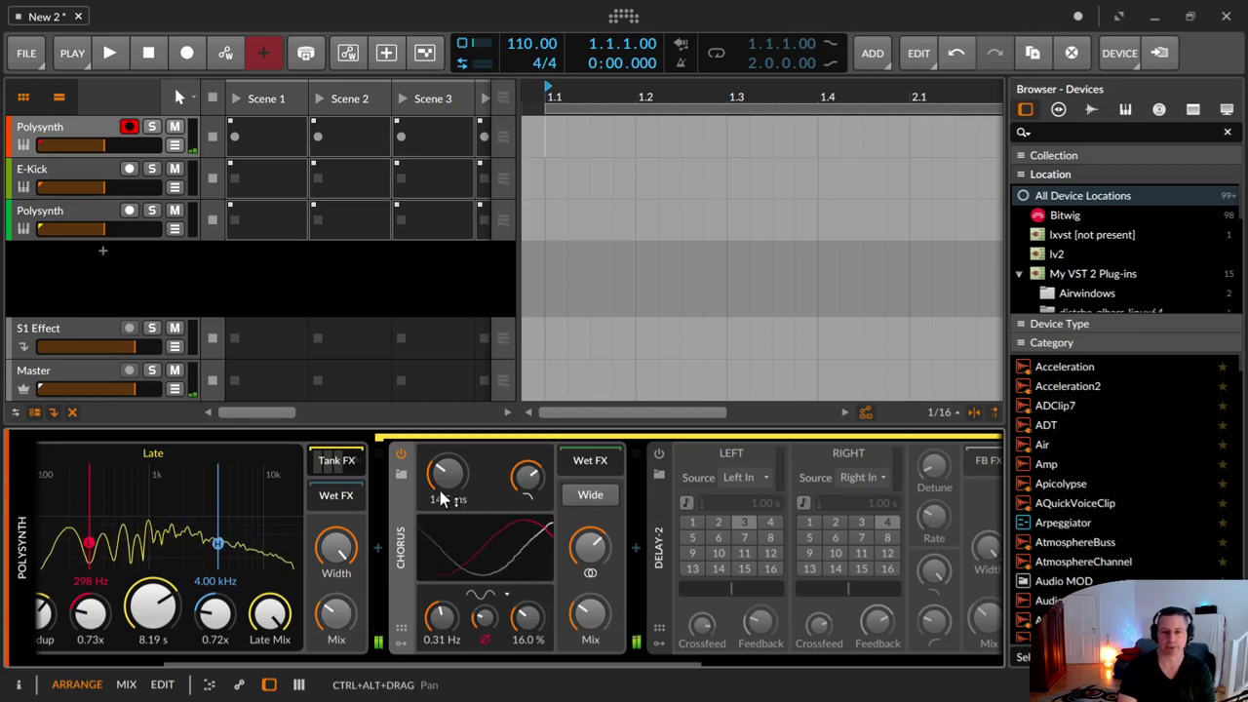
Step: Set the Chorus delay to 3.00 ms, modulation depth to 24.3 % and mix to maximum, raise its high cut, and compare it bypassed
{"action": "left_click_drag", "start_coordinate": [451, 475], "coordinate": [449, 479]}
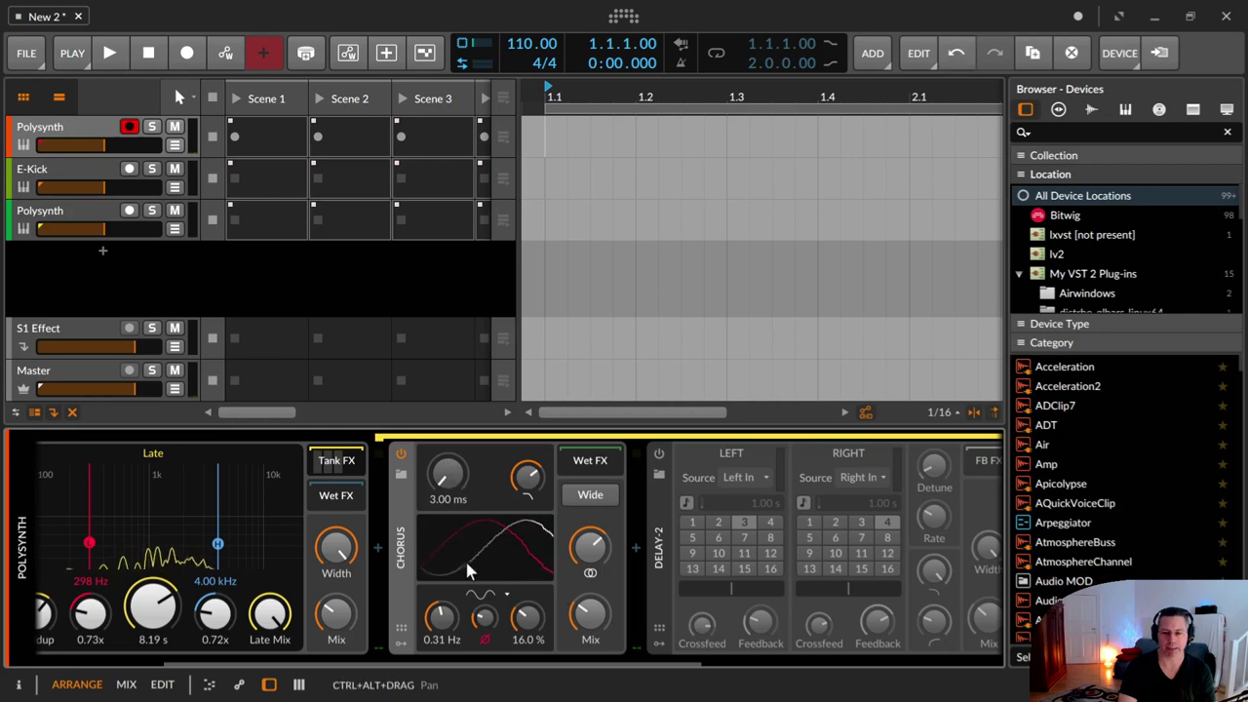
{"action": "left_click_drag", "start_coordinate": [595, 622], "coordinate": [595, 526]}
{"action": "left_click_drag", "start_coordinate": [526, 614], "coordinate": [526, 608]}
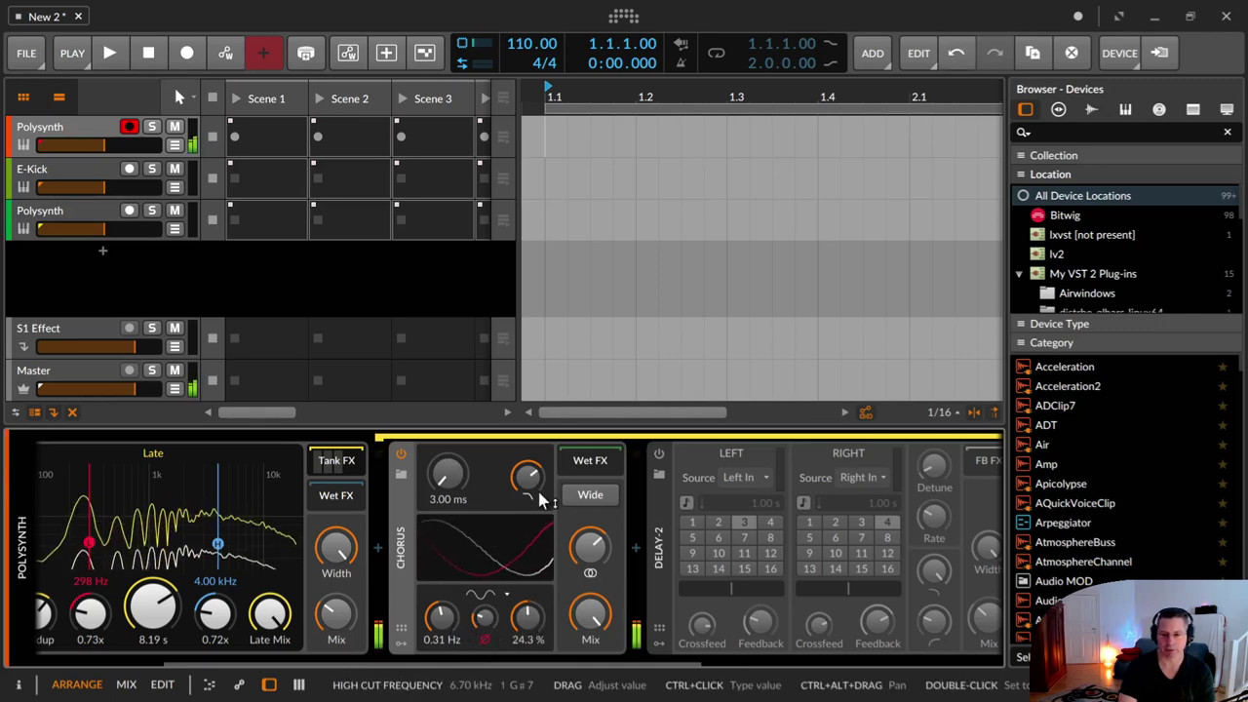
{"action": "left_click_drag", "start_coordinate": [536, 486], "coordinate": [536, 477]}
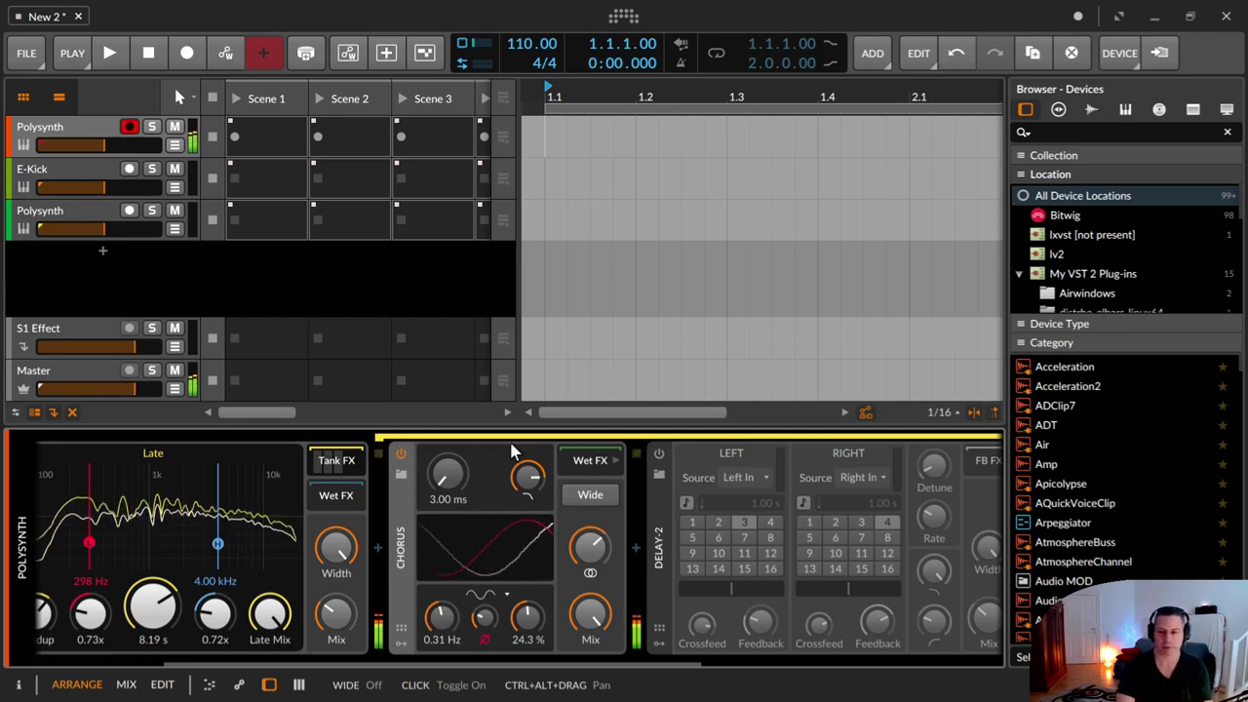
{"action": "left_click", "coordinate": [401, 455]}
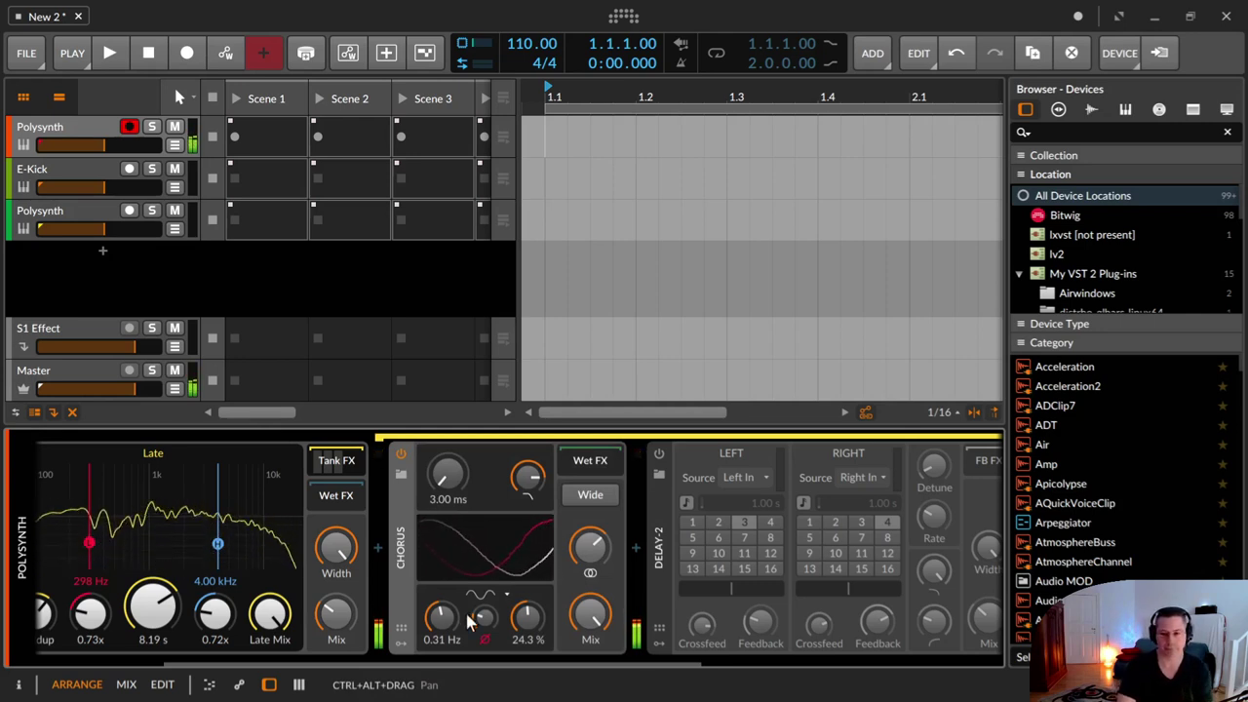
Step: Set the Chorus LFO rate to 0.93 Hz after trying 20.0 Hz, enable Wide, and set the right phase offset to 47.3 %
{"action": "mouse_move", "coordinate": [441, 614]}
{"action": "left_mouse_down"}
{"action": "mouse_move", "coordinate": [440, 545]}
{"action": "mouse_move", "coordinate": [446, 615]}
{"action": "left_mouse_up"}
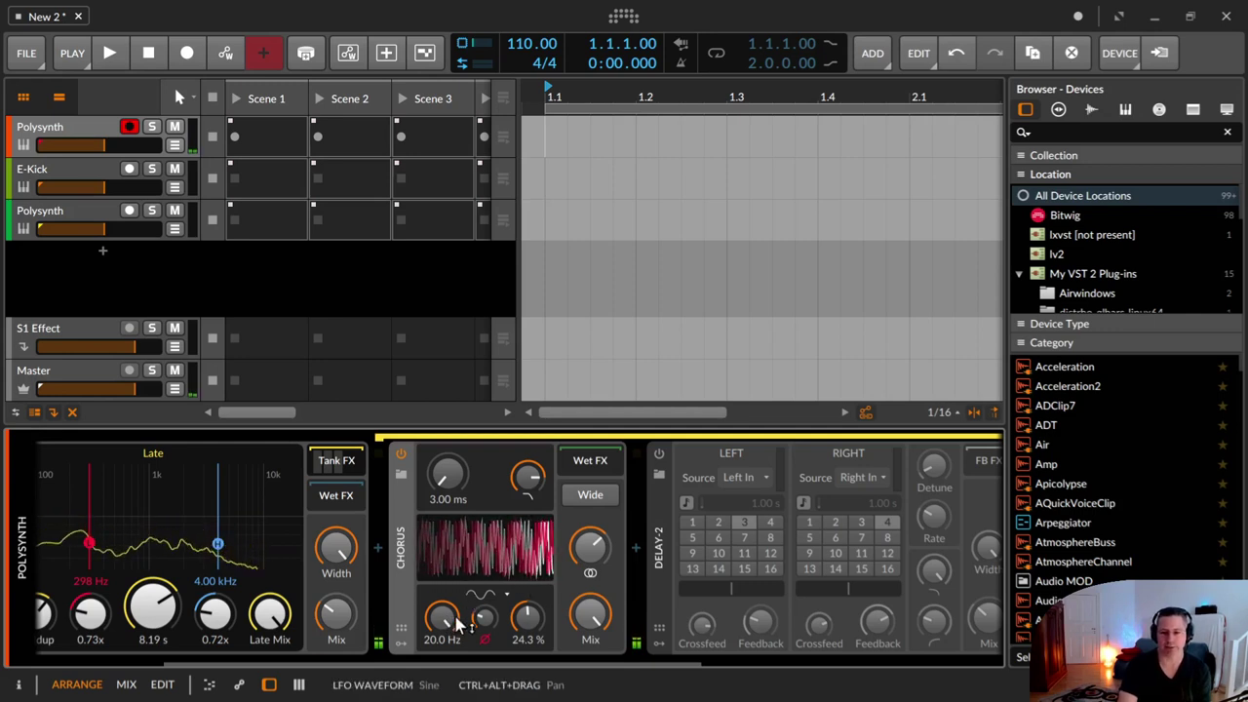
{"action": "left_click_drag", "start_coordinate": [450, 620], "coordinate": [449, 663]}
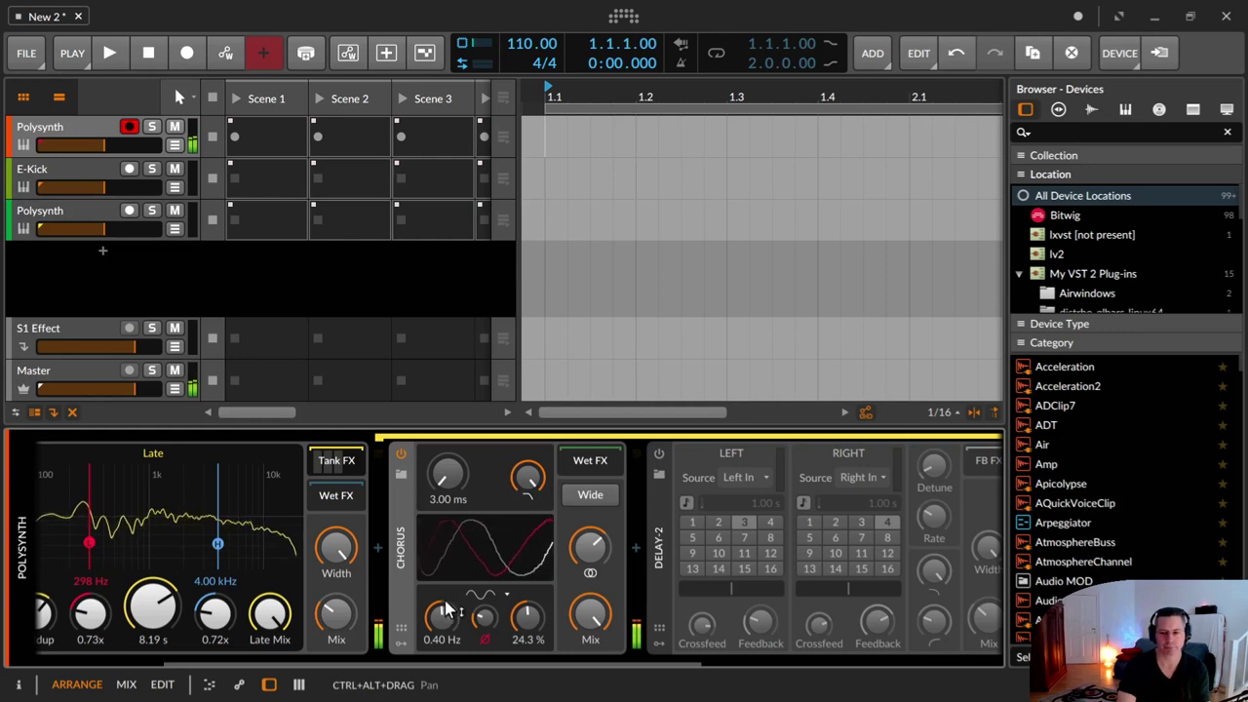
{"action": "left_click_drag", "start_coordinate": [445, 611], "coordinate": [446, 587]}
{"action": "left_click", "coordinate": [596, 494]}
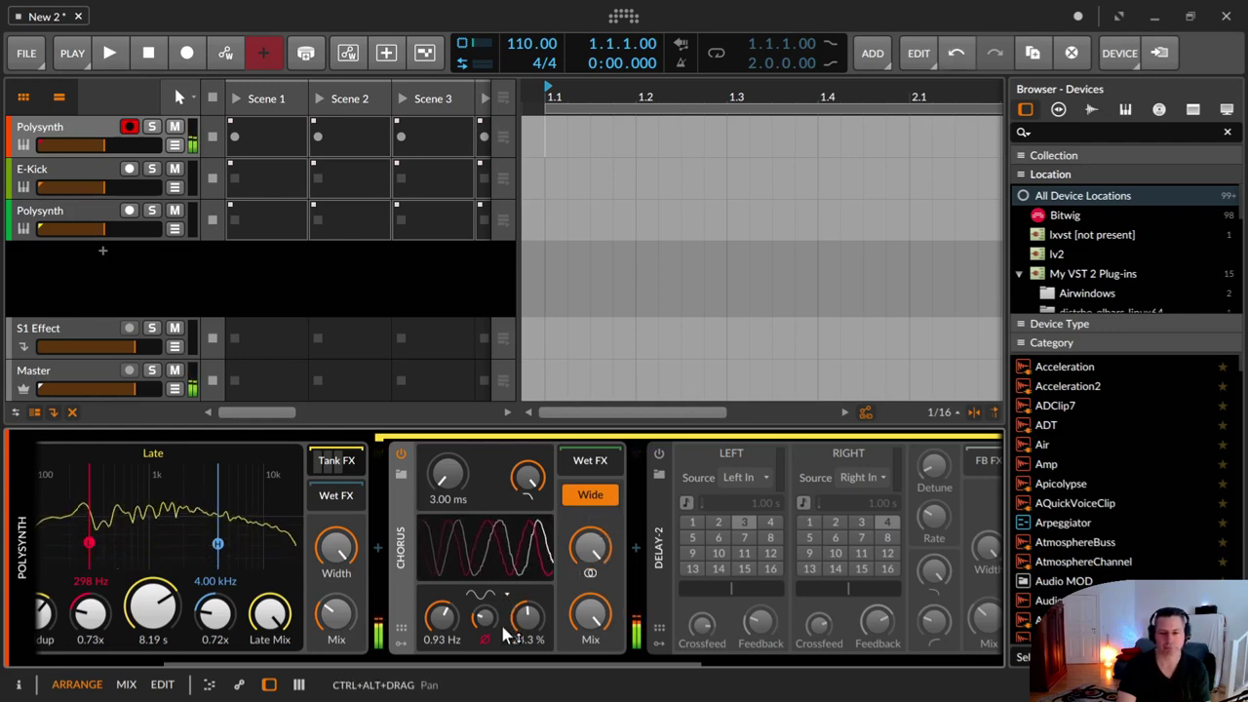
{"action": "left_click_drag", "start_coordinate": [484, 616], "coordinate": [484, 589]}
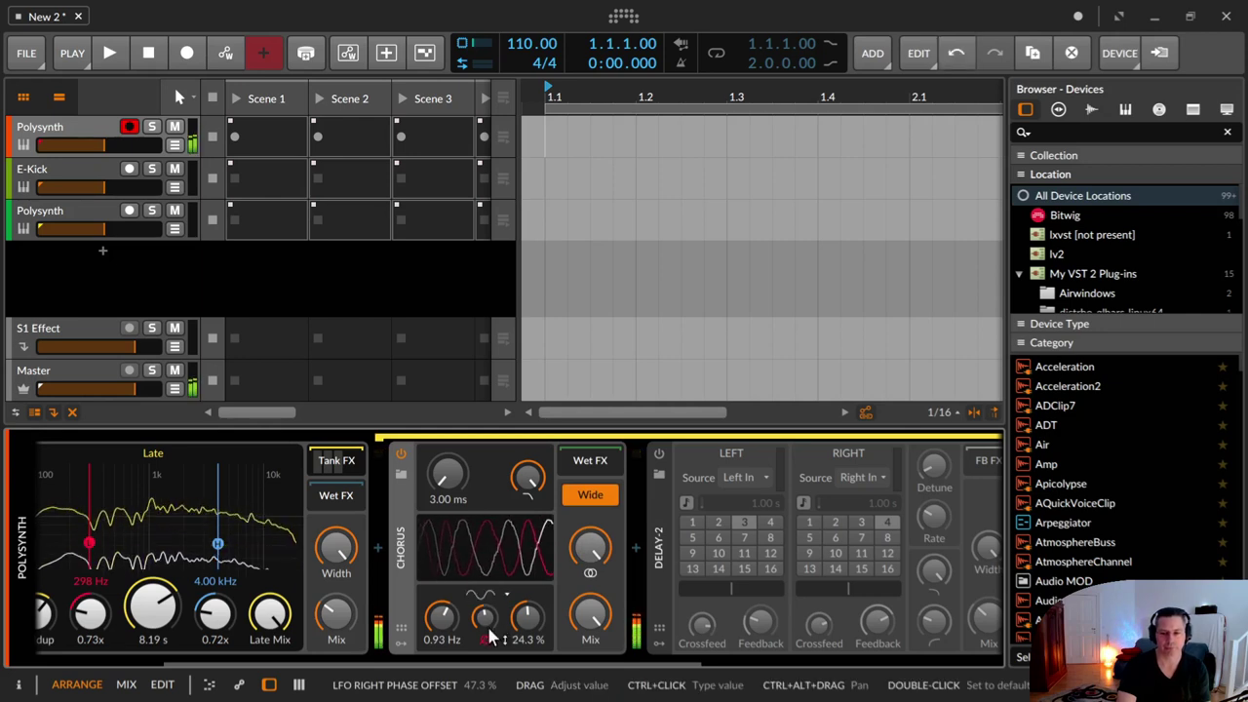
Step: Compare the reverb tail with the Chorus off and on, leaving the Chorus bypassed
{"action": "left_click", "coordinate": [402, 455]}
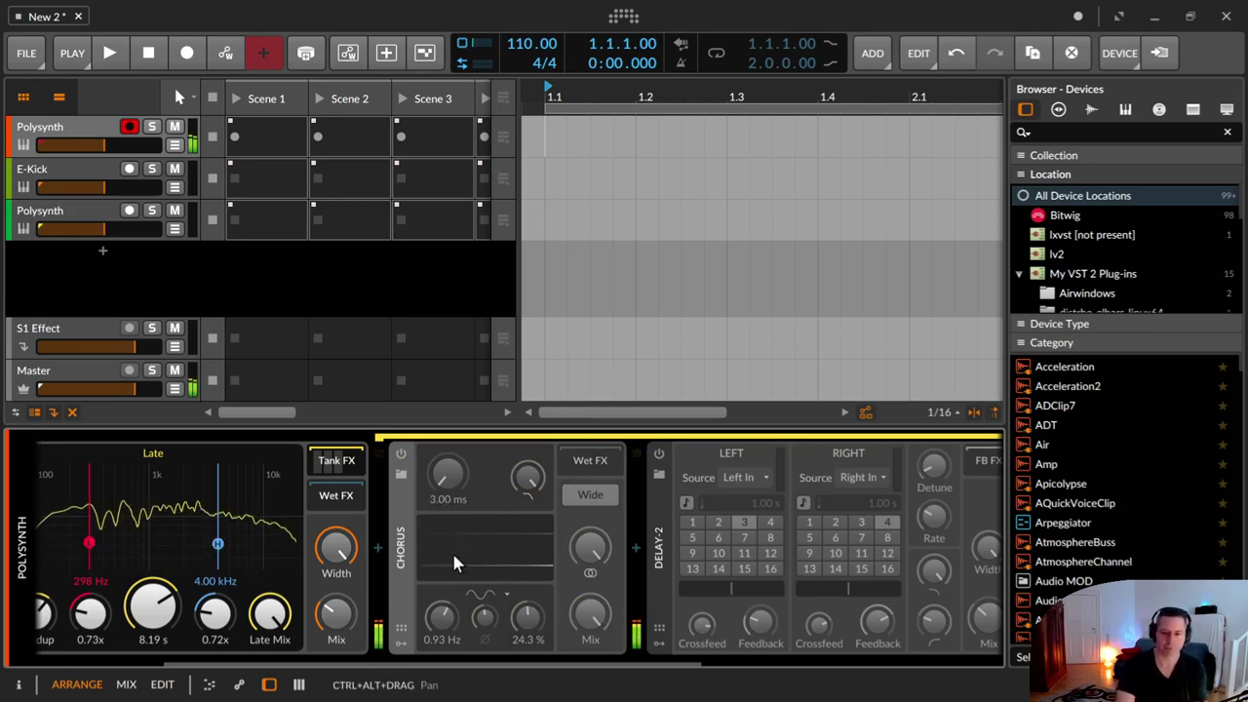
{"action": "left_click", "coordinate": [401, 456]}
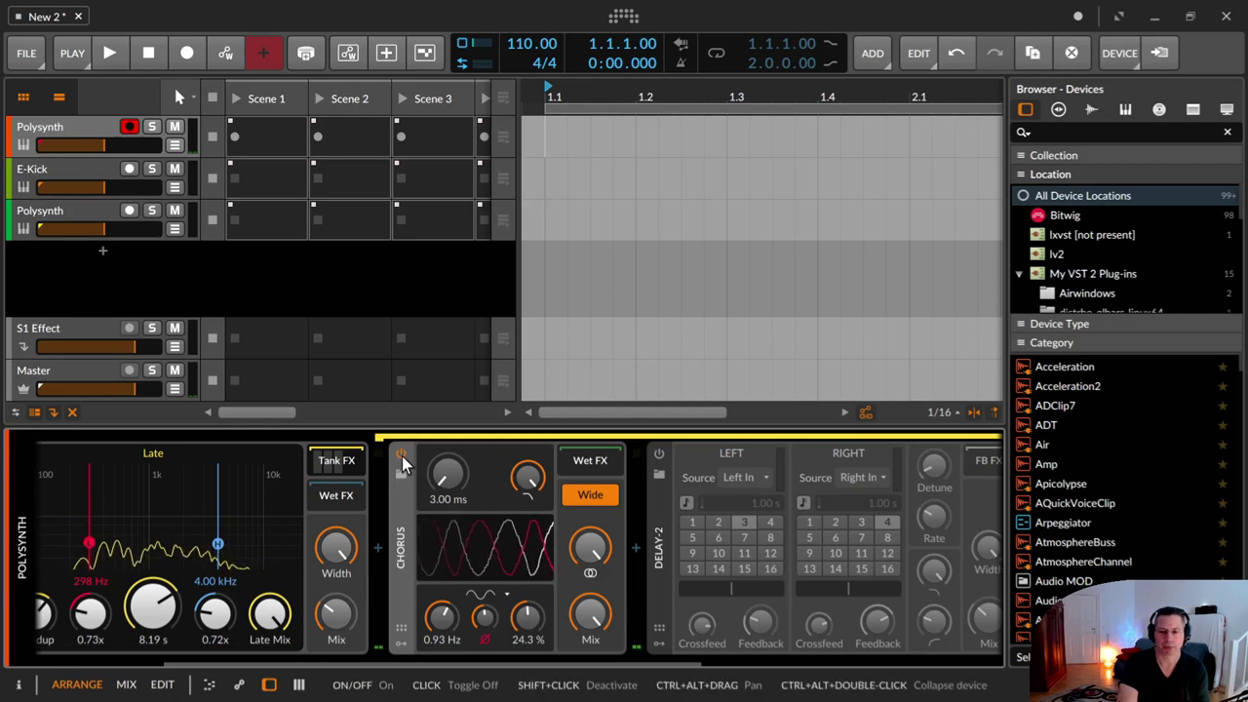
{"action": "left_click", "coordinate": [401, 454]}
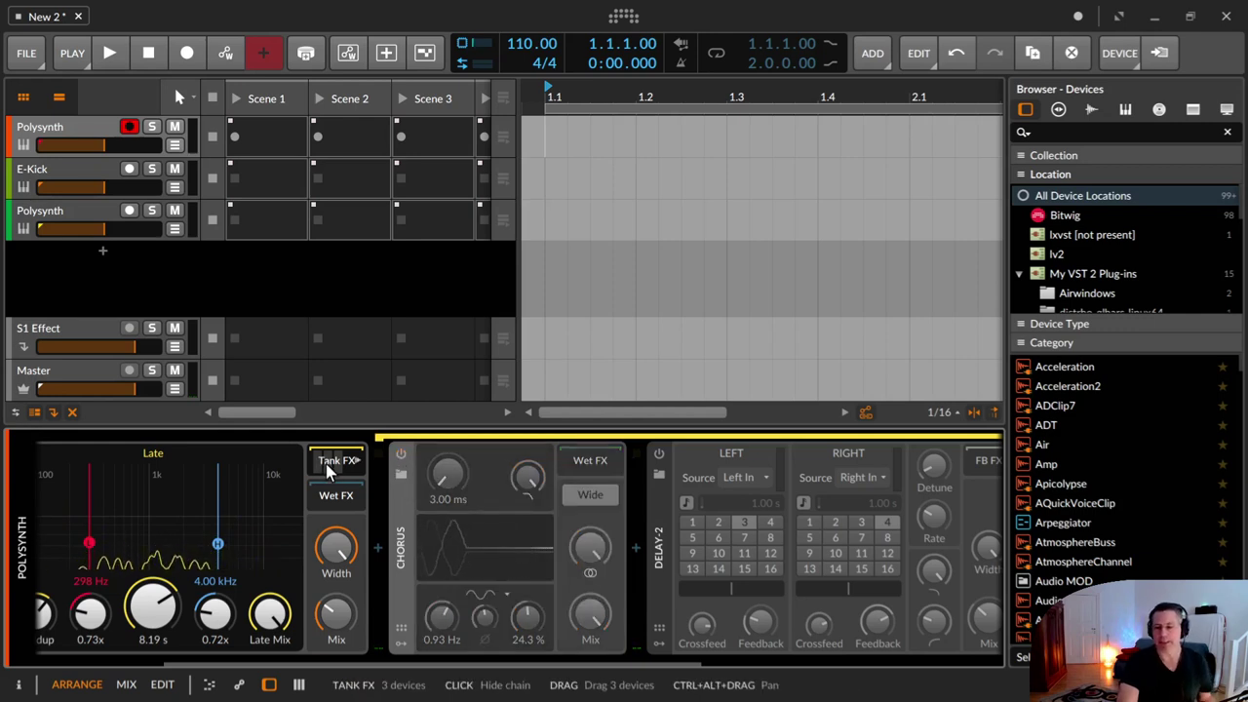
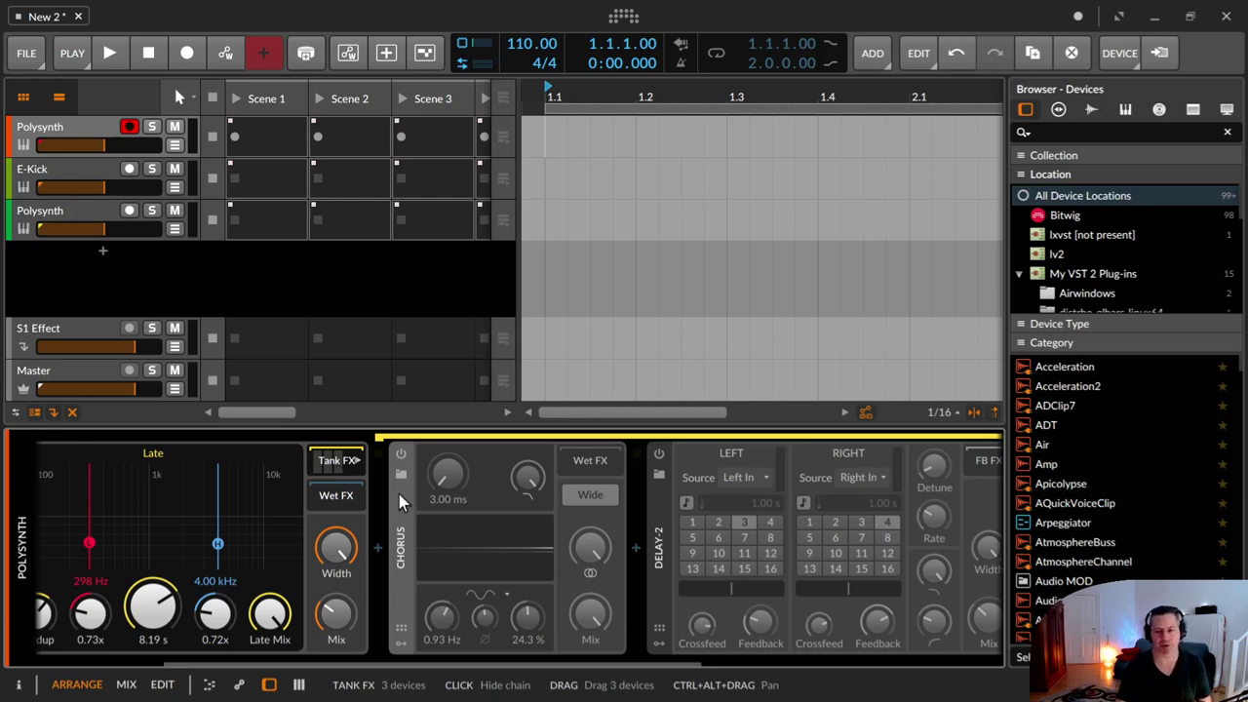
Step: Insert a Pitch Shifter at the start of the Tank FX chain, ahead of the Chorus
{"action": "left_click", "coordinate": [378, 548]}
{"action": "type", "text": "pit"}
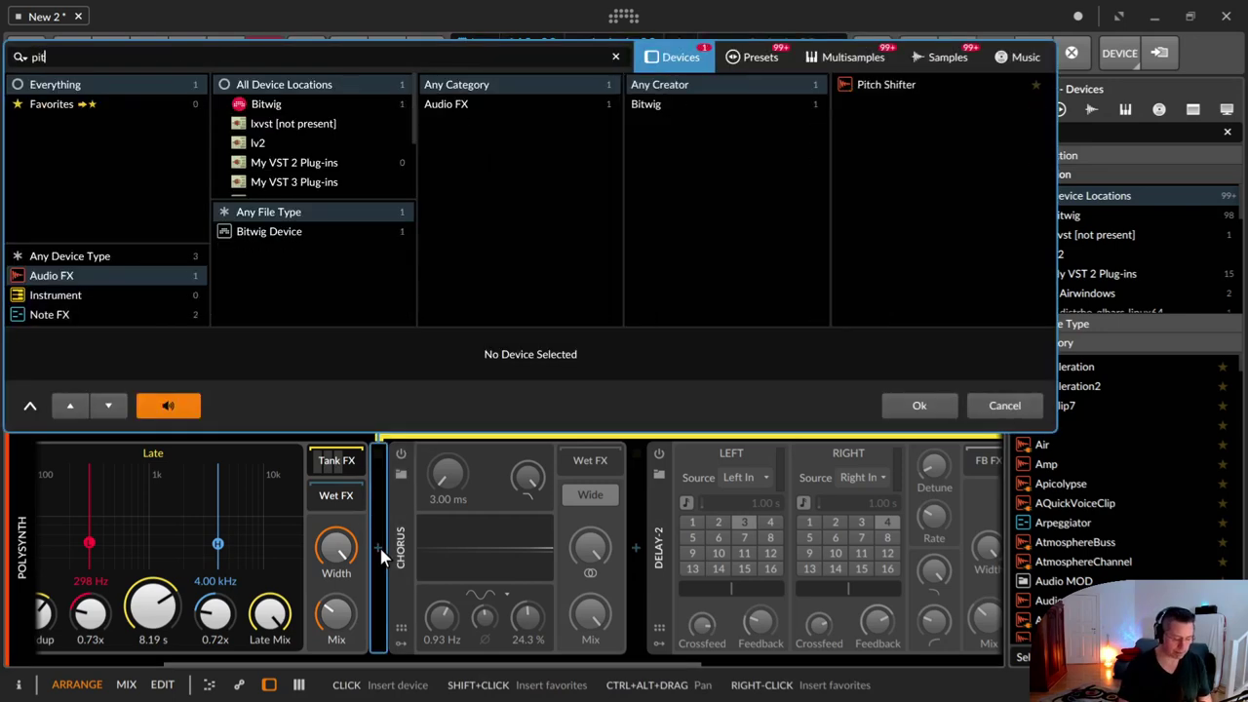
{"action": "key", "text": "Down"}
{"action": "key", "text": "Return"}
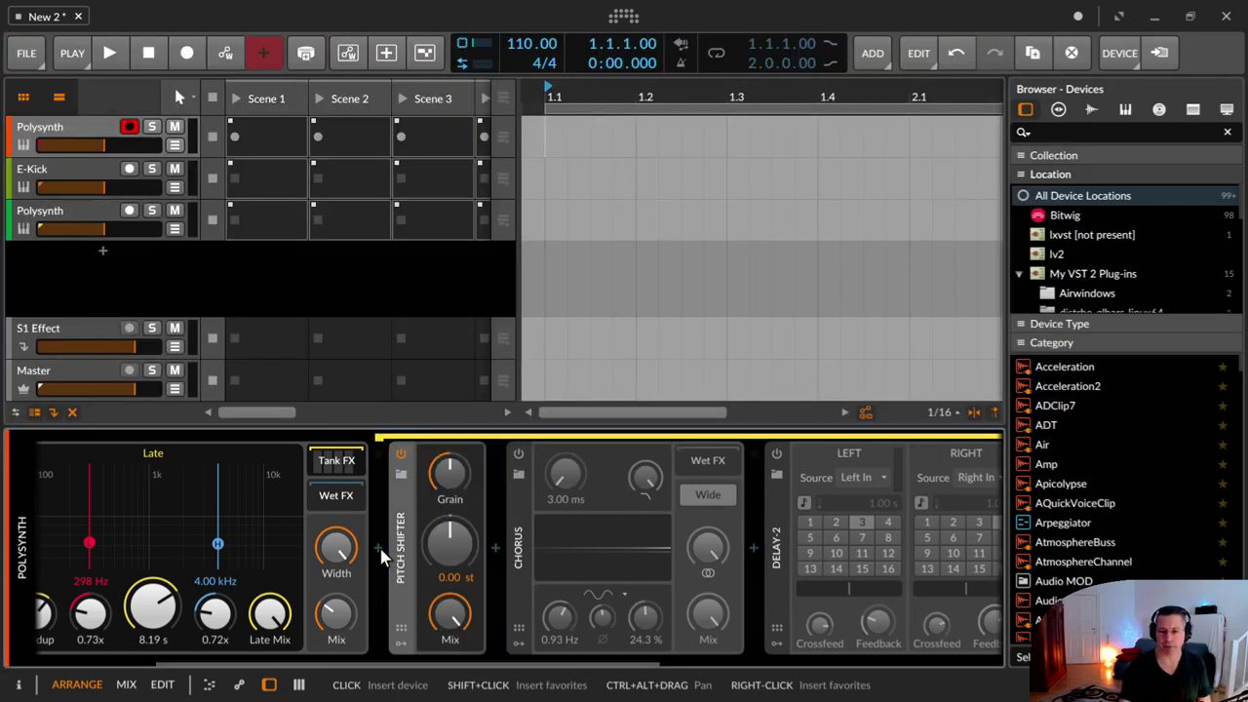
Step: Set the Pitch Shifter to -3.95 st and sweep its grain rate up to 100 Hz and back down to the minimum
{"action": "left_click_drag", "start_coordinate": [449, 541], "coordinate": [449, 544]}
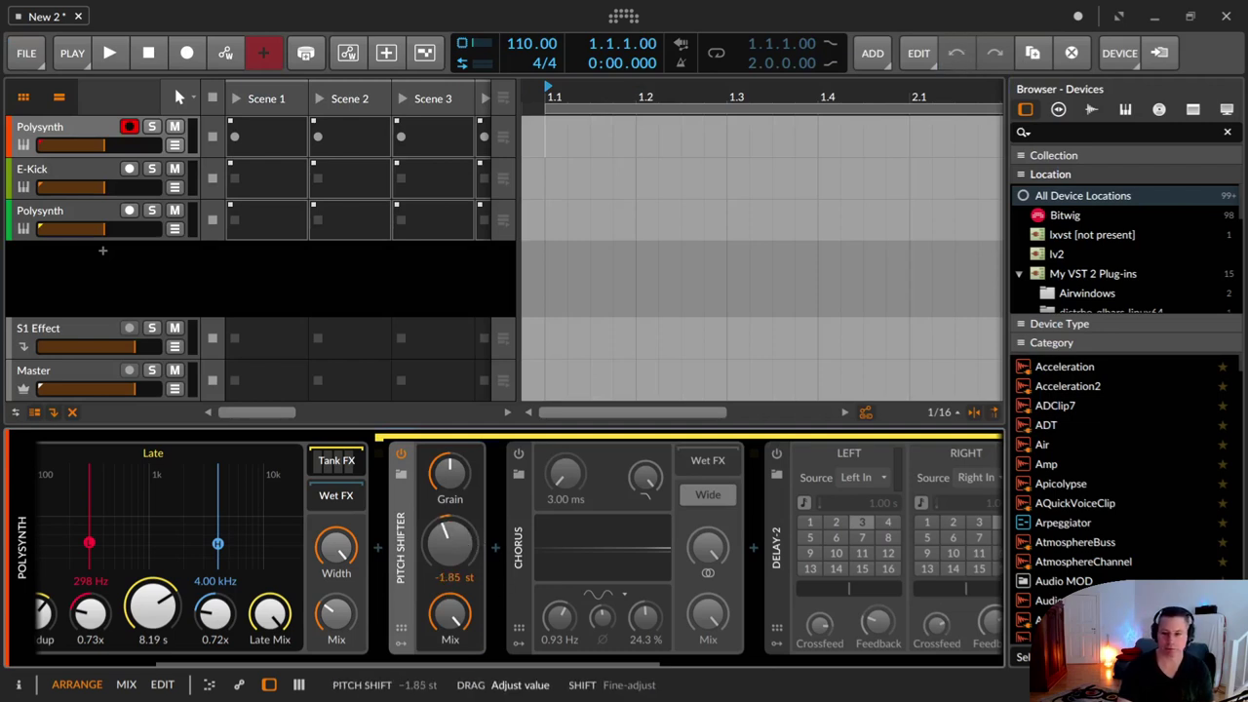
{"action": "left_click_drag", "start_coordinate": [449, 544], "coordinate": [449, 550]}
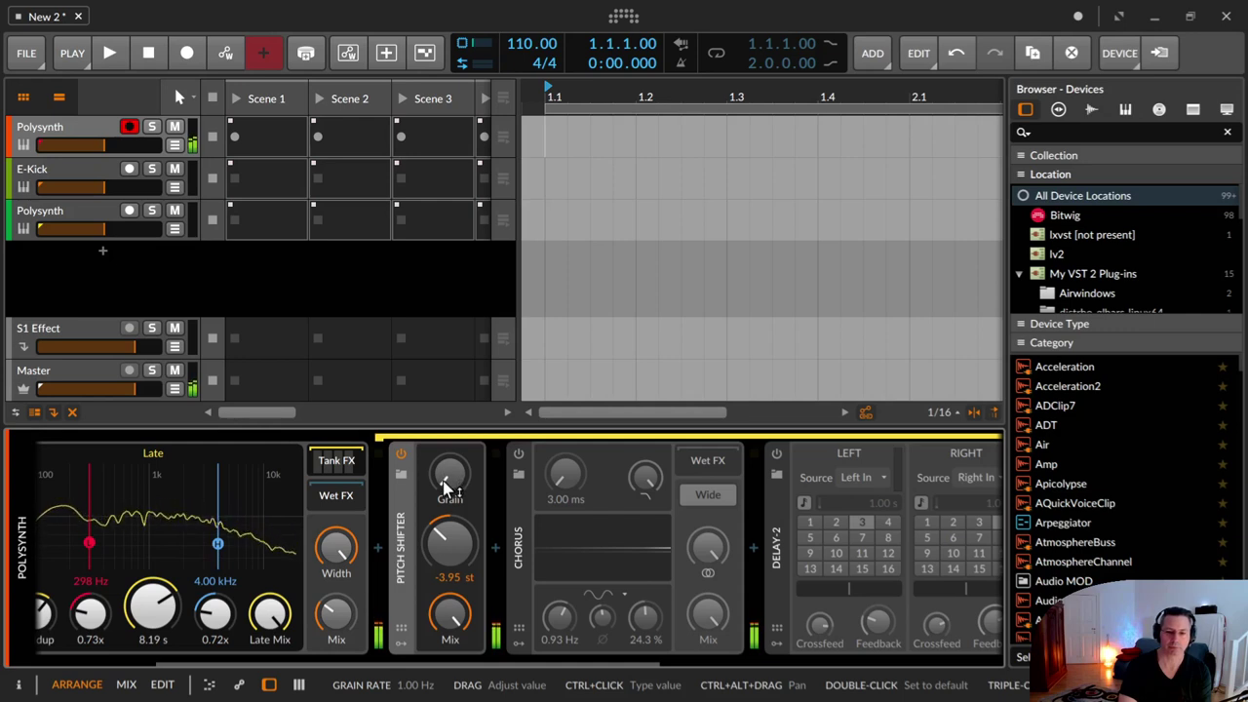
{"action": "left_click_drag", "start_coordinate": [445, 480], "coordinate": [444, 409]}
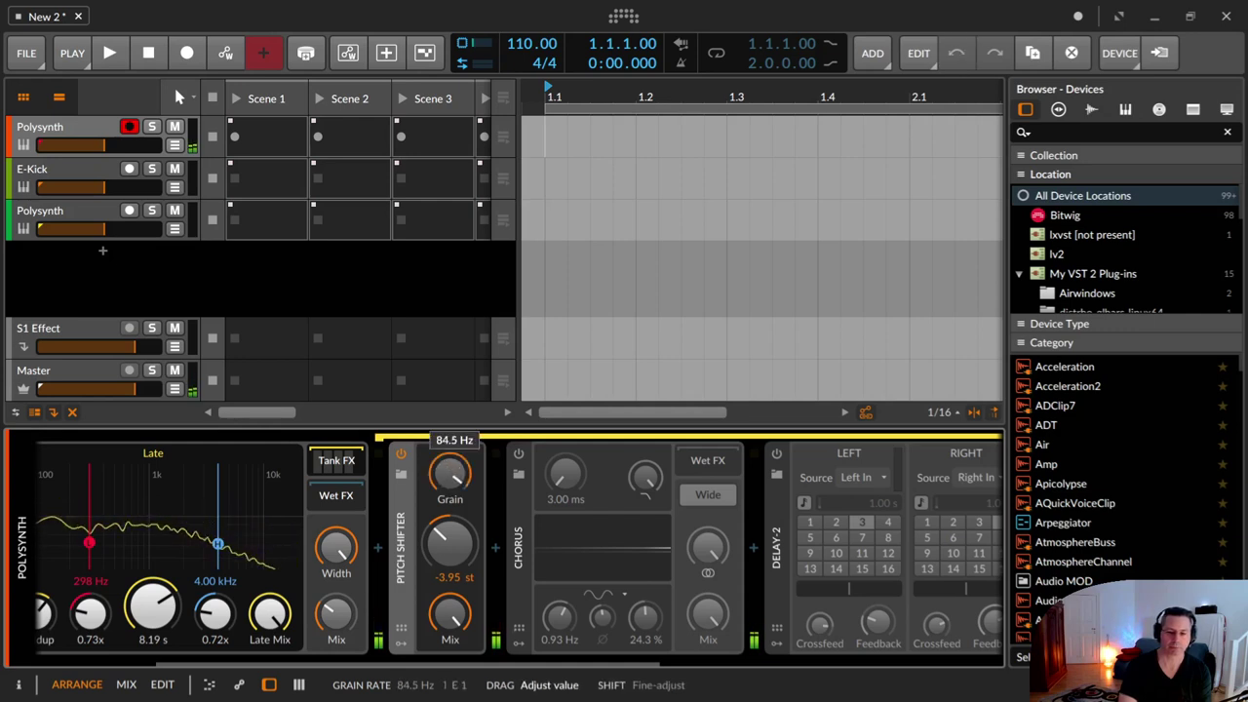
{"action": "left_click_drag", "start_coordinate": [448, 488], "coordinate": [452, 484]}
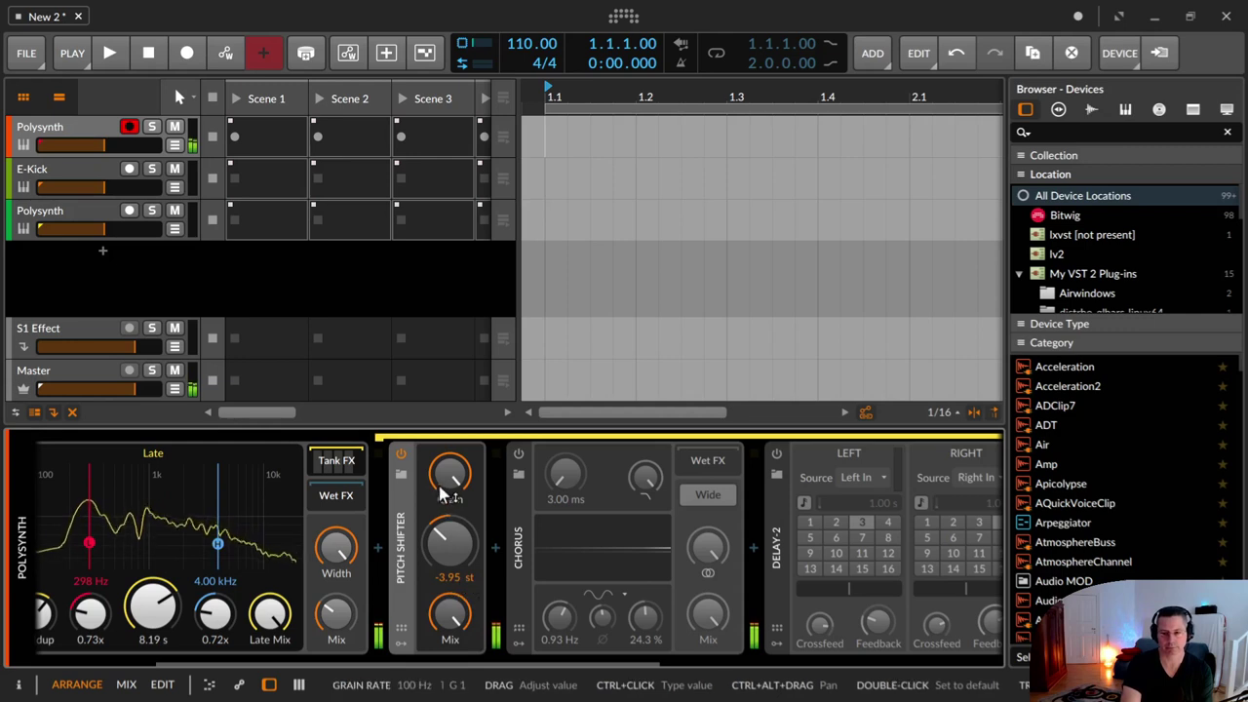
{"action": "left_click_drag", "start_coordinate": [443, 487], "coordinate": [442, 645]}
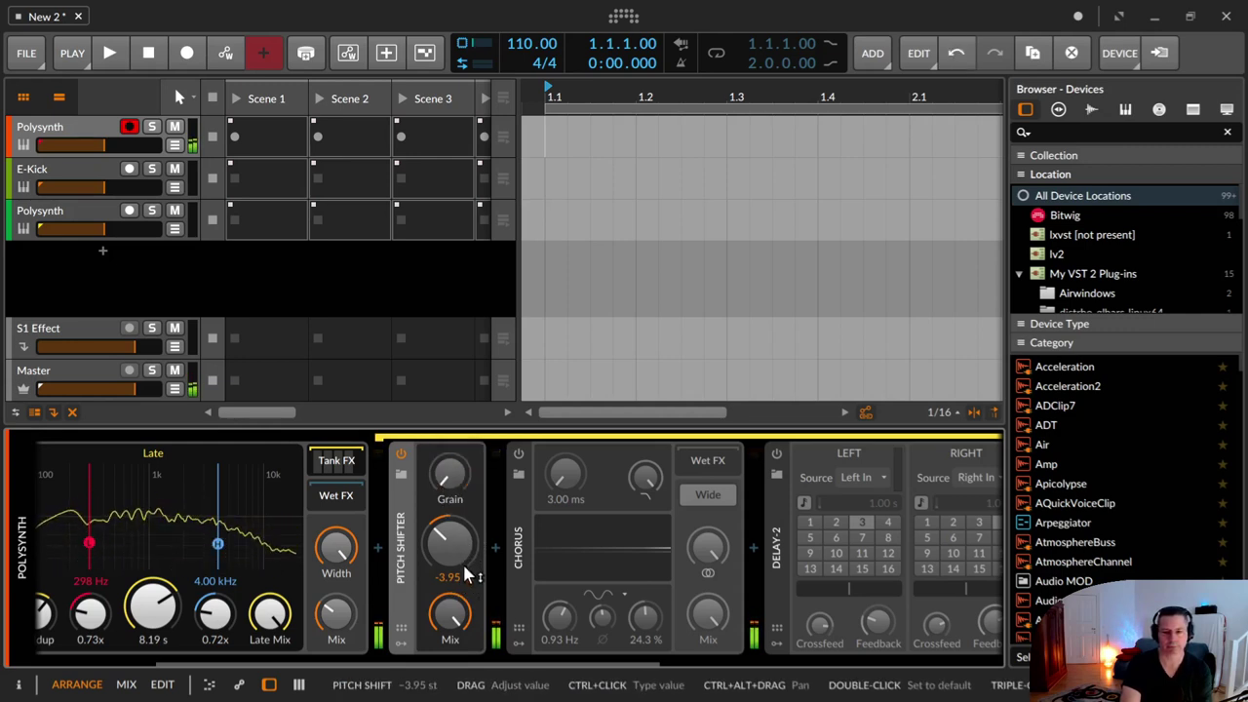
Step: Enable the Chorus and move it ahead of the Pitch Shifter in the Tank FX chain
{"action": "left_click", "coordinate": [520, 456]}
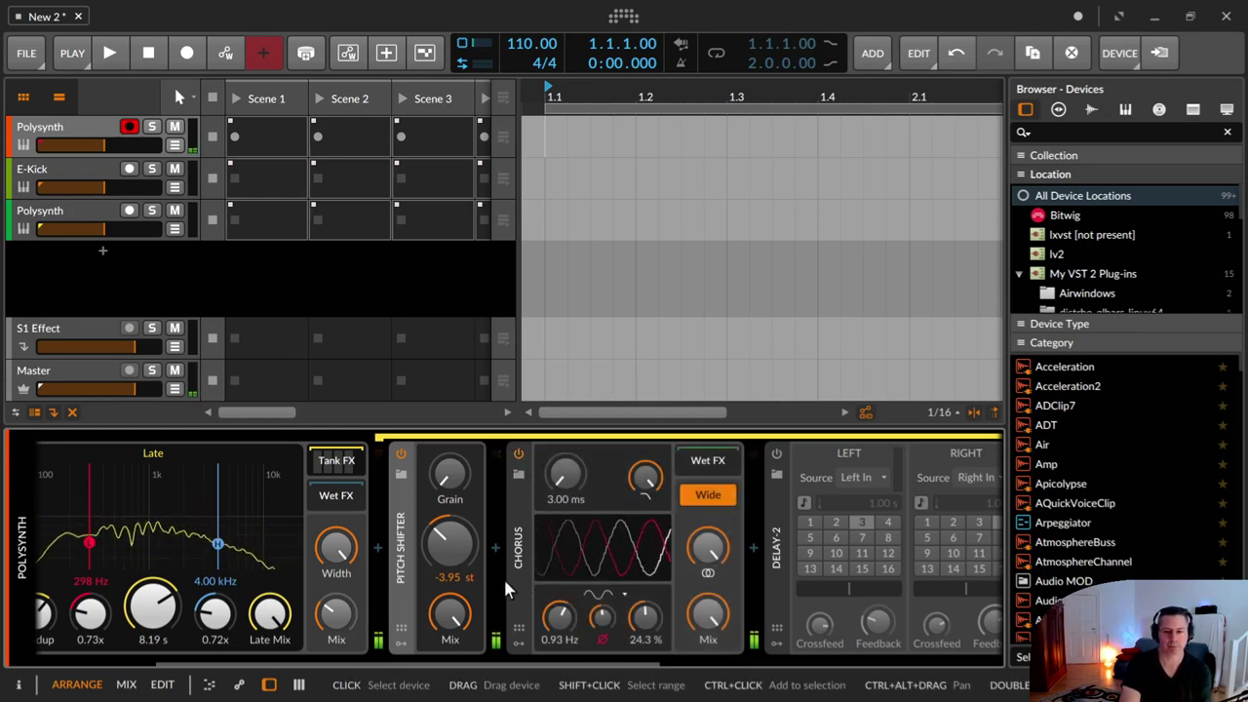
{"action": "left_click_drag", "start_coordinate": [517, 545], "coordinate": [405, 513]}
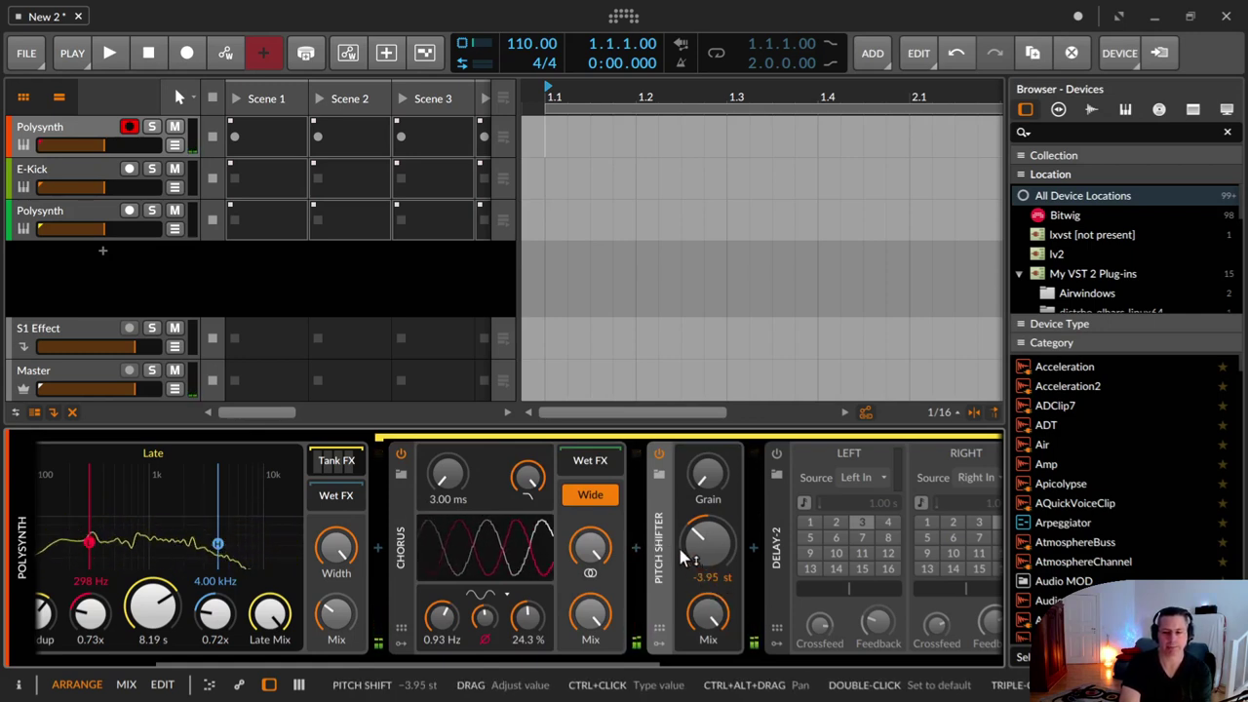
Step: Try the Pitch Shifter inside the Chorus's Wet FX chain and return it to the Tank FX chain after the Chorus
{"action": "key", "text": "Delete"}
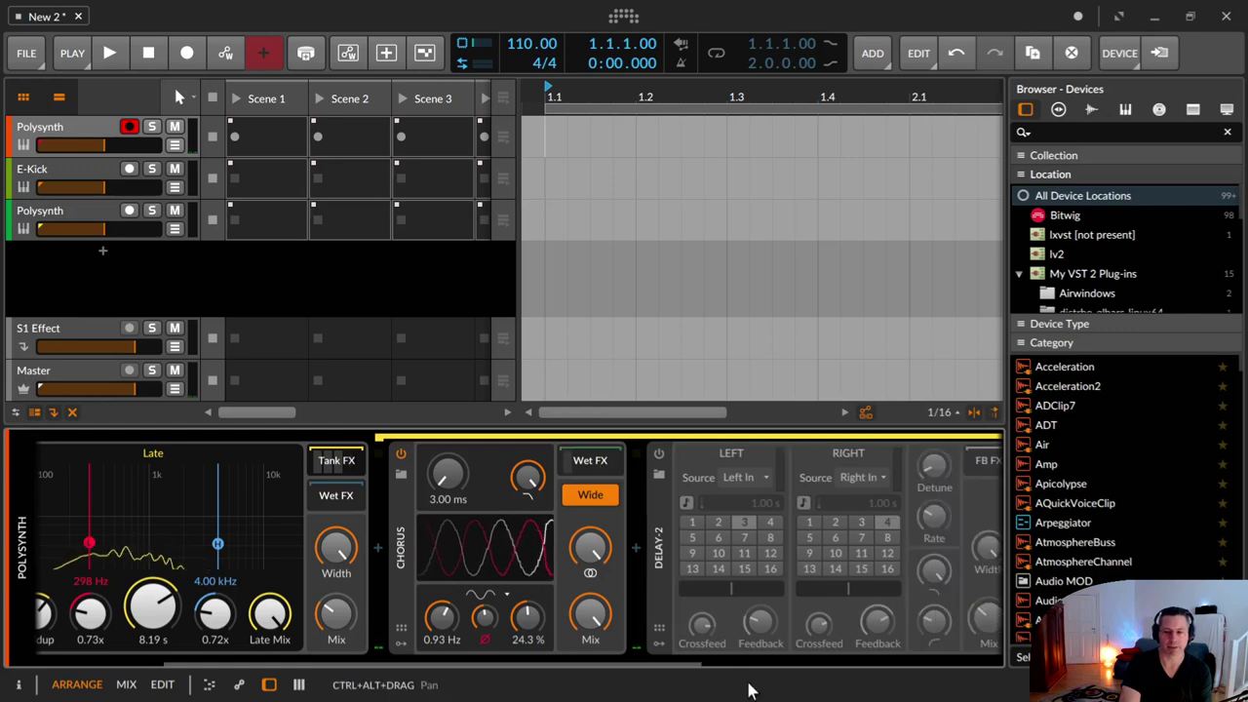
{"action": "key", "text": "ctrl+z"}
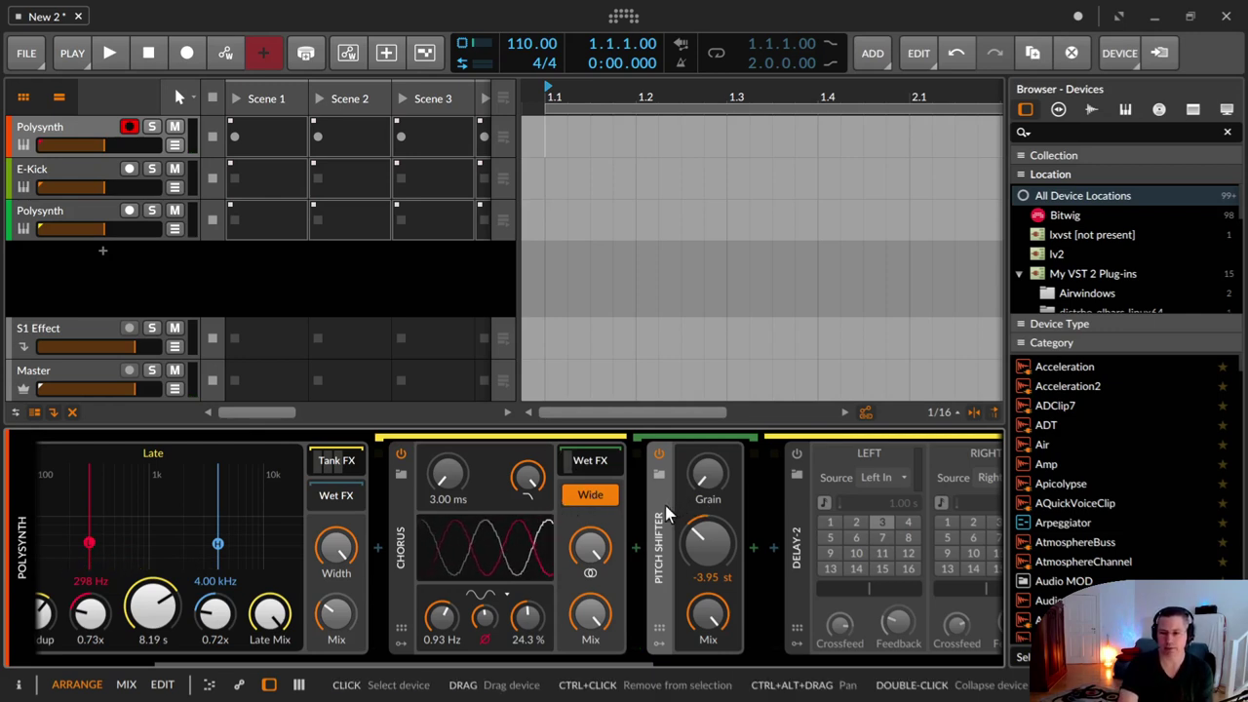
{"action": "left_click_drag", "start_coordinate": [665, 505], "coordinate": [776, 511]}
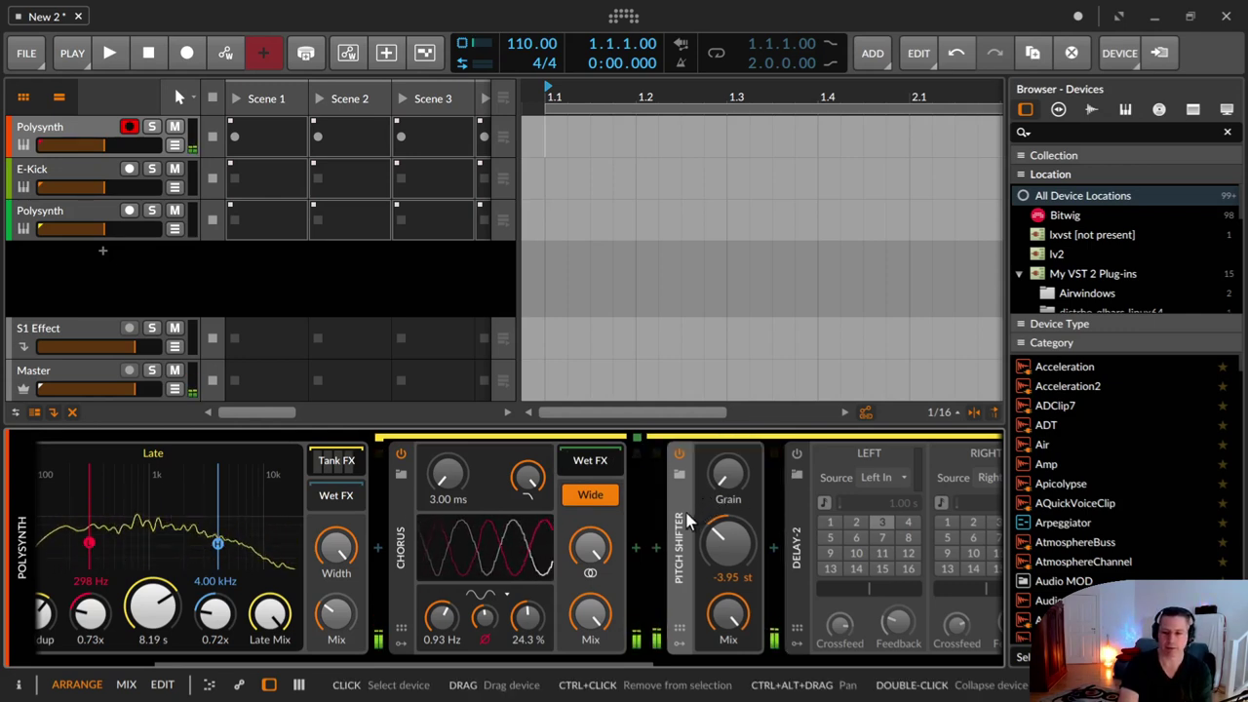
Step: Bypass the Chorus and Pitch Shifter, and insert a Blur device at the start of the Tank FX chain
{"action": "left_click", "coordinate": [400, 454]}
{"action": "left_click", "coordinate": [381, 541]}
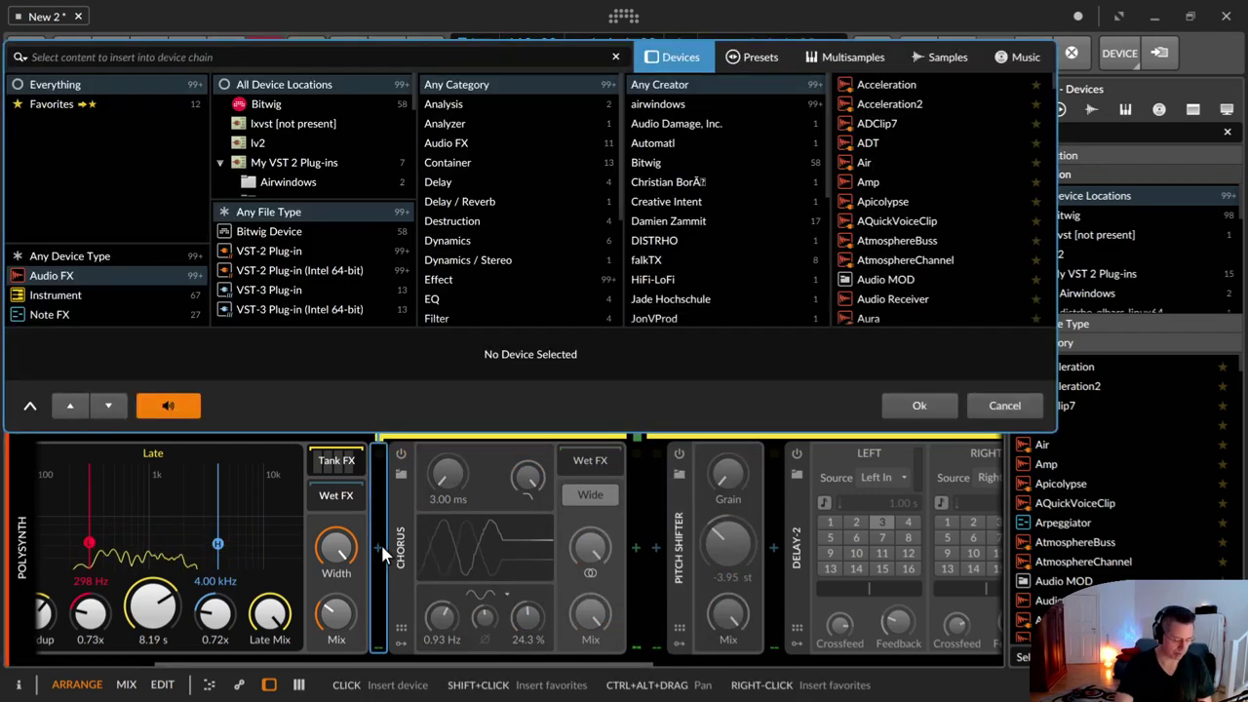
{"action": "type", "text": "blur"}
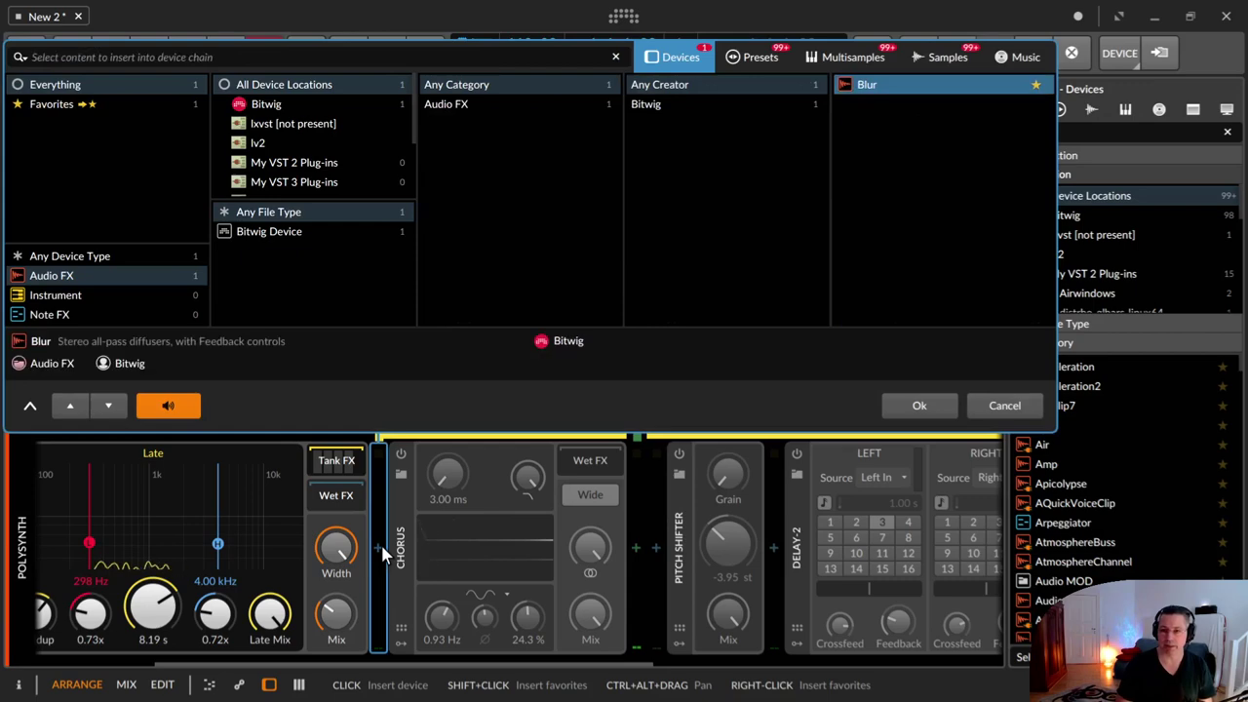
{"action": "key", "text": "Return"}
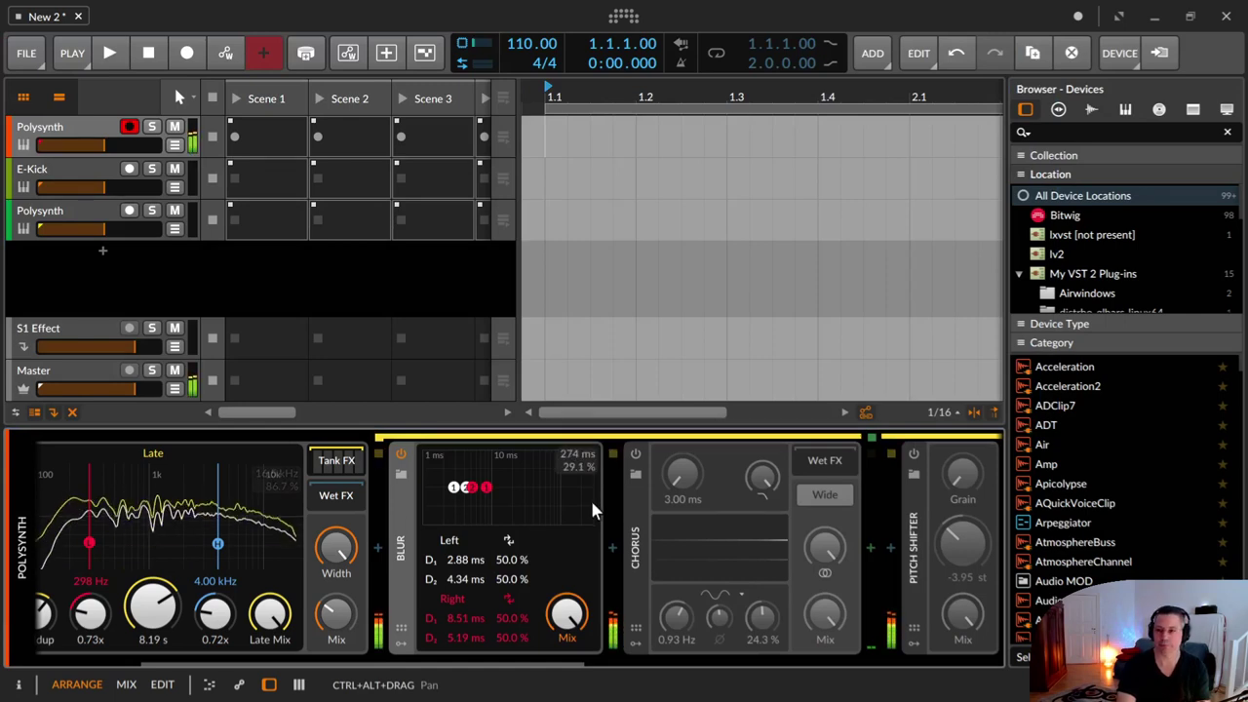
Step: Set Blur's left D2 to 46.5 ms and 100 %, right D1 to 200 ms and 98.1 %, and right D2 to 8.44 ms and 51.5 %
{"action": "left_click_drag", "start_coordinate": [490, 490], "coordinate": [582, 454]}
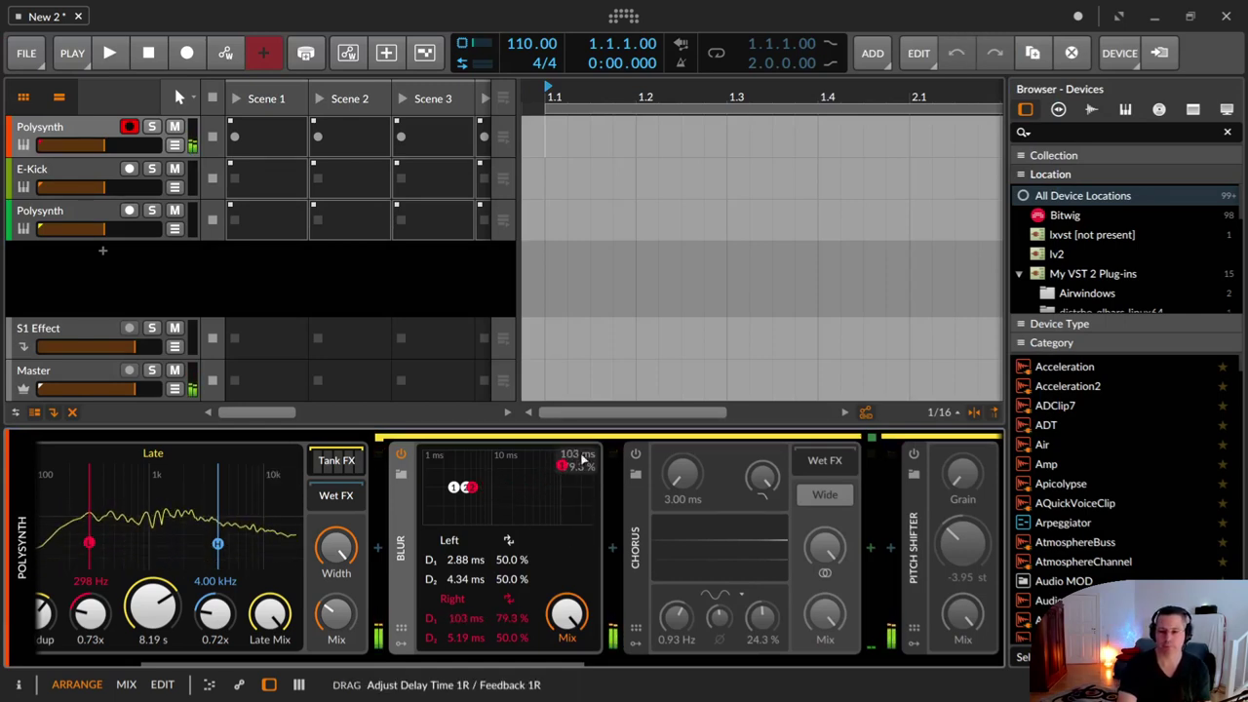
{"action": "left_click_drag", "start_coordinate": [475, 487], "coordinate": [544, 447]}
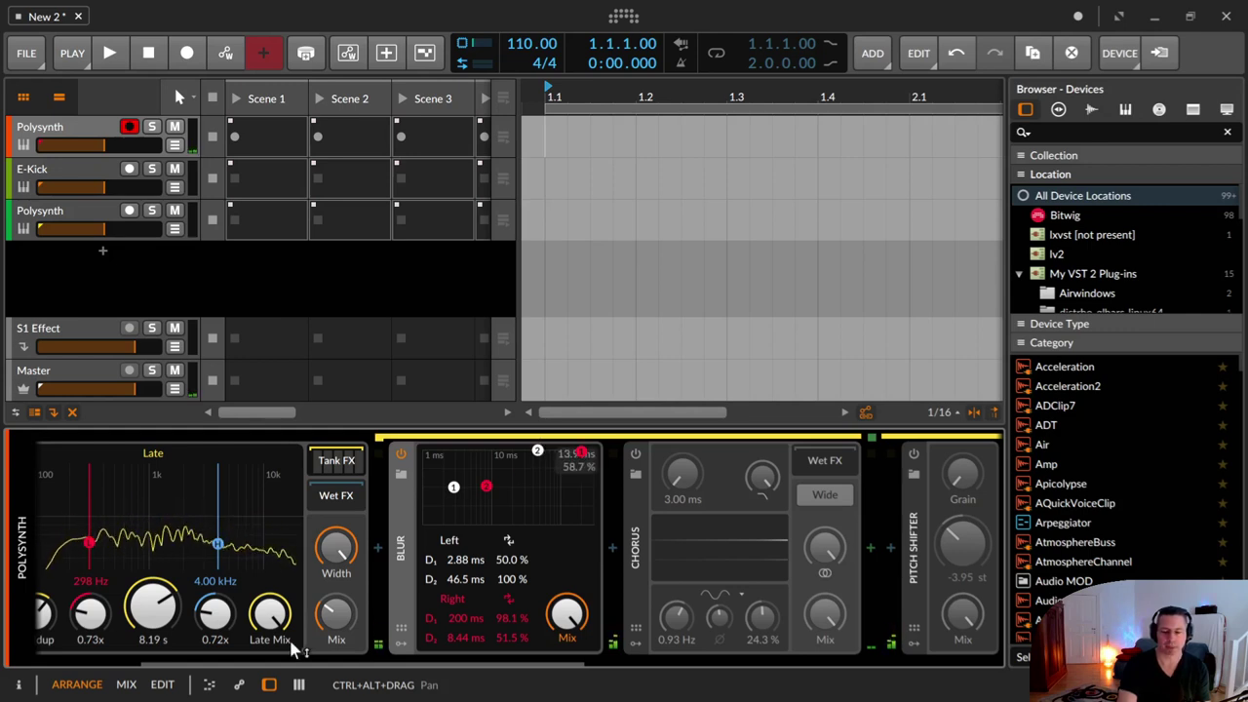
Step: Insert Bitwig's Filter device at the start of the Tank FX chain, ahead of the Blur
{"action": "left_click", "coordinate": [378, 548]}
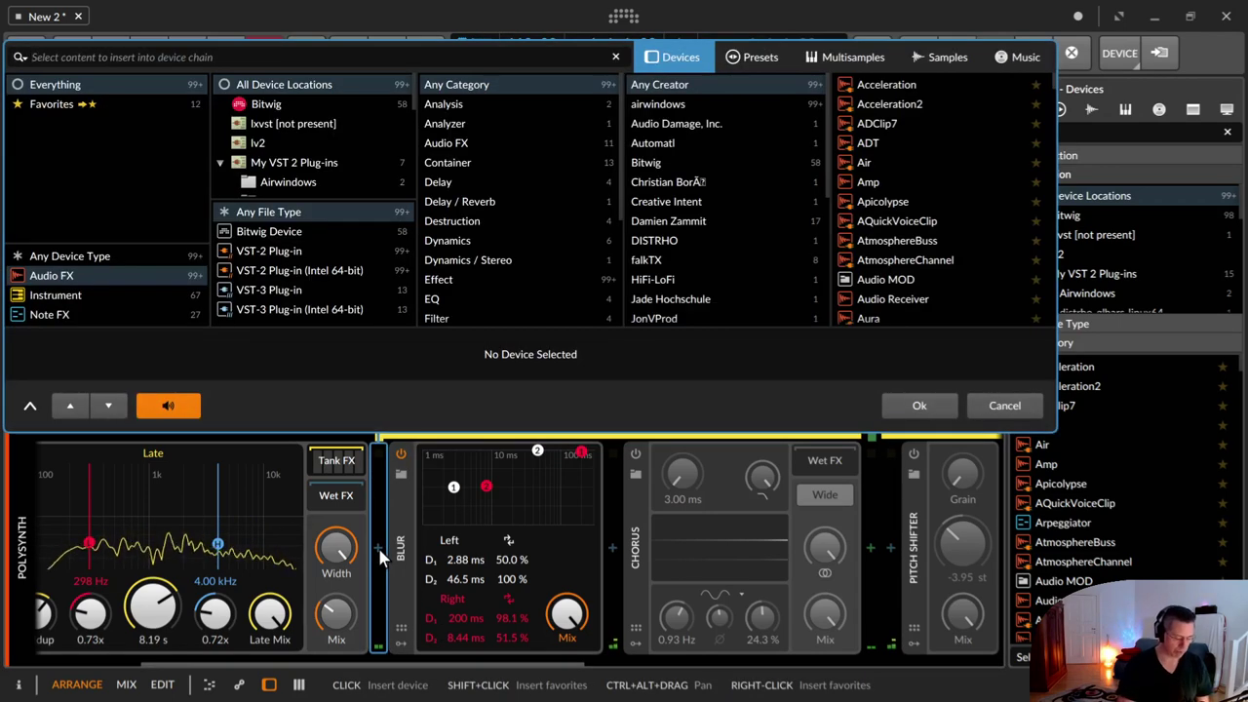
{"action": "type", "text": "filt"}
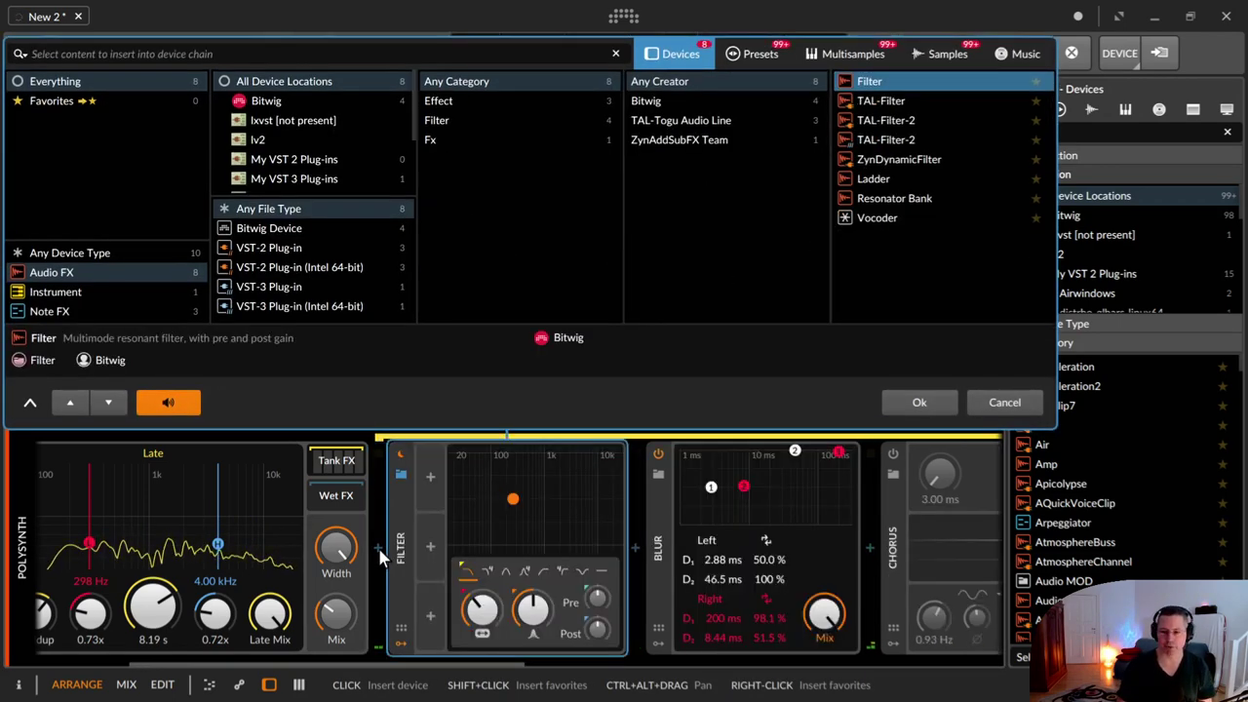
{"action": "key", "text": "Return"}
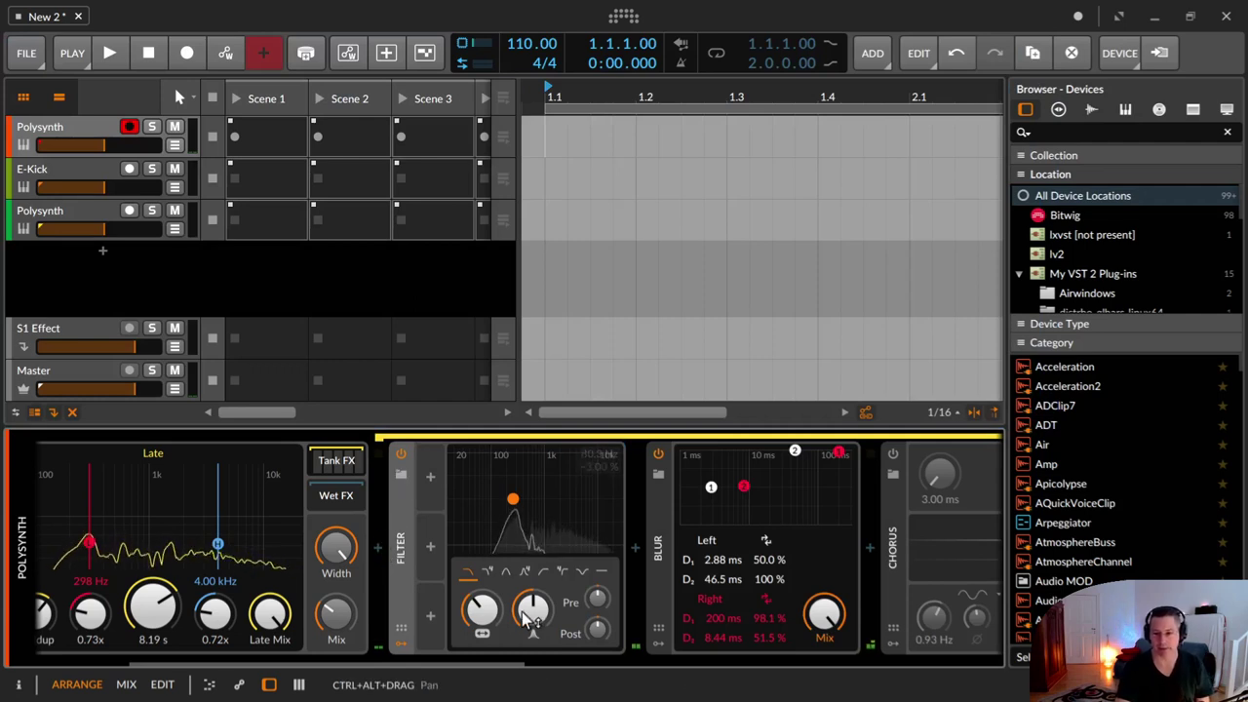
Step: Add an LFO modulator to the Filter and set its rate to about 6.05 bars
{"action": "left_click", "coordinate": [431, 479]}
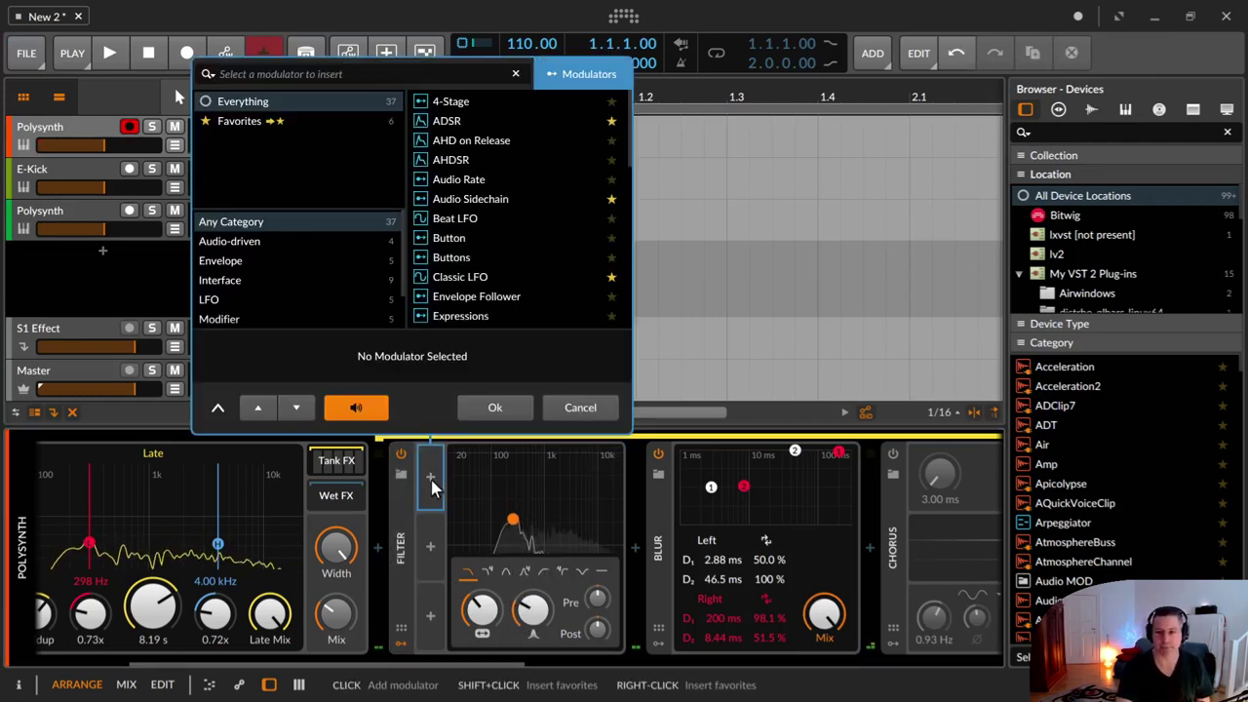
{"action": "type", "text": "lfo"}
{"action": "key", "text": "Down"}
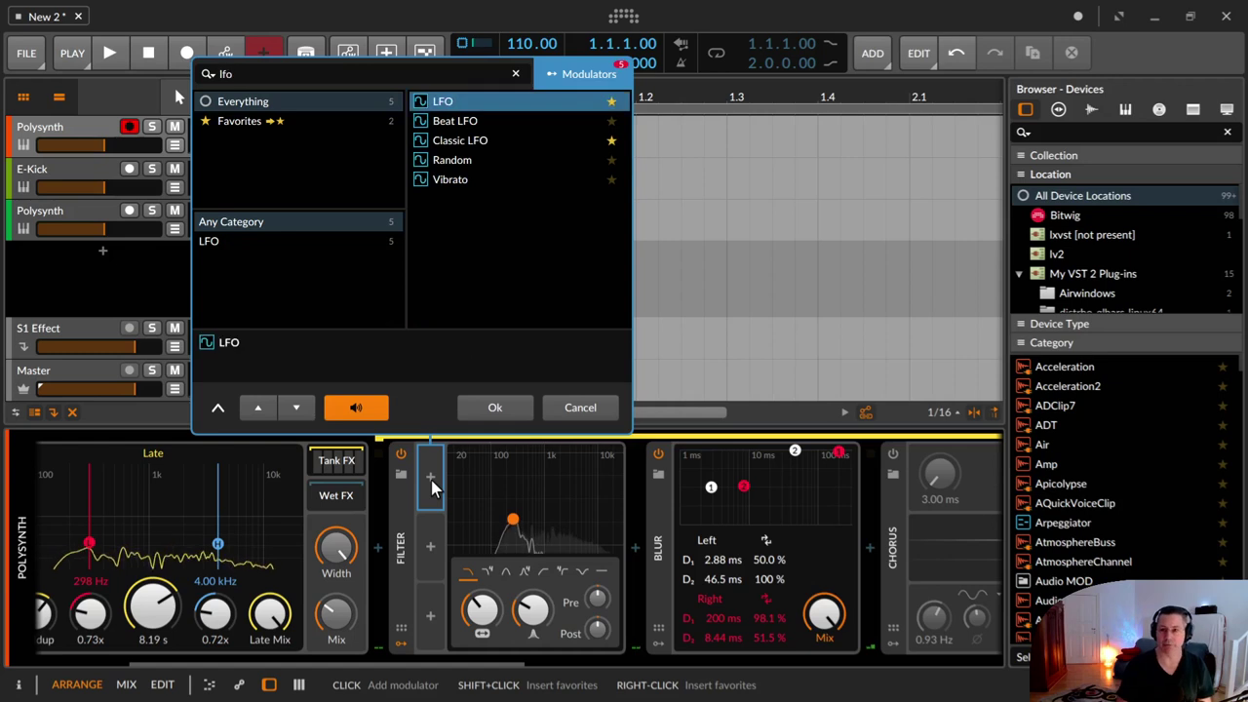
{"action": "key", "text": "Return"}
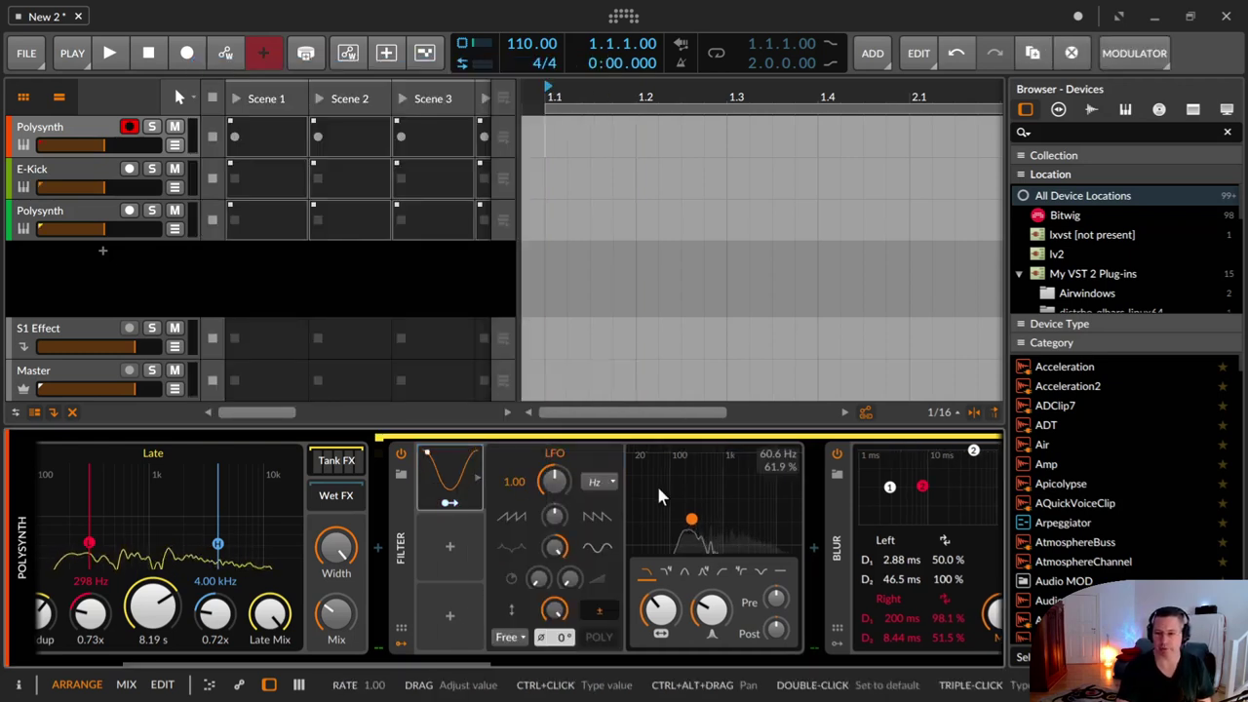
{"action": "left_click", "coordinate": [594, 483]}
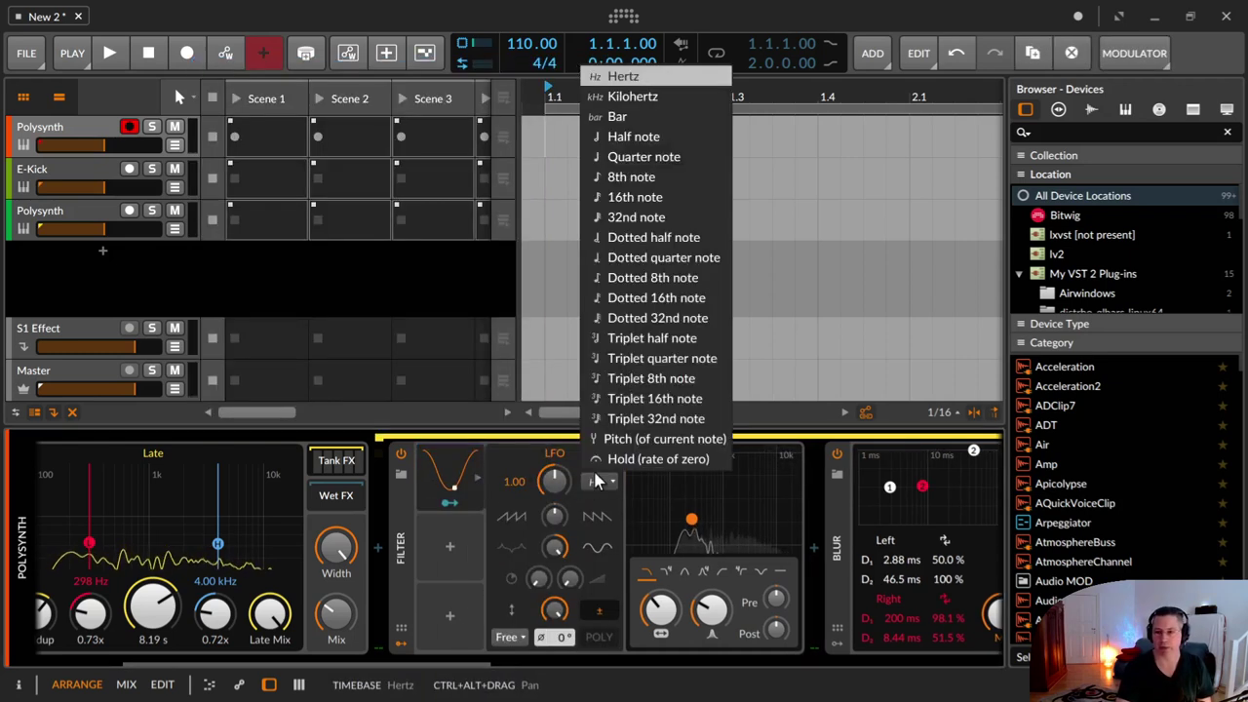
{"action": "left_click", "coordinate": [636, 121]}
{"action": "left_click_drag", "start_coordinate": [553, 479], "coordinate": [553, 458]}
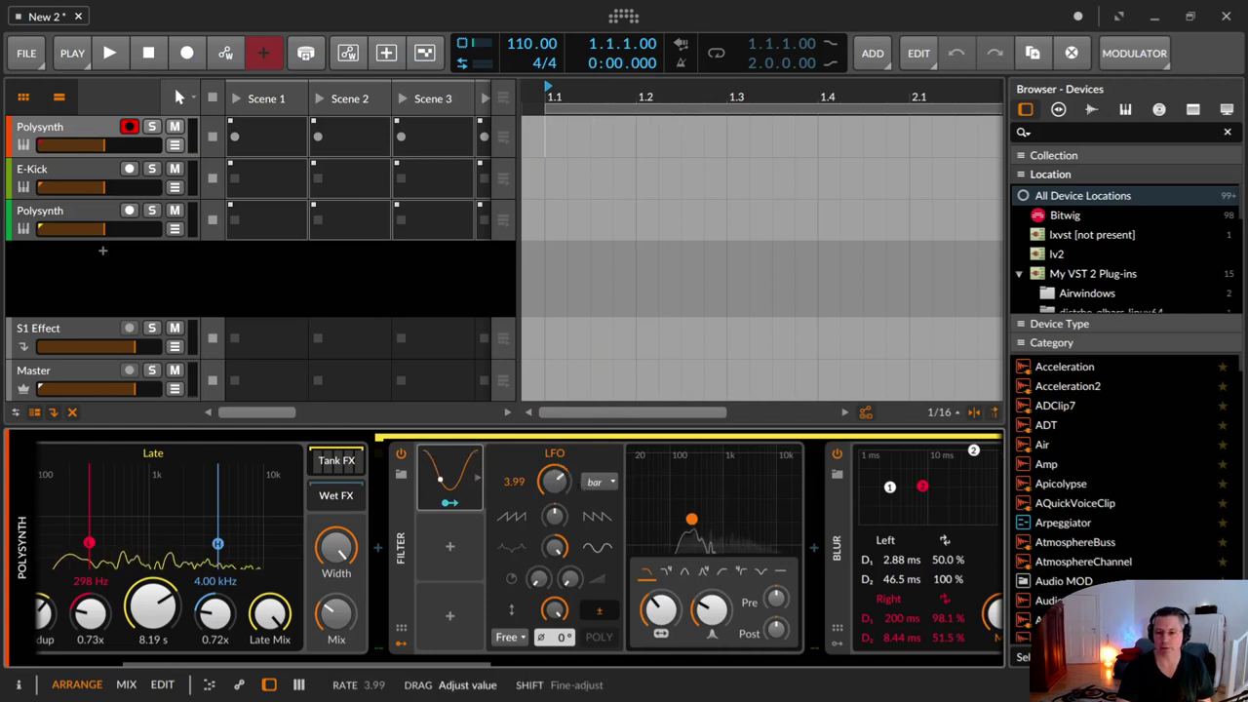
Step: Map the LFO to the Filter's Frequency with a positive modulation amount
{"action": "left_click", "coordinate": [454, 502]}
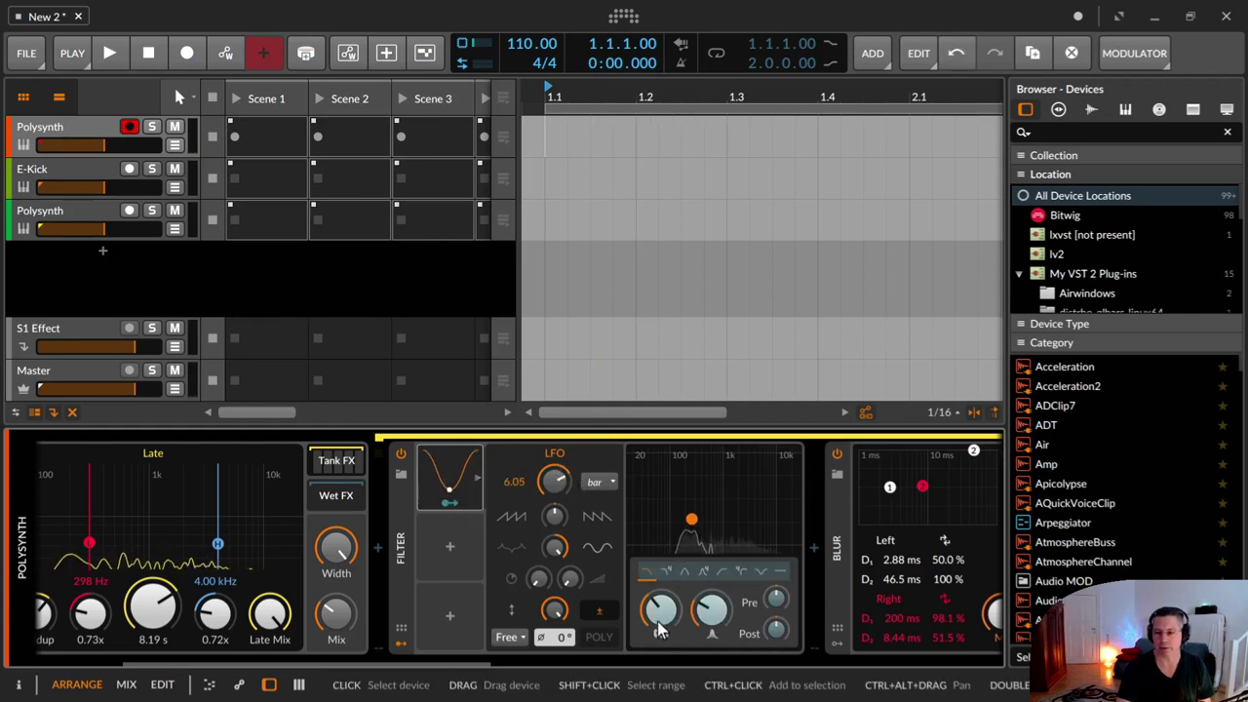
{"action": "left_click_drag", "start_coordinate": [660, 609], "coordinate": [660, 585]}
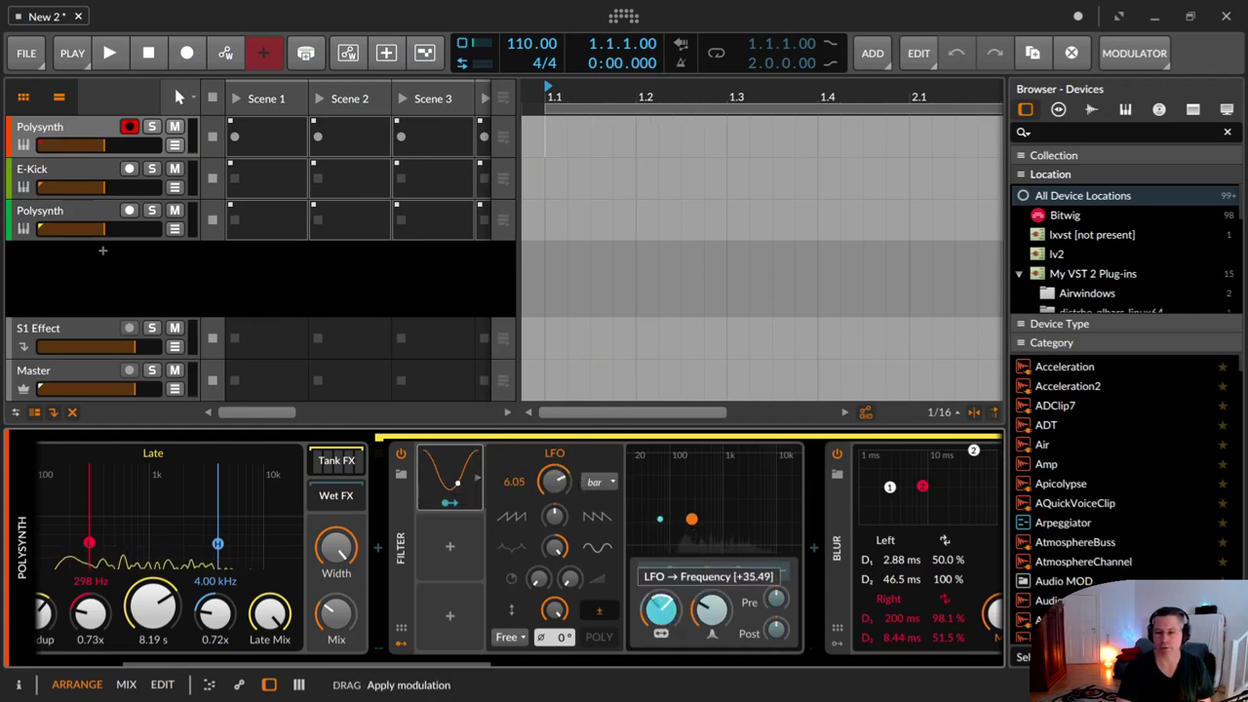
{"action": "left_click", "coordinate": [466, 508]}
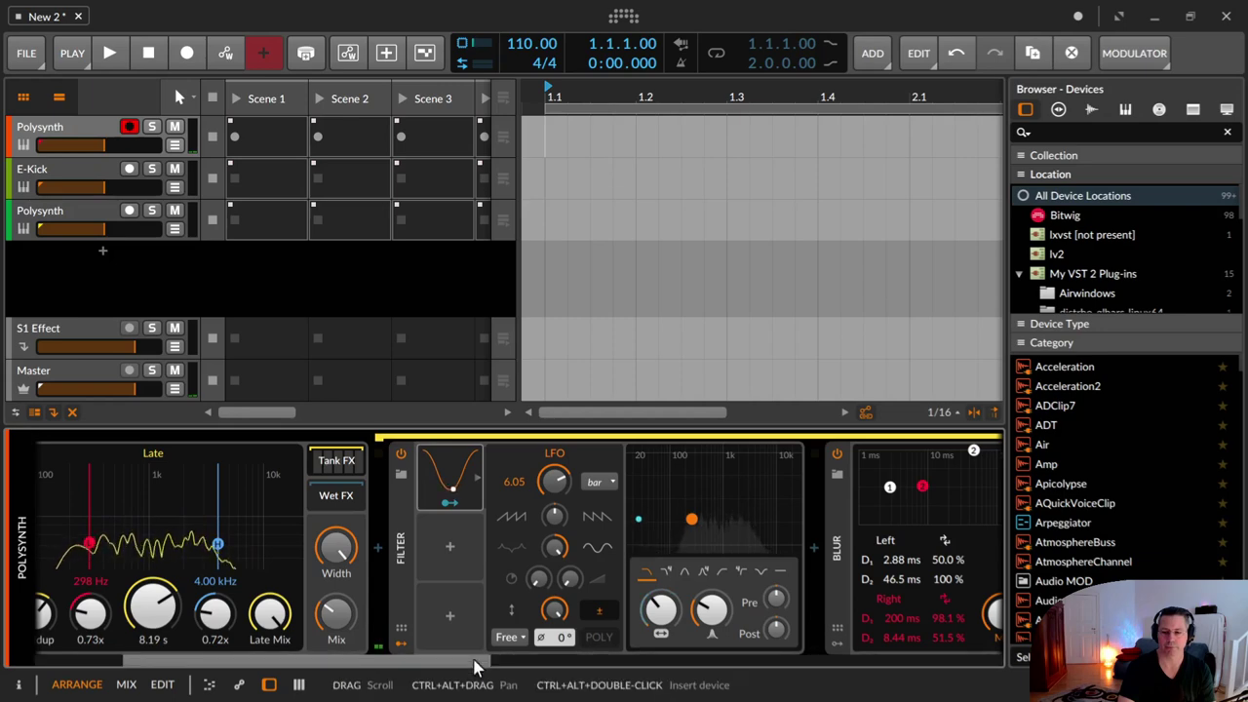
Step: Set the Reverb's Late Mix to 68.7 % and reactivate the Tank FX EQ+ with its high-cut at 2.23 kHz
{"action": "left_click_drag", "start_coordinate": [484, 661], "coordinate": [246, 657]}
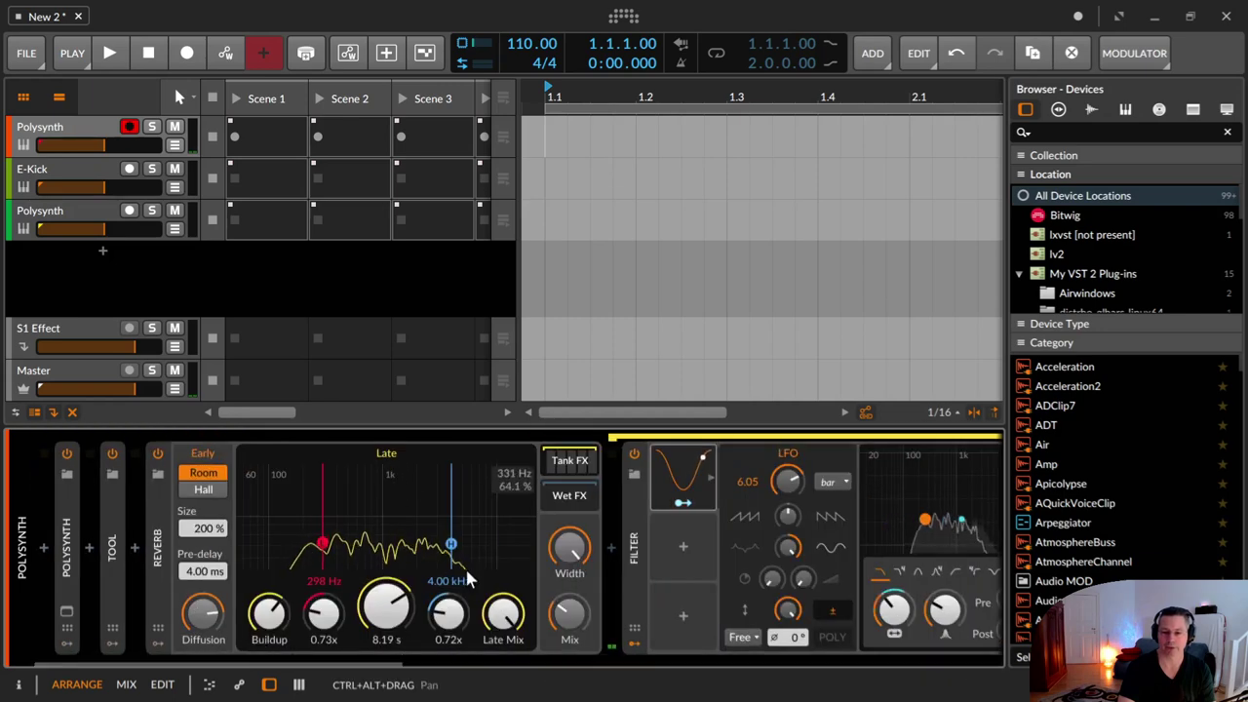
{"action": "left_click_drag", "start_coordinate": [503, 614], "coordinate": [503, 659]}
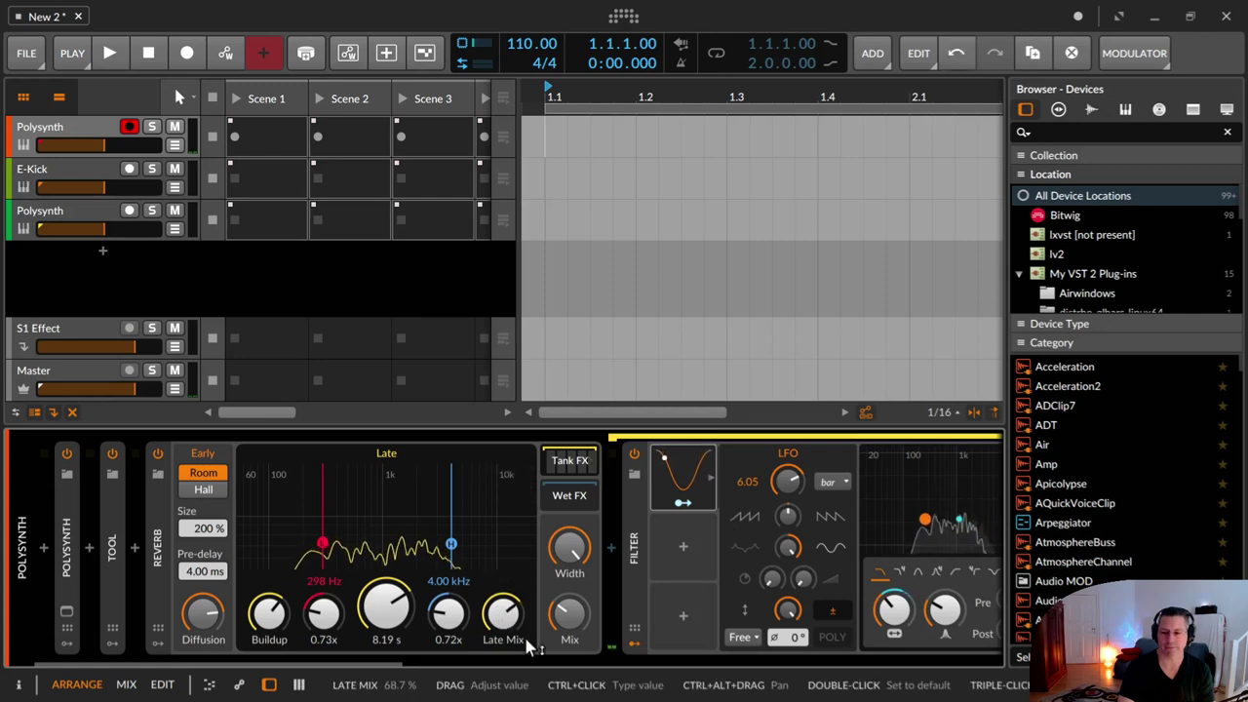
{"action": "left_click_drag", "start_coordinate": [367, 664], "coordinate": [1007, 619]}
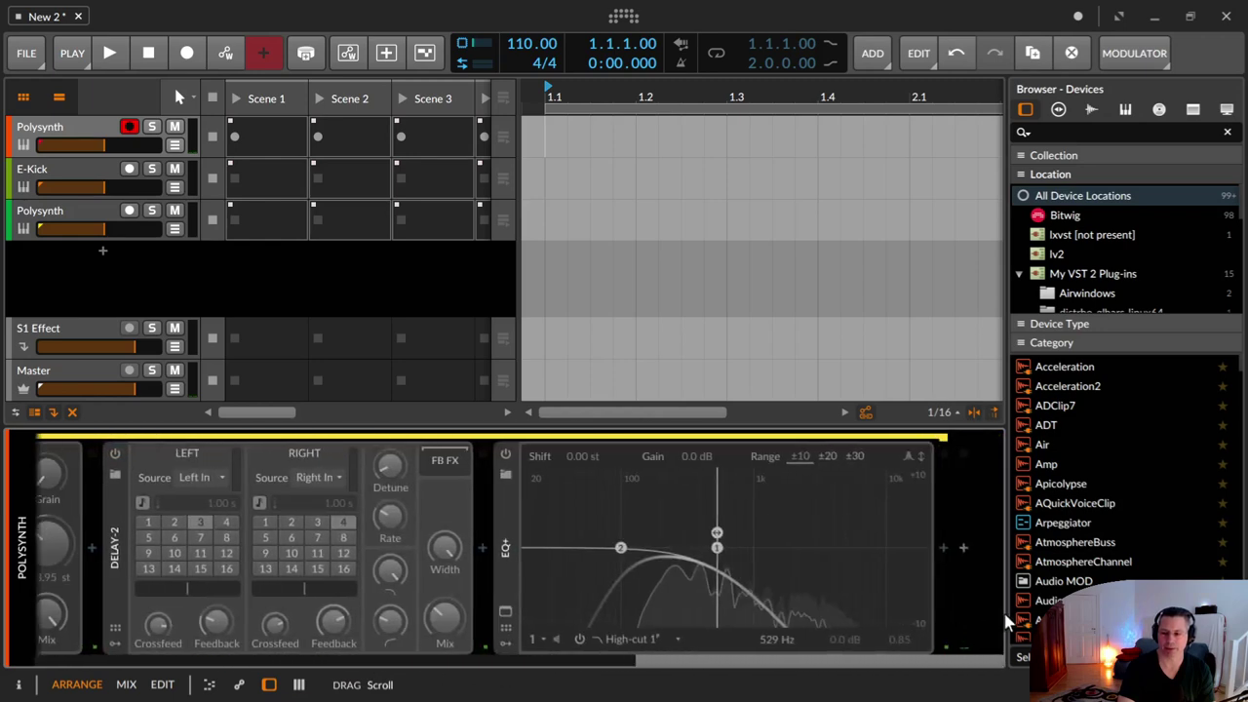
{"action": "left_click", "coordinate": [505, 455]}
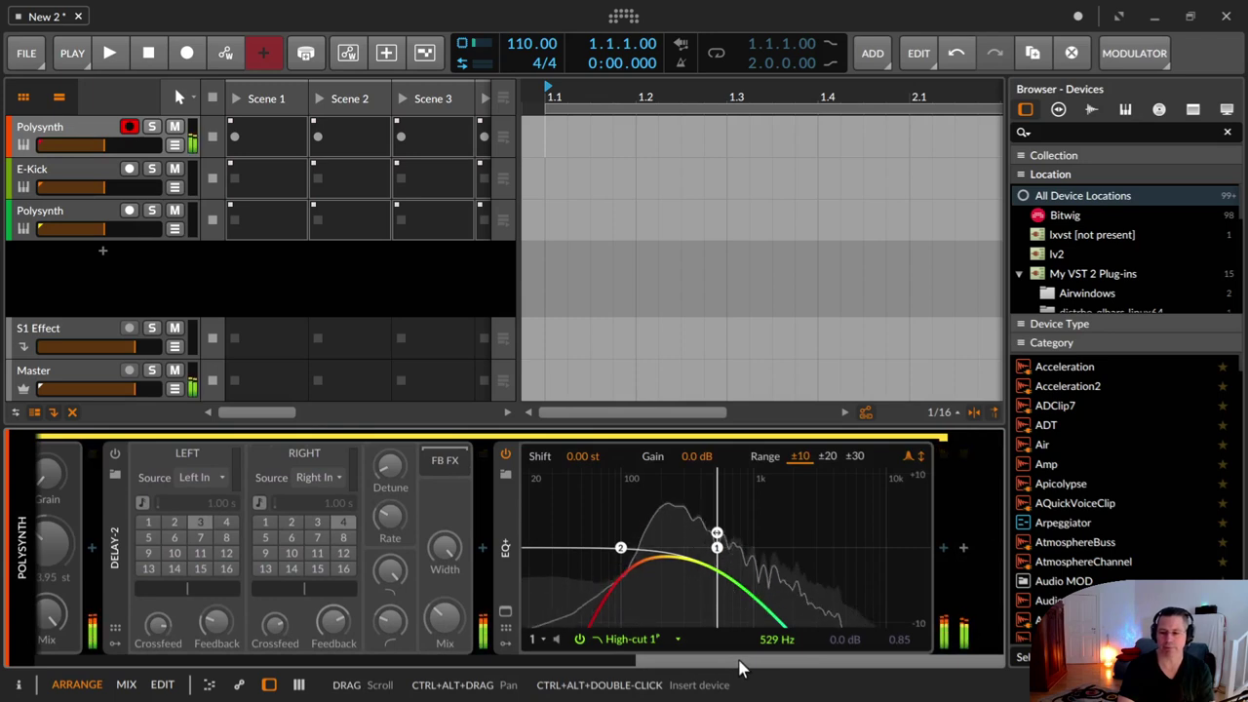
{"action": "left_click_drag", "start_coordinate": [717, 547], "coordinate": [809, 562]}
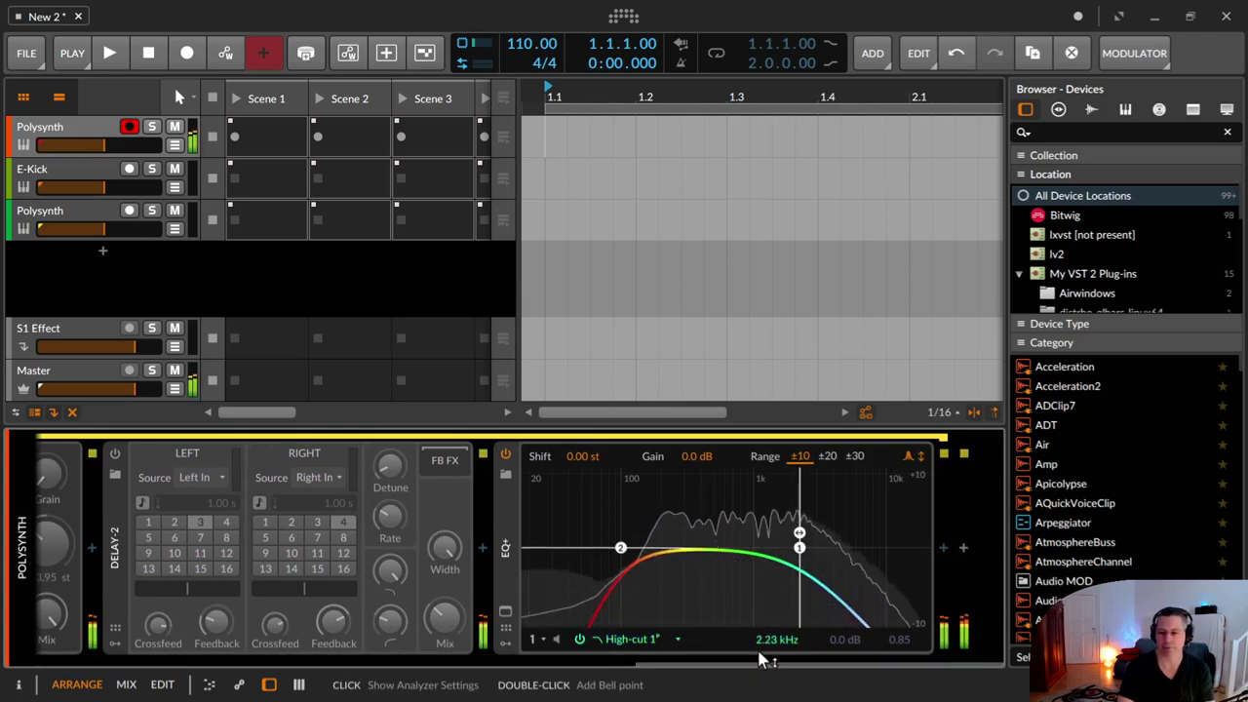
Step: Set the Reverb's high band split to 2.02 kHz and its high band decay multiplier to 0.58x
{"action": "left_click_drag", "start_coordinate": [753, 665], "coordinate": [245, 621]}
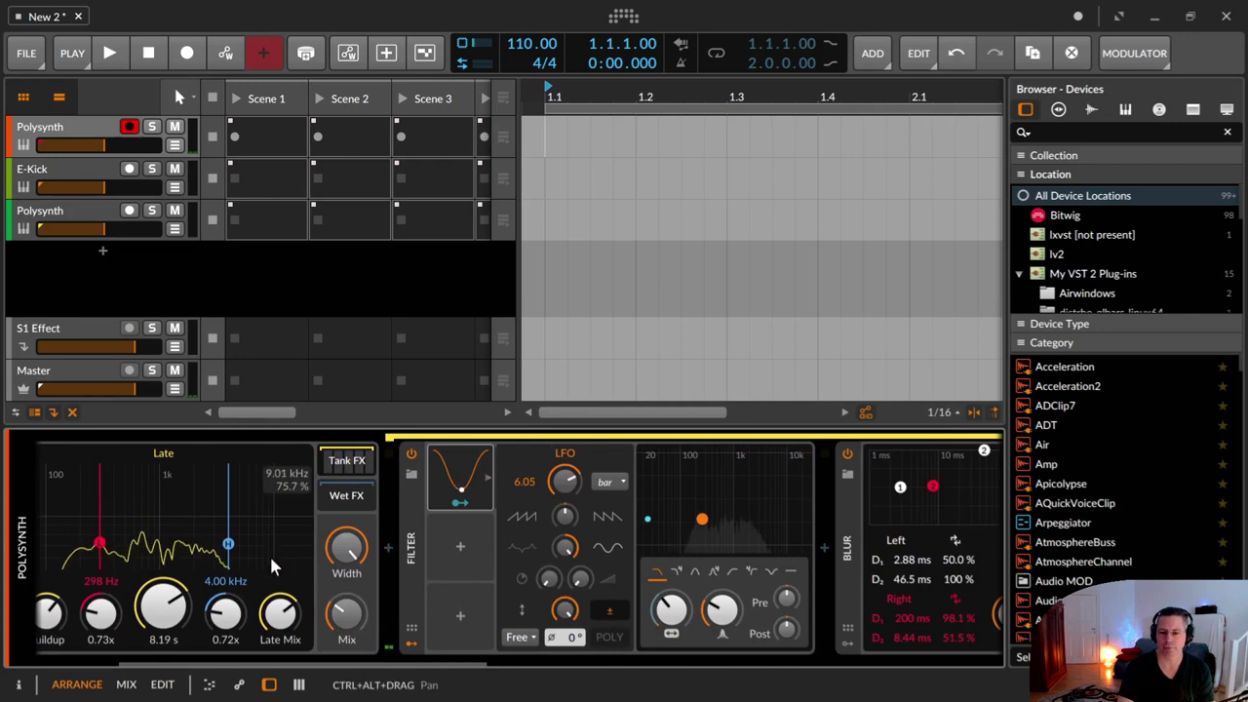
{"action": "left_click_drag", "start_coordinate": [228, 612], "coordinate": [227, 641]}
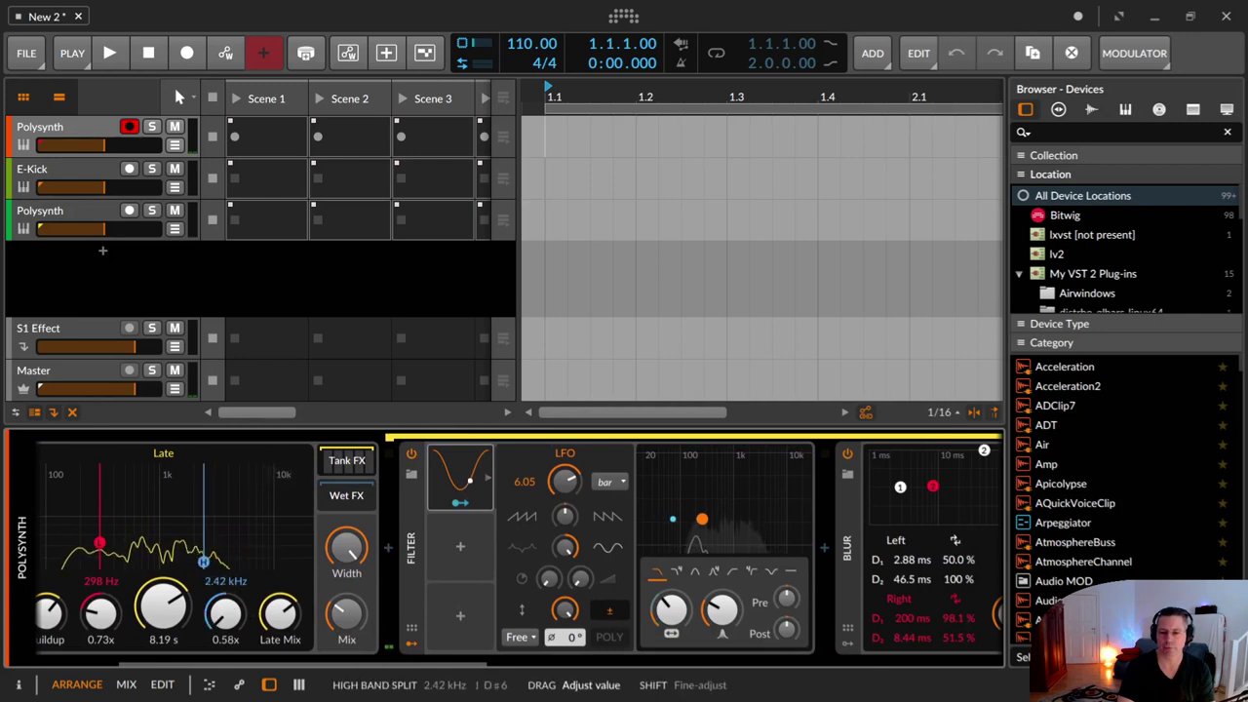
{"action": "left_click_drag", "start_coordinate": [190, 561], "coordinate": [195, 561]}
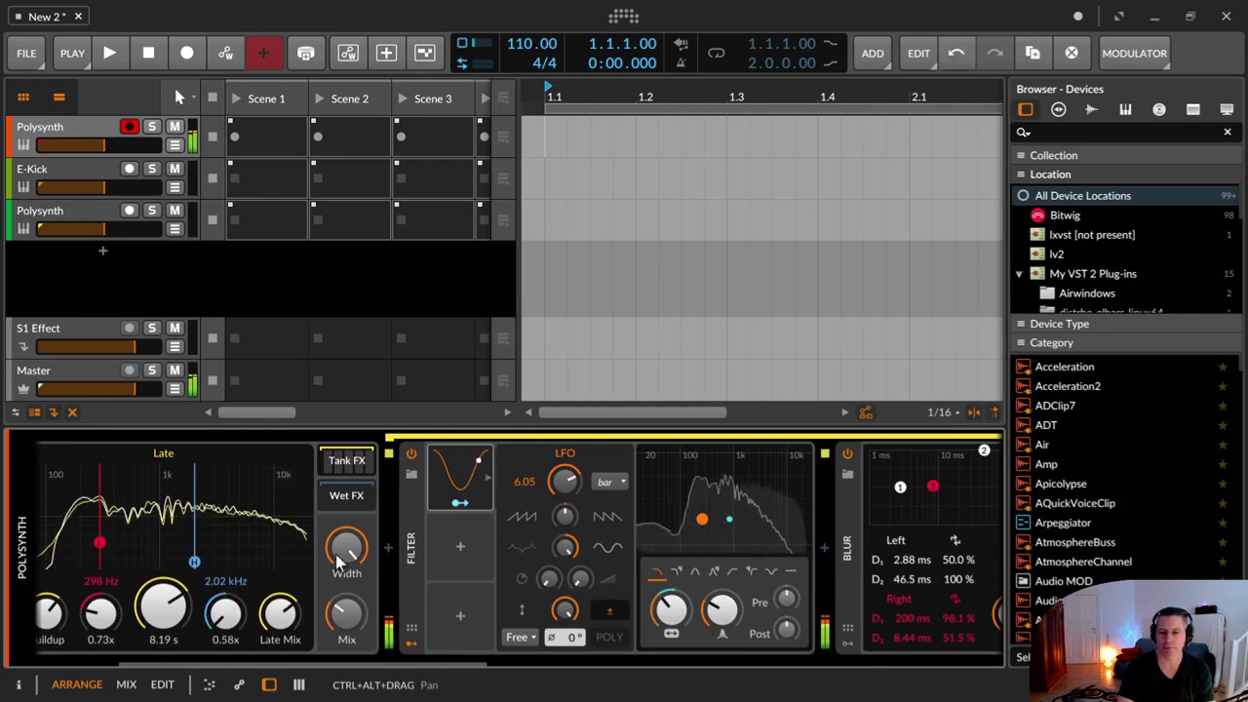
Step: Bypass the Blur and insert a second Bitwig Reverb at the start of the Tank FX chain, ahead of the Filter
{"action": "left_click", "coordinate": [847, 455]}
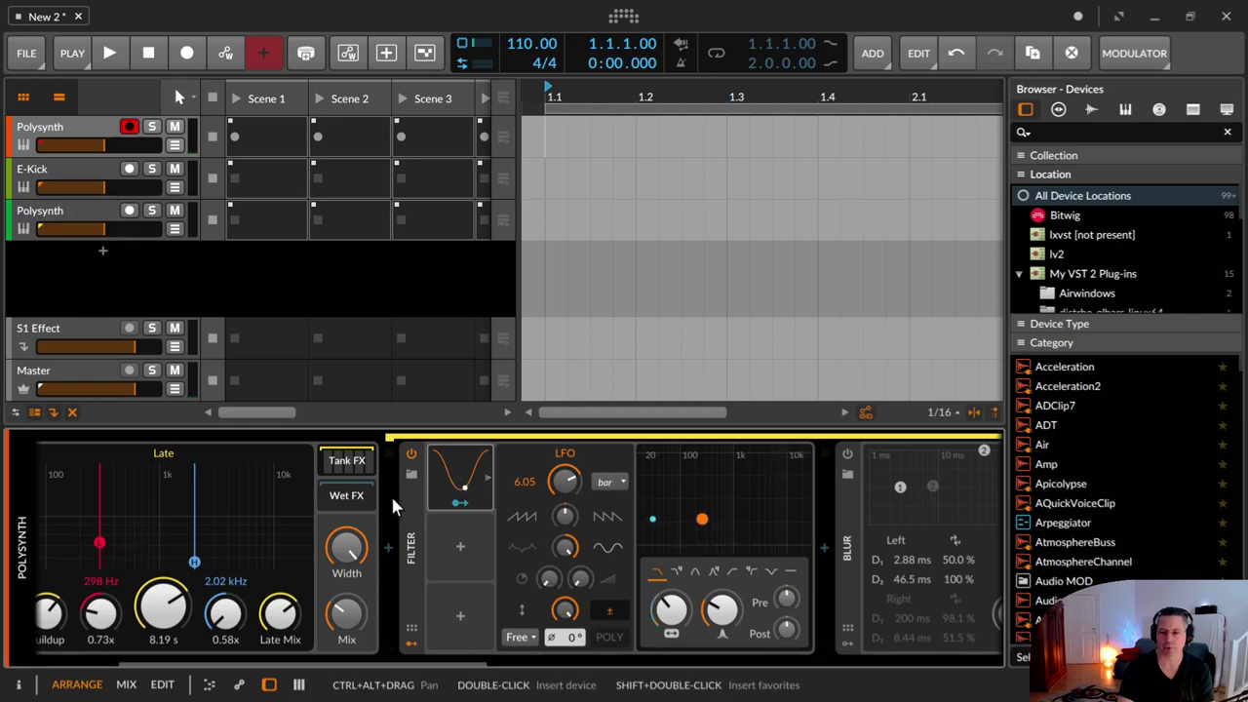
{"action": "left_click", "coordinate": [388, 541]}
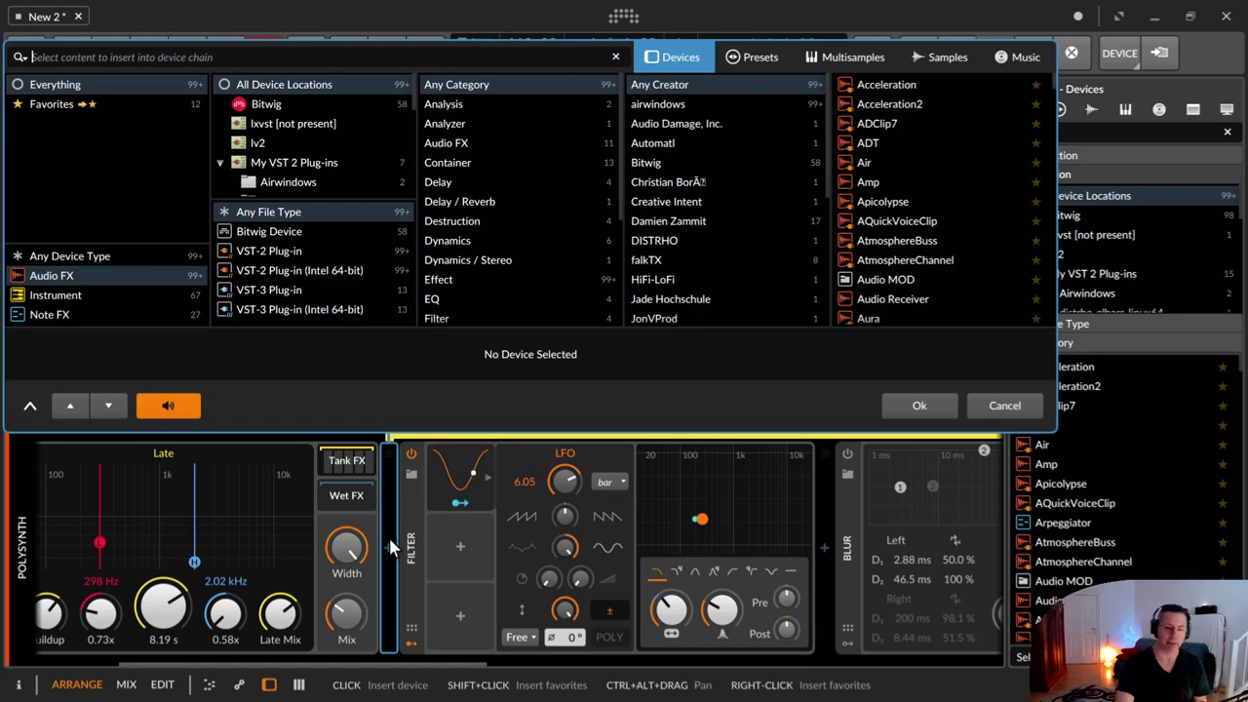
{"action": "type", "text": "reverb"}
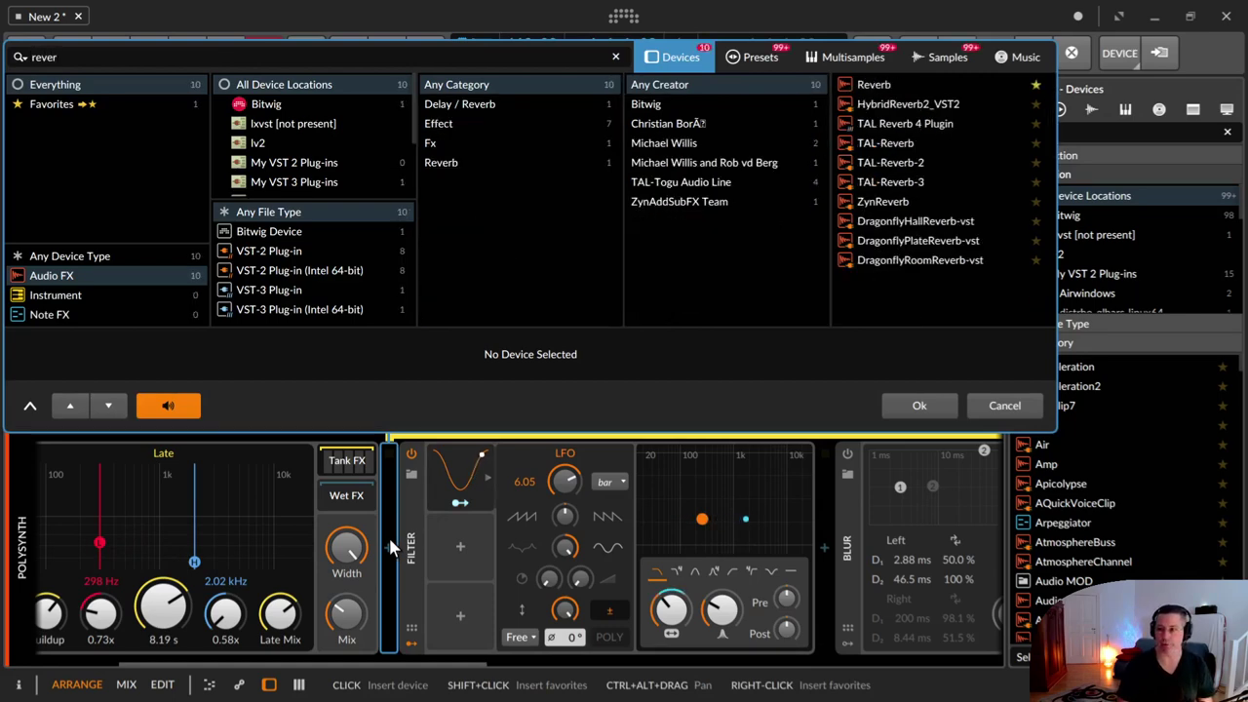
{"action": "key", "text": "Down"}
{"action": "key", "text": "Return"}
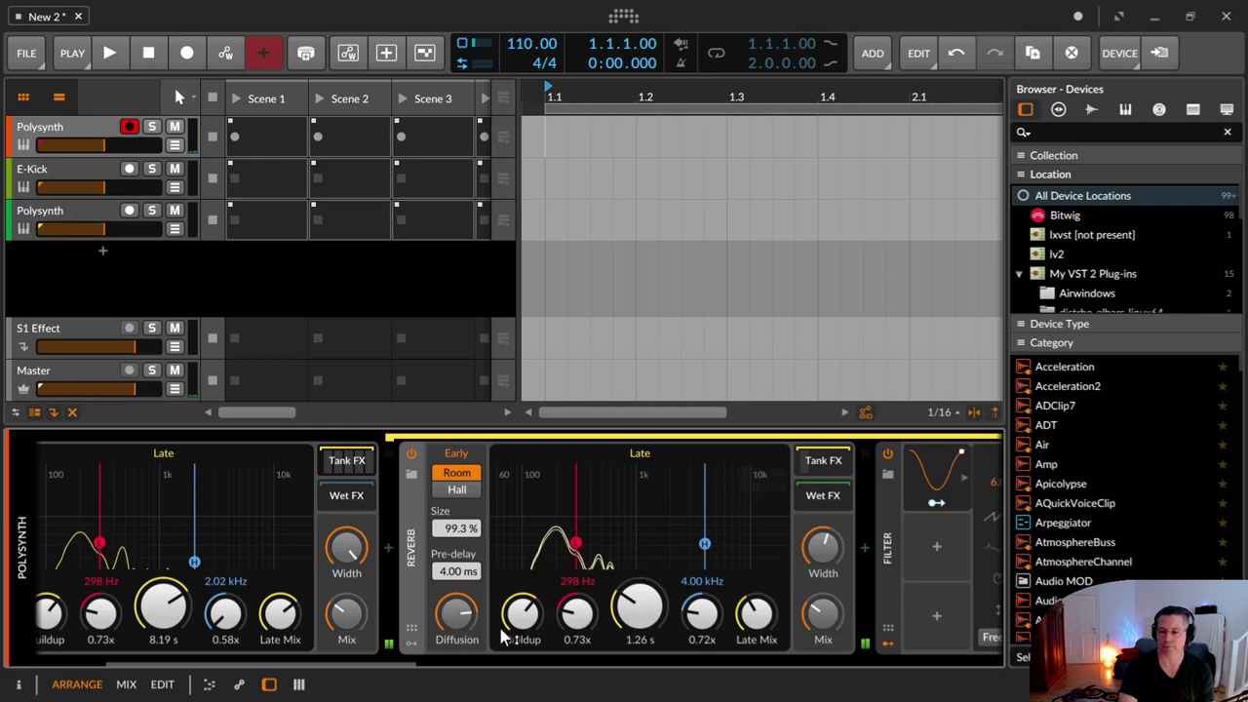
Step: Show the nested Reverb's Tank FX chain and bypass the EQ+ at the end of the outer Tank FX chain
{"action": "left_click", "coordinate": [817, 459]}
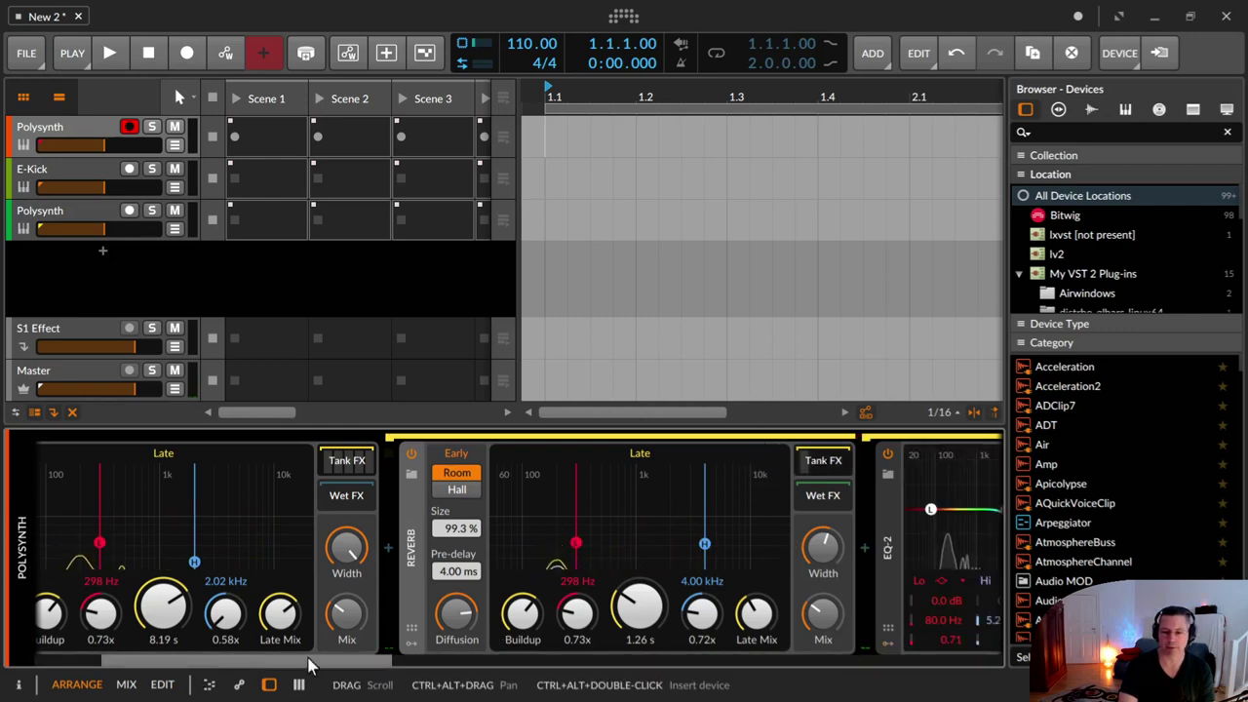
{"action": "left_click_drag", "start_coordinate": [236, 664], "coordinate": [1054, 583]}
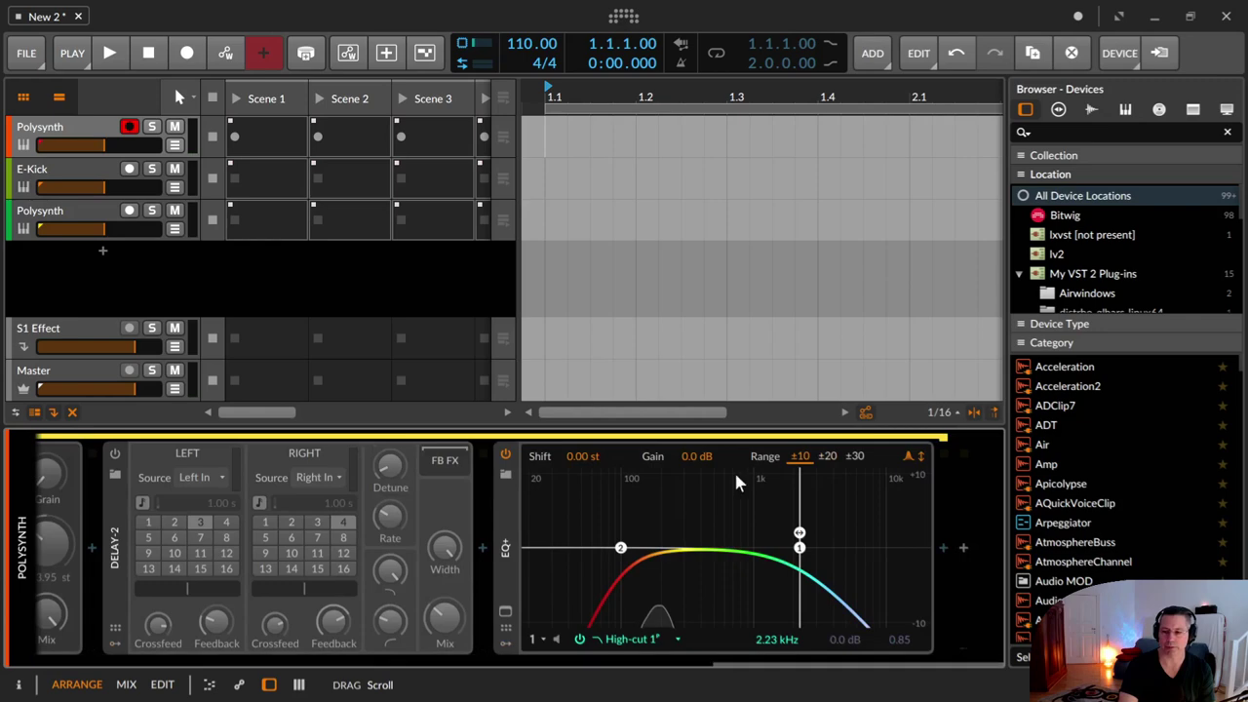
{"action": "left_click", "coordinate": [507, 455]}
Step: Collapse the EQ+, Delay-2, Pitch Shifter, Chorus and Blur devices in the outer Tank FX chain
{"action": "left_click", "coordinate": [504, 513]}
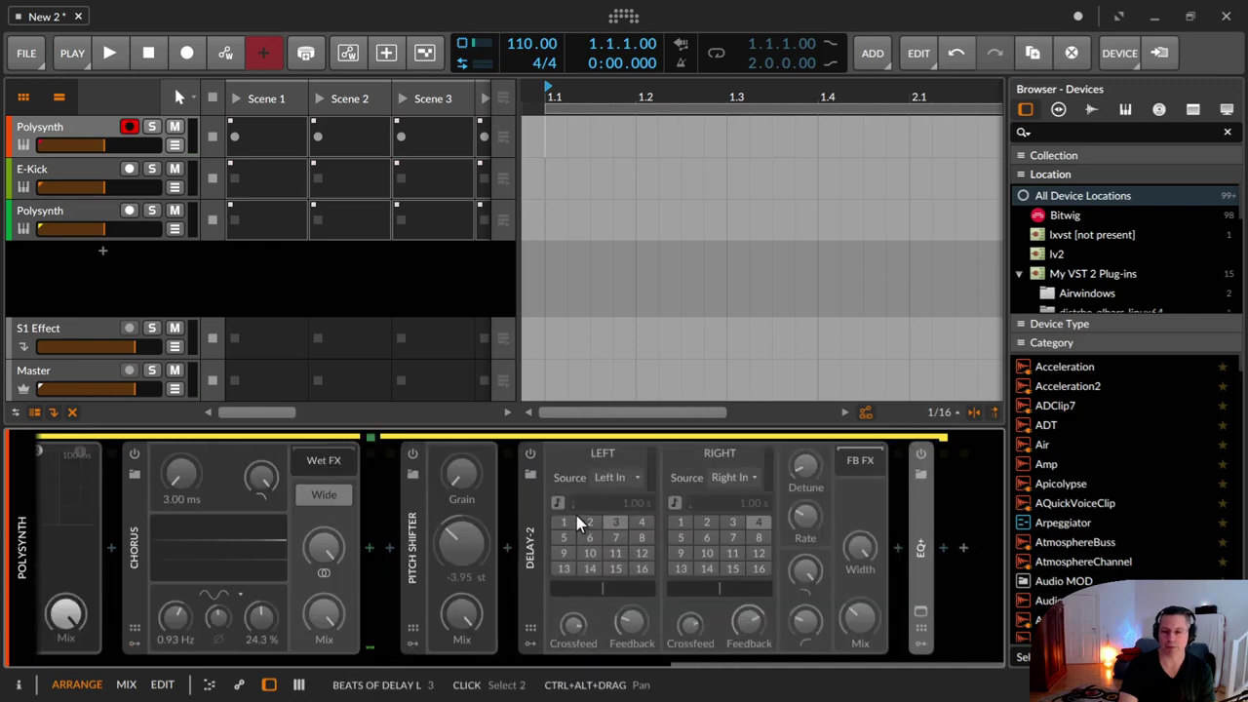
{"action": "left_click", "coordinate": [534, 516]}
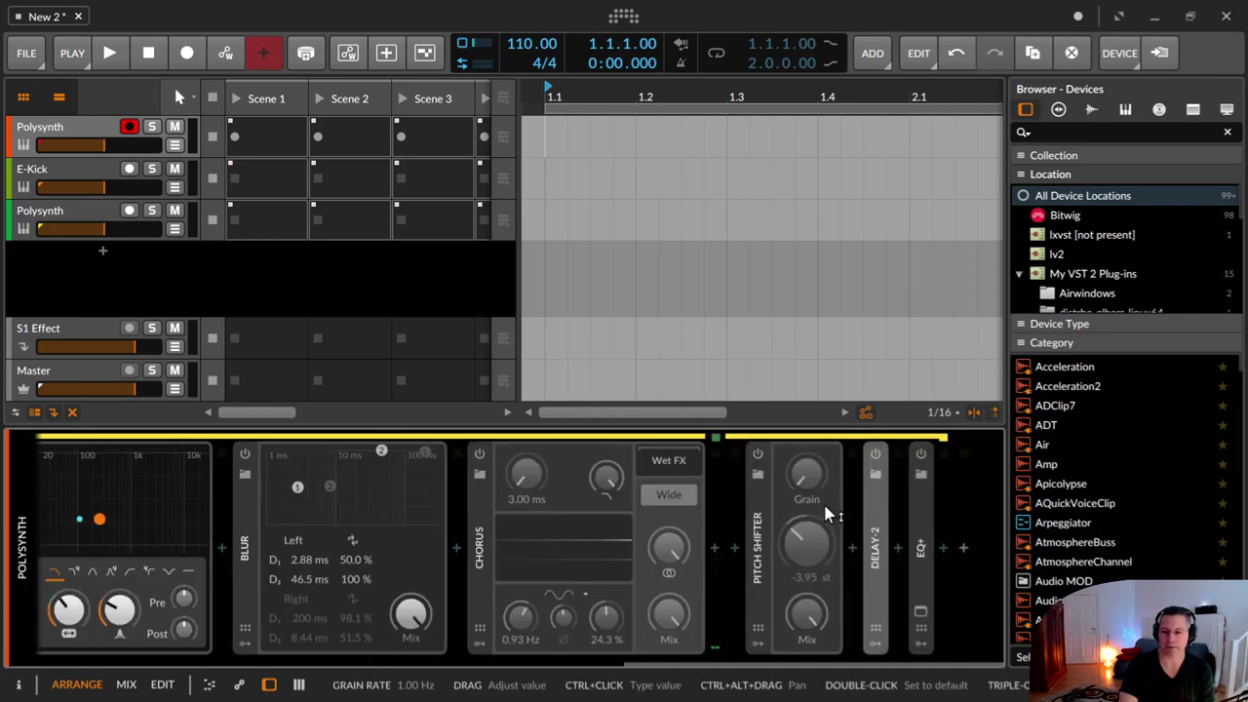
{"action": "left_click", "coordinate": [758, 531]}
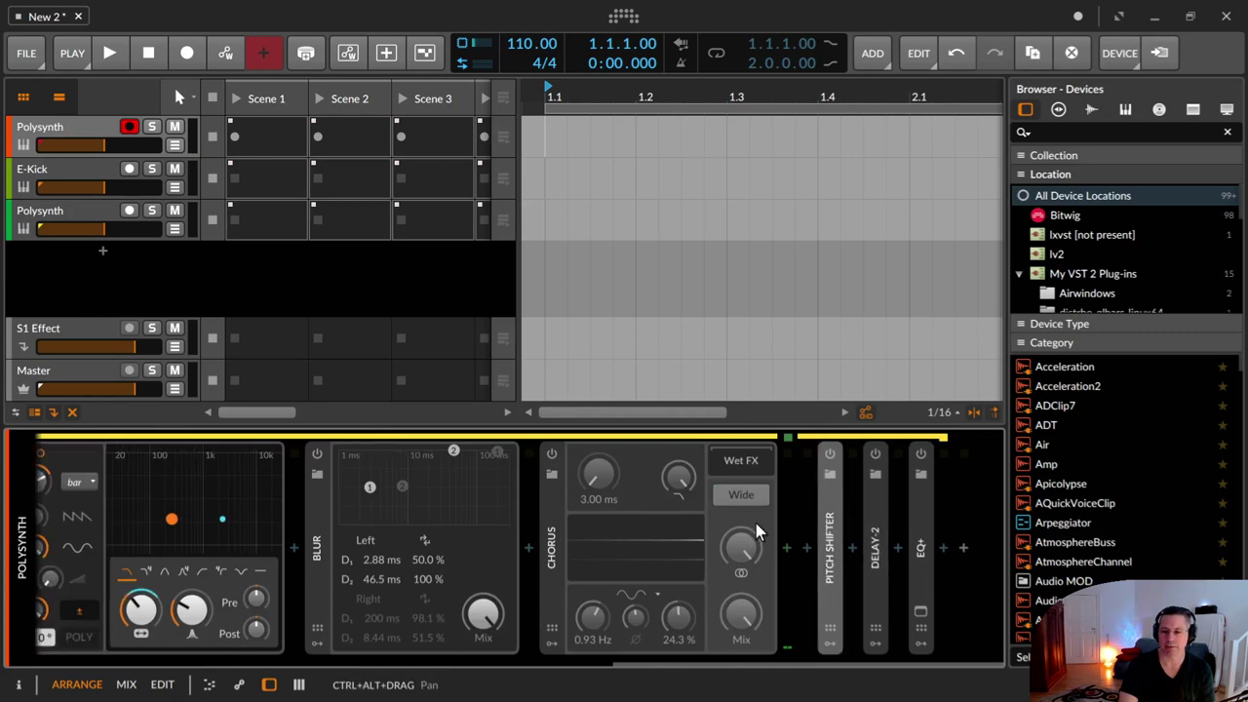
{"action": "left_click", "coordinate": [552, 526]}
{"action": "left_click", "coordinate": [549, 524]}
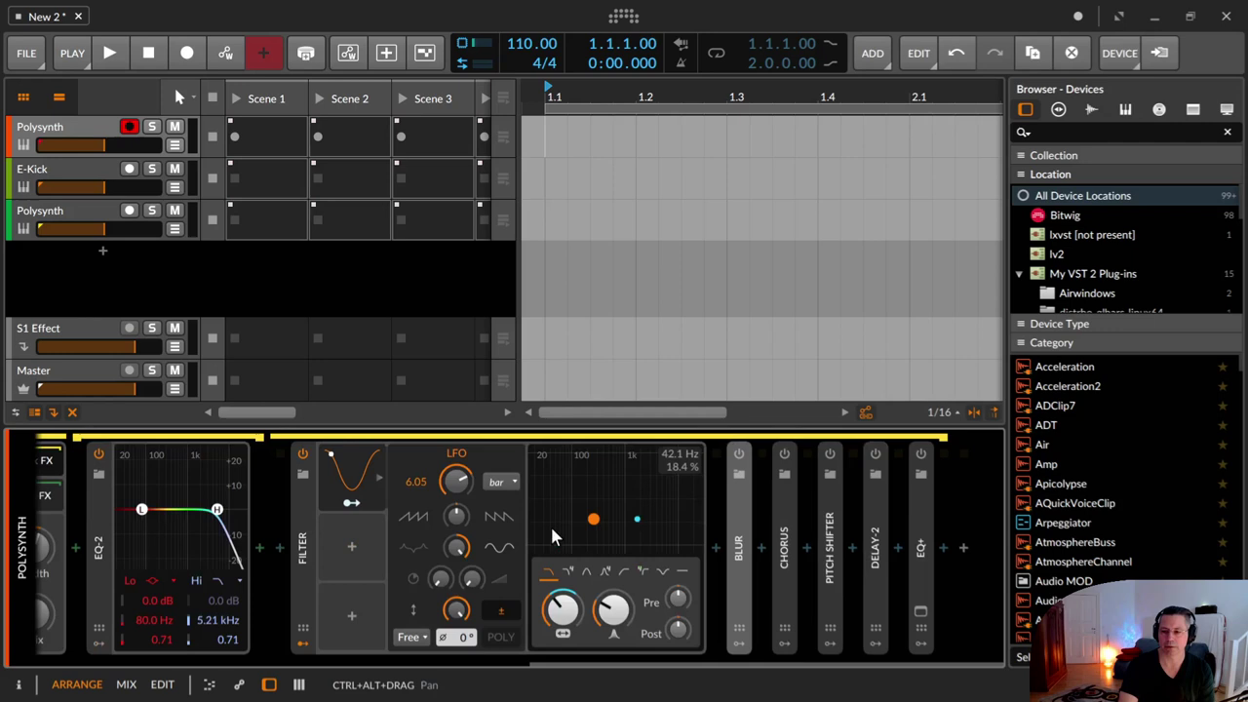
Step: Bypass the Filter in the outer Tank FX chain and collapse it
{"action": "left_click", "coordinate": [303, 455]}
{"action": "double_click", "coordinate": [302, 510]}
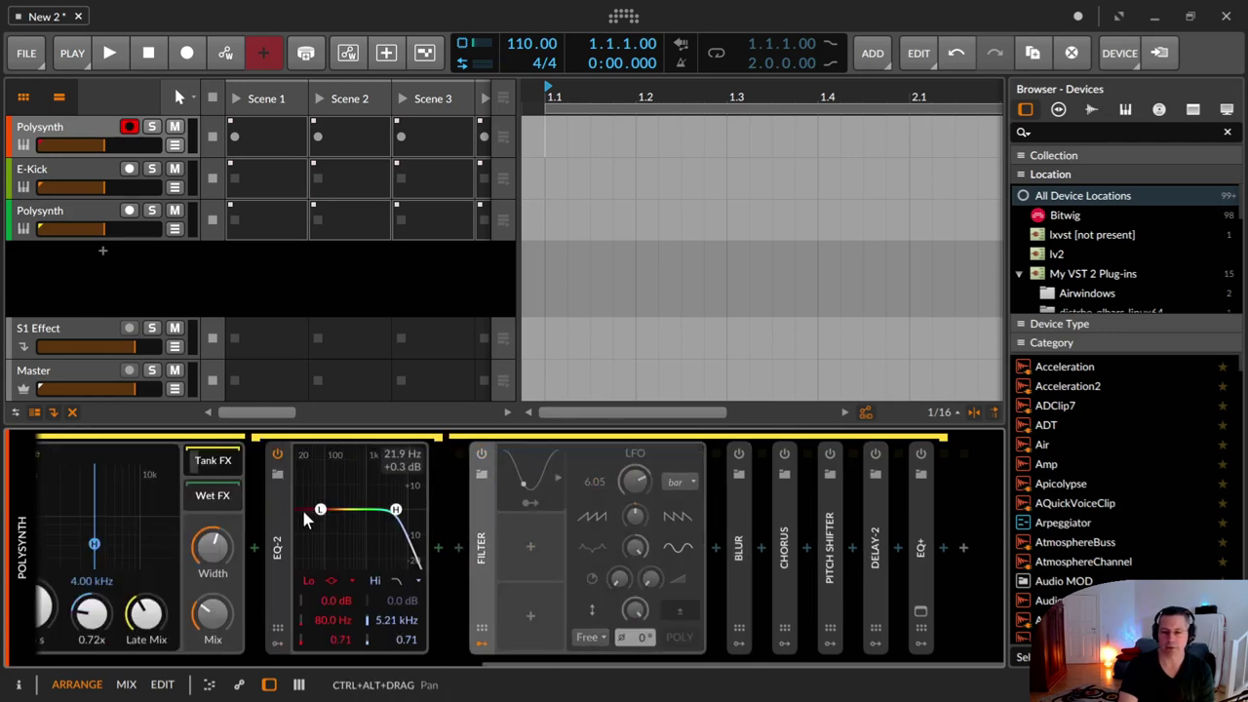
{"action": "left_click", "coordinate": [482, 644]}
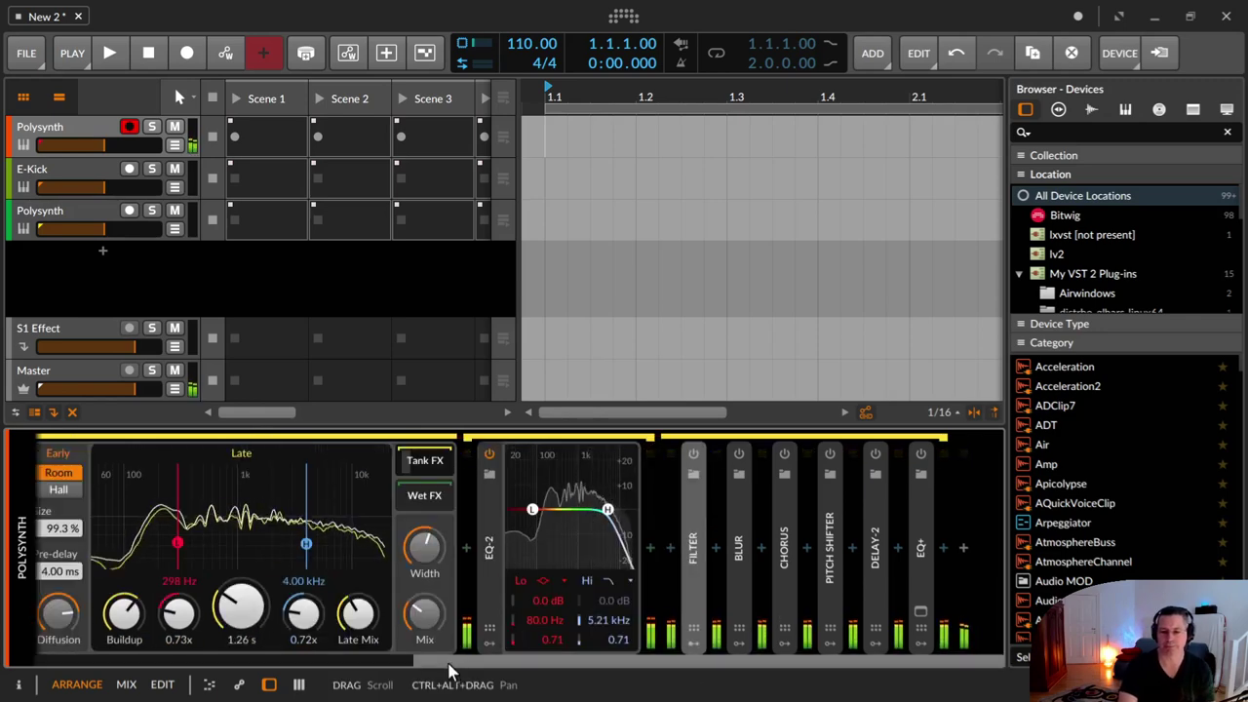
Step: Set the nested Reverb's time to 3.31 s, increase its Width and lower its Late Mix
{"action": "left_click_drag", "start_coordinate": [449, 667], "coordinate": [254, 644]}
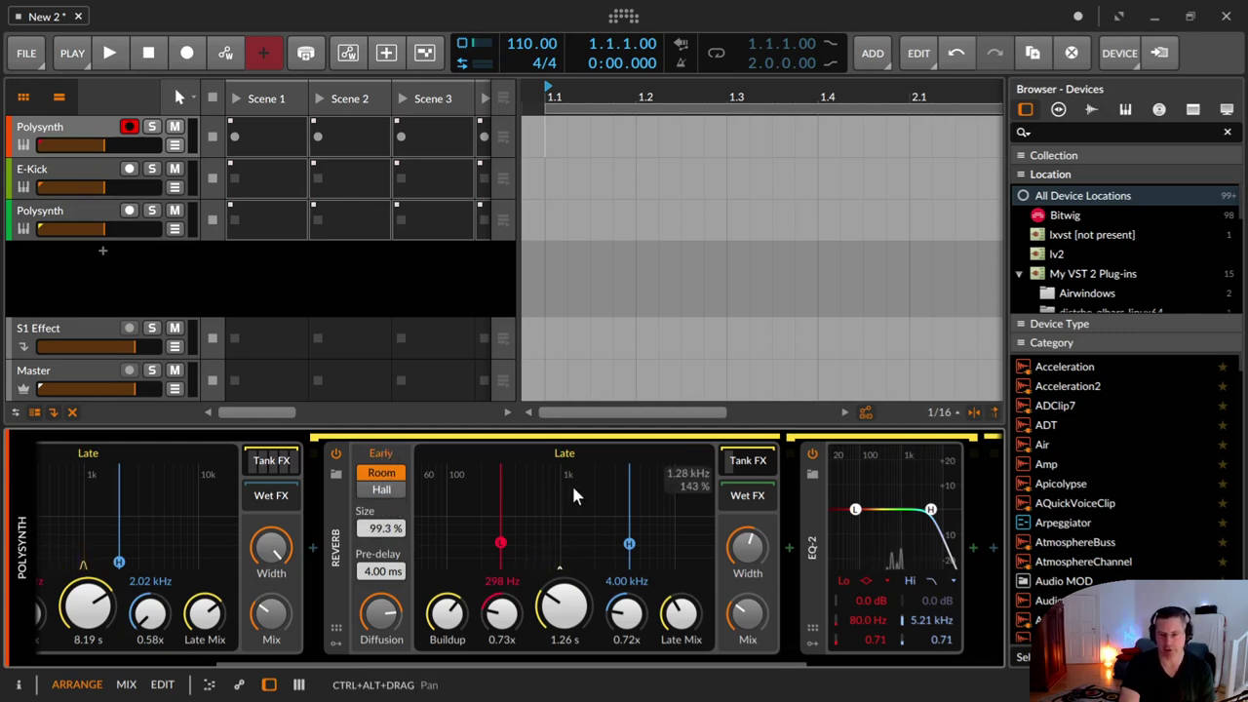
{"action": "left_click_drag", "start_coordinate": [563, 606], "coordinate": [563, 556]}
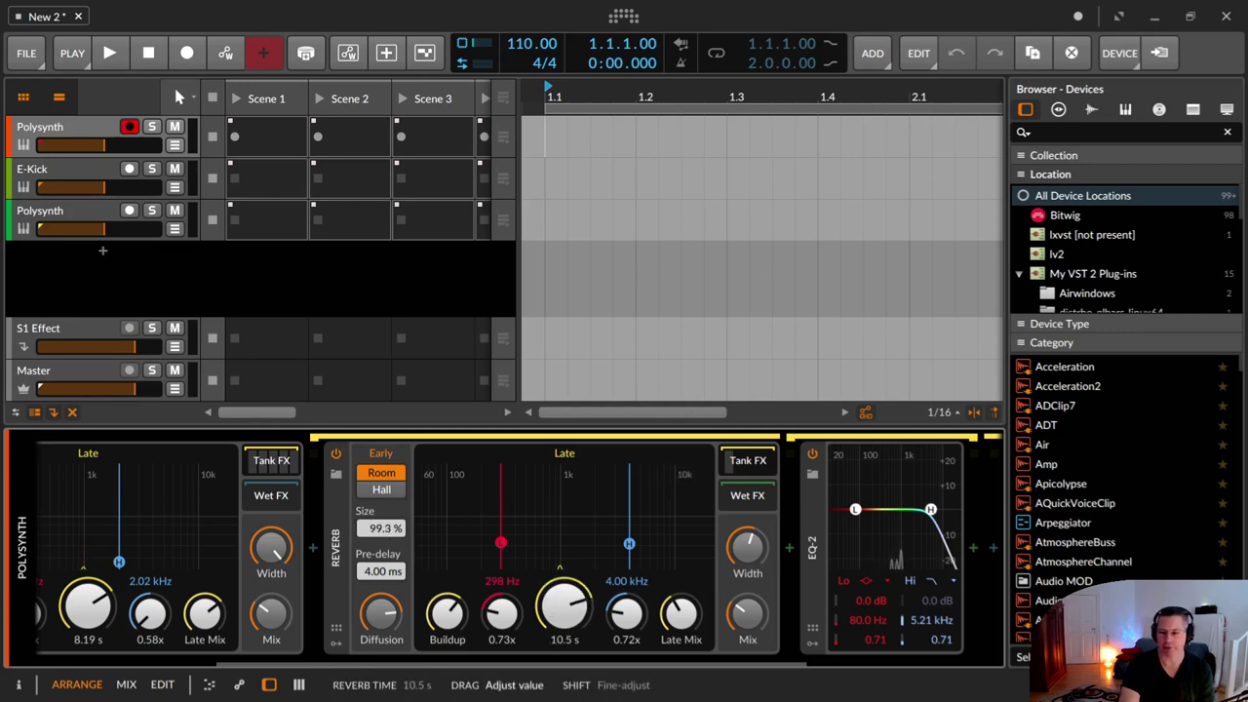
{"action": "left_click_drag", "start_coordinate": [563, 606], "coordinate": [564, 609]}
{"action": "left_click_drag", "start_coordinate": [746, 554], "coordinate": [746, 507]}
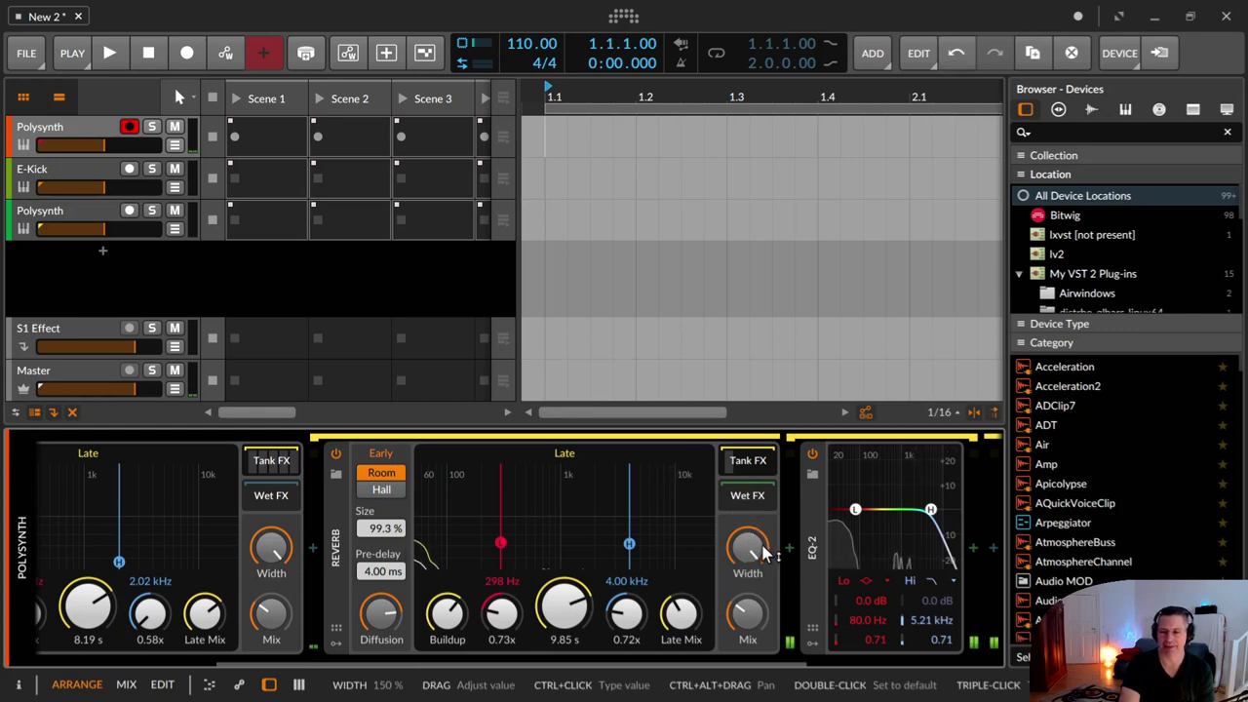
{"action": "left_click_drag", "start_coordinate": [564, 608], "coordinate": [563, 618]}
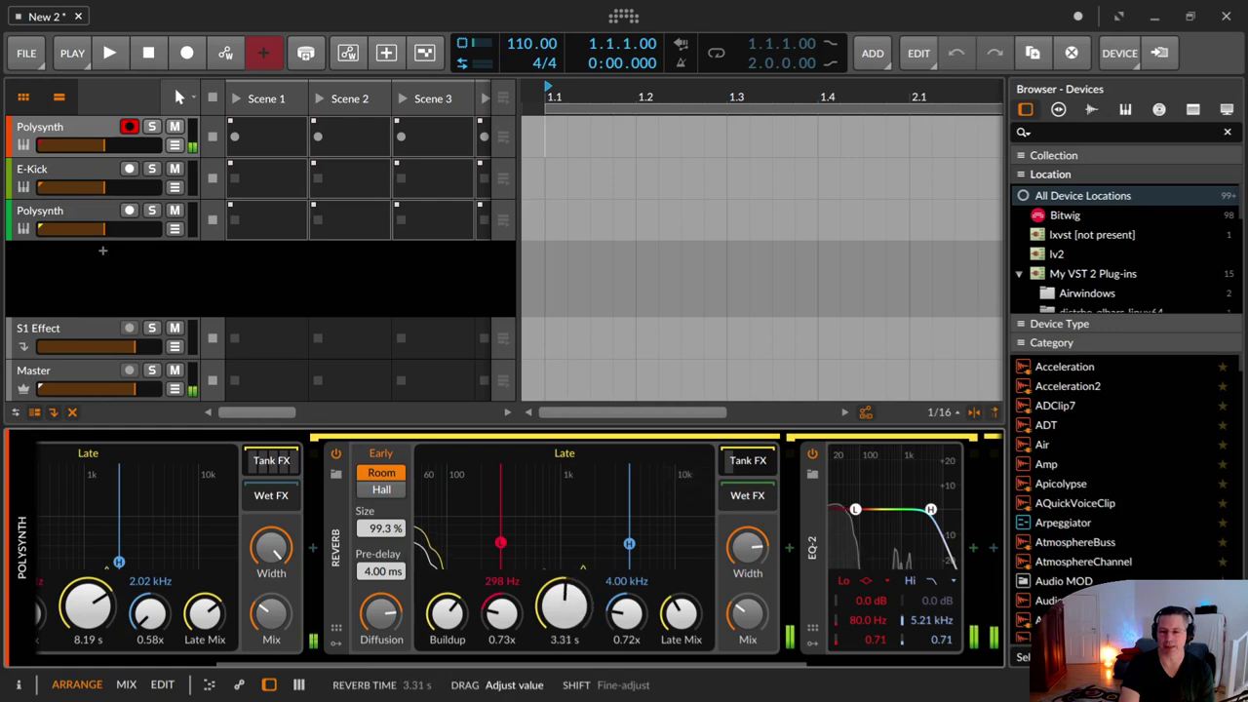
{"action": "left_click_drag", "start_coordinate": [682, 613], "coordinate": [682, 613]}
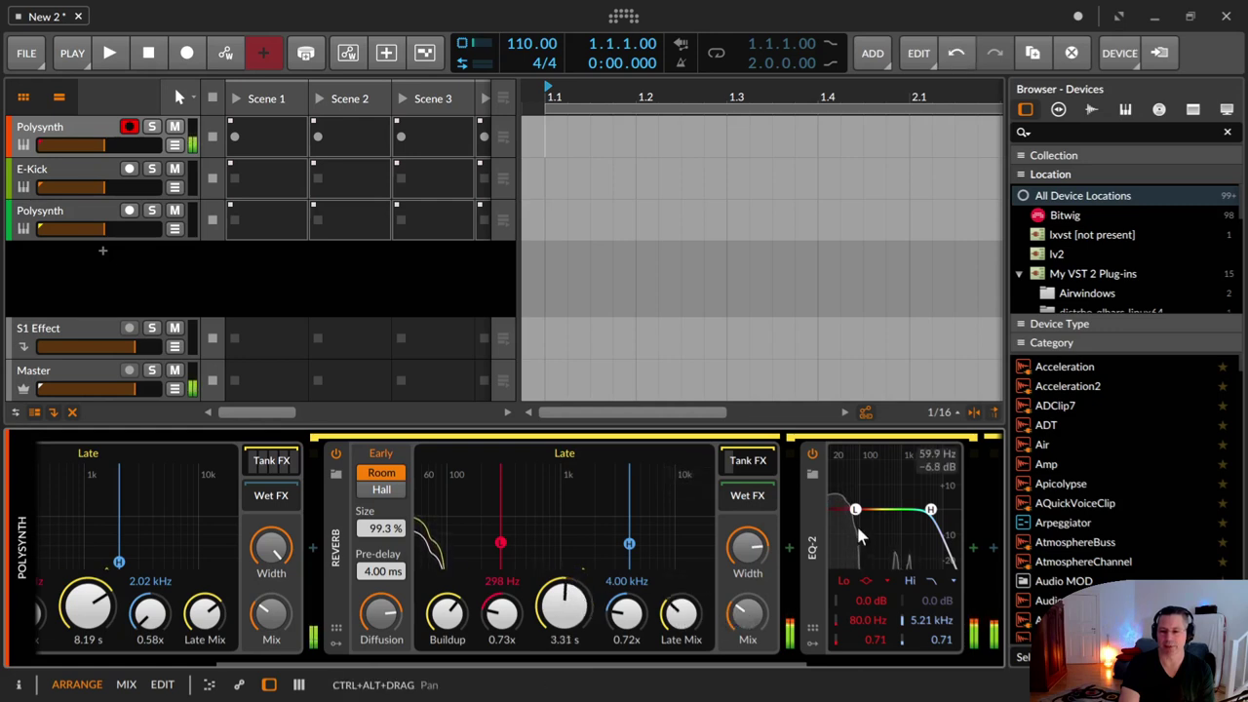
Step: Change the low band of the nested Reverb's EQ-2 to a low-cut filter
{"action": "left_click", "coordinate": [864, 577]}
{"action": "left_click", "coordinate": [880, 598]}
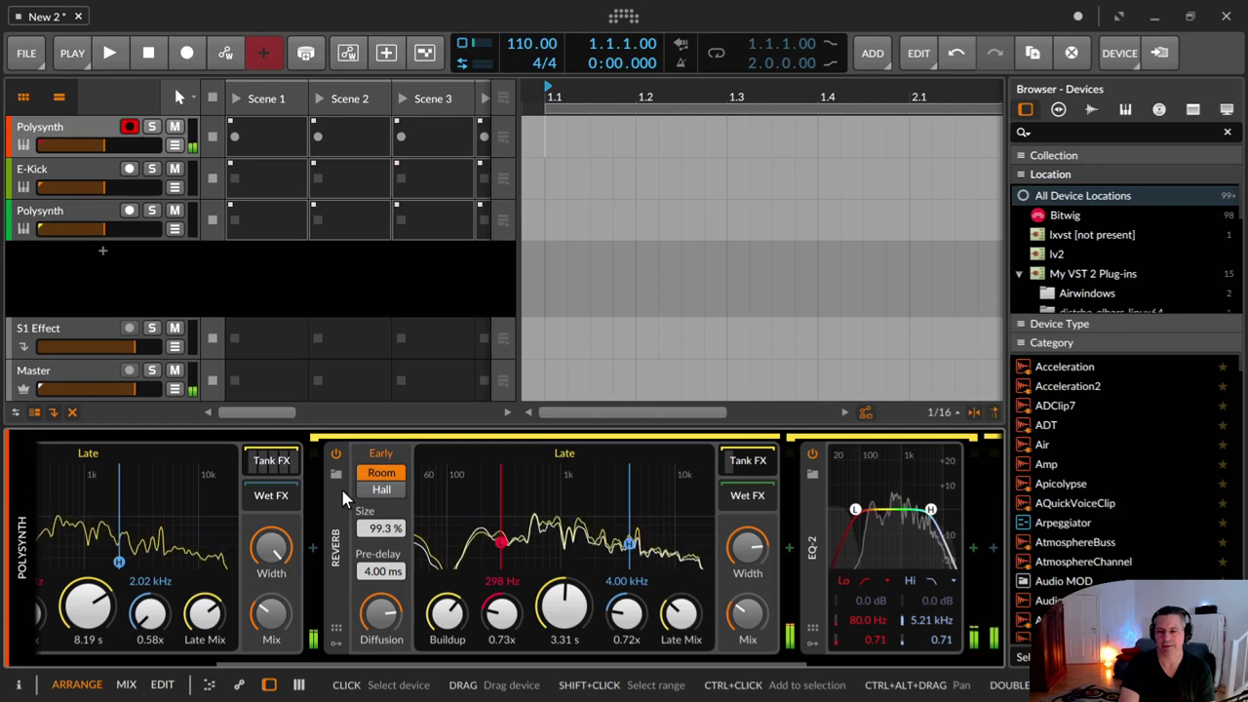
Step: Insert a Chorus before the EQ-2 in the nested Reverb's Tank FX chain and set its LFO right phase offset to 31%
{"action": "left_click", "coordinate": [788, 546]}
{"action": "type", "text": "cho"}
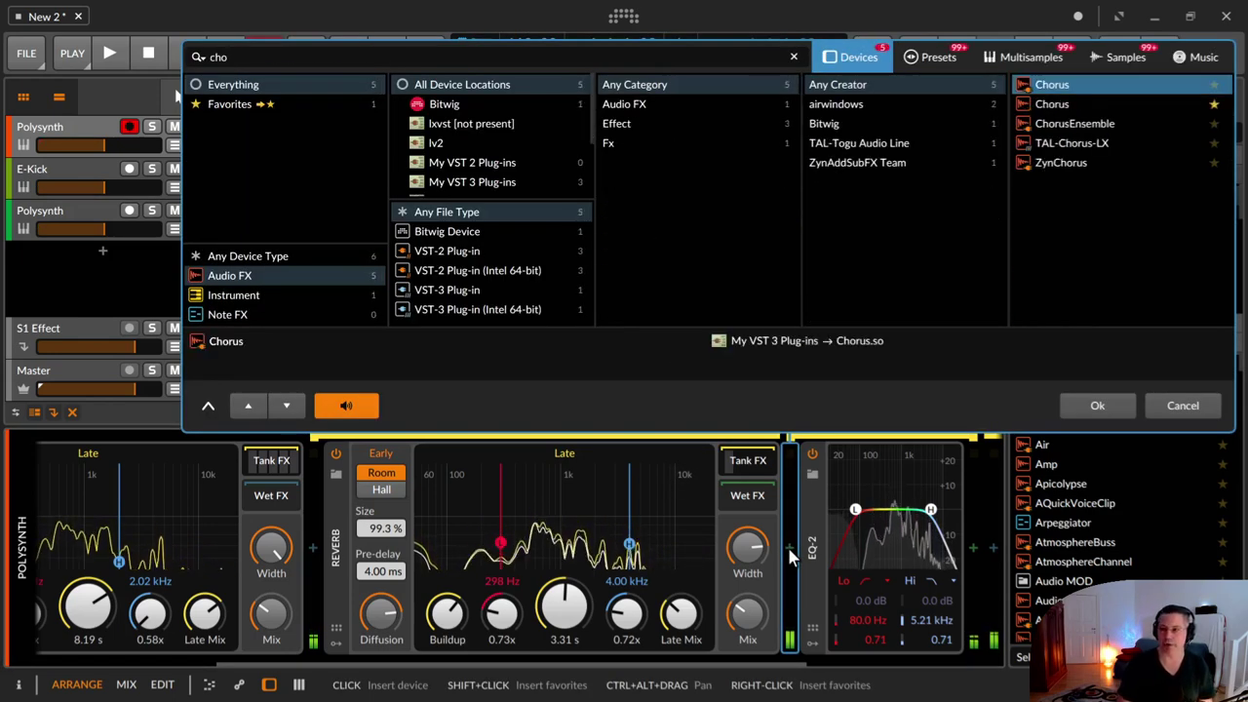
{"action": "key", "text": "Return"}
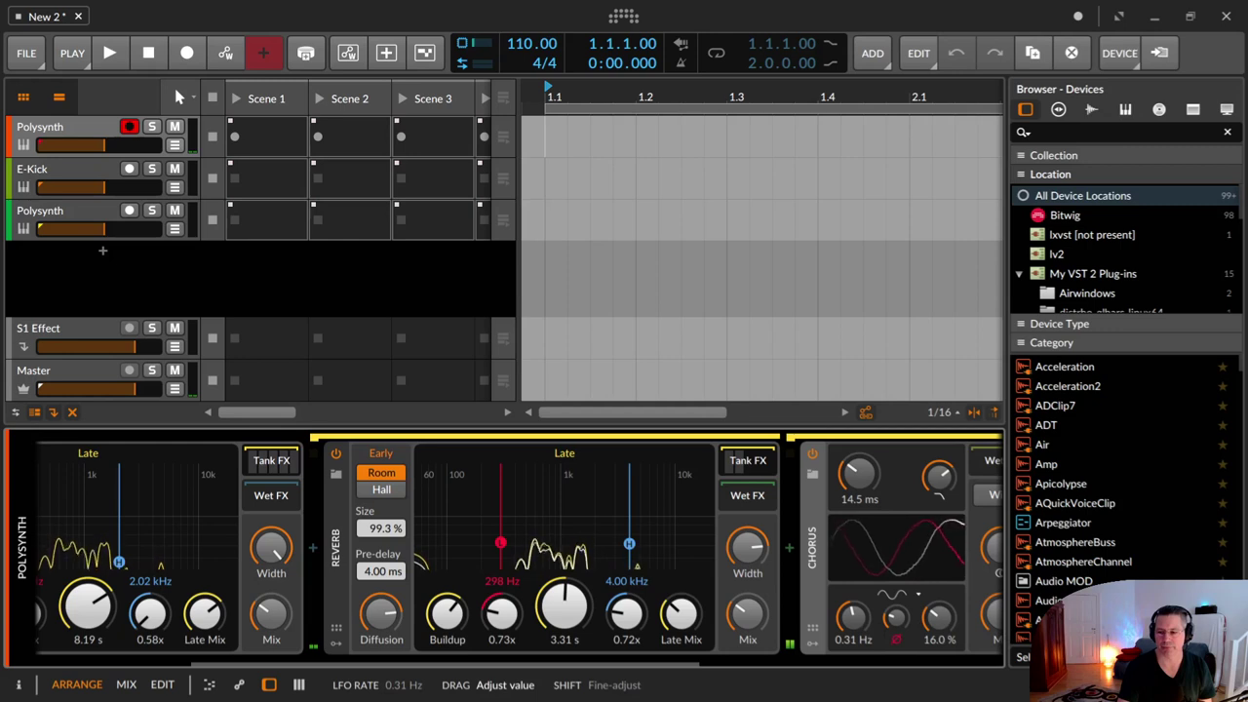
{"action": "left_click", "coordinate": [896, 617]}
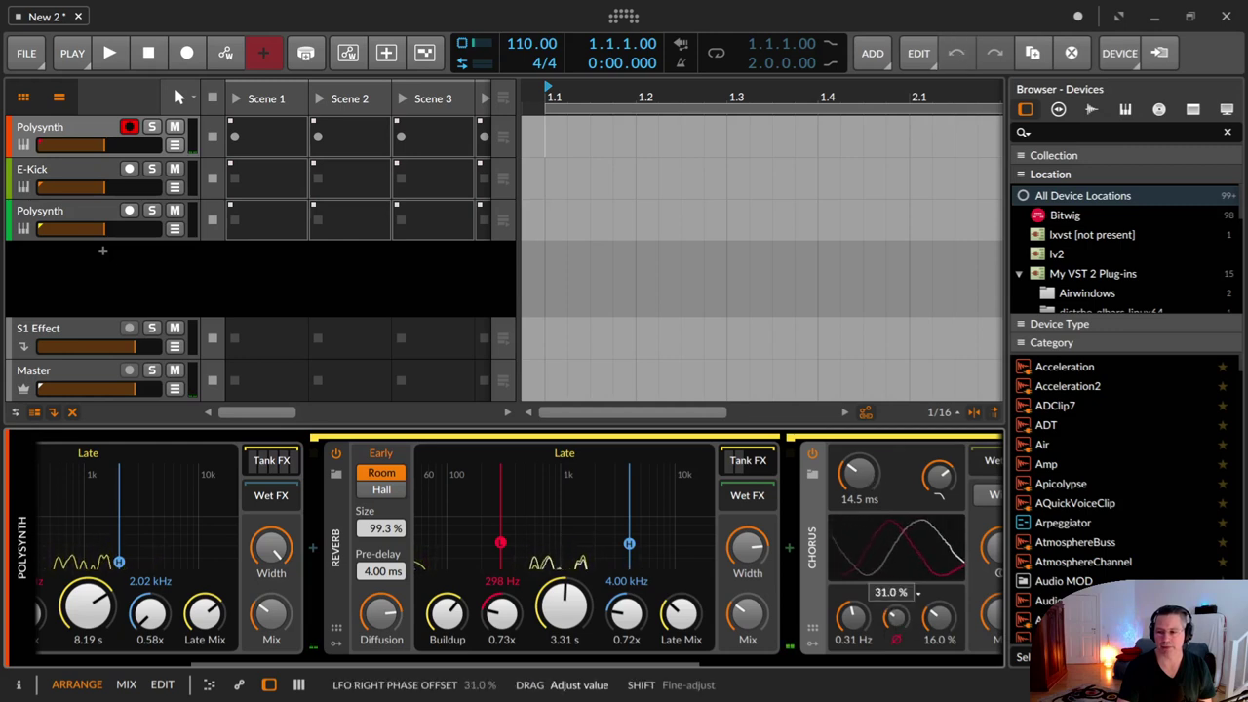
{"action": "left_click_drag", "start_coordinate": [938, 477], "coordinate": [938, 488]}
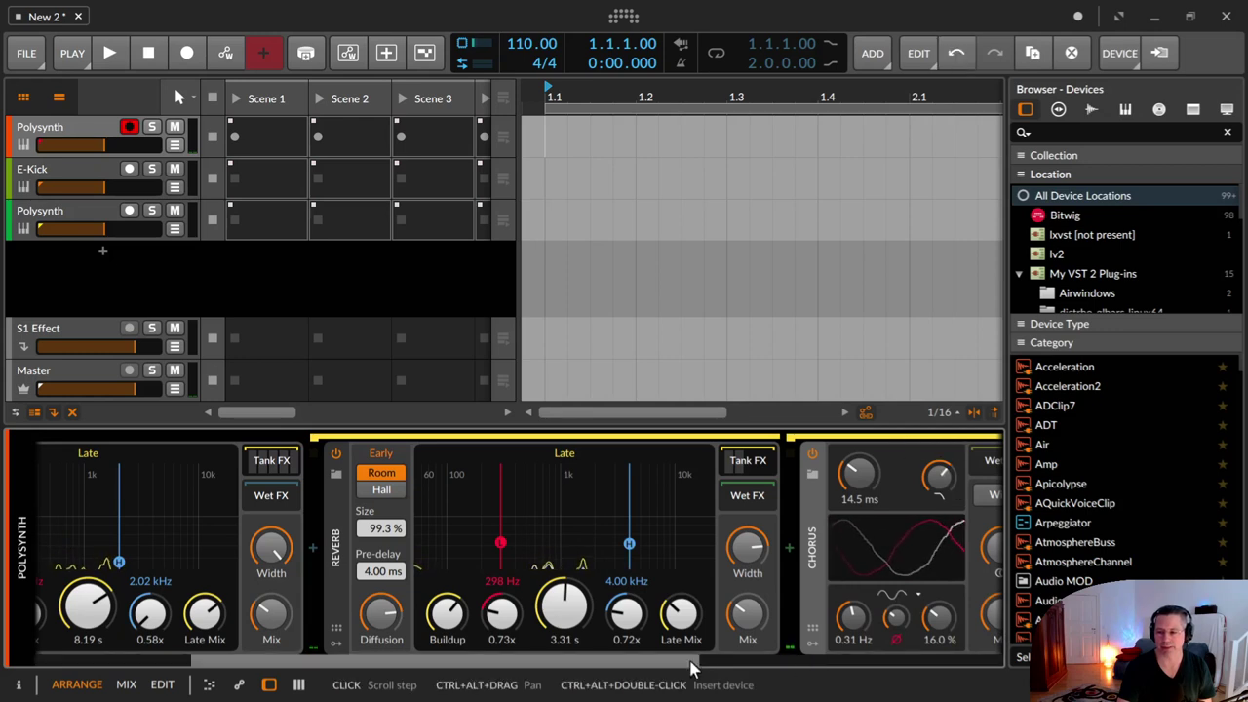
Step: Enable Delay-2 in the outer Tank FX chain and move it into the nested Reverb's Wet FX chain
{"action": "left_click_drag", "start_coordinate": [690, 669], "coordinate": [780, 671]}
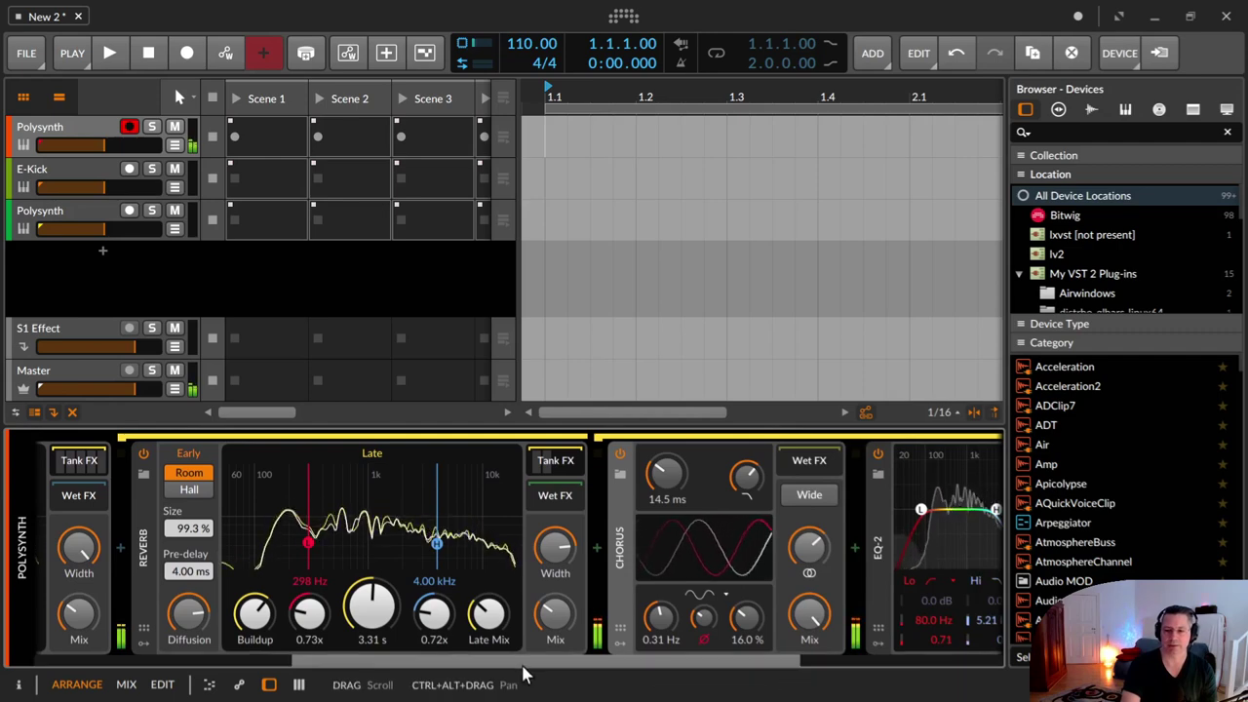
{"action": "left_click", "coordinate": [670, 668]}
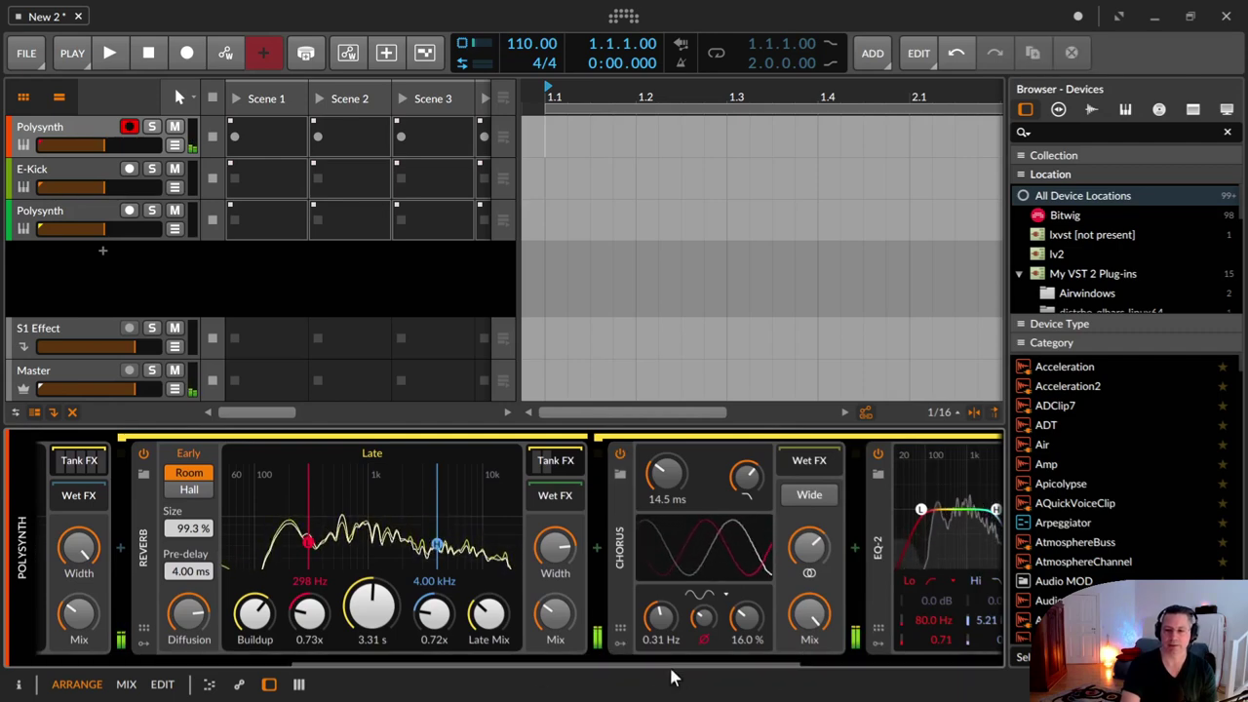
{"action": "left_click_drag", "start_coordinate": [675, 665], "coordinate": [823, 657]}
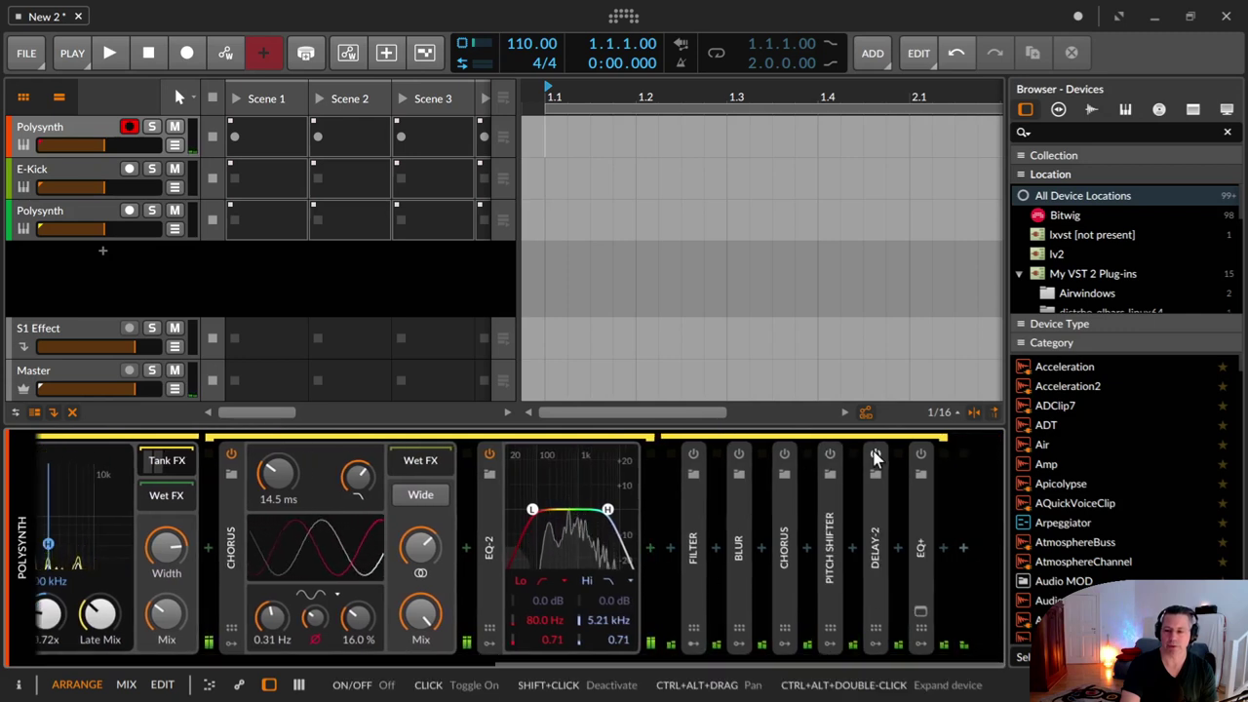
{"action": "mouse_move", "coordinate": [874, 496]}
{"action": "left_mouse_down"}
{"action": "mouse_move", "coordinate": [602, 534]}
{"action": "mouse_move", "coordinate": [680, 537]}
{"action": "left_mouse_up"}
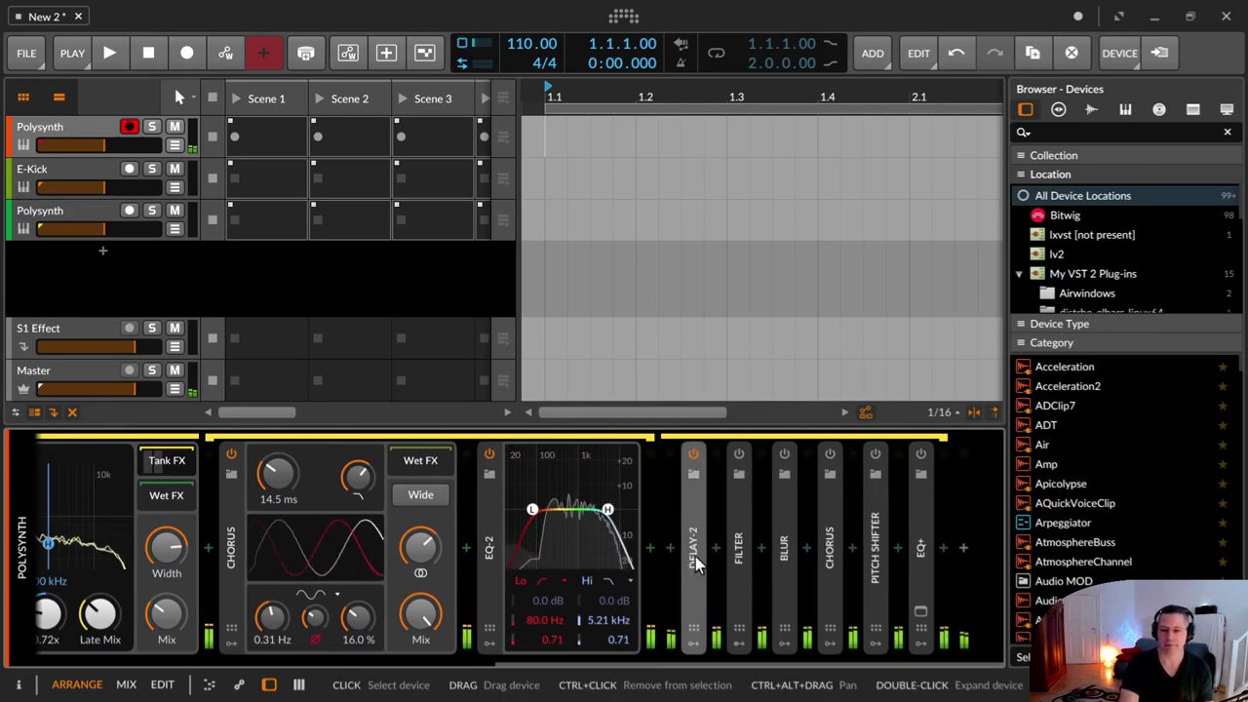
{"action": "left_click_drag", "start_coordinate": [695, 556], "coordinate": [186, 507]}
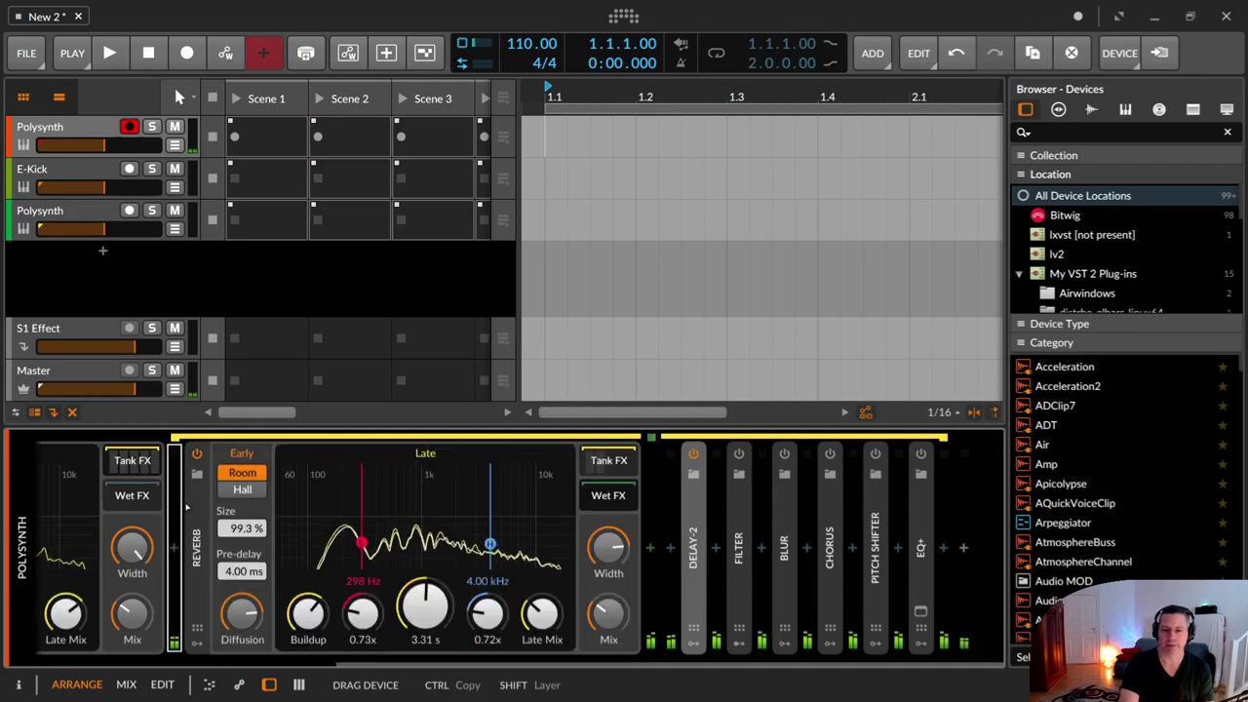
{"action": "left_click_drag", "start_coordinate": [326, 526], "coordinate": [602, 498]}
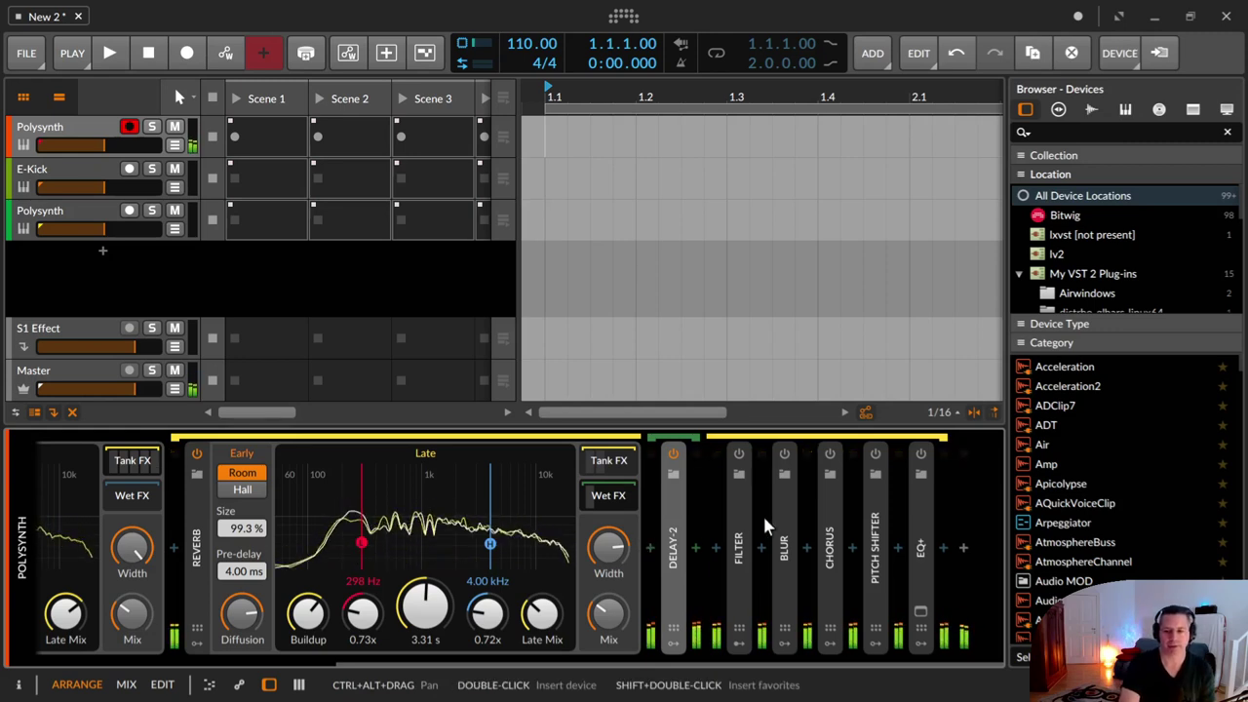
Step: Set the high-cut frequency of the EQ-2 in the nested Reverb's Tank FX chain to 1.71 kHz
{"action": "left_click", "coordinate": [602, 467]}
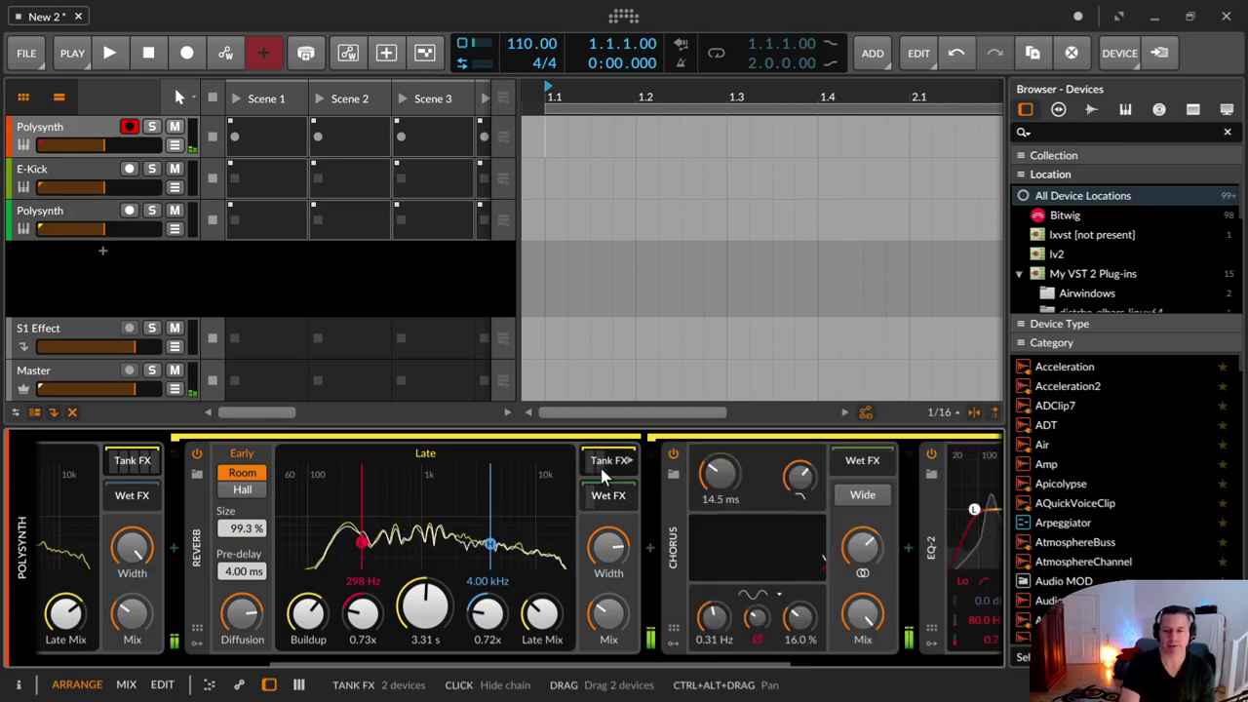
{"action": "left_click_drag", "start_coordinate": [585, 666], "coordinate": [758, 668]}
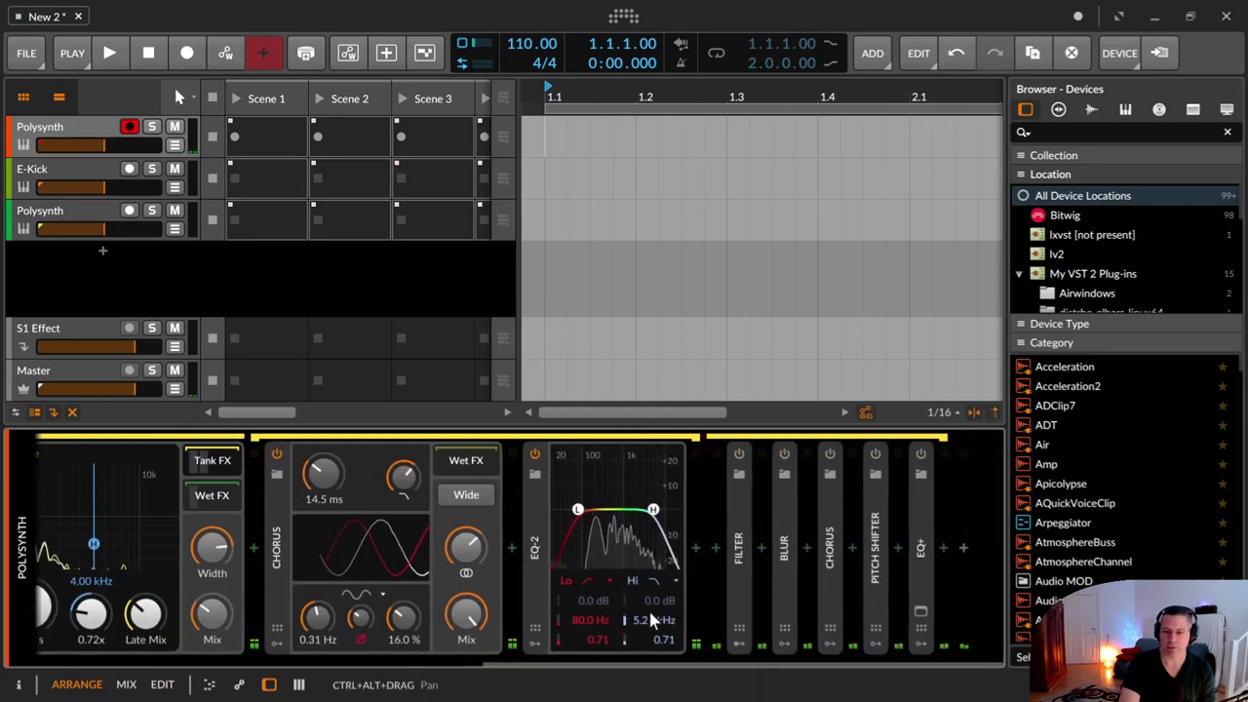
{"action": "left_click_drag", "start_coordinate": [651, 617], "coordinate": [651, 671]}
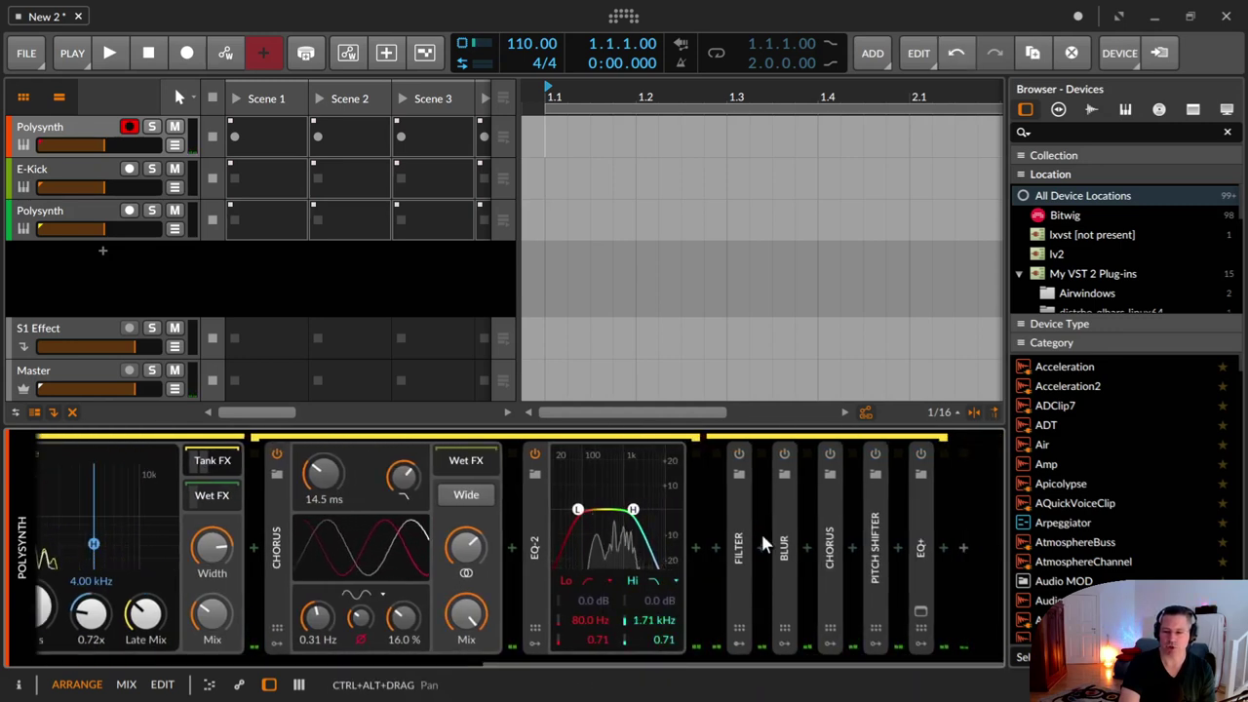
Step: Expand the Delay-2 in the nested Reverb's Wet FX chain and adjust its high-cut frequency
{"action": "left_click", "coordinate": [208, 497]}
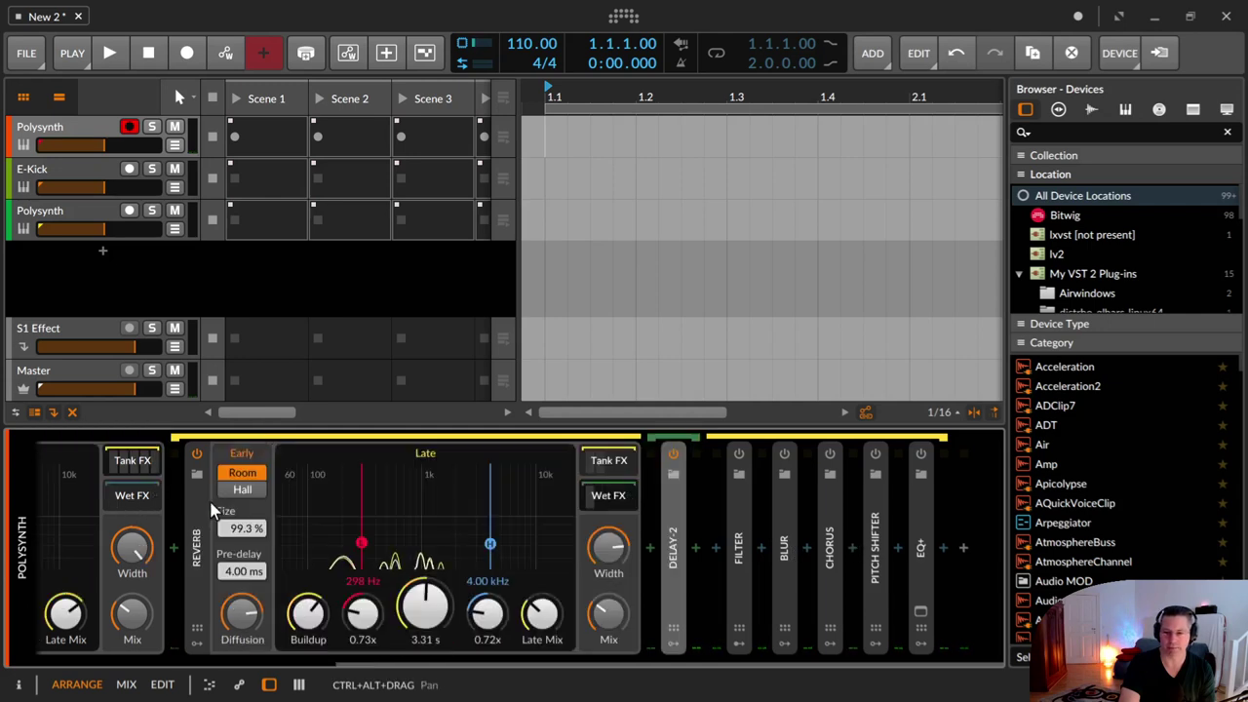
{"action": "left_click", "coordinate": [675, 505]}
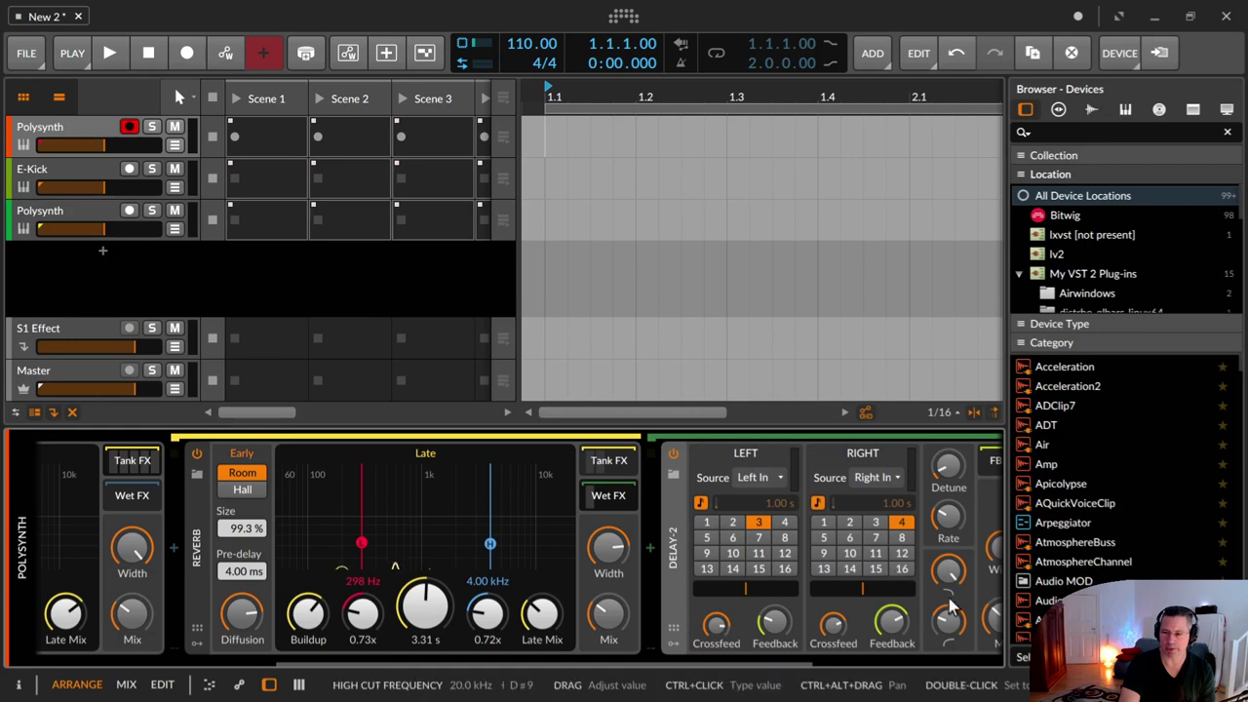
{"action": "left_click_drag", "start_coordinate": [960, 577], "coordinate": [961, 624]}
{"action": "left_click_drag", "start_coordinate": [960, 580], "coordinate": [960, 580]}
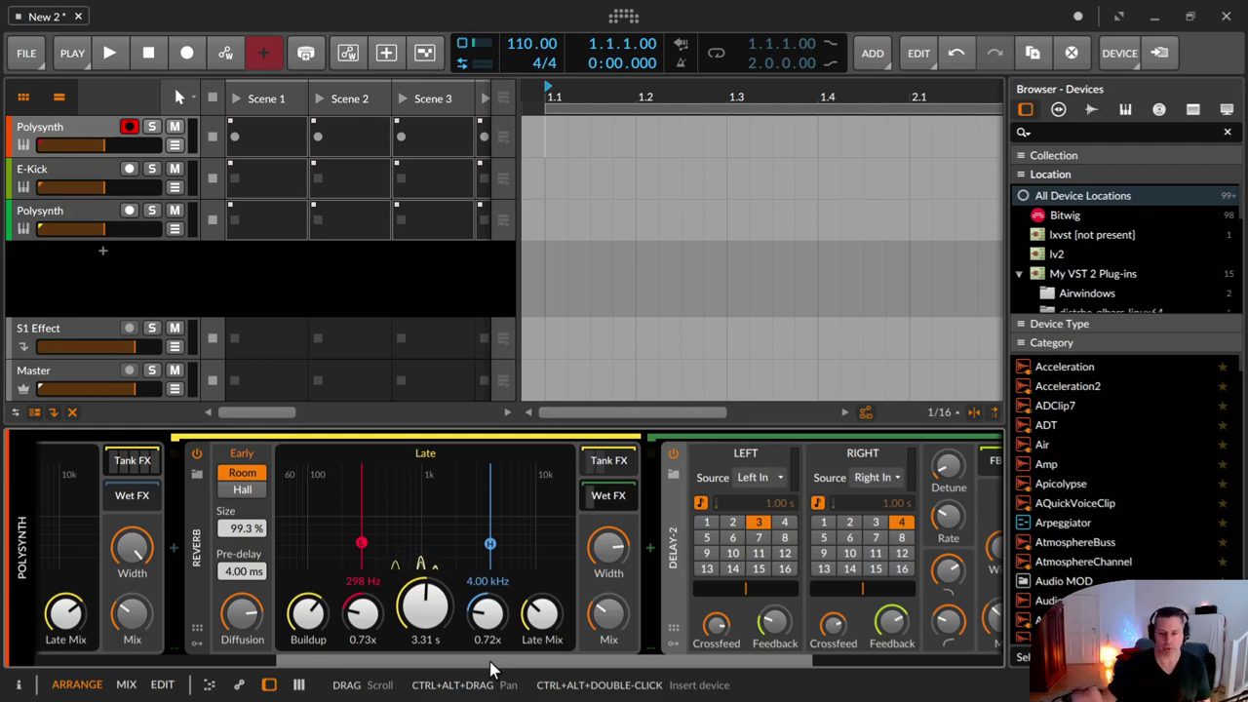
Step: Browse the Bitwig audio effects that can be inserted into the nested Reverb's Tank FX chain
{"action": "left_click", "coordinate": [607, 462]}
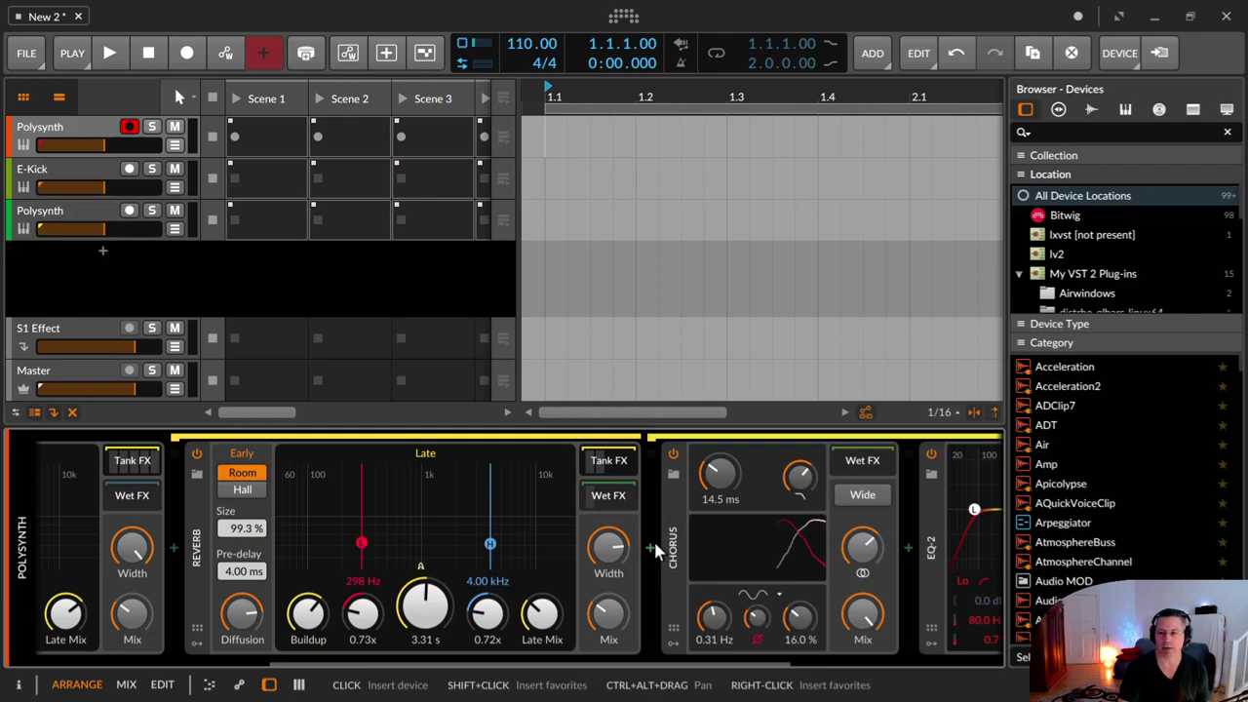
{"action": "double_click", "coordinate": [650, 550]}
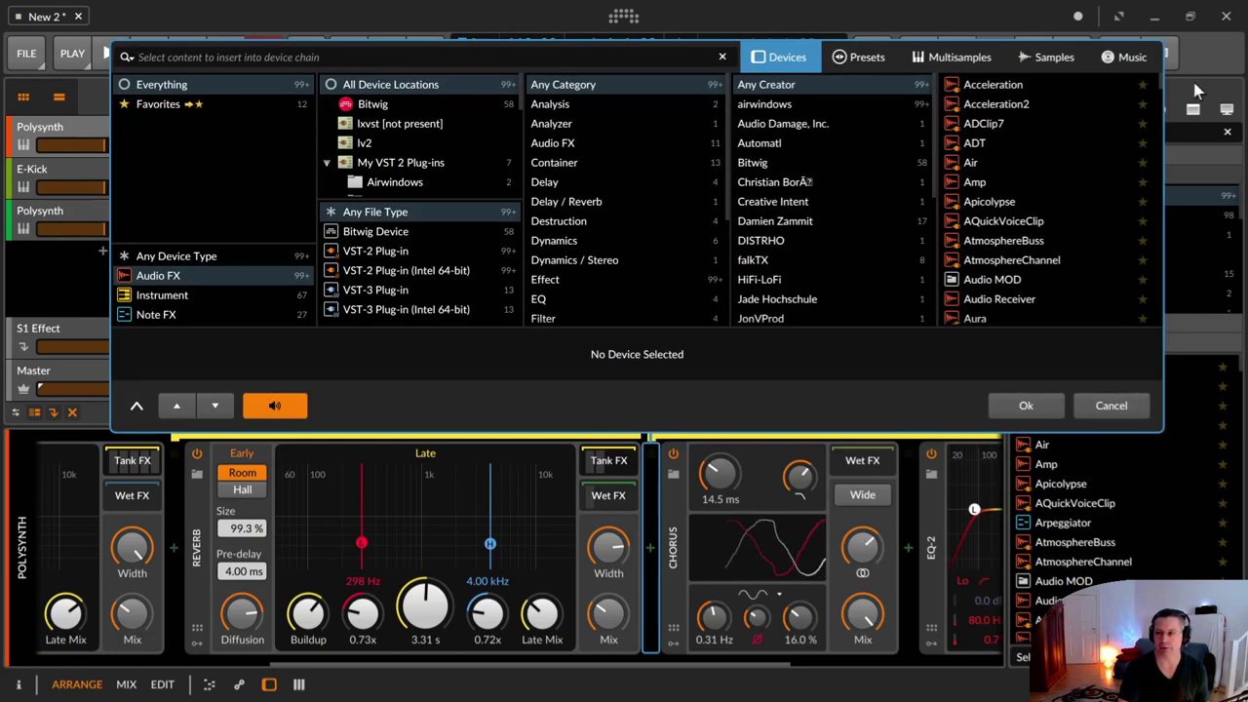
{"action": "scroll", "coordinate": [1156, 97], "scroll_direction": "down", "scroll_amount": 1}
{"action": "left_click_drag", "start_coordinate": [1156, 98], "coordinate": [1169, 314]}
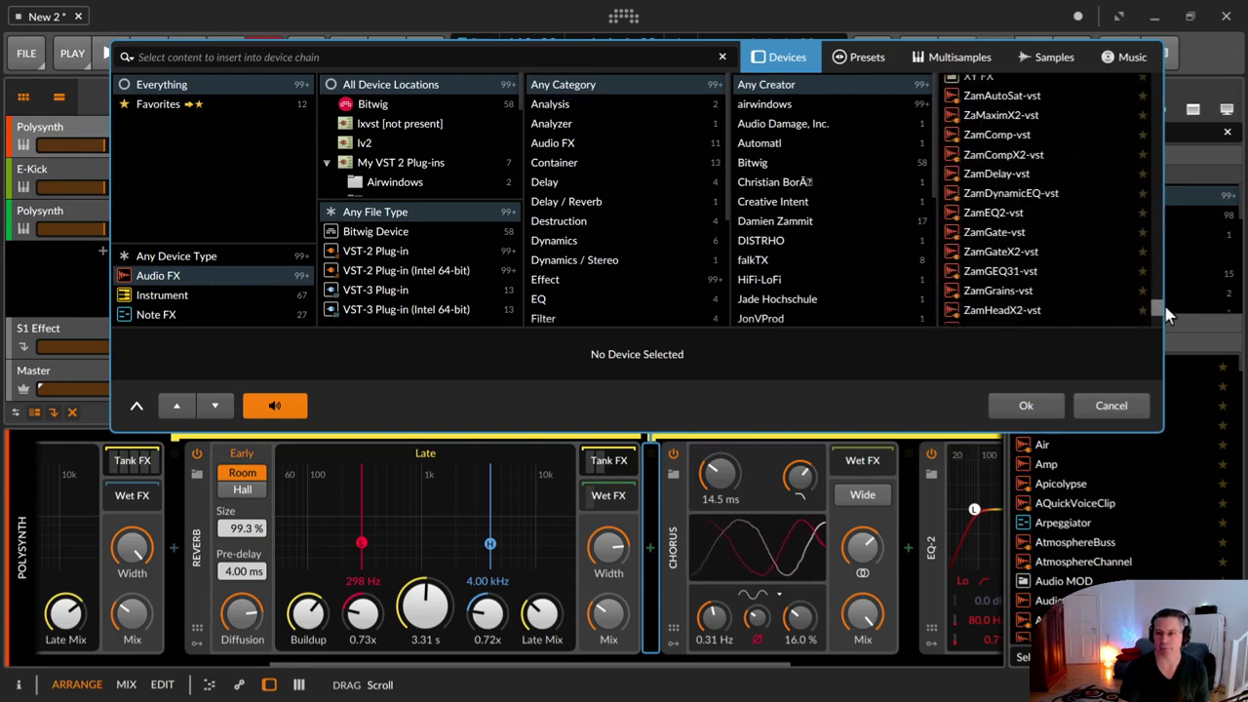
{"action": "left_click_drag", "start_coordinate": [1166, 255], "coordinate": [1170, 86]}
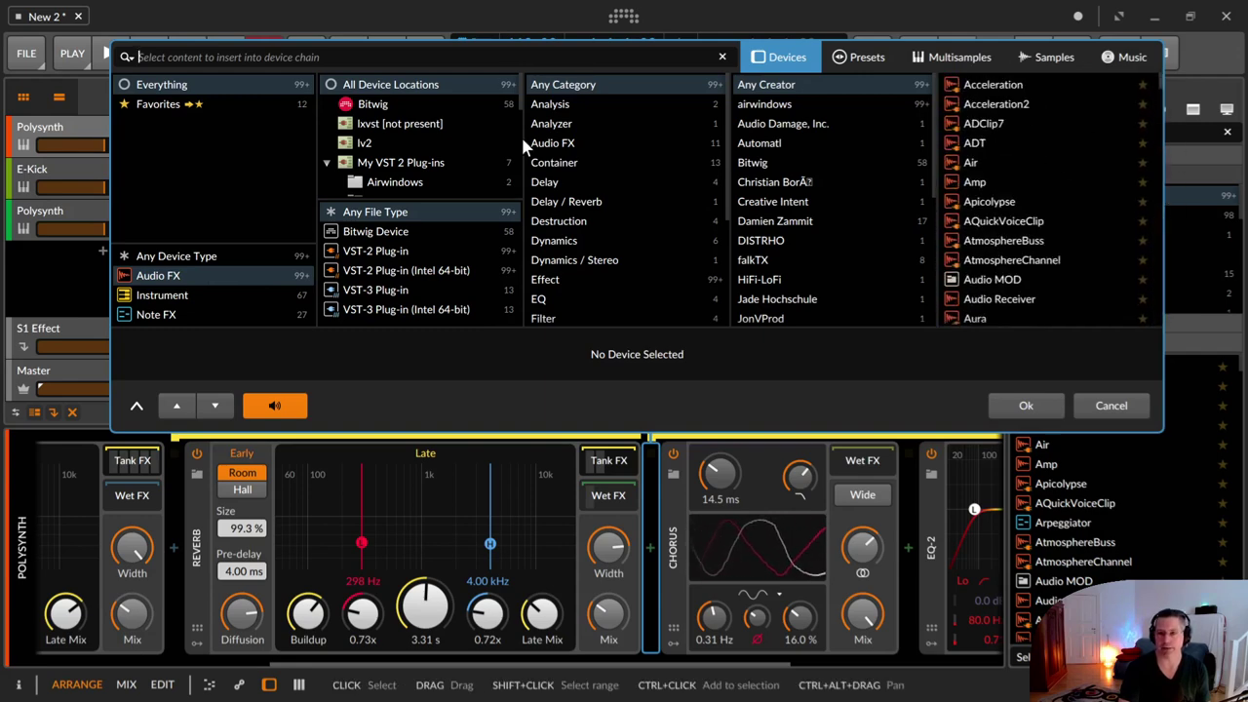
{"action": "left_click", "coordinate": [373, 104]}
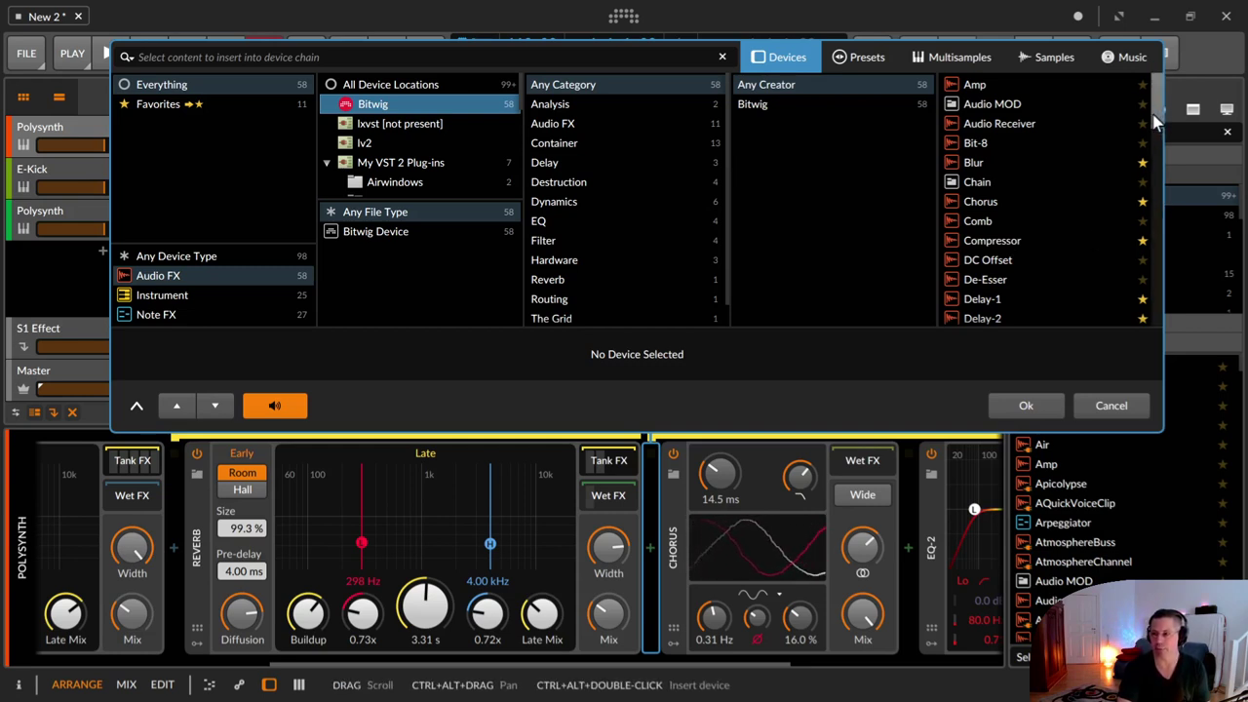
{"action": "left_click_drag", "start_coordinate": [1153, 115], "coordinate": [1129, 189]}
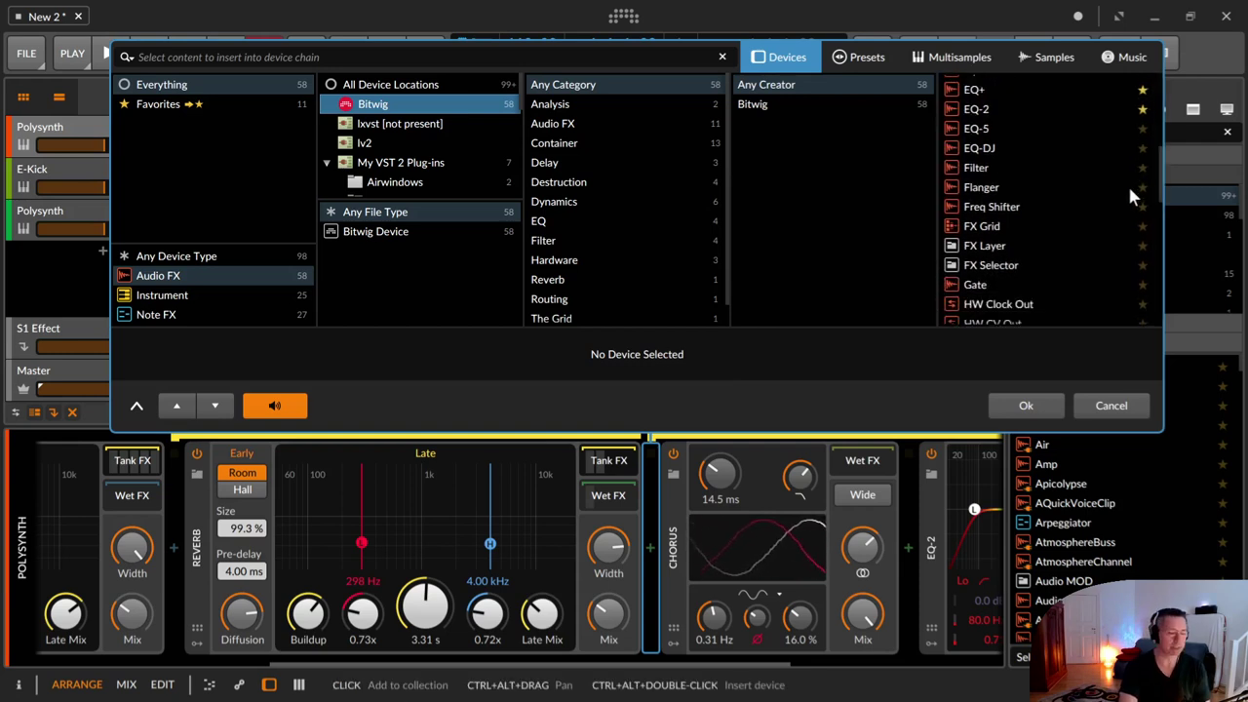
{"action": "left_click", "coordinate": [1111, 406]}
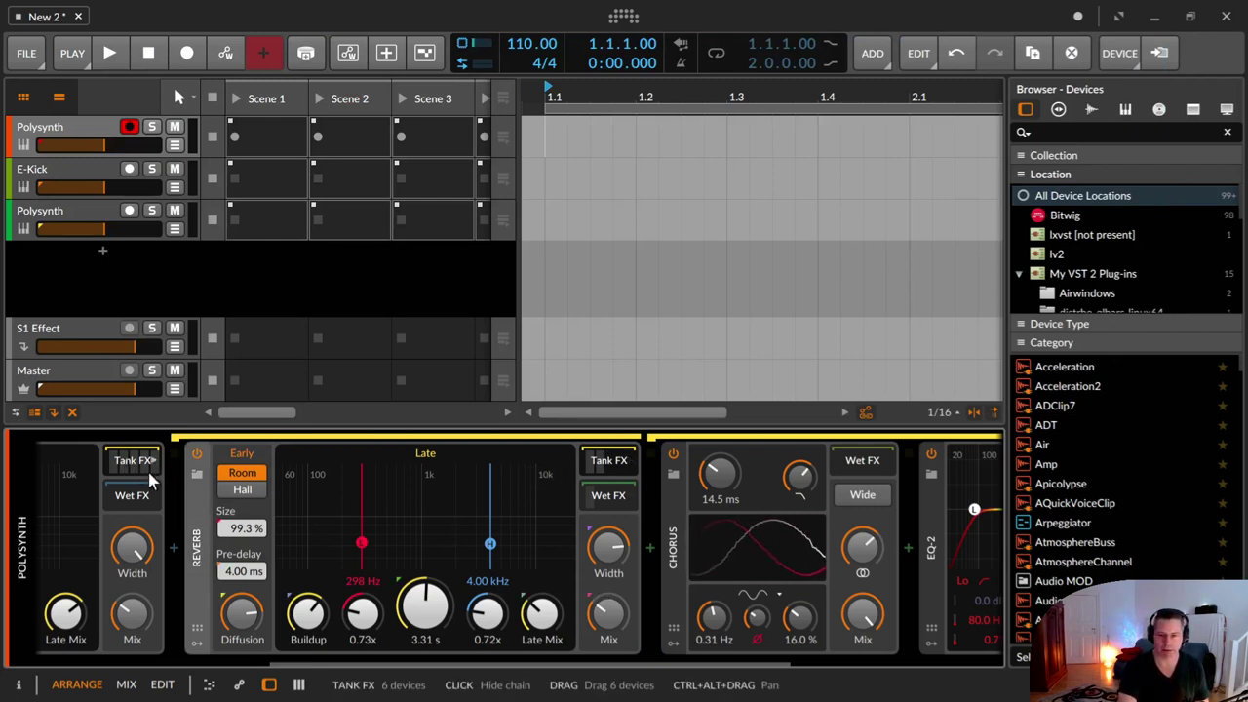
Step: Replace all devices in the outer Reverb's Tank FX chain with a single EQ+
{"action": "double_click", "coordinate": [195, 511]}
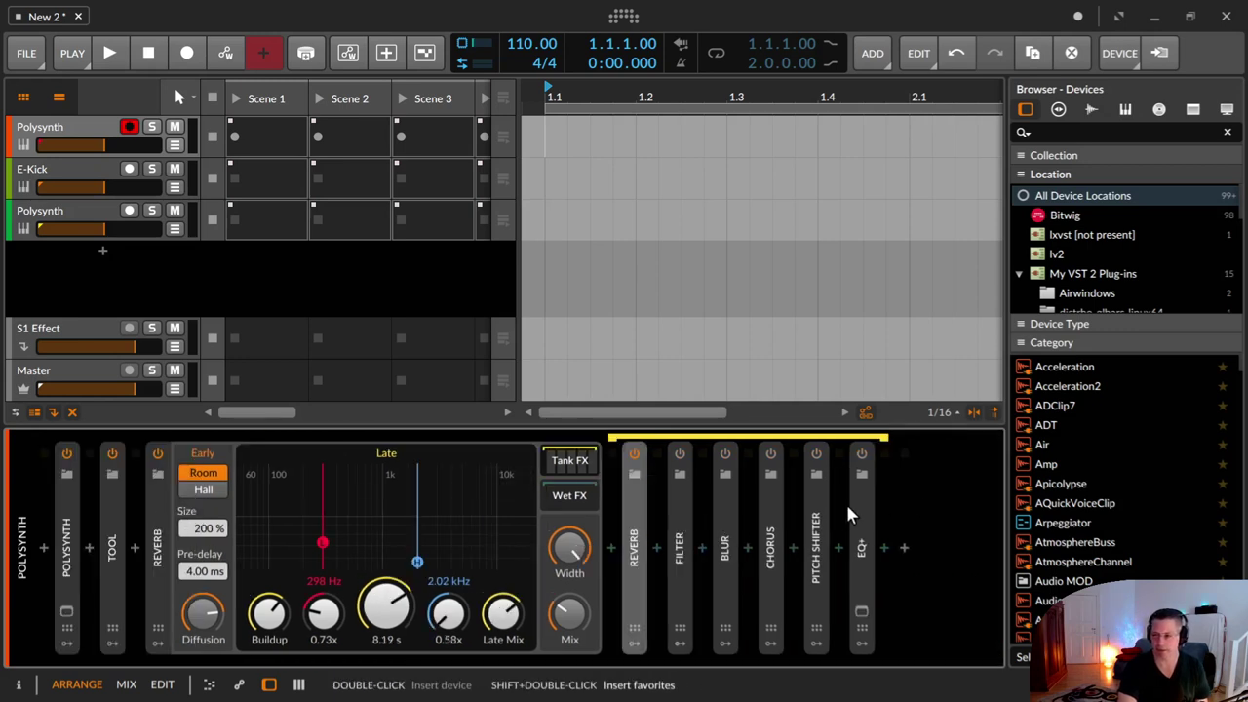
{"action": "key", "text": "Delete"}
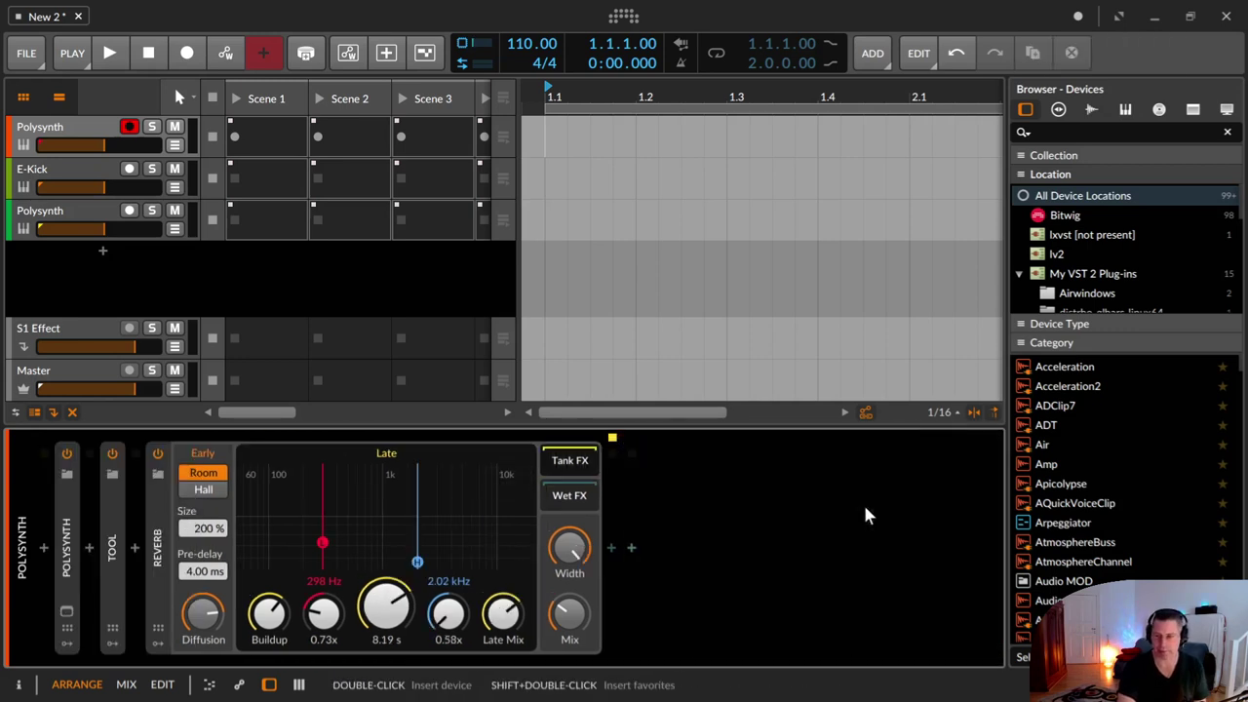
{"action": "left_click", "coordinate": [609, 550]}
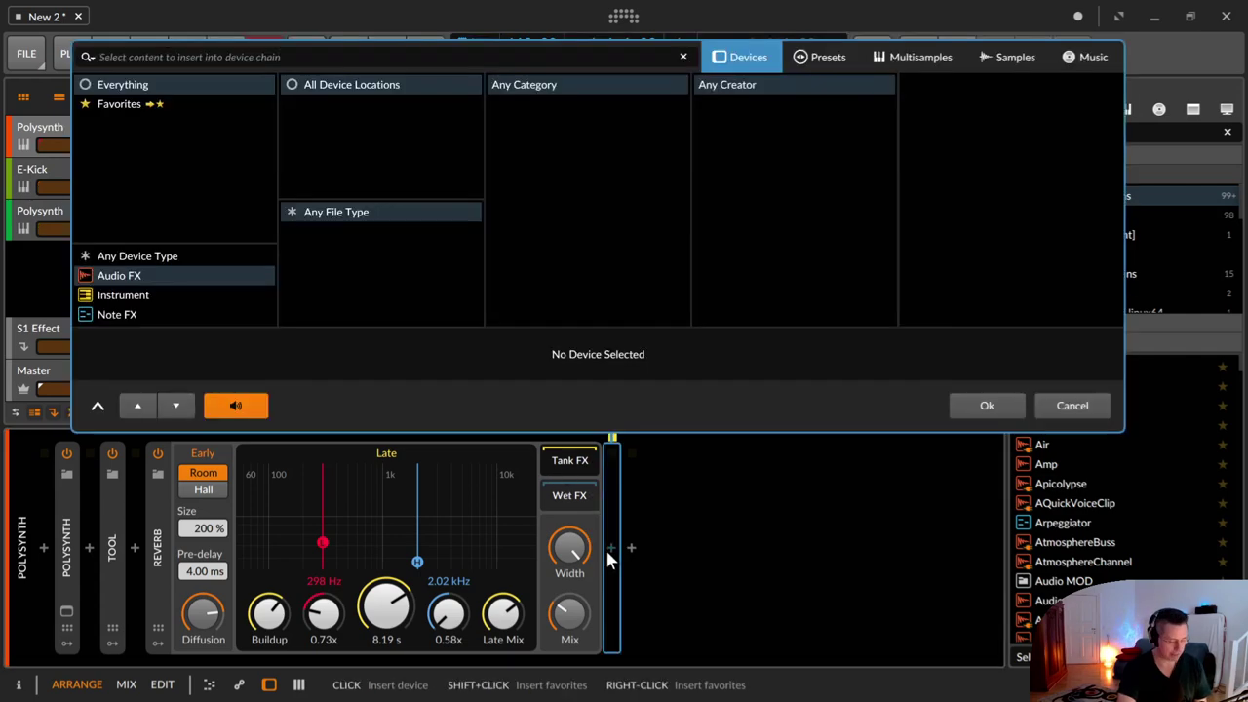
{"action": "type", "text": "eq"}
{"action": "left_click", "coordinate": [1001, 105]}
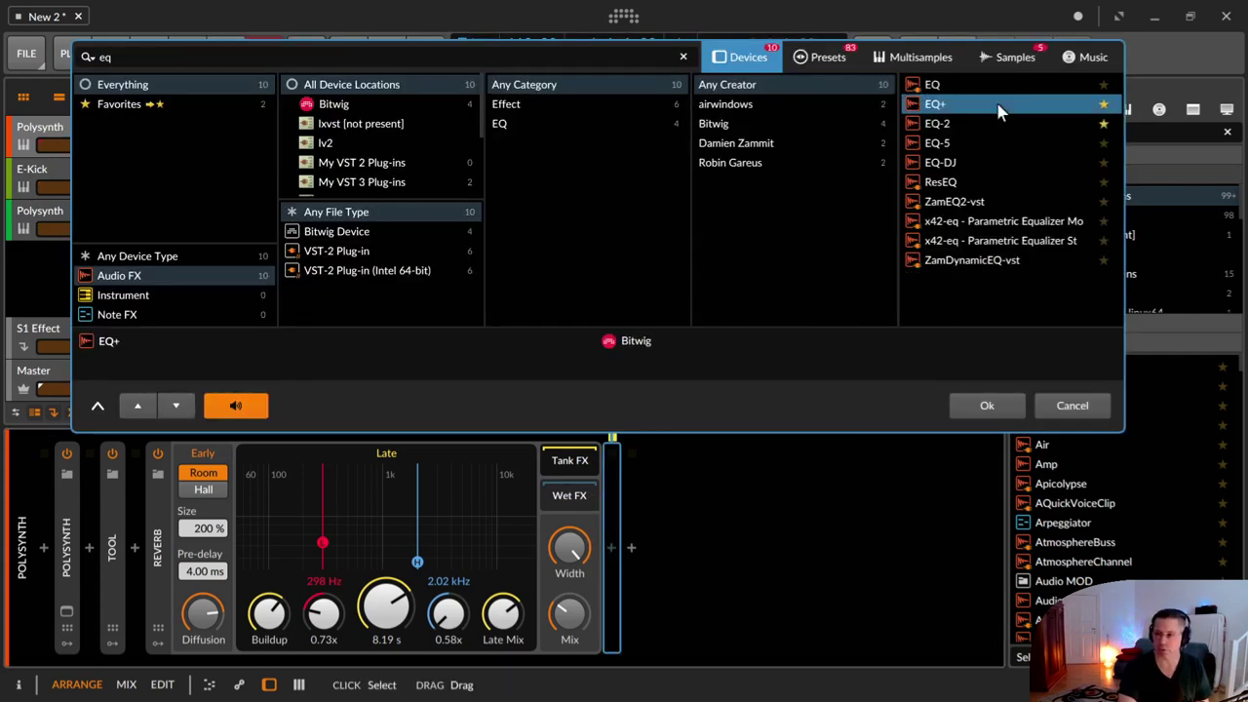
{"action": "left_click", "coordinate": [1001, 404]}
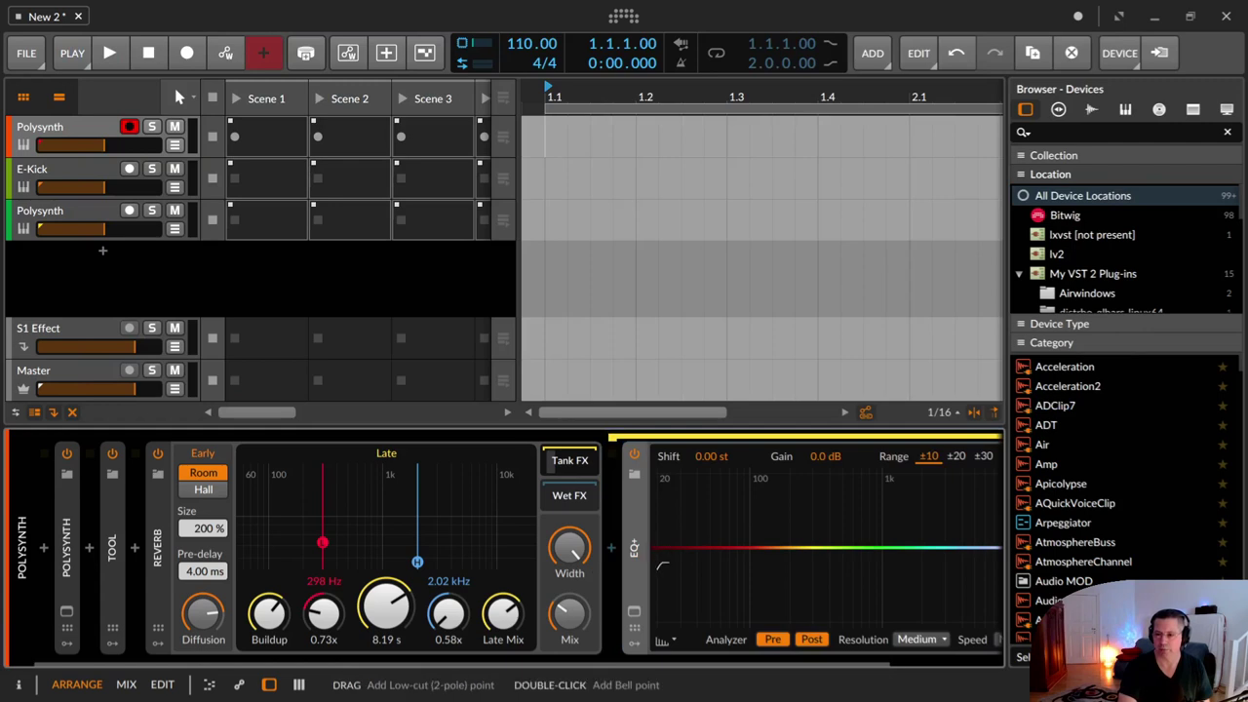
Step: Add a 2-pole low-cut at 39.2 Hz and a 2-pole high-cut at 2.67 kHz to the EQ+
{"action": "left_click_drag", "start_coordinate": [662, 565], "coordinate": [695, 568]}
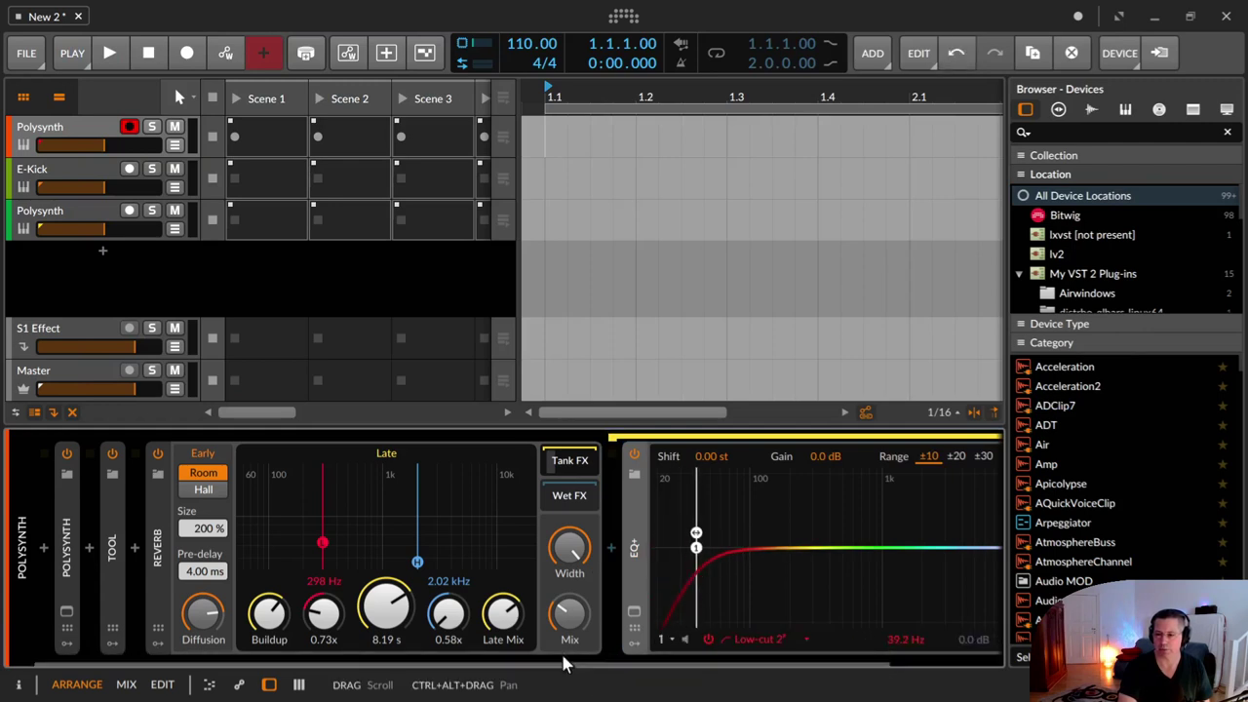
{"action": "left_click_drag", "start_coordinate": [564, 662], "coordinate": [790, 657]}
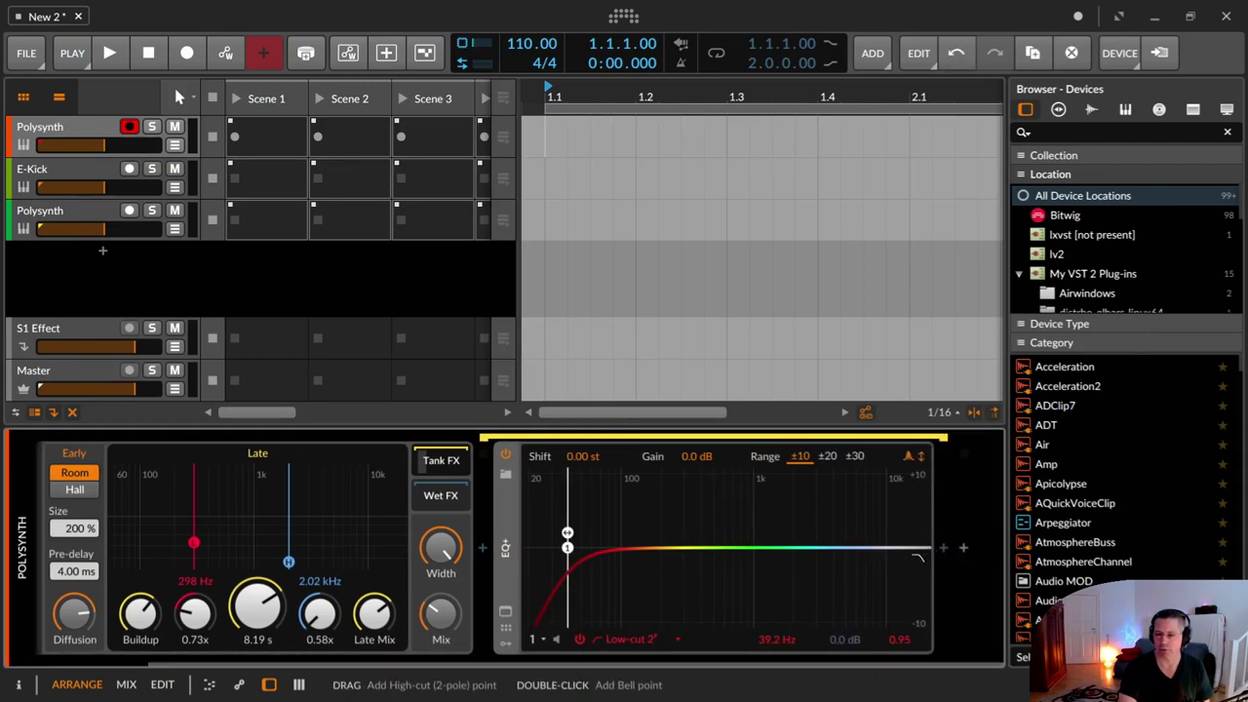
{"action": "left_click_drag", "start_coordinate": [916, 558], "coordinate": [804, 573]}
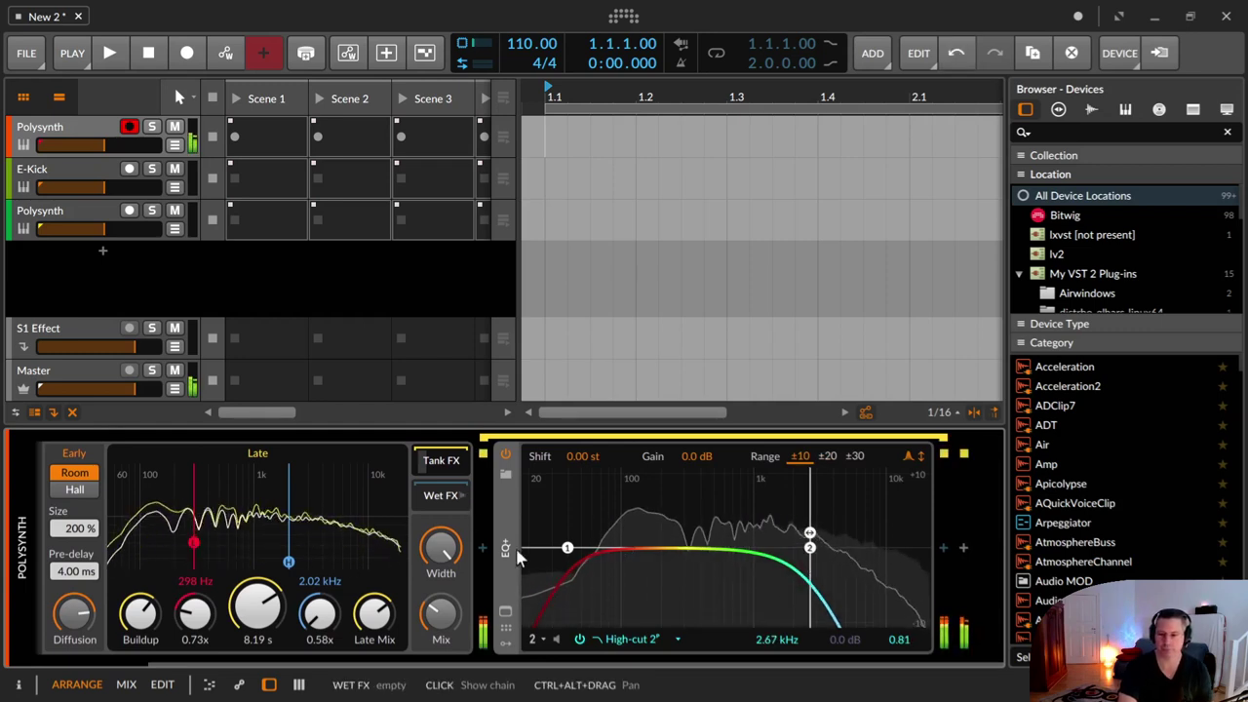
Step: Add two bell cuts to the EQ+: -6.7 dB at 148 Hz and -6.6 dB at 807 Hz
{"action": "double_click", "coordinate": [653, 549]}
{"action": "left_click_drag", "start_coordinate": [654, 548], "coordinate": [665, 609]}
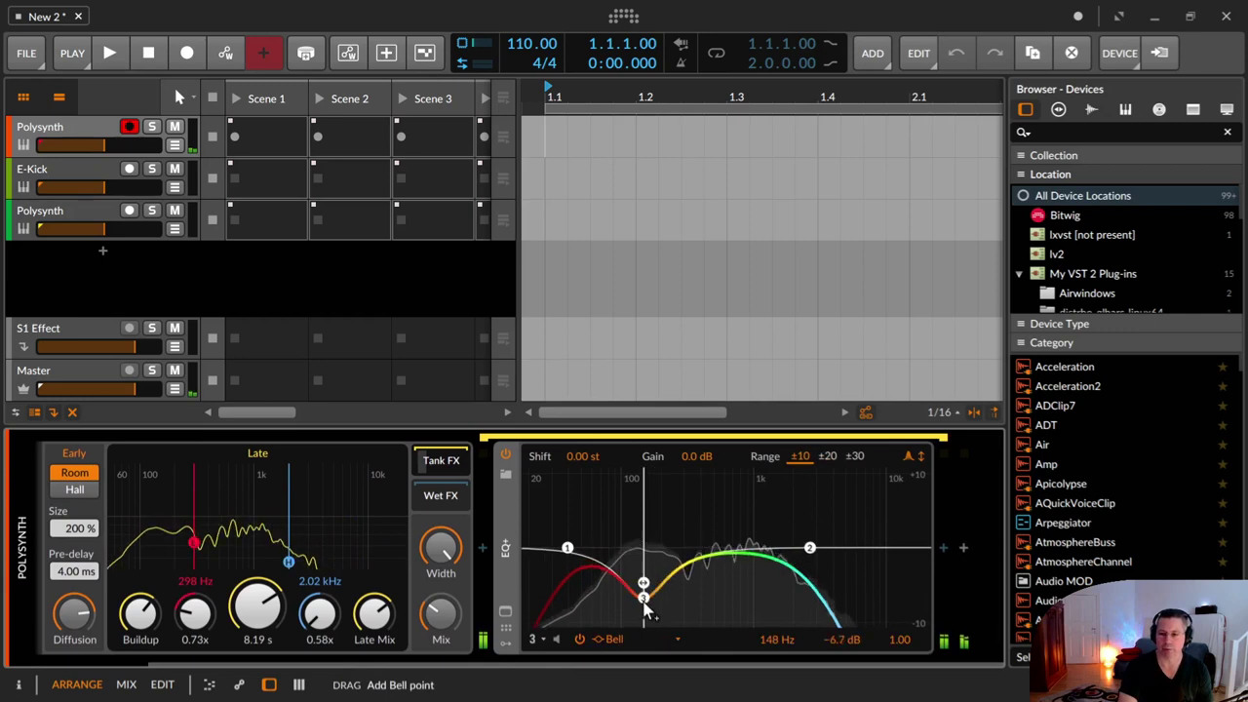
{"action": "double_click", "coordinate": [738, 548]}
{"action": "left_click_drag", "start_coordinate": [738, 549], "coordinate": [747, 612]}
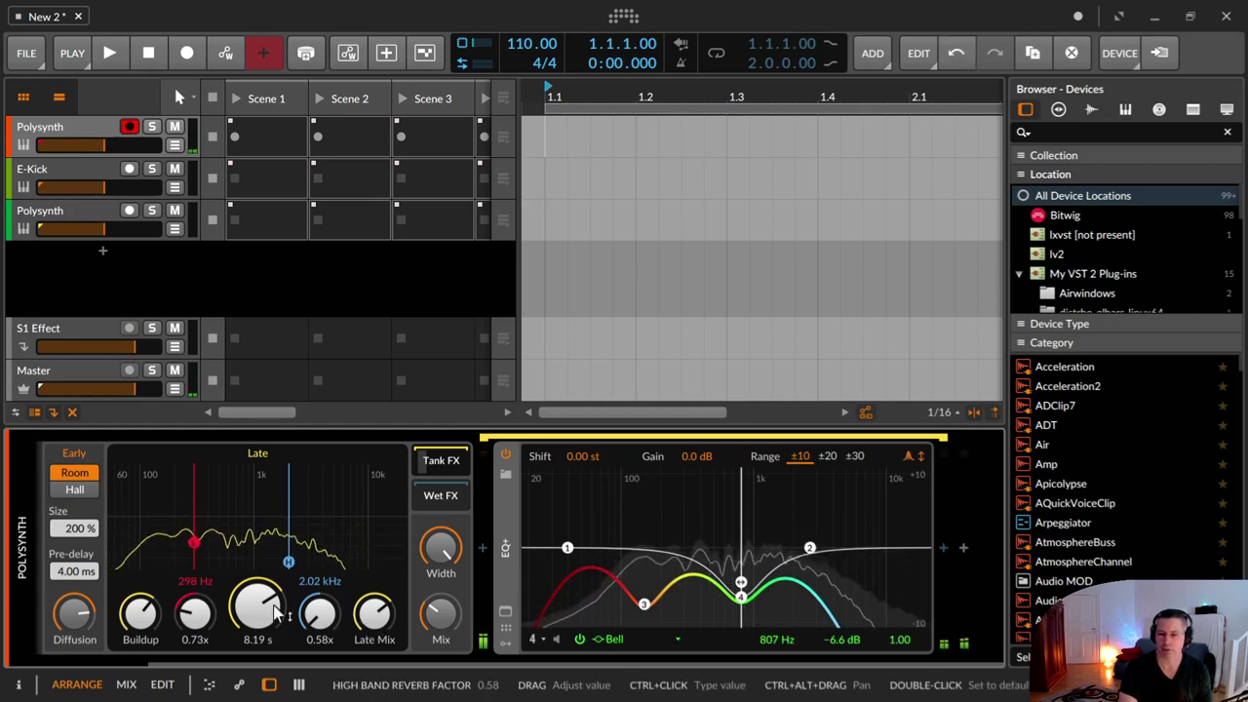
Step: Increase the Reverb's late reverb time to 10.5 s
{"action": "left_click_drag", "start_coordinate": [265, 614], "coordinate": [264, 597]}
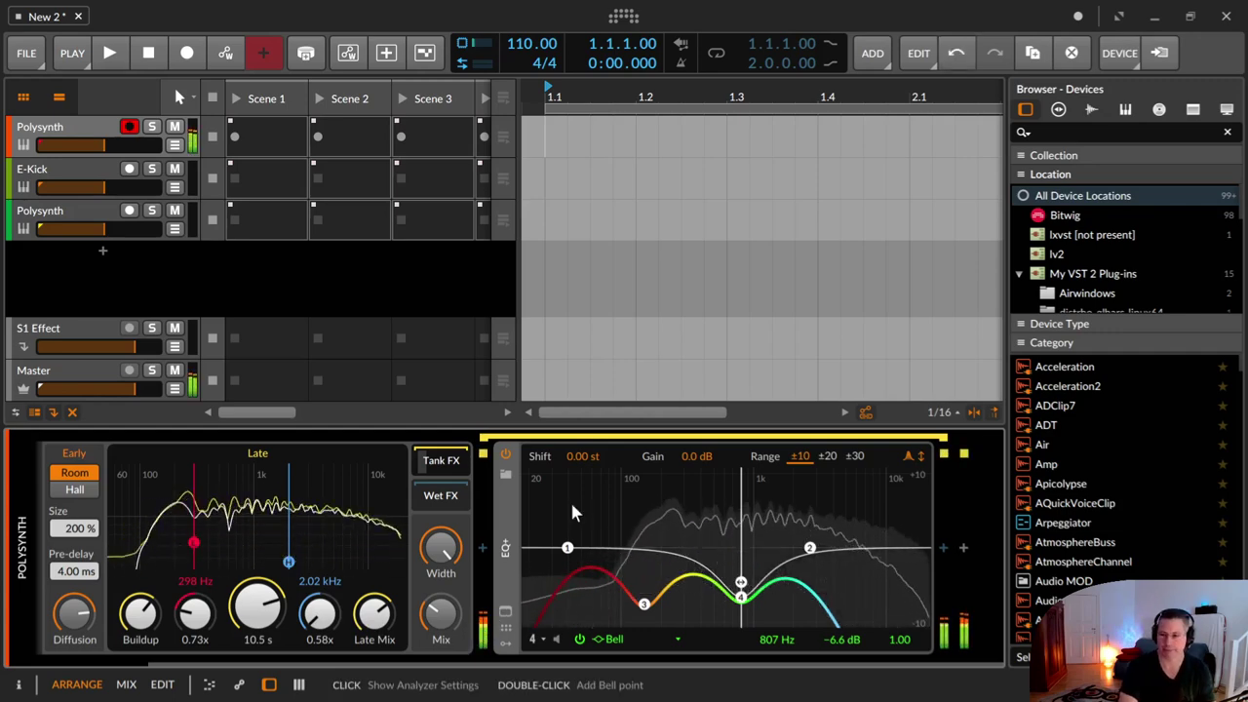
{"action": "left_click_drag", "start_coordinate": [429, 659], "coordinate": [156, 628]}
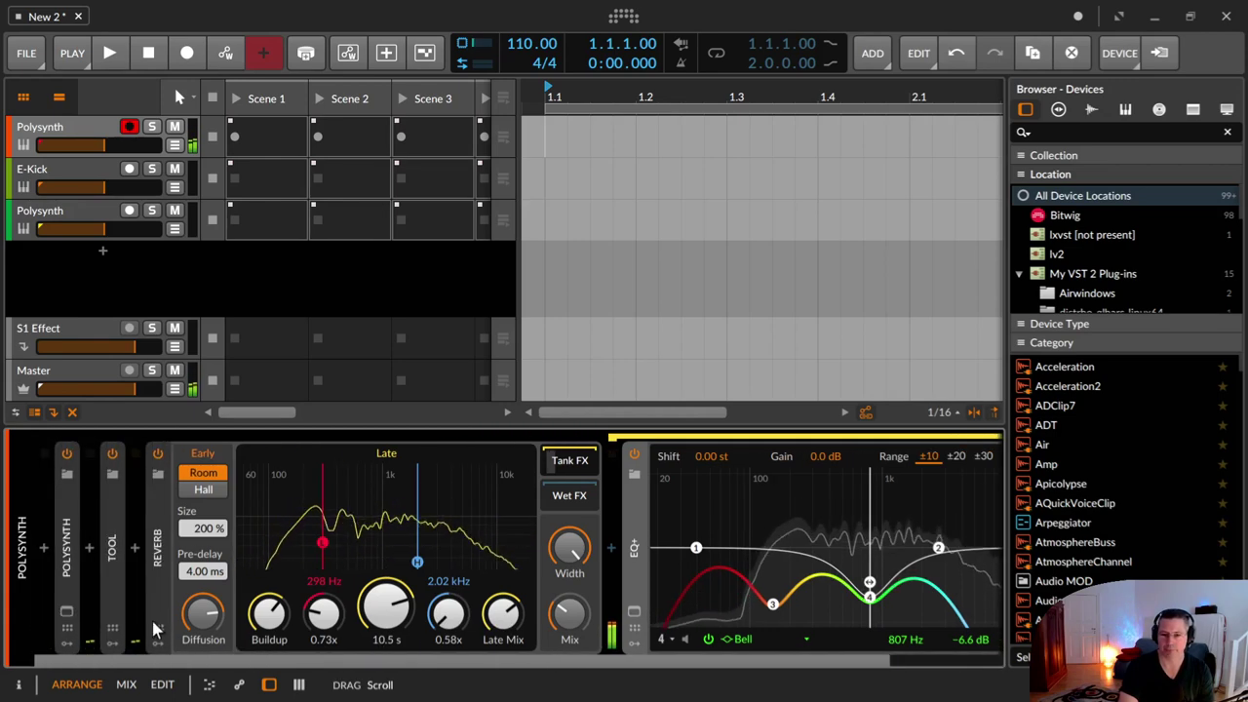
Step: Move the EQ+'s 807 Hz bell to 763 Hz with a -5.0 dB cut
{"action": "double_click", "coordinate": [62, 530]}
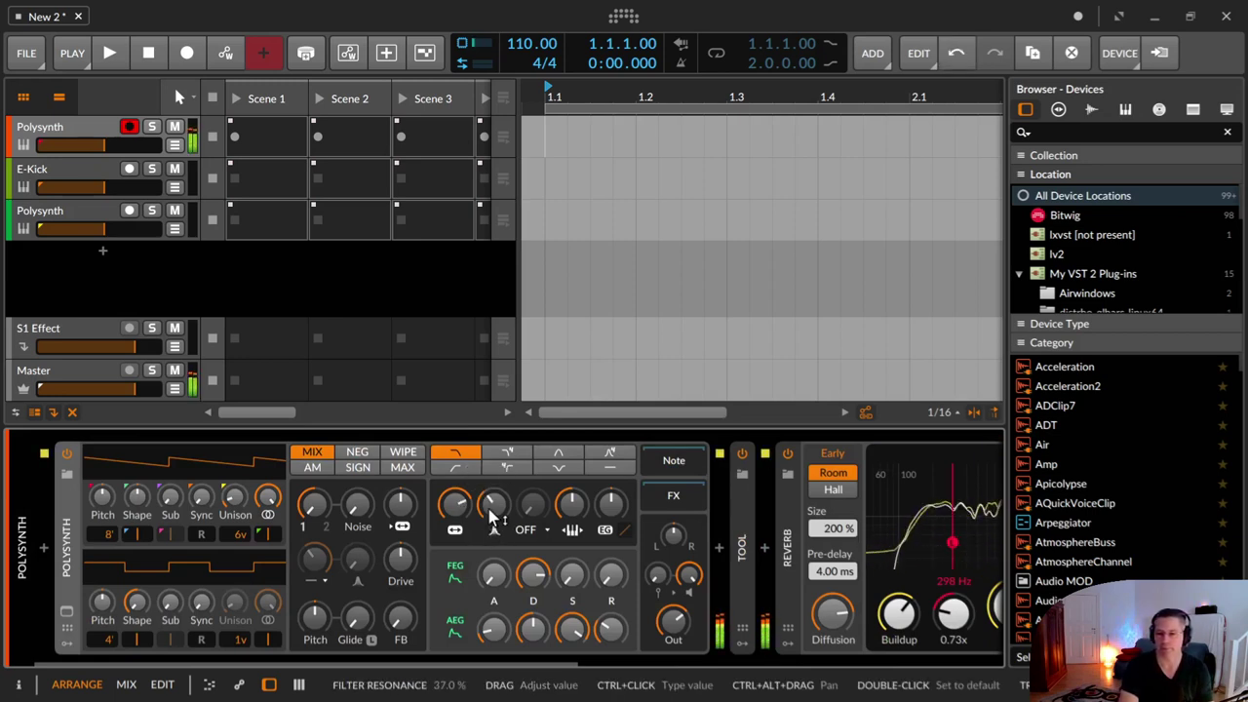
{"action": "left_click_drag", "start_coordinate": [516, 658], "coordinate": [942, 667]}
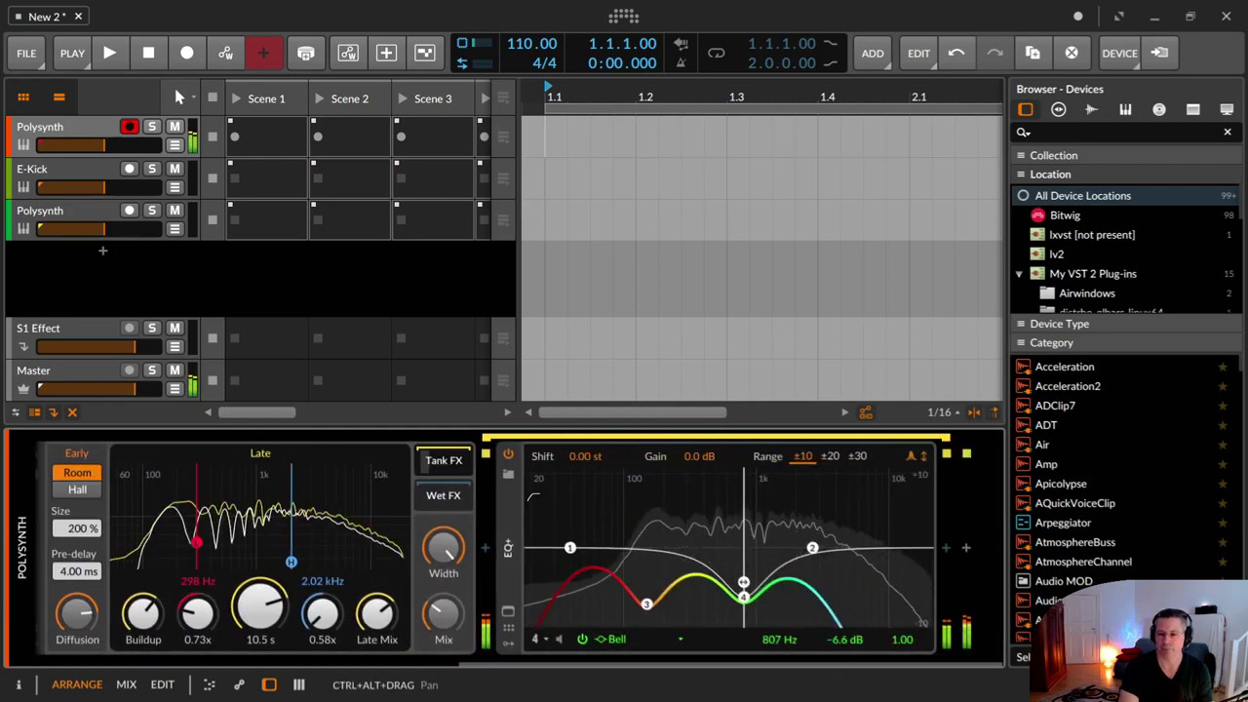
{"action": "left_click_drag", "start_coordinate": [743, 591], "coordinate": [740, 585]}
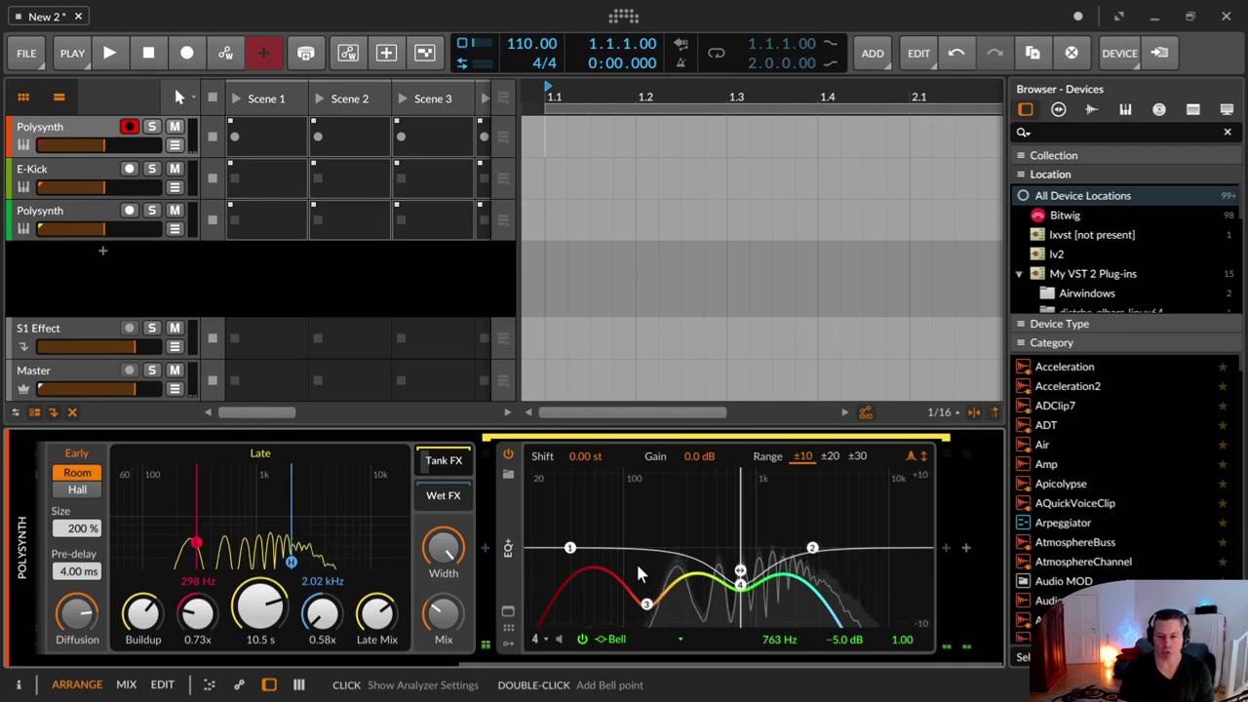
Step: Select the E-Kick track and raise its Reverb's late reverb time to 12.0 s
{"action": "left_click_drag", "start_coordinate": [565, 665], "coordinate": [355, 623]}
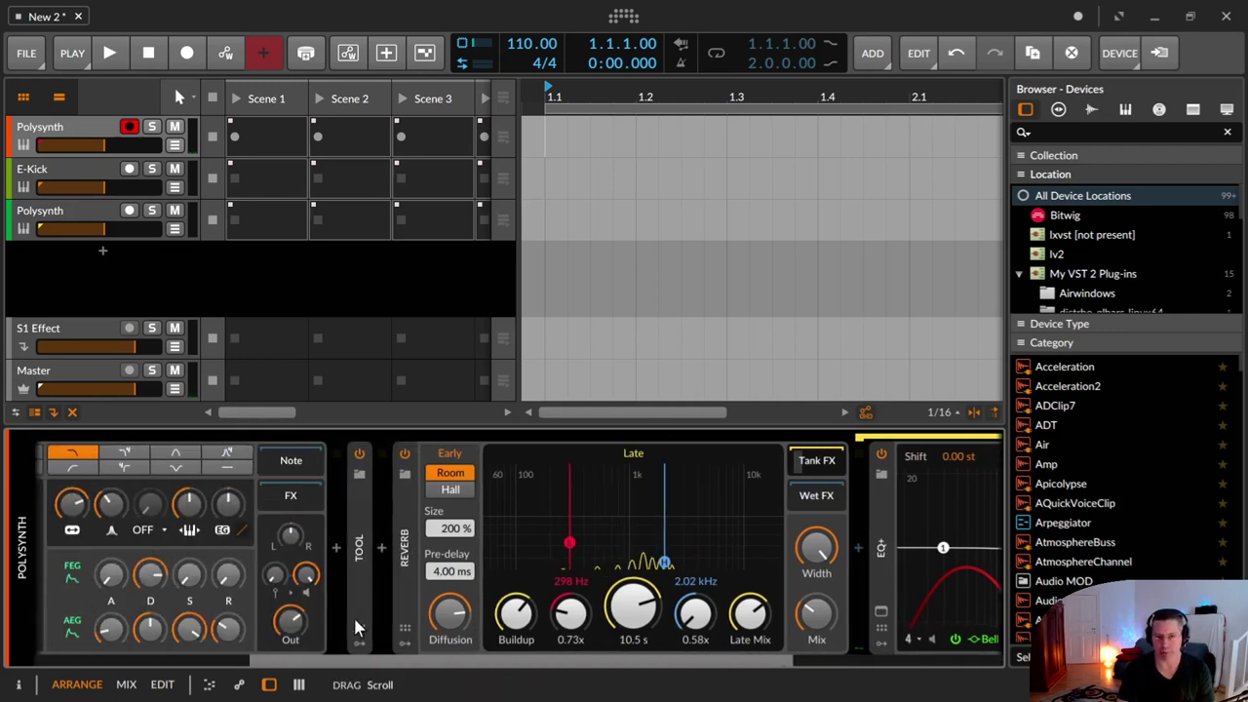
{"action": "left_click", "coordinate": [63, 181]}
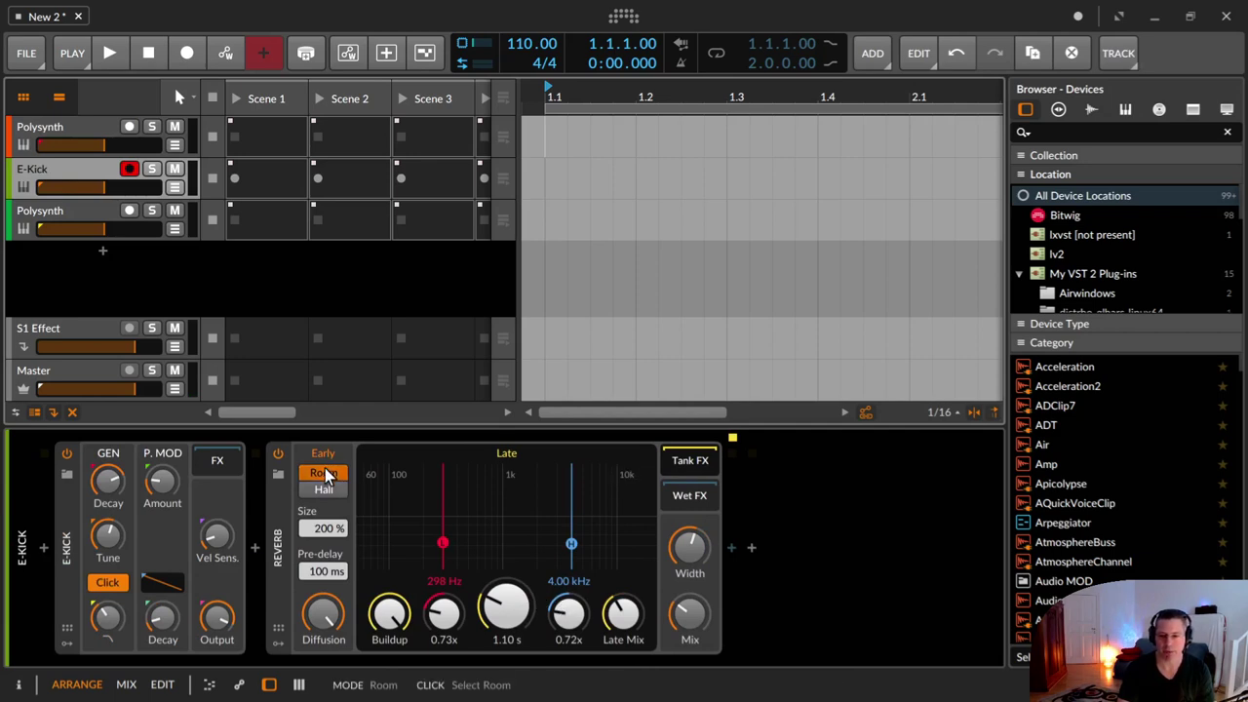
{"action": "left_click_drag", "start_coordinate": [505, 609], "coordinate": [505, 604]}
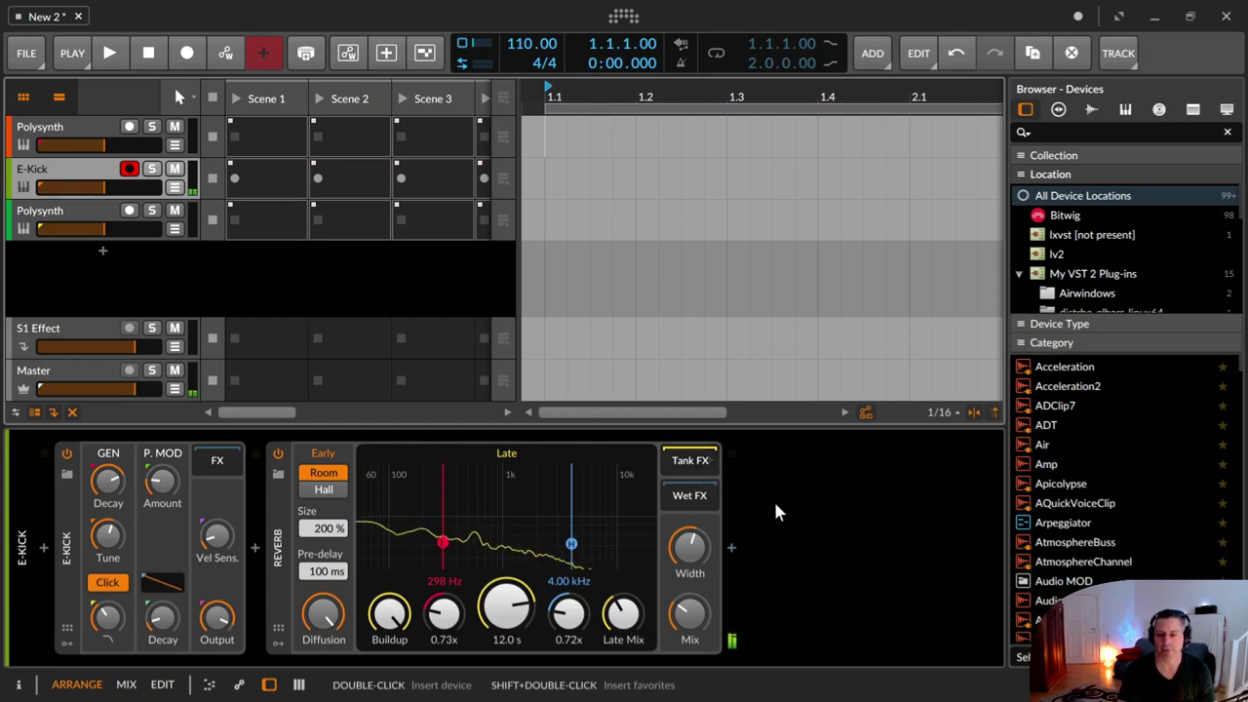
Step: Insert an EQ+ in the Tank FX chain of the E-Kick's Reverb
{"action": "left_click", "coordinate": [730, 550]}
{"action": "type", "text": "eq"}
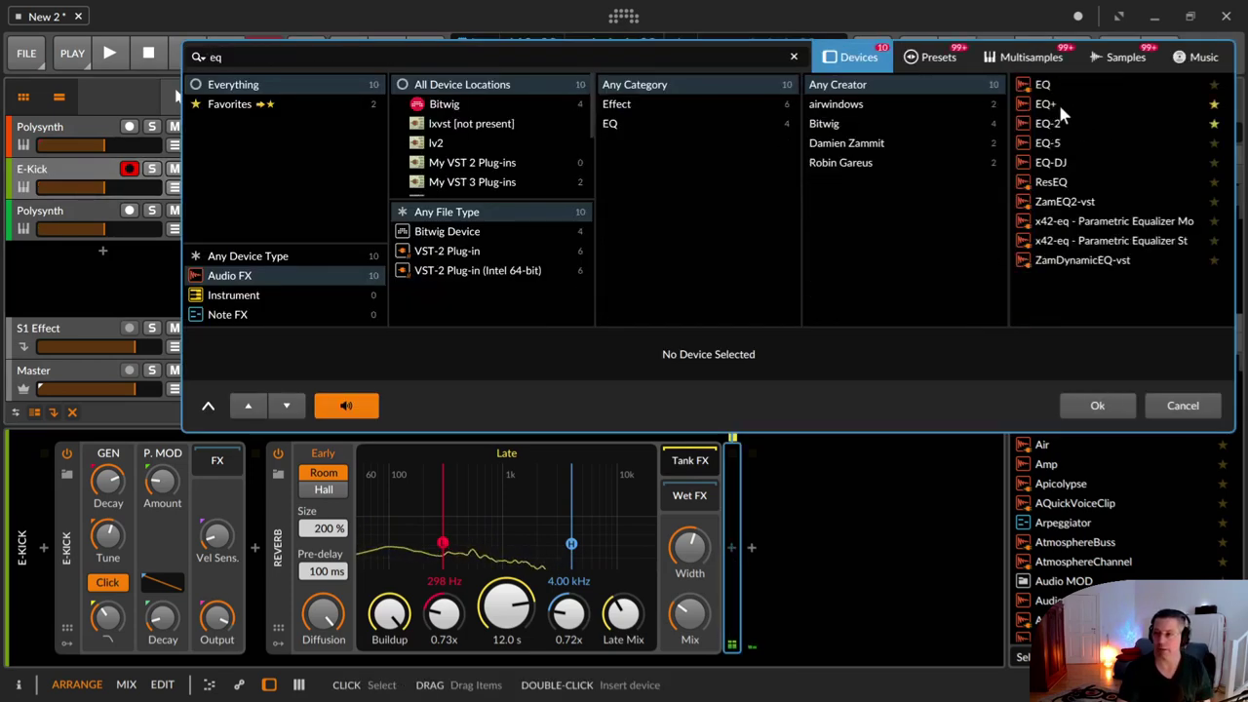
{"action": "left_click", "coordinate": [1057, 103]}
{"action": "left_click", "coordinate": [1101, 404]}
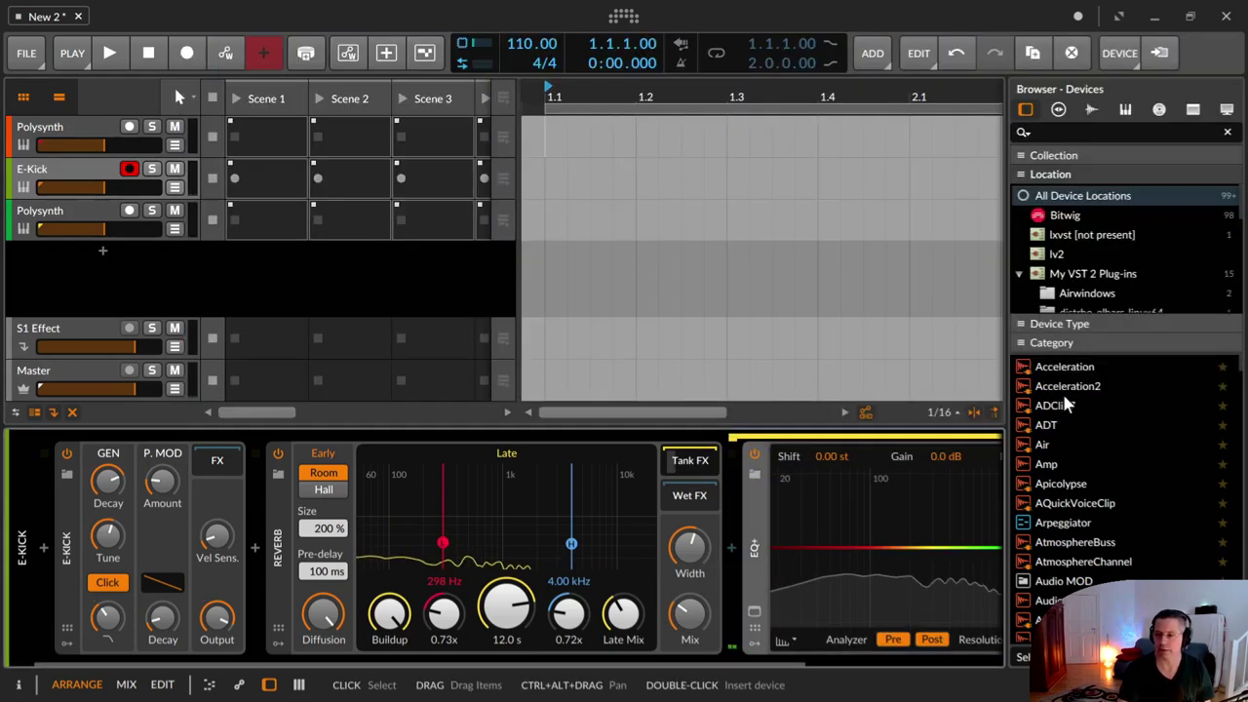
Step: Add a 2-pole low-cut at 36.2 Hz and a 2-pole high-cut at 2.85 kHz to the new EQ+
{"action": "double_click", "coordinate": [68, 606]}
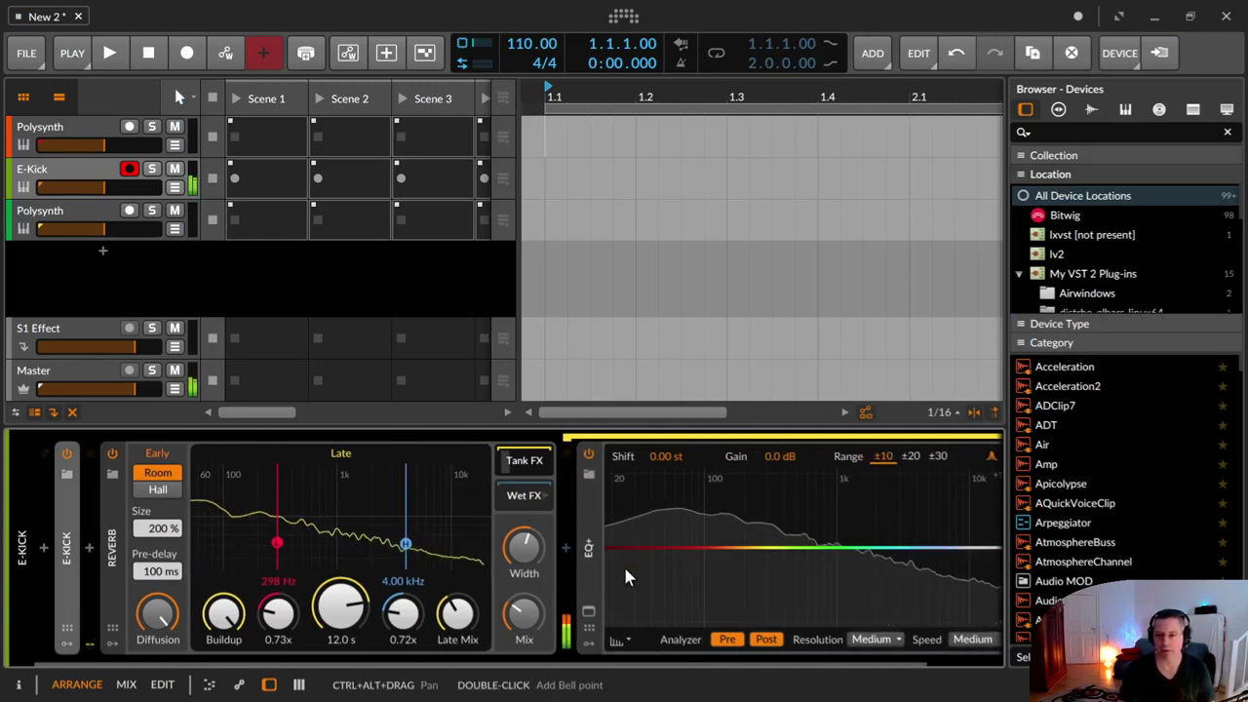
{"action": "left_click_drag", "start_coordinate": [609, 563], "coordinate": [644, 575]}
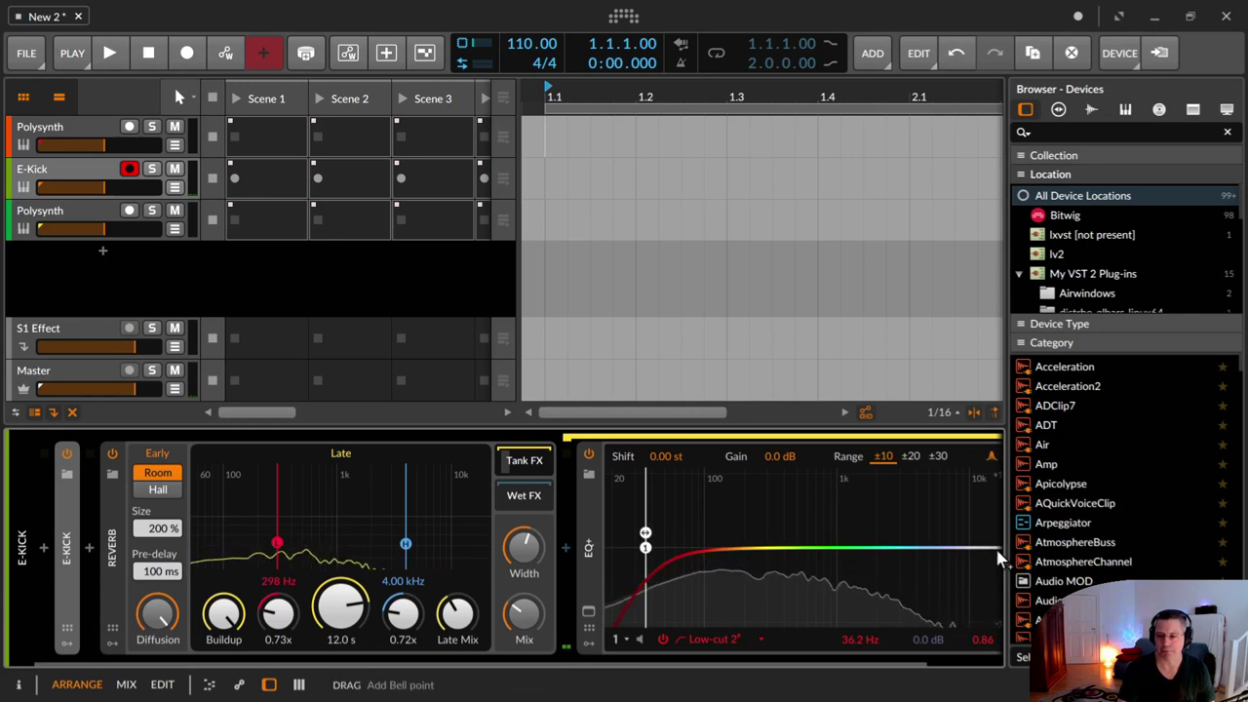
{"action": "left_click_drag", "start_coordinate": [934, 663], "coordinate": [963, 643]}
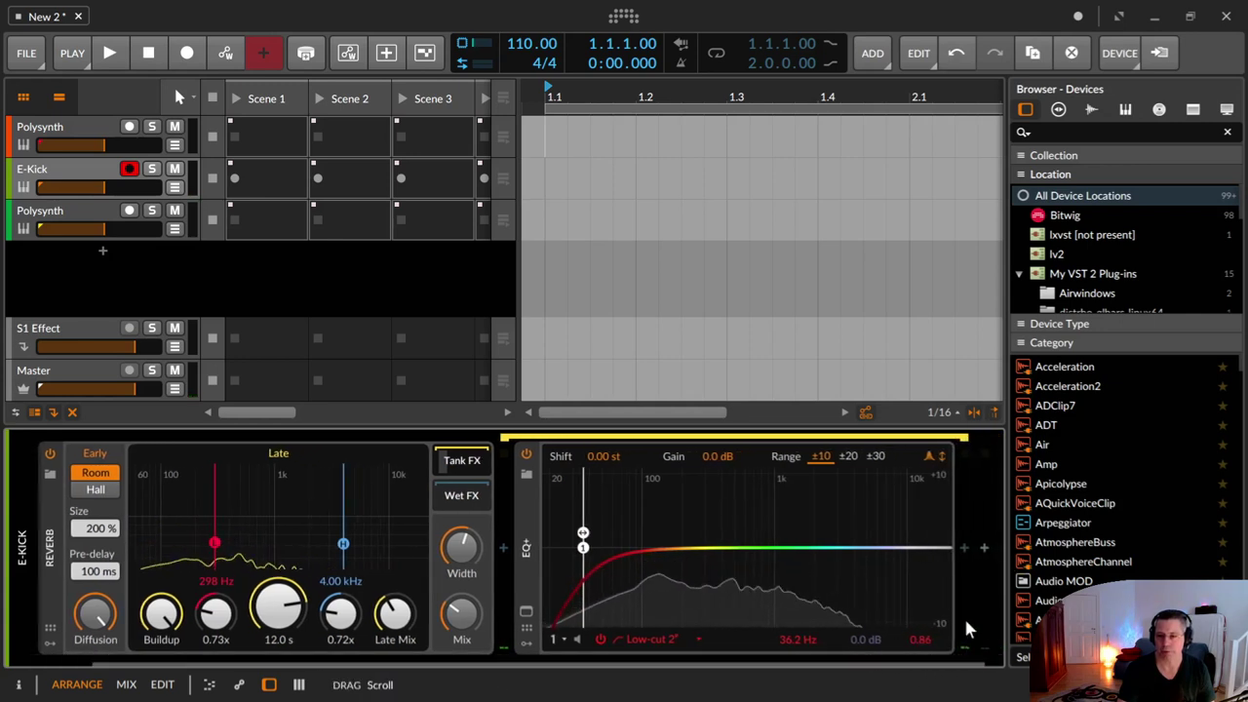
{"action": "left_click_drag", "start_coordinate": [944, 557], "coordinate": [831, 609]}
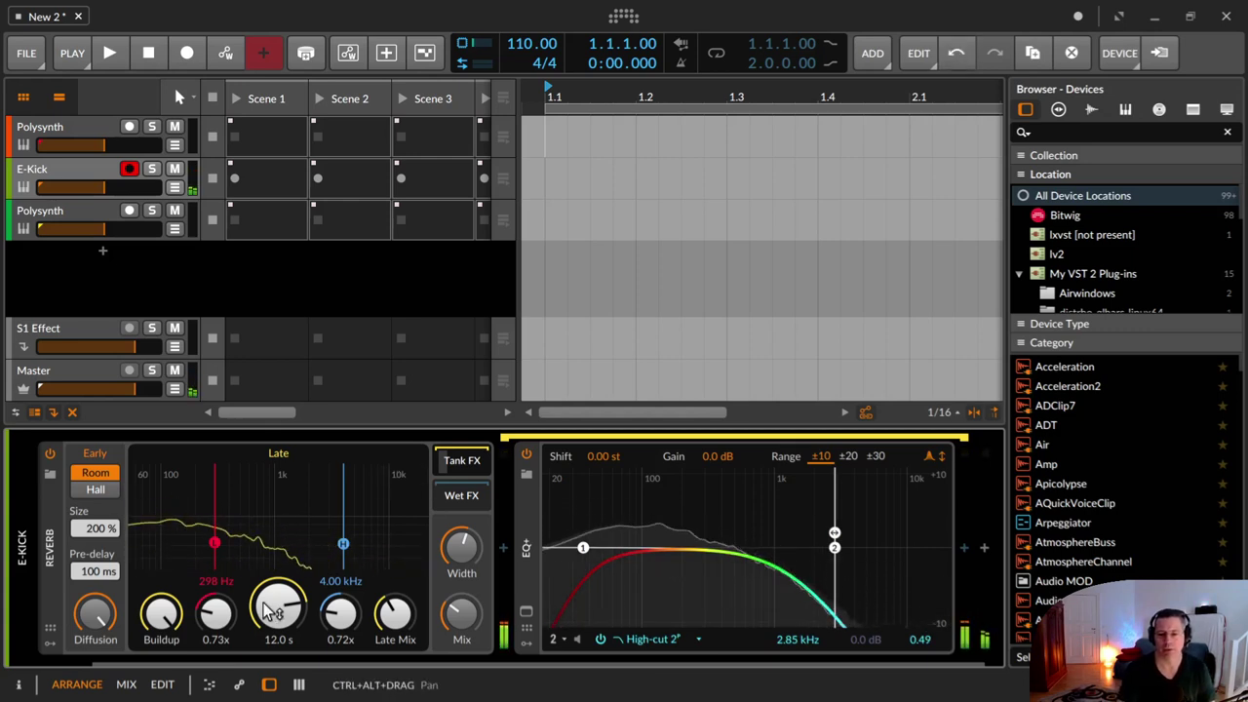
Step: Raise the reverb time to 16.6 s and insert a Pitch Shifter after the EQ+ in the Tank FX chain
{"action": "left_click_drag", "start_coordinate": [273, 610], "coordinate": [273, 585]}
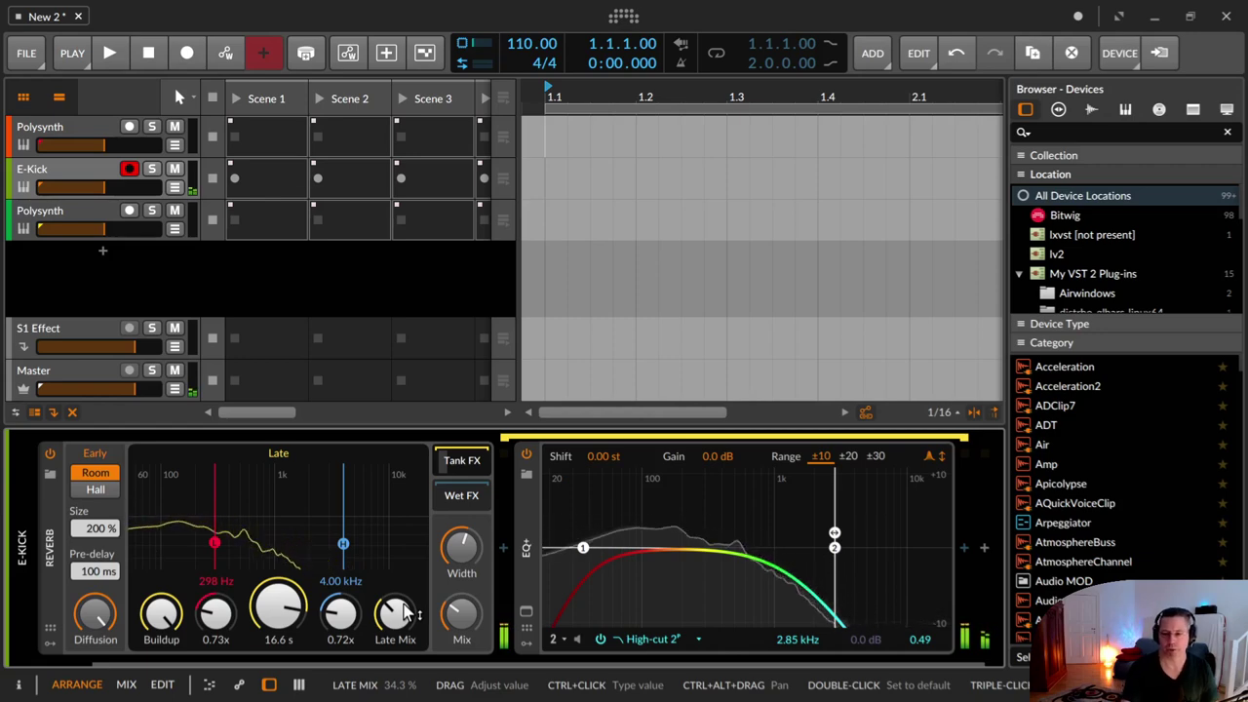
{"action": "double_click", "coordinate": [963, 542]}
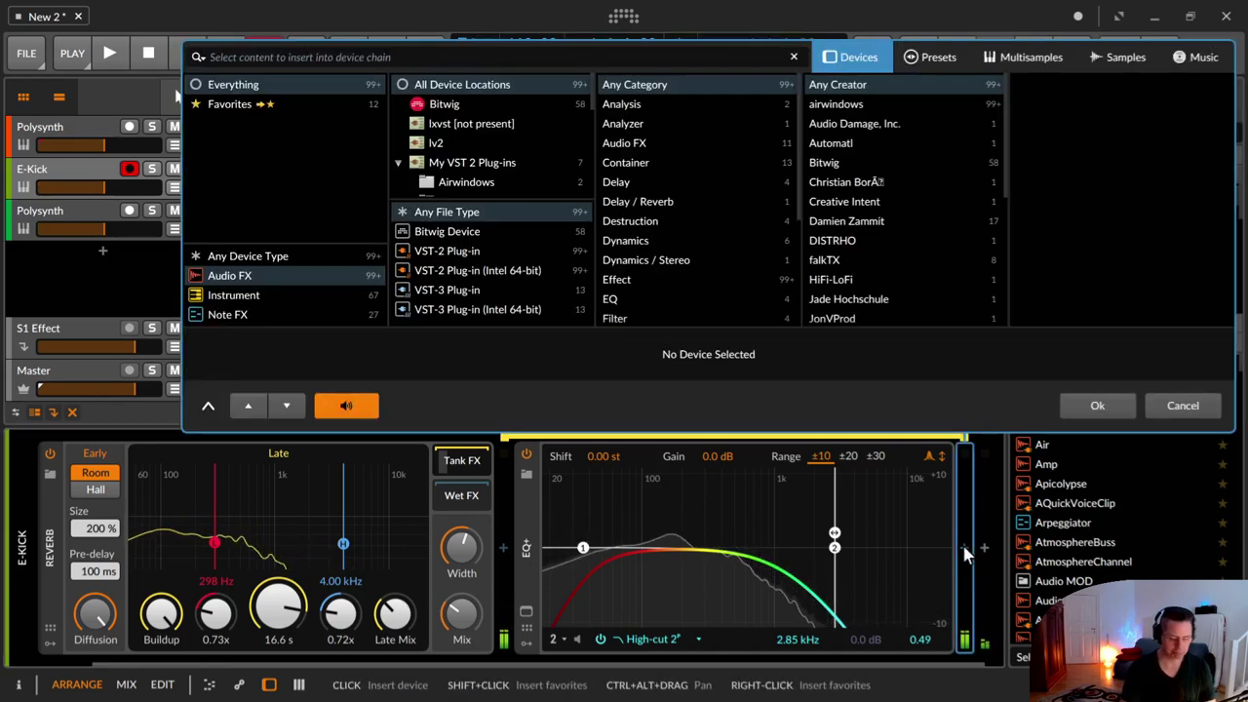
{"action": "type", "text": "pit"}
{"action": "key", "text": "Down"}
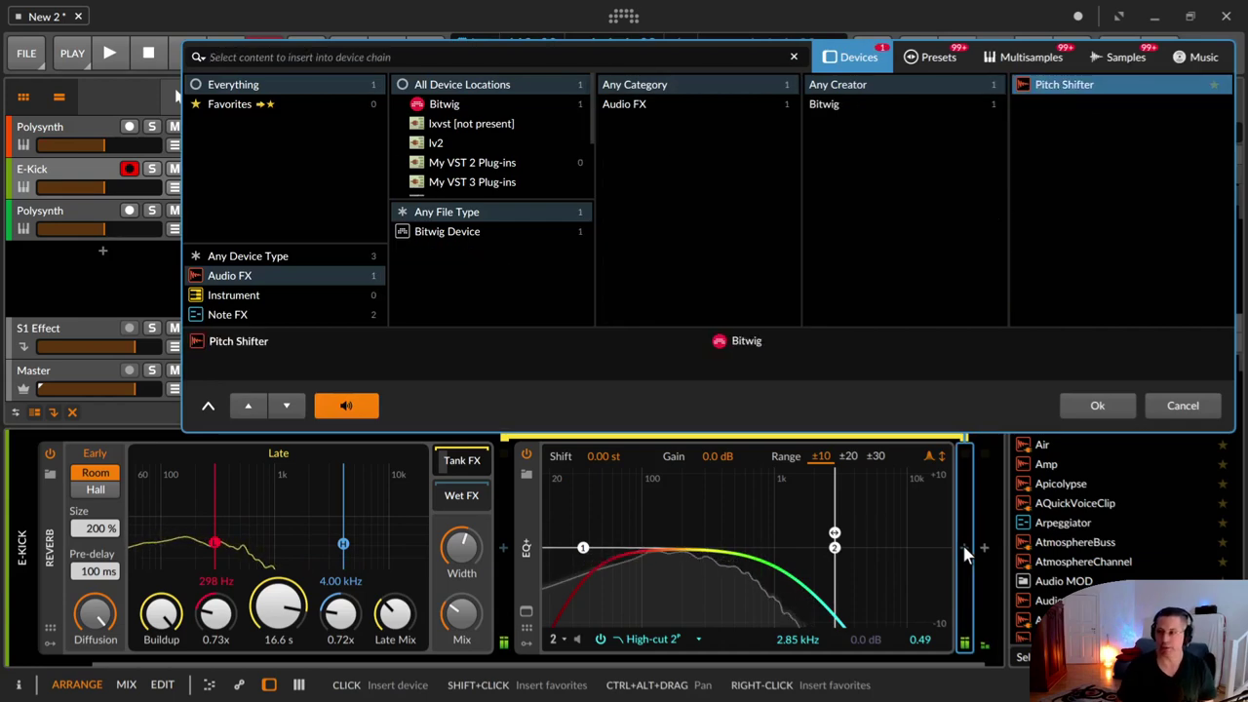
{"action": "key", "text": "Return"}
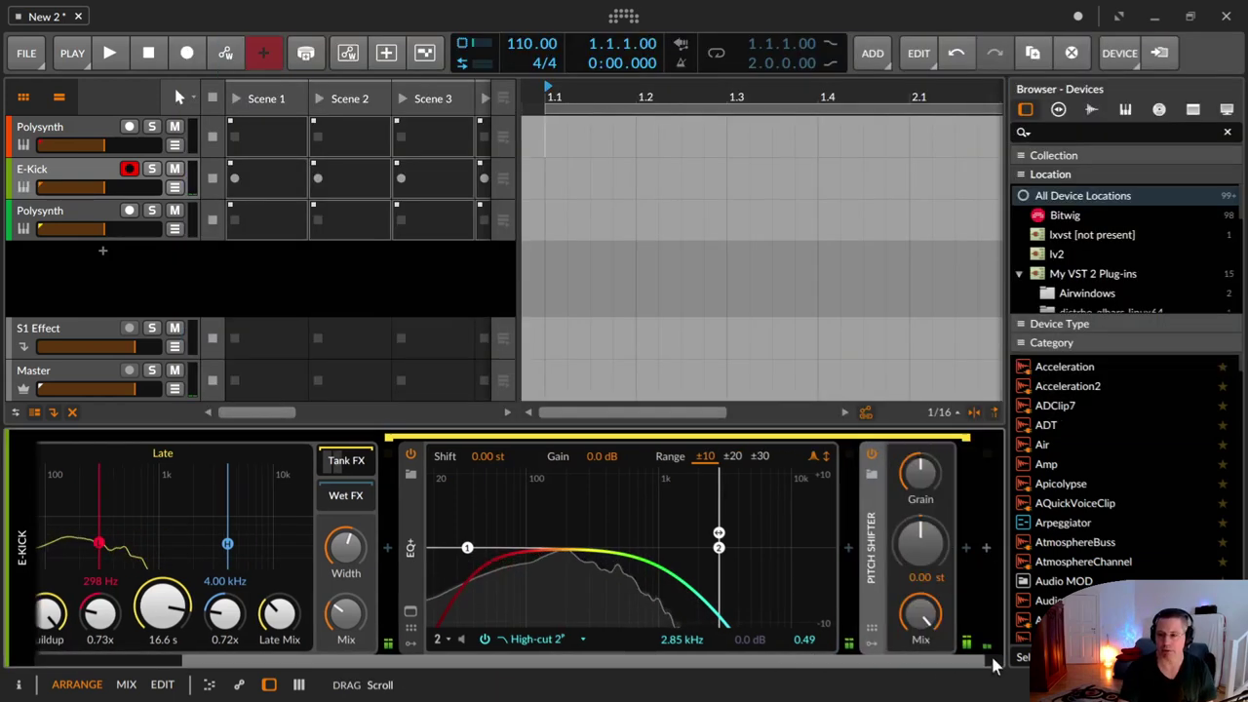
Step: Set the Pitch Shifter's shift to +2.80 st and add a Ramp modulator to the device
{"action": "left_click_drag", "start_coordinate": [896, 555], "coordinate": [896, 530]}
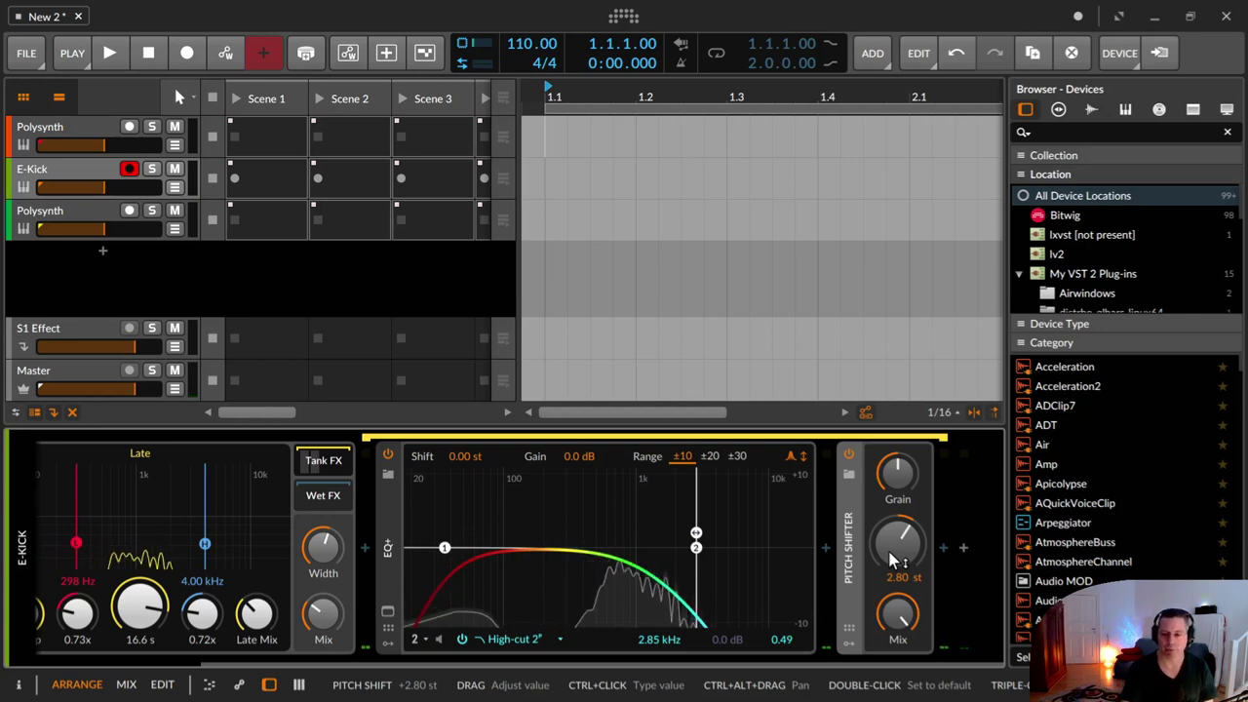
{"action": "left_click", "coordinate": [848, 642]}
{"action": "left_click", "coordinate": [877, 478]}
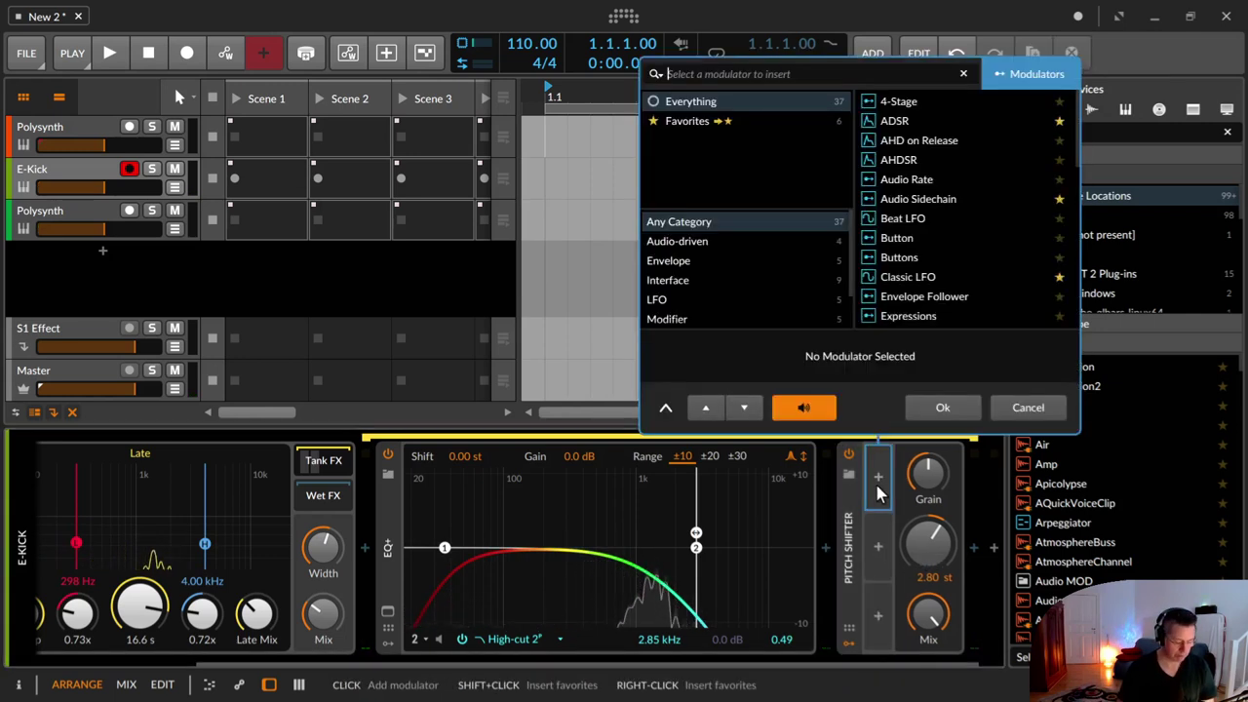
{"action": "type", "text": "ram"}
{"action": "key", "text": "Down"}
{"action": "key", "text": "Return"}
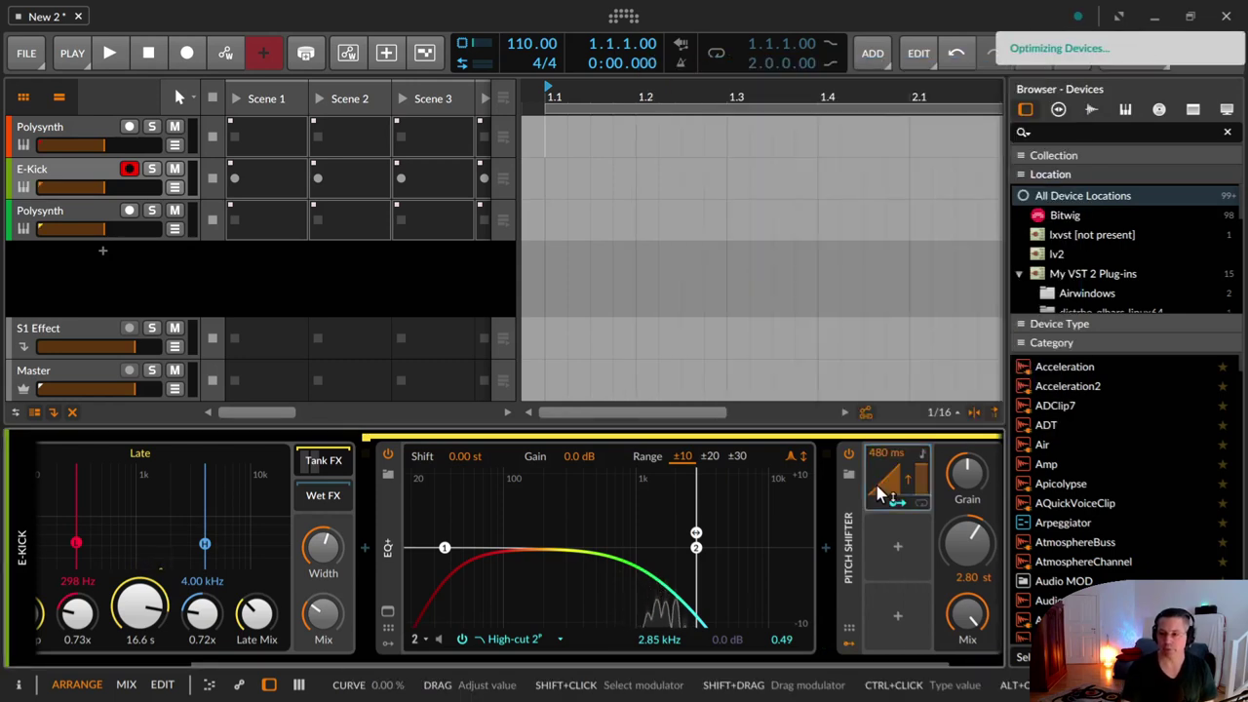
Step: Map the Ramp modulator to the Pitch Shifter's pitch amount and set the ramp time to 2.43 s
{"action": "left_click", "coordinate": [894, 501]}
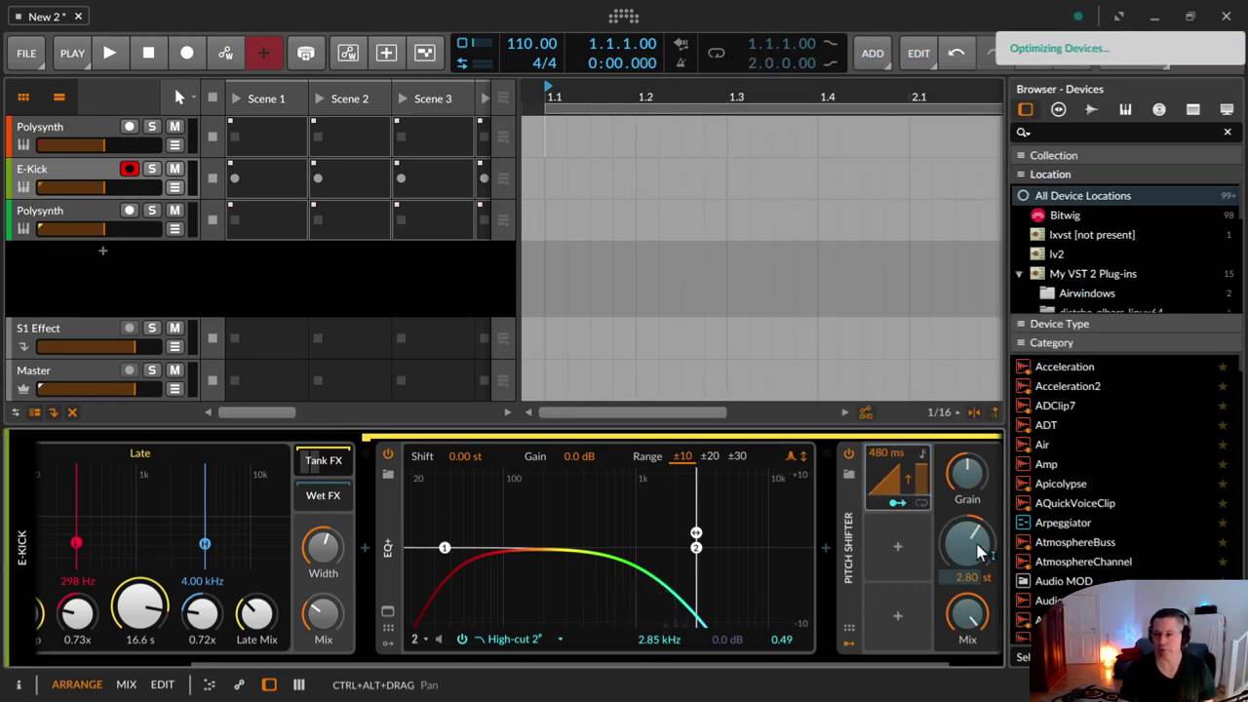
{"action": "left_click_drag", "start_coordinate": [978, 549], "coordinate": [977, 601]}
{"action": "left_click", "coordinate": [897, 502]}
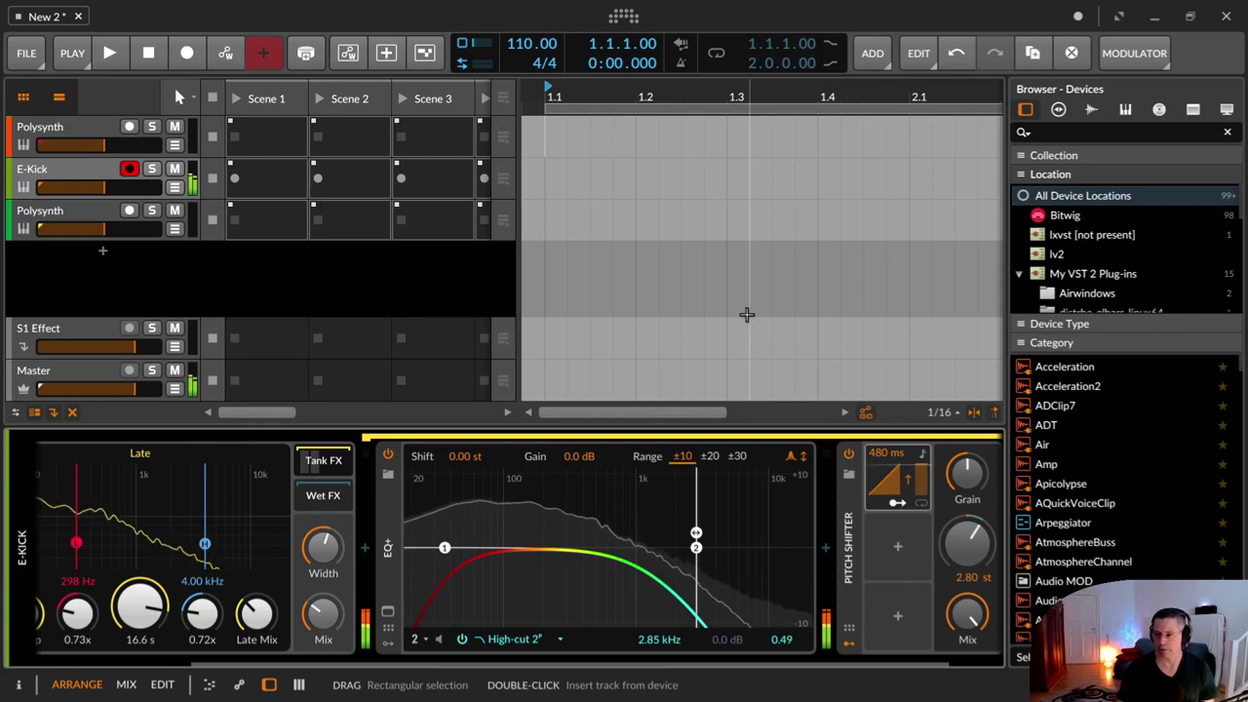
{"action": "left_click_drag", "start_coordinate": [875, 470], "coordinate": [874, 442]}
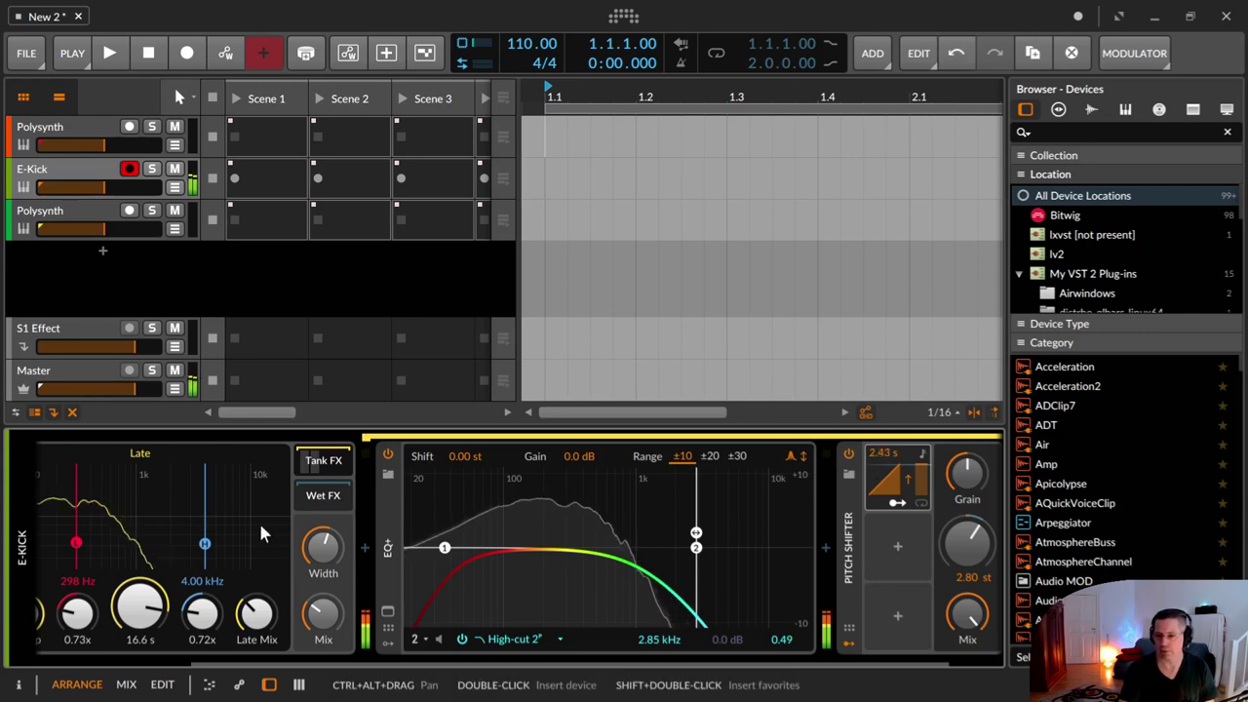
Step: Set the Reverb's late time to 8.07 s and high-frequency decay factor to 0.64x, and adjust the Late Mix
{"action": "left_click_drag", "start_coordinate": [256, 612], "coordinate": [256, 597]}
{"action": "left_click_drag", "start_coordinate": [132, 616], "coordinate": [132, 635]}
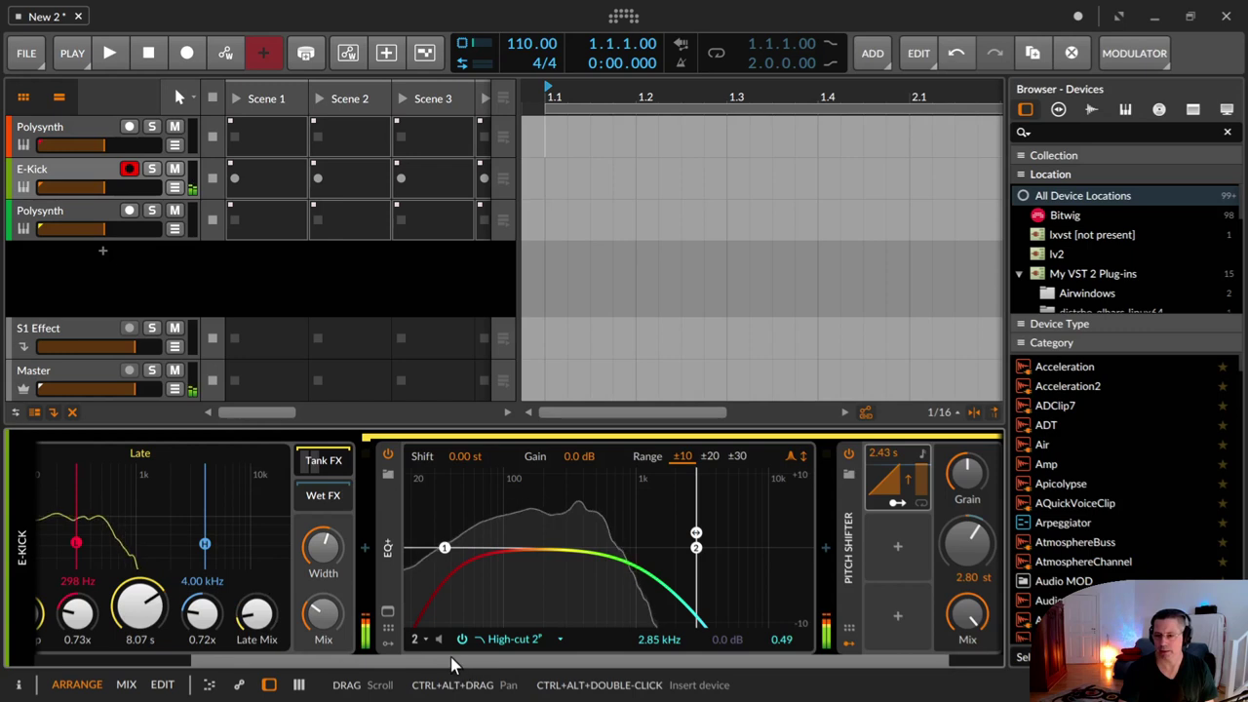
{"action": "left_click_drag", "start_coordinate": [374, 663], "coordinate": [283, 668]}
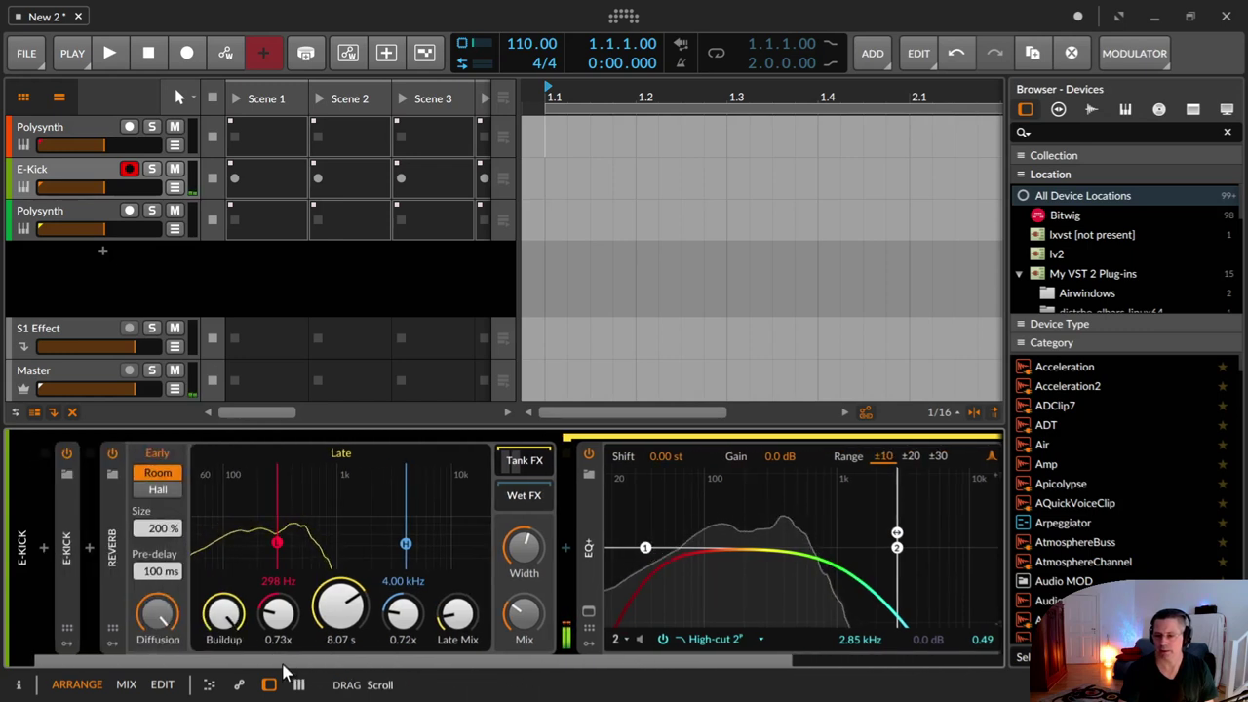
{"action": "left_click_drag", "start_coordinate": [283, 669], "coordinate": [457, 674]}
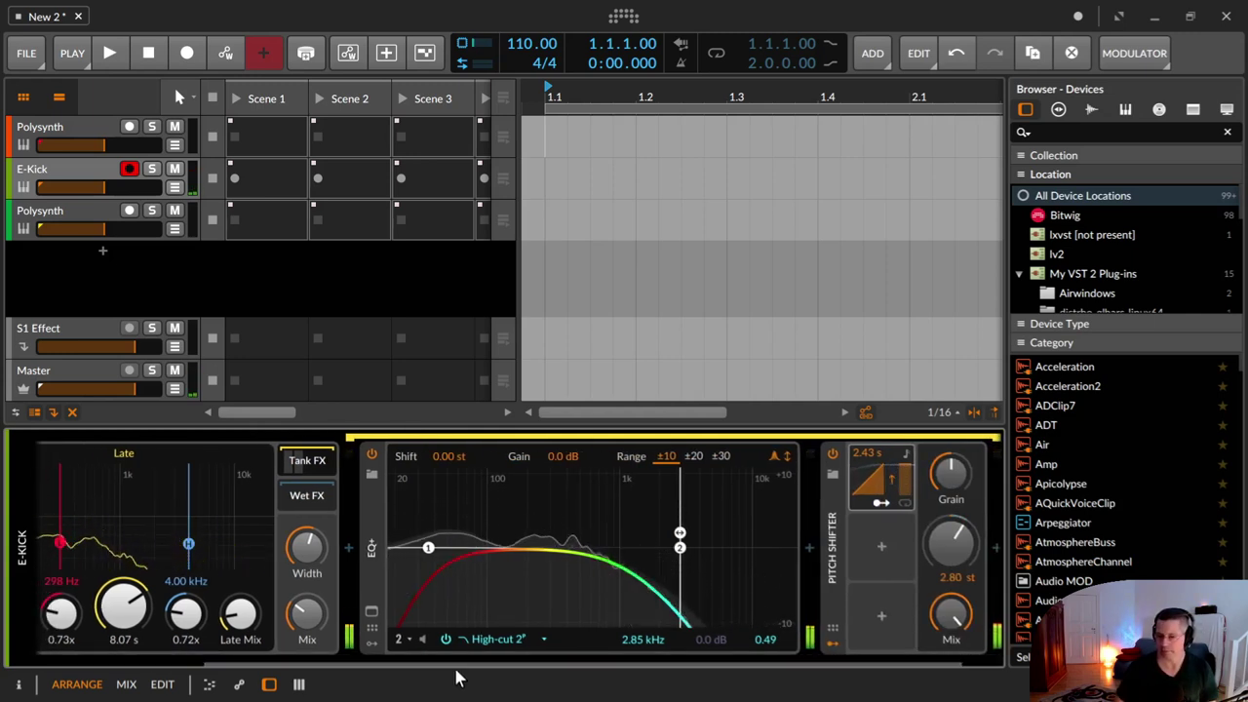
{"action": "mouse_move", "coordinate": [186, 612]}
{"action": "left_mouse_down"}
{"action": "mouse_move", "coordinate": [185, 585]}
{"action": "mouse_move", "coordinate": [185, 624]}
{"action": "mouse_move", "coordinate": [239, 633]}
{"action": "left_mouse_up"}
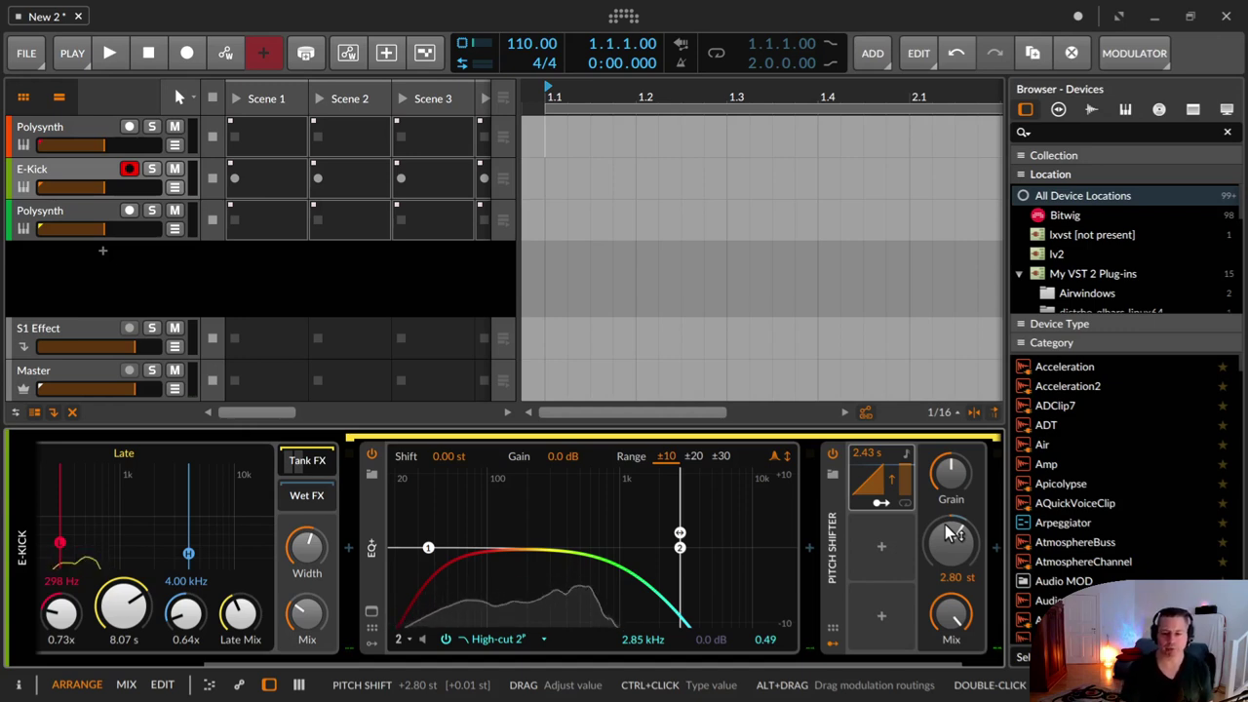
Step: Lower the Reverb's late reverb time to 4.79 s
{"action": "scroll", "coordinate": [519, 639], "scroll_direction": "up", "scroll_amount": 3}
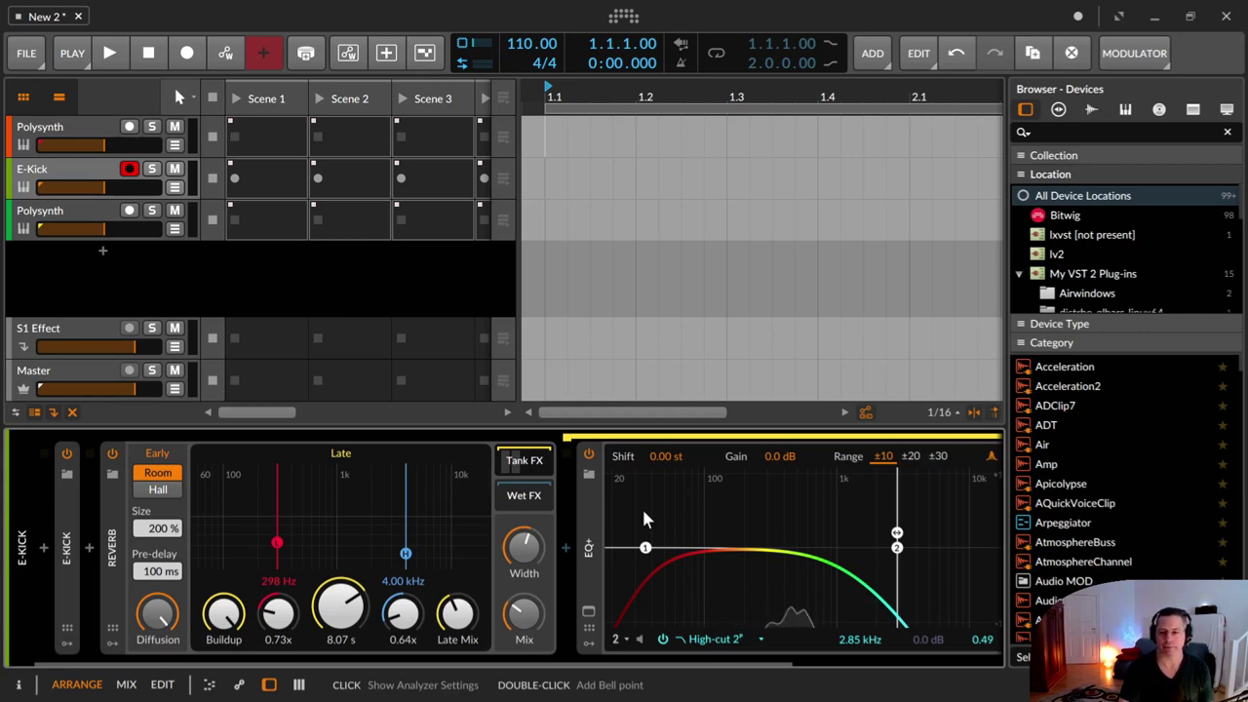
{"action": "left_click", "coordinate": [590, 572]}
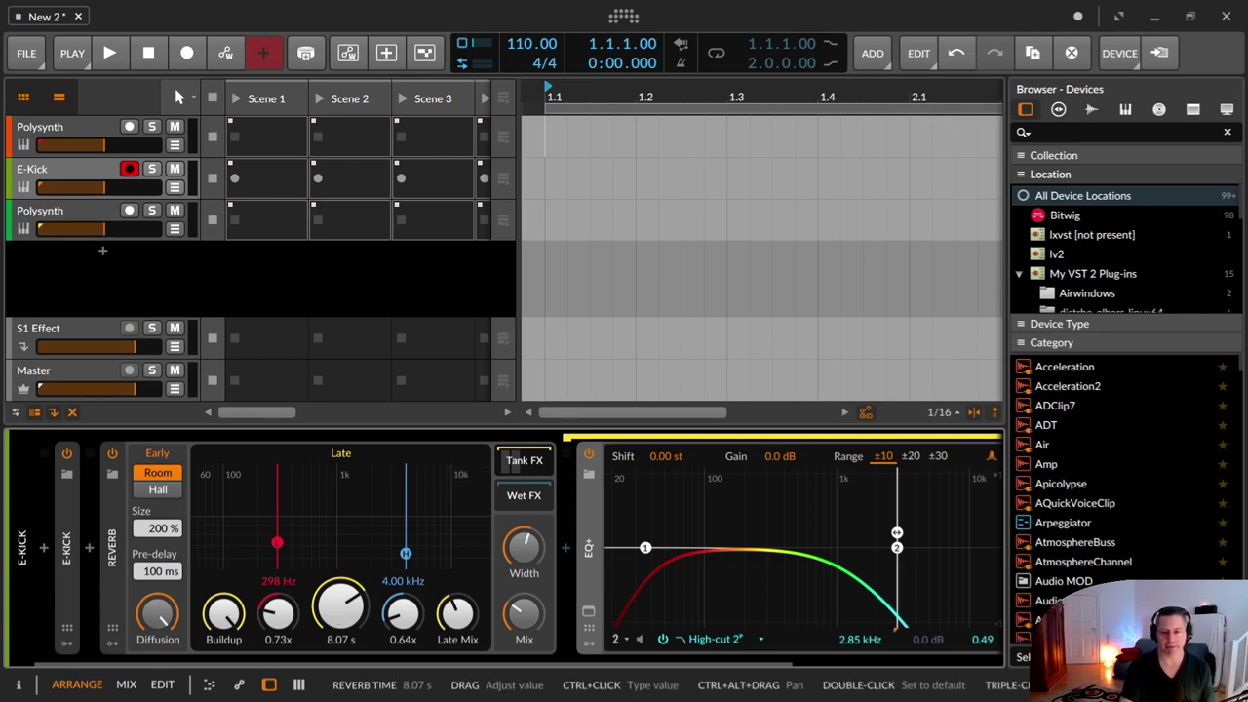
{"action": "left_click_drag", "start_coordinate": [339, 605], "coordinate": [567, 576]}
{"action": "left_click_drag", "start_coordinate": [585, 665], "coordinate": [833, 671]}
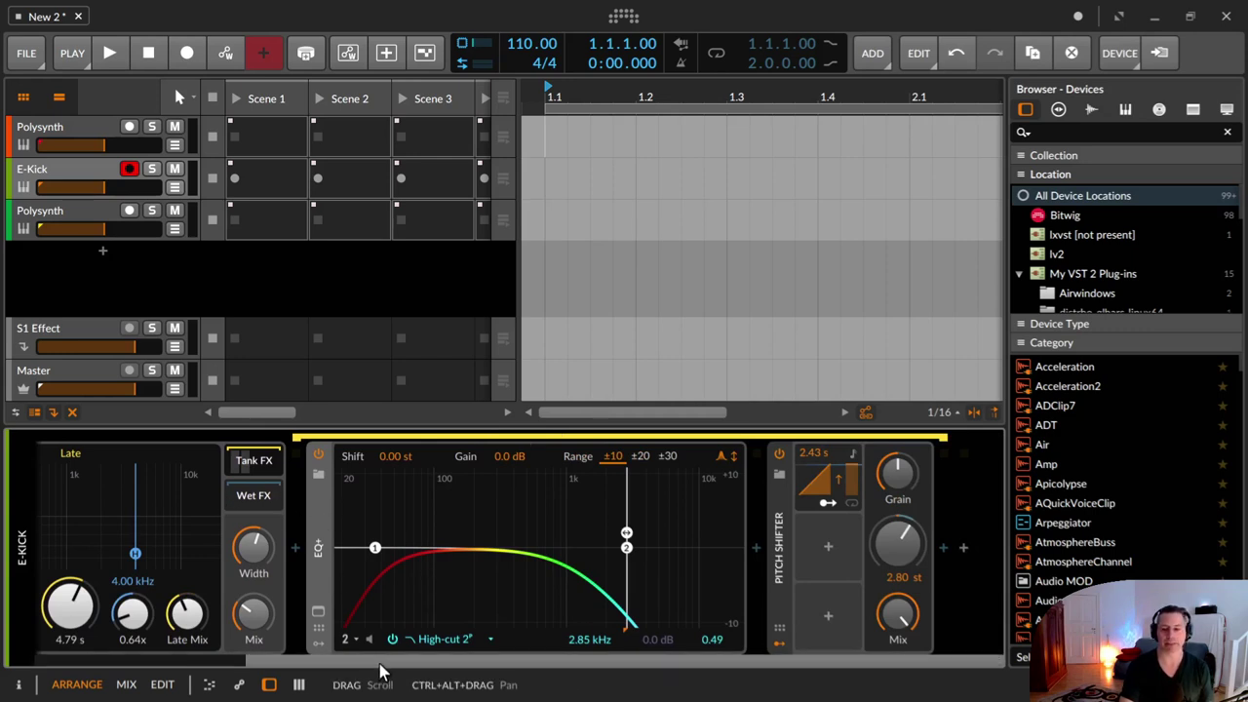
{"action": "left_click_drag", "start_coordinate": [380, 671], "coordinate": [238, 682]}
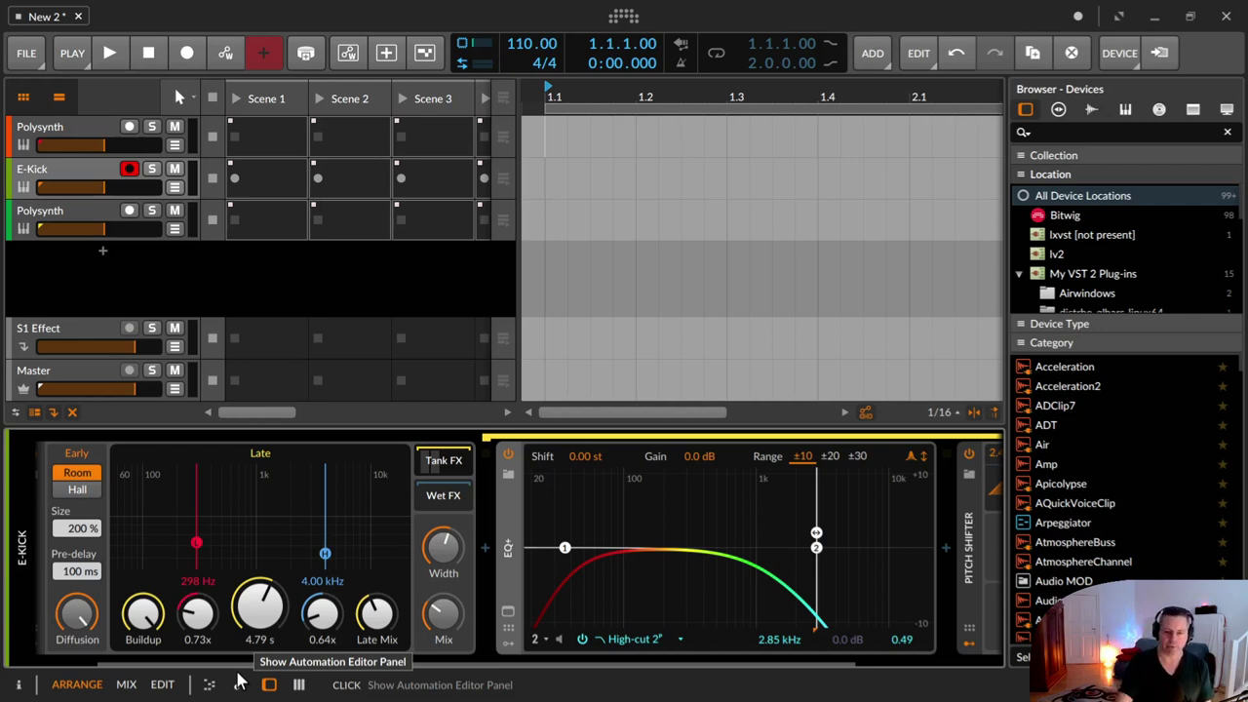
{"action": "left_click_drag", "start_coordinate": [252, 660], "coordinate": [190, 660]}
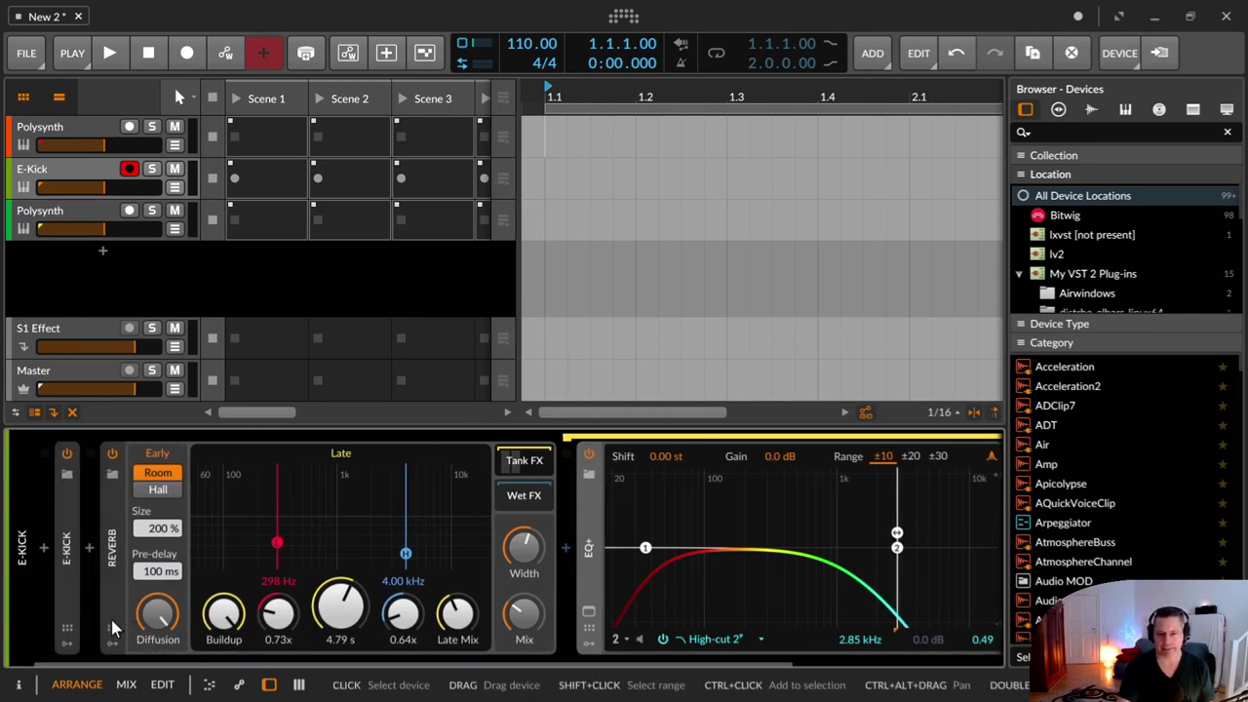
Step: Open the Reverb's preset browser and preview the Dark Room In Spandau, Hall One and Hall Two presets
{"action": "left_click", "coordinate": [117, 479]}
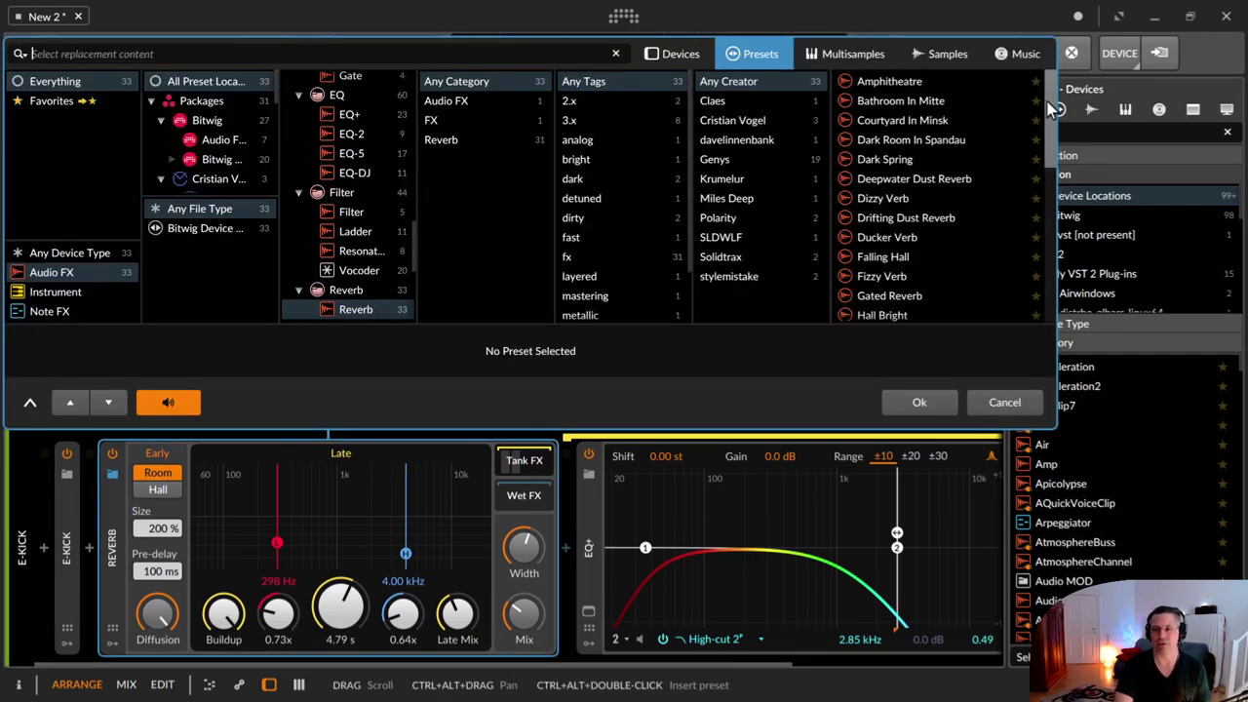
{"action": "left_click_drag", "start_coordinate": [1048, 102], "coordinate": [1047, 95]}
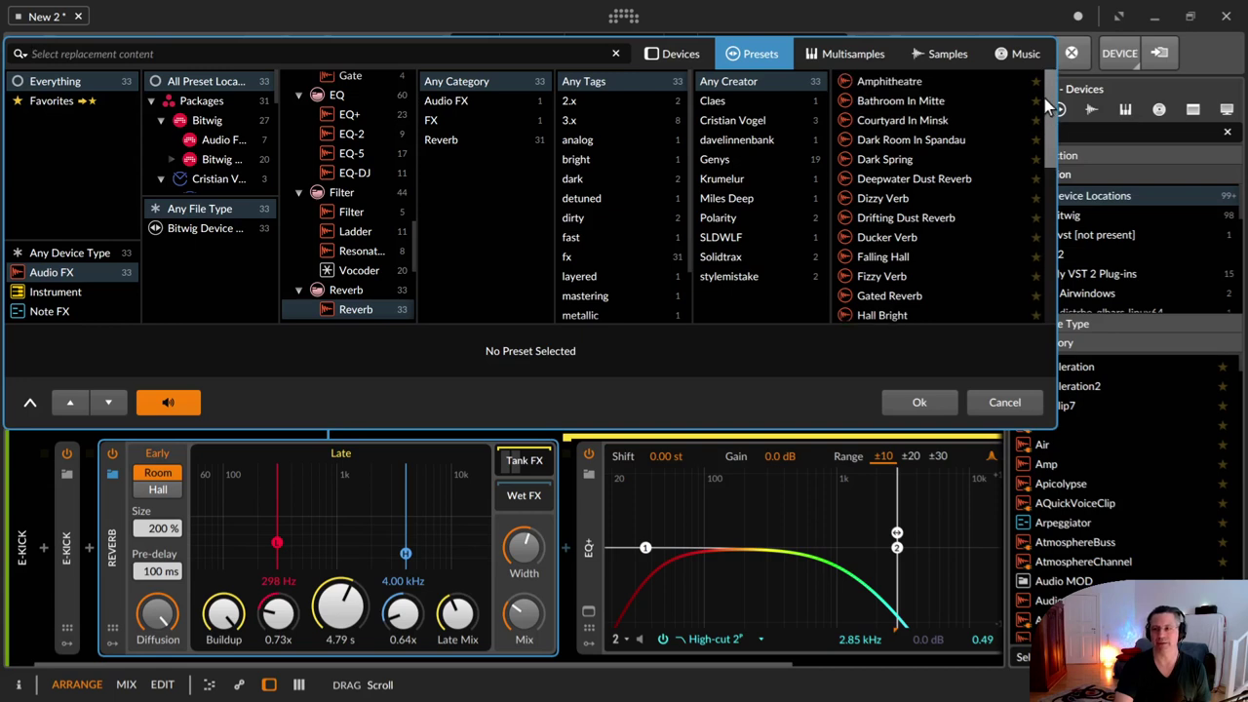
{"action": "left_click", "coordinate": [938, 143]}
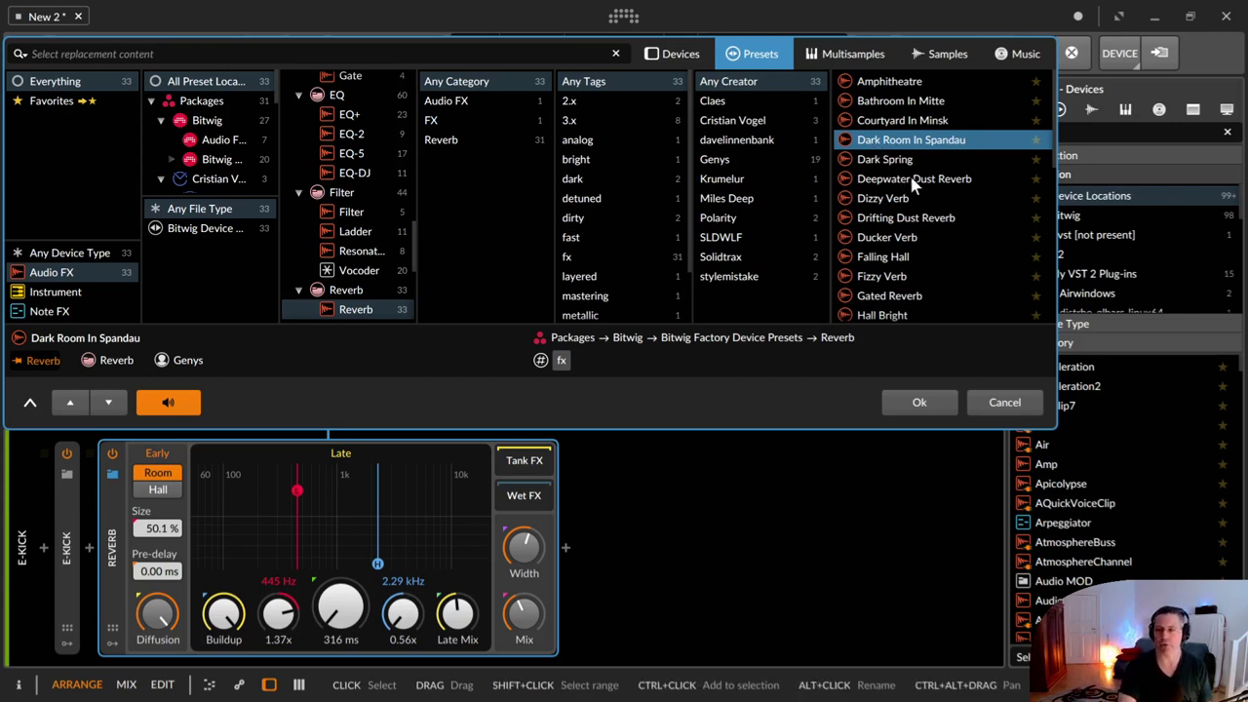
{"action": "scroll", "coordinate": [916, 213], "scroll_direction": "down", "scroll_amount": 5}
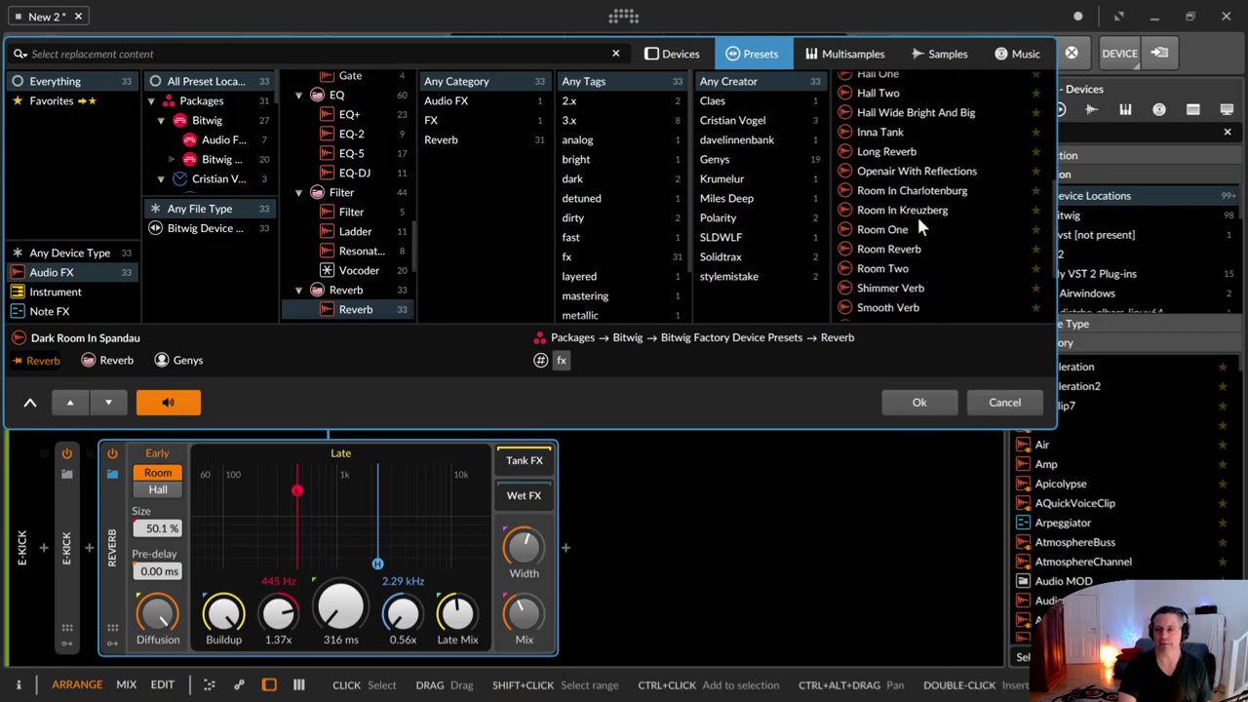
{"action": "scroll", "coordinate": [919, 225], "scroll_direction": "up", "scroll_amount": 1}
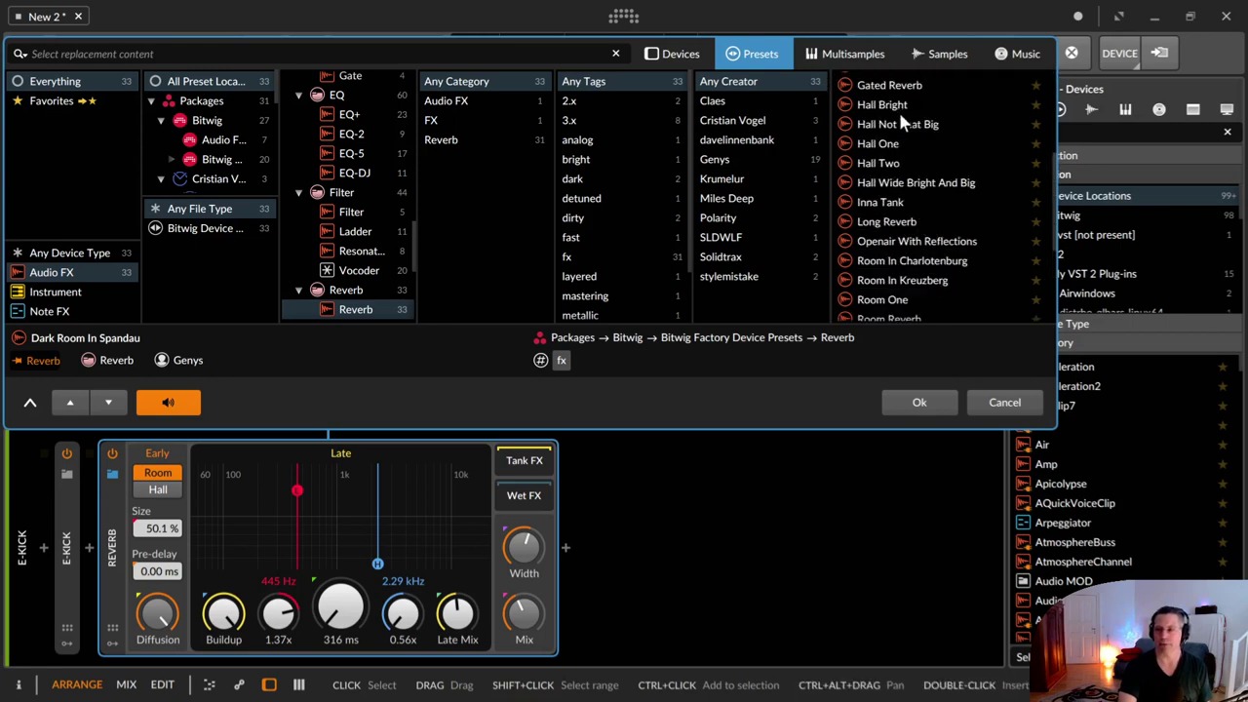
{"action": "left_click", "coordinate": [892, 144]}
{"action": "left_click", "coordinate": [895, 164]}
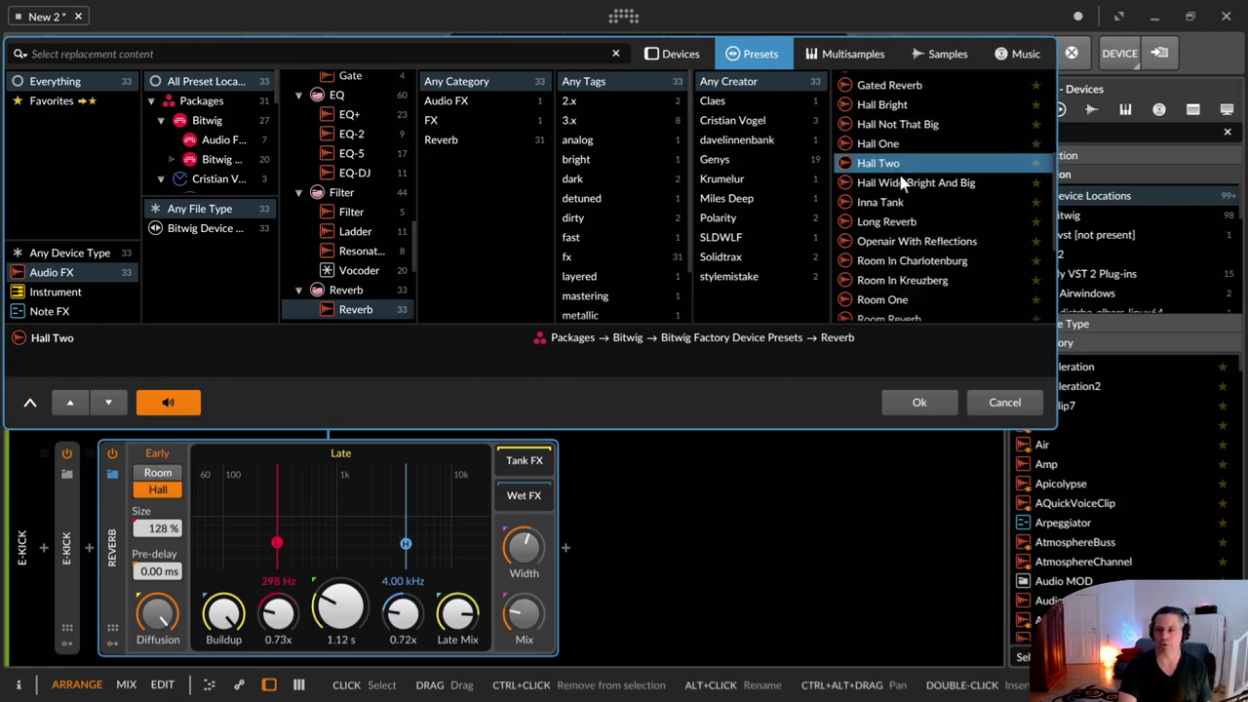
Step: Preview the Room Two, Room Reverb and Shimmer Verb presets on the Reverb
{"action": "scroll", "coordinate": [939, 230], "scroll_direction": "down", "scroll_amount": 3}
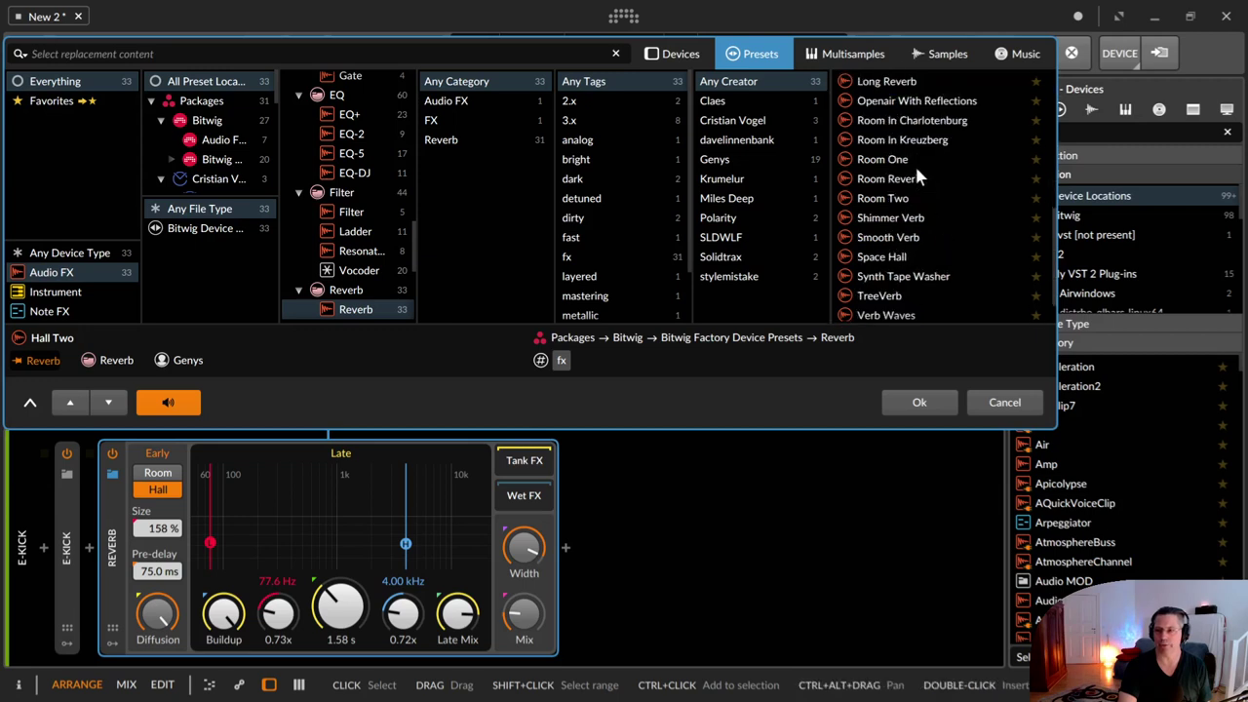
{"action": "left_click", "coordinate": [918, 200]}
{"action": "left_click", "coordinate": [923, 183]}
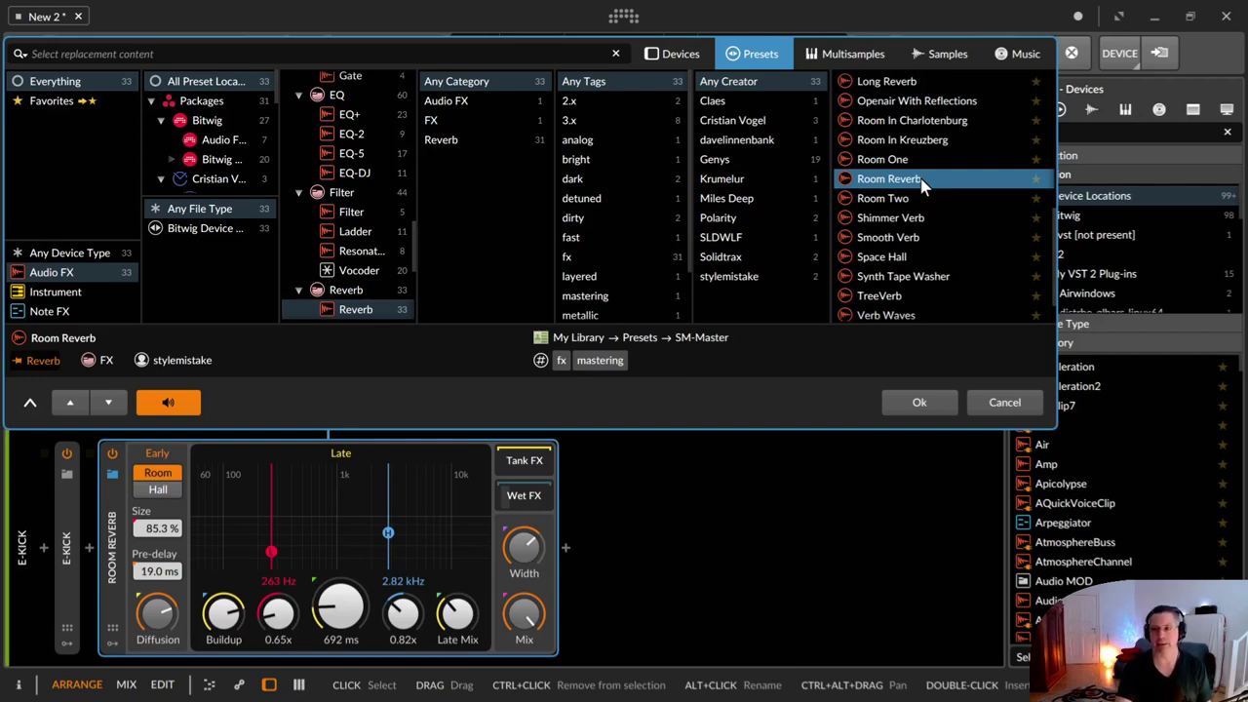
{"action": "left_click", "coordinate": [931, 218]}
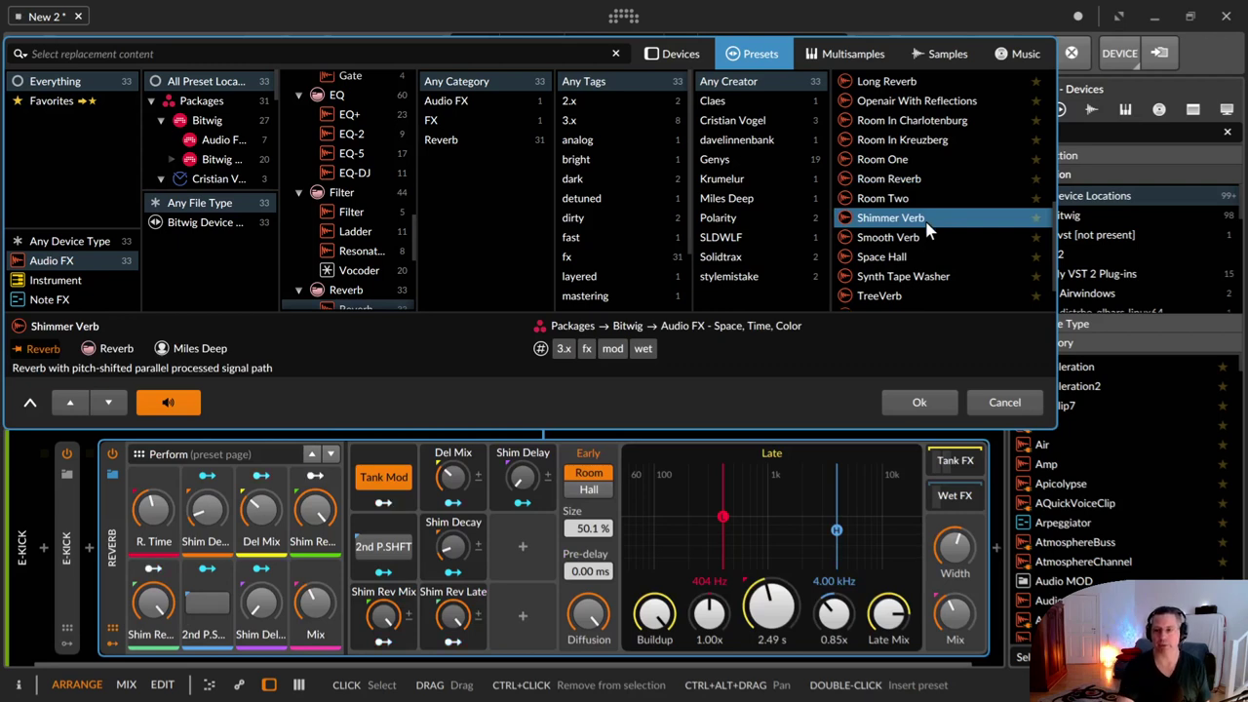
Step: Preview the Space Hall, Synth Tape Washer and TreeVerb presets on the Reverb
{"action": "left_click", "coordinate": [938, 258]}
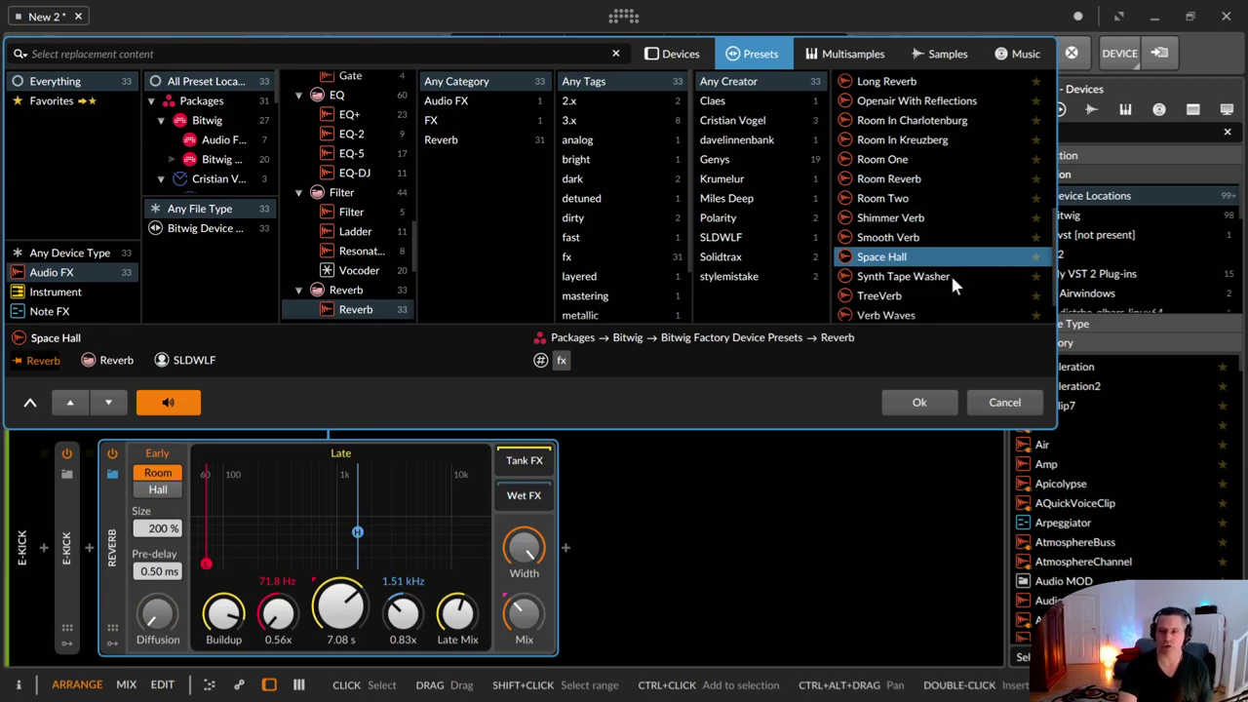
{"action": "left_click", "coordinate": [953, 277]}
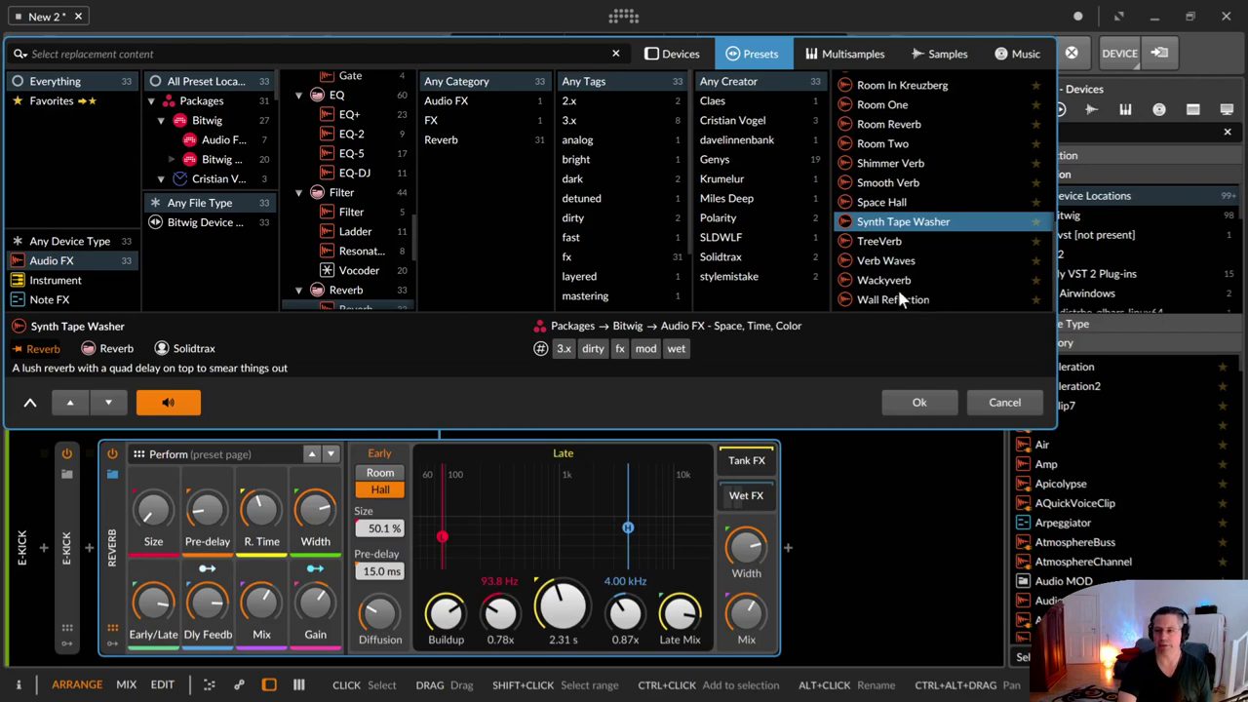
{"action": "left_click", "coordinate": [907, 244]}
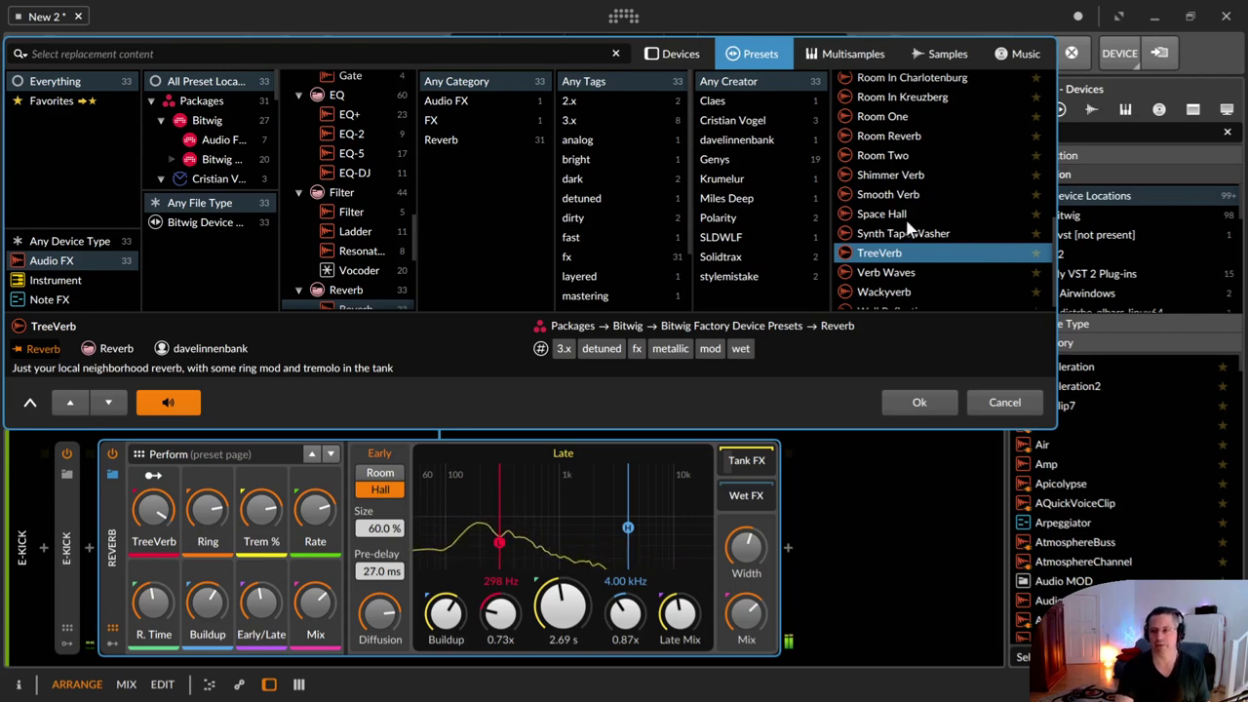
Step: Look through the full list of Reverb presets from Amphitheatre down to Wall Reflection
{"action": "scroll", "coordinate": [905, 224], "scroll_direction": "up", "scroll_amount": 8}
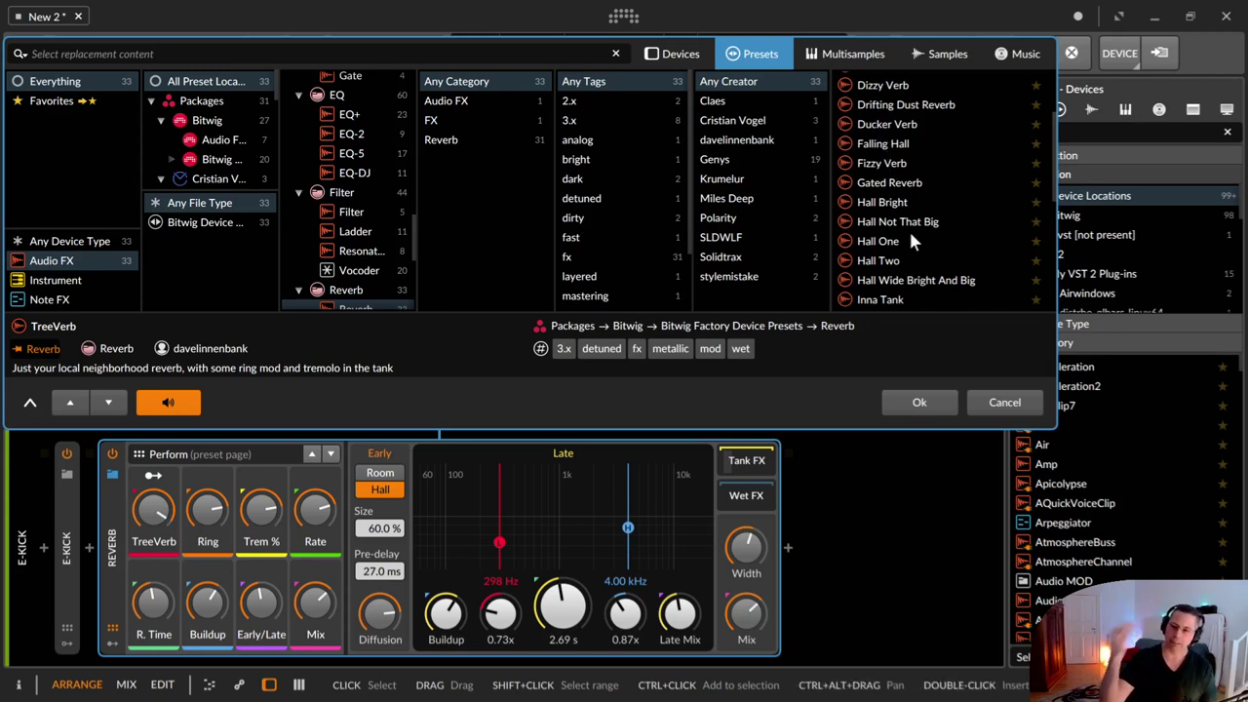
{"action": "scroll", "coordinate": [910, 235], "scroll_direction": "down", "scroll_amount": 5}
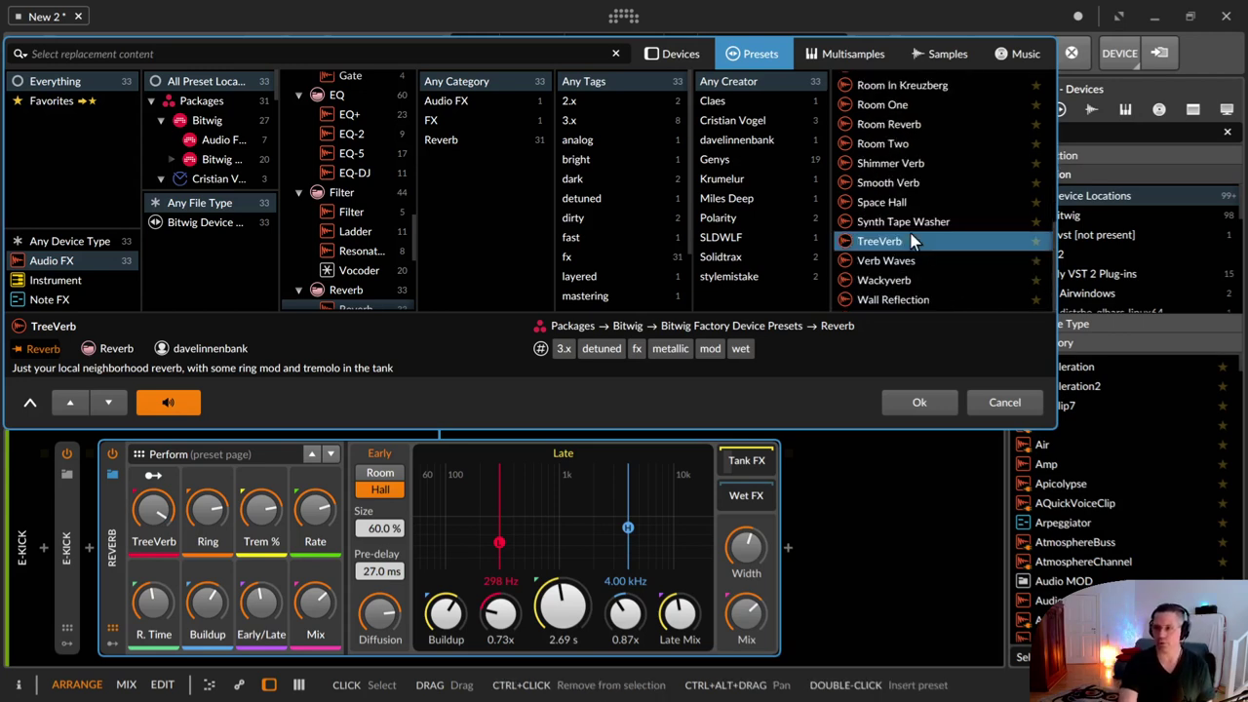
{"action": "scroll", "coordinate": [913, 242], "scroll_direction": "up", "scroll_amount": 6}
{"action": "scroll", "coordinate": [912, 240], "scroll_direction": "down", "scroll_amount": 5}
{"action": "scroll", "coordinate": [913, 241], "scroll_direction": "up", "scroll_amount": 7}
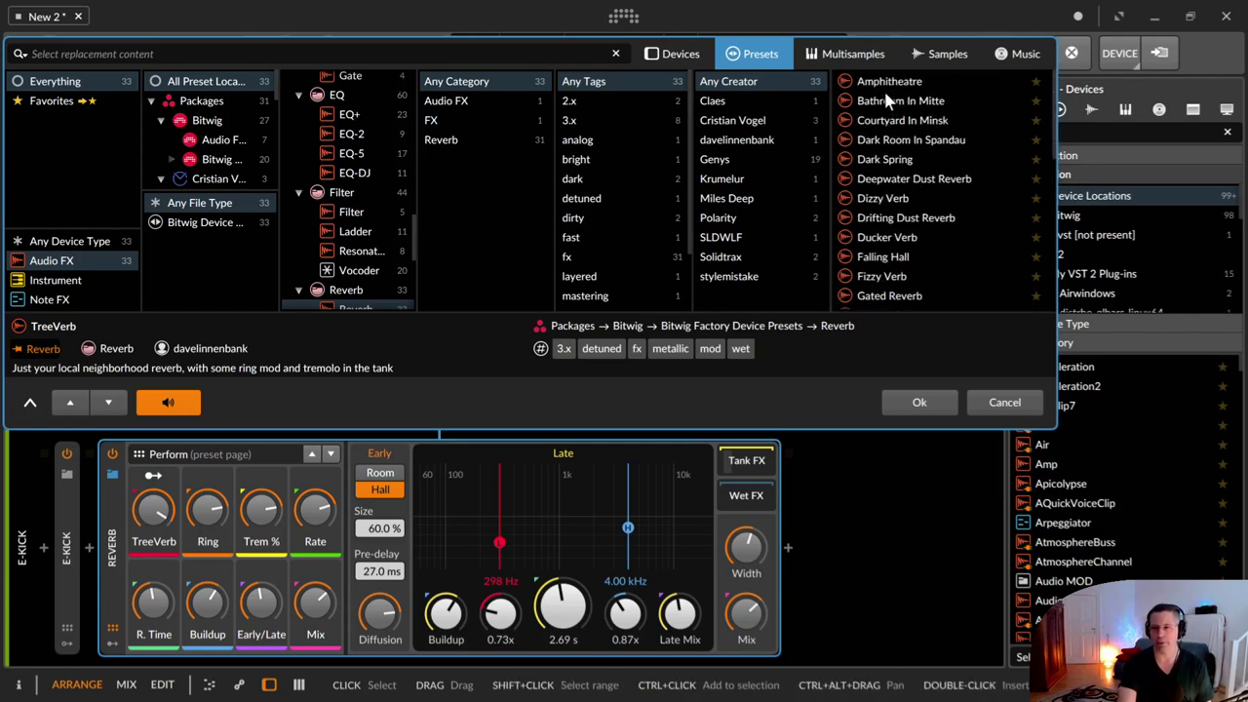
{"action": "scroll", "coordinate": [884, 93], "scroll_direction": "down", "scroll_amount": 6}
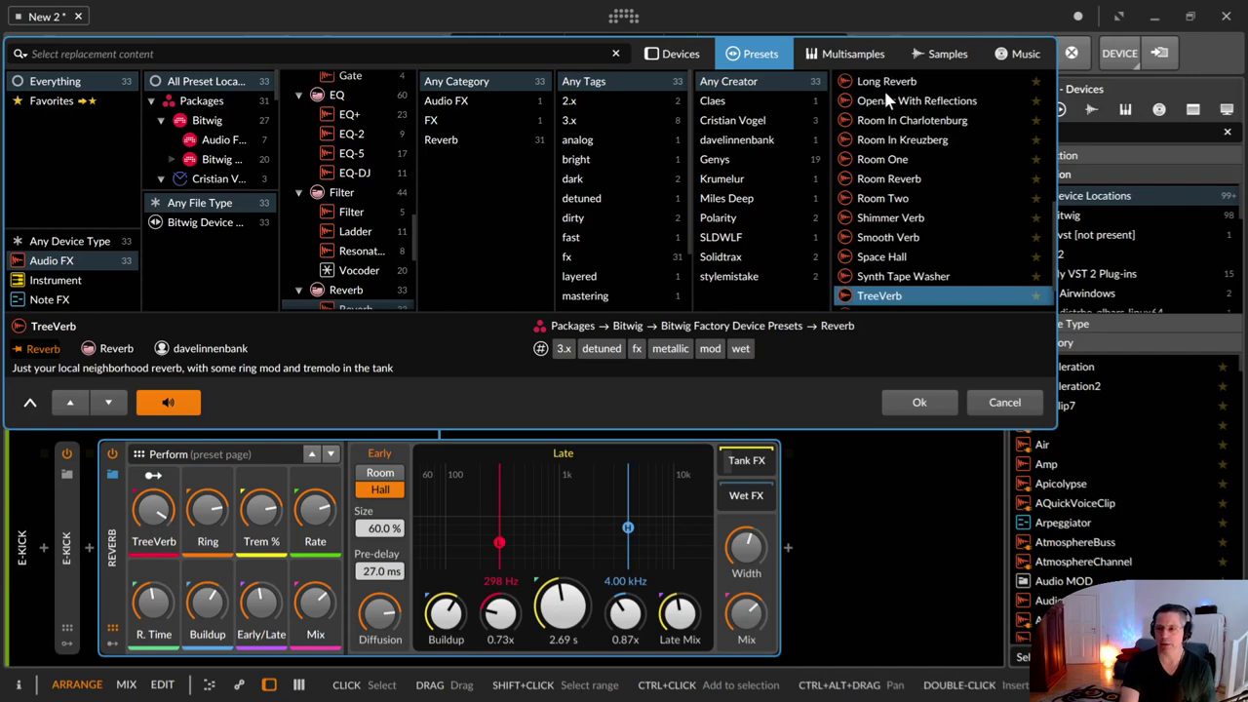
{"action": "scroll", "coordinate": [884, 92], "scroll_direction": "up", "scroll_amount": 7}
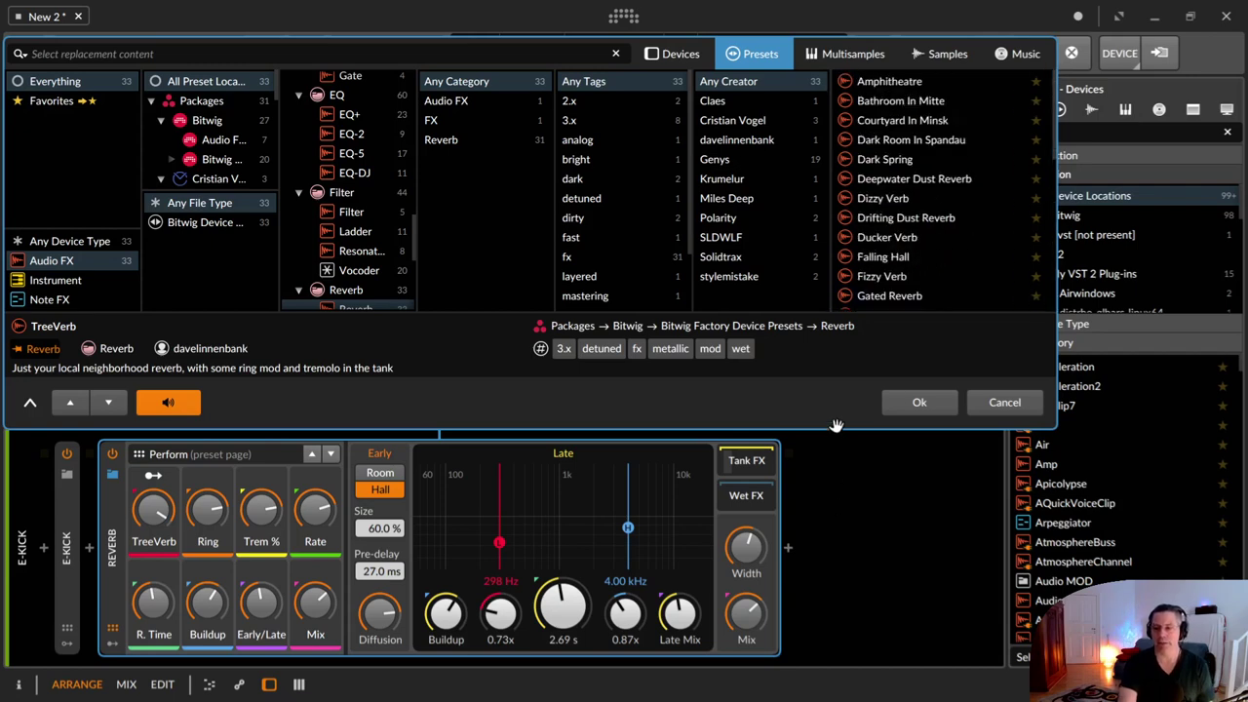
Step: Make the preset browser taller and maximize the program window again
{"action": "left_click_drag", "start_coordinate": [836, 427], "coordinate": [844, 499]}
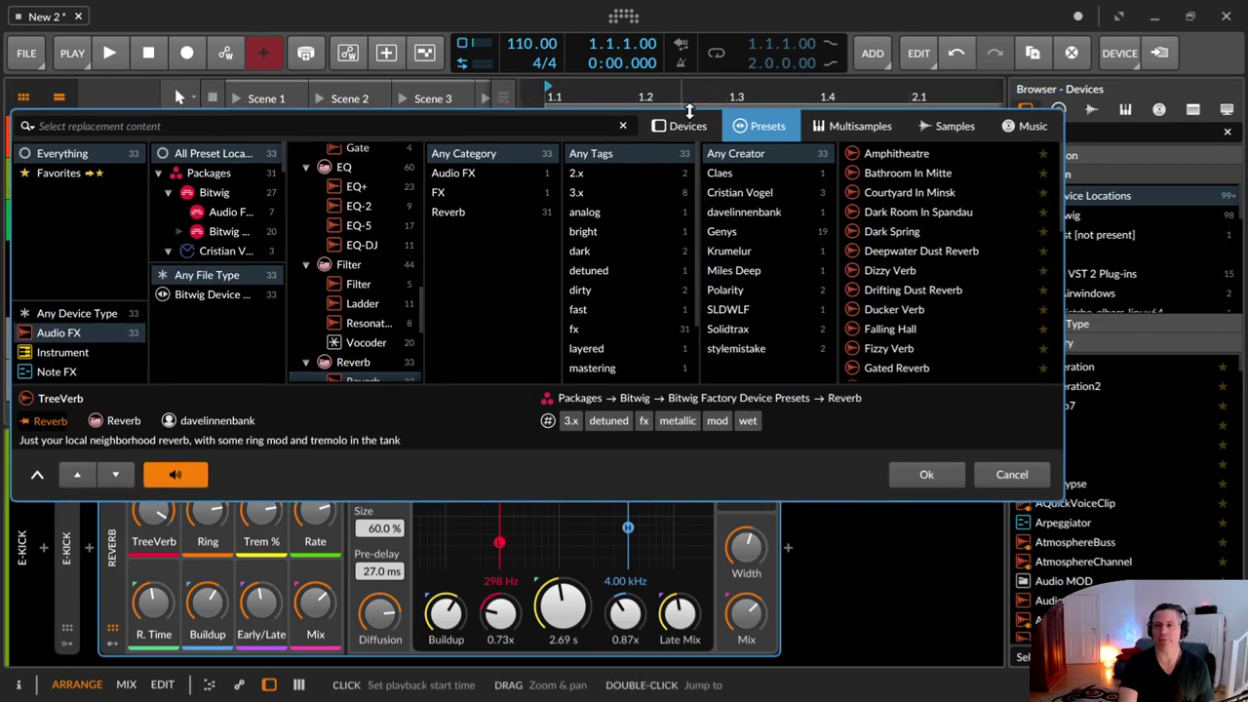
{"action": "left_click_drag", "start_coordinate": [670, 113], "coordinate": [669, 139]}
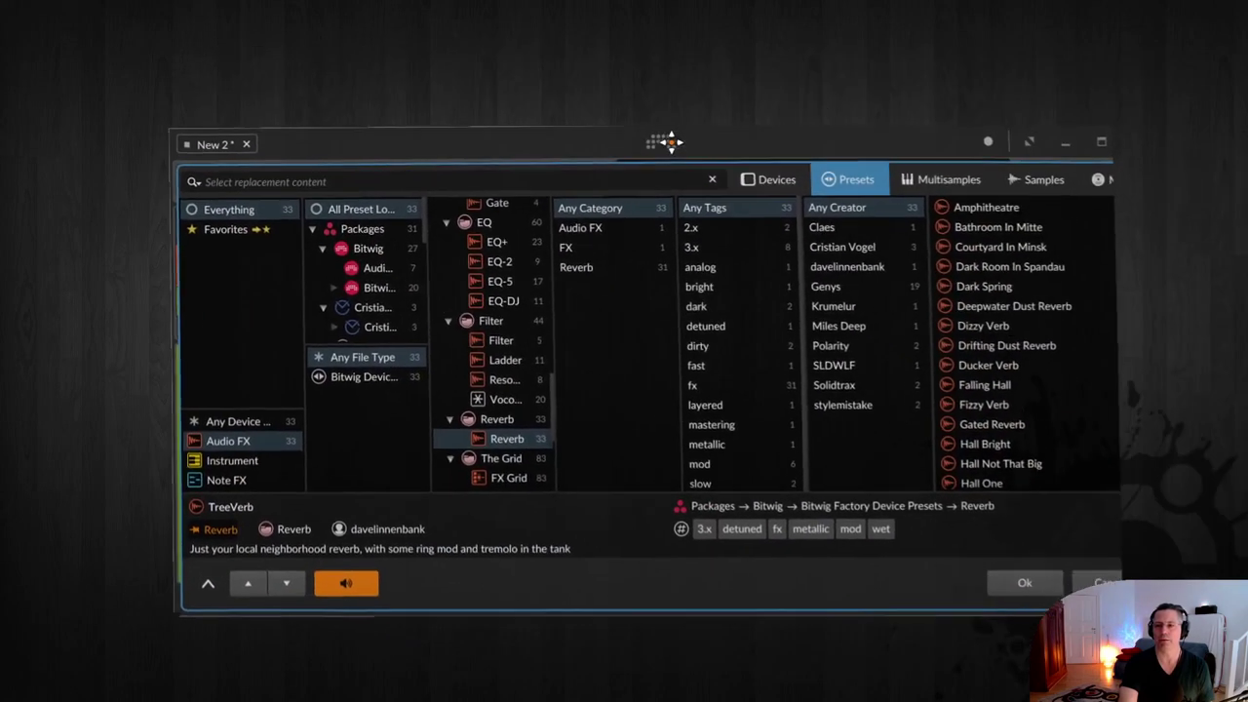
{"action": "left_click", "coordinate": [1102, 141]}
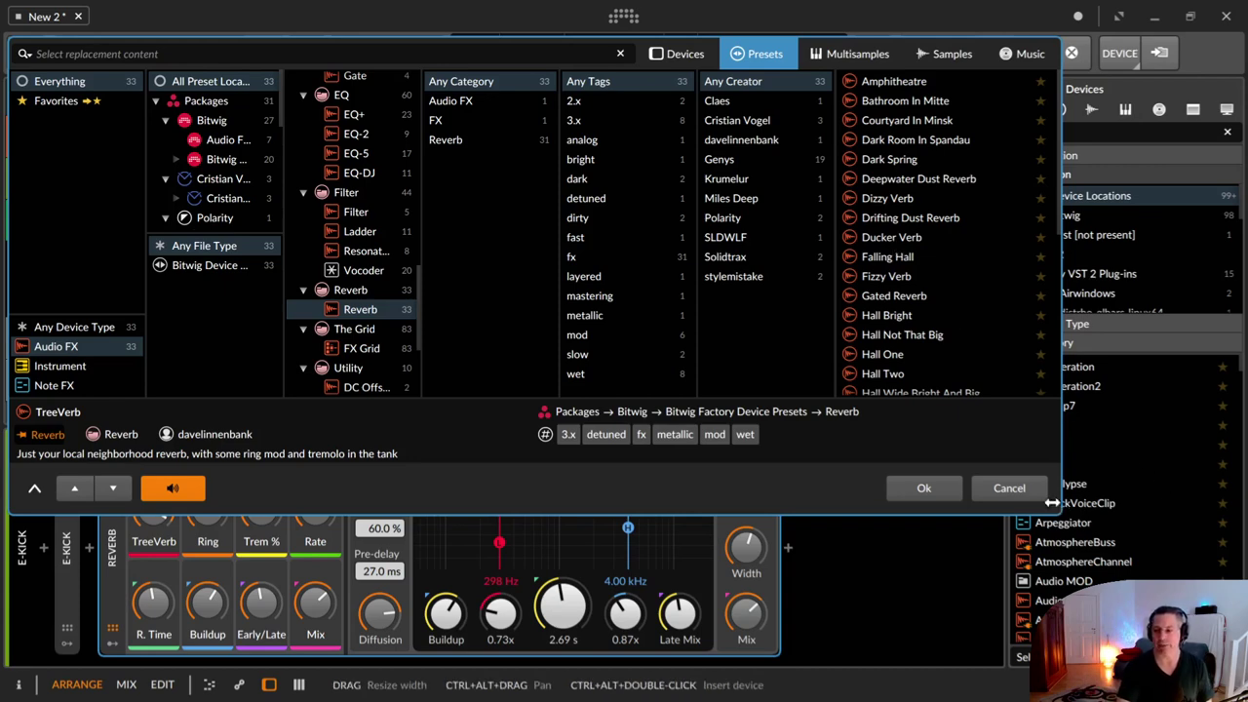
Step: Close the preset browser without keeping the previewed TreeVerb preset and select the Reverb device
{"action": "left_click", "coordinate": [924, 486]}
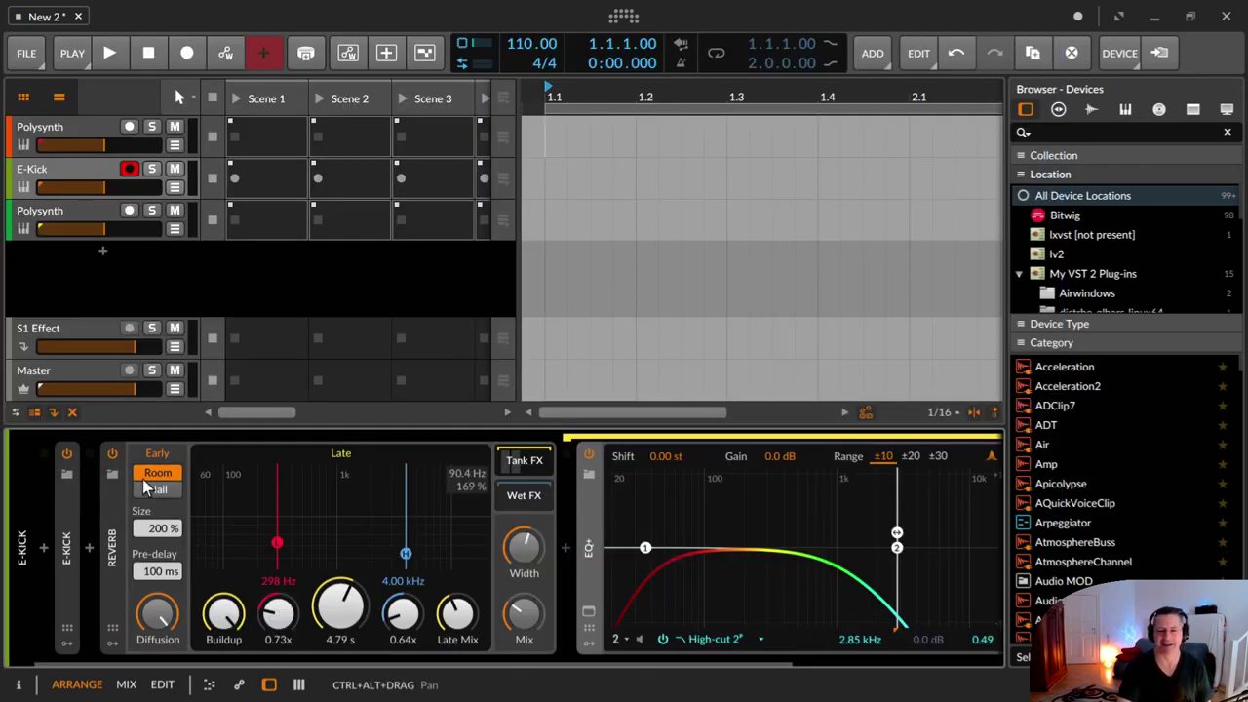
{"action": "left_click", "coordinate": [112, 521]}
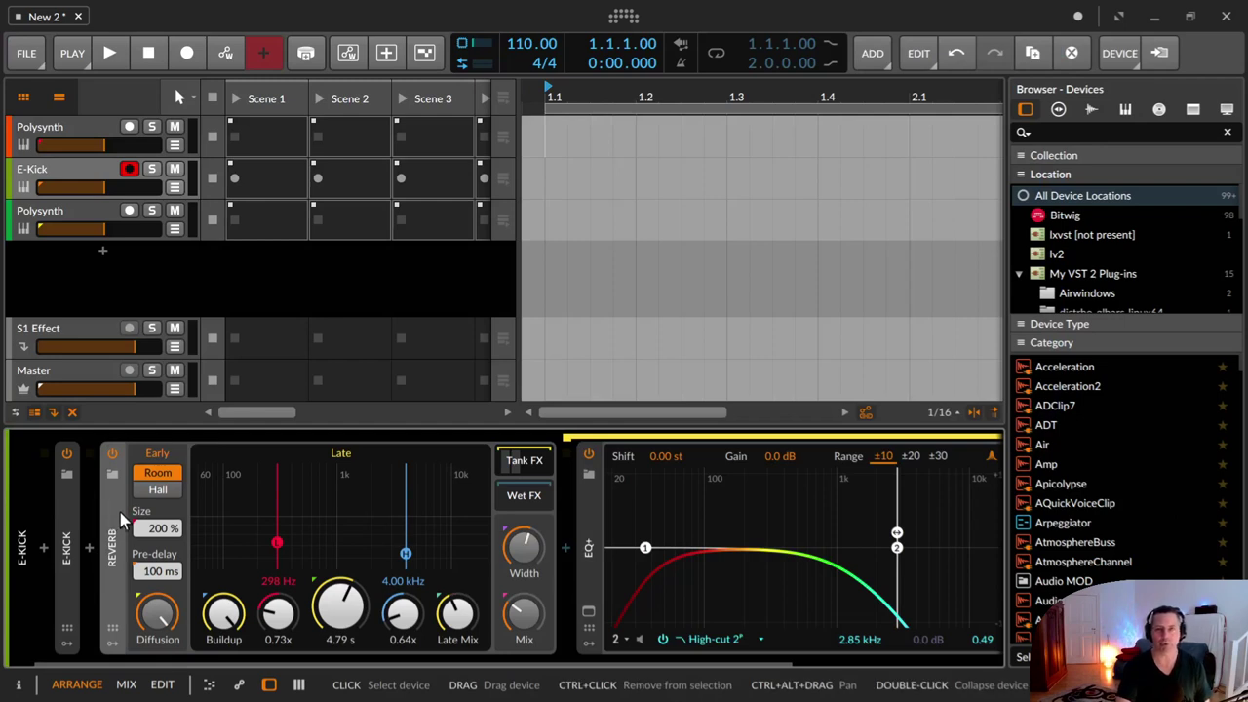